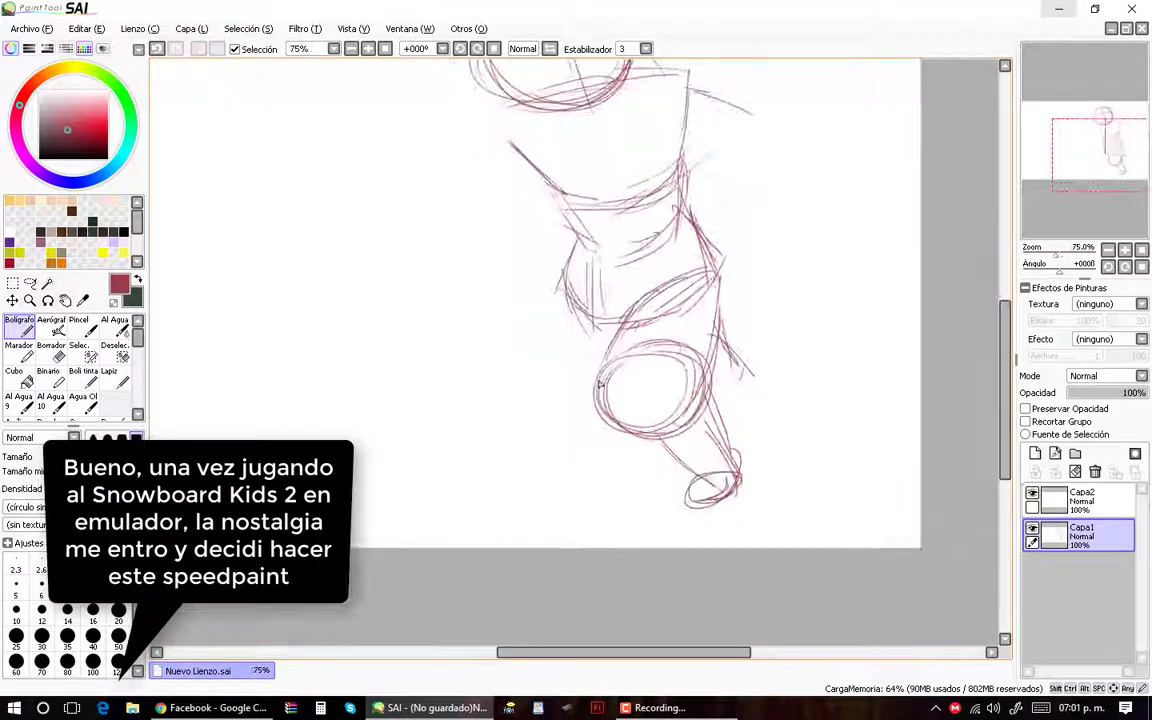
Step: Sketch the figure's outer hip, lower front leg and bent rear foot in rough strokes on layer Capa1
drag(560, 245, 640, 440)
drag(650, 370, 690, 490)
drag(620, 340, 588, 308)
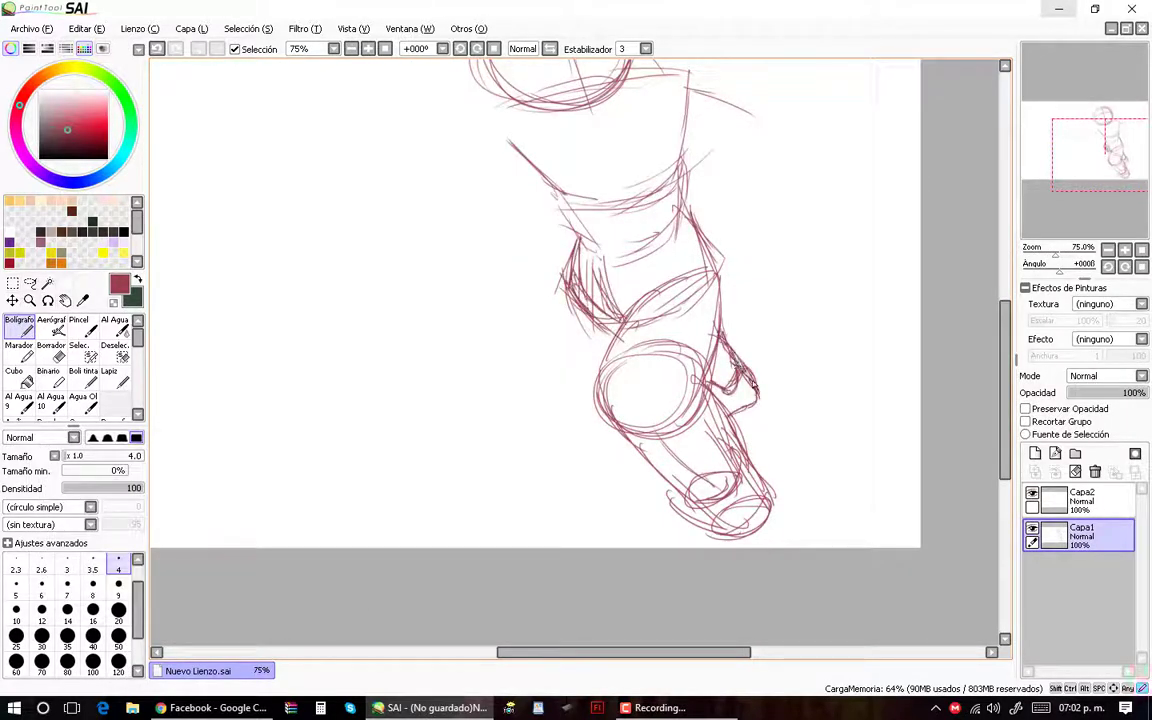
Step: Sketch the figure's outstretched arm guidelines and rough hand shapes on both sides of the torso
scroll(705, 406, down, 2)
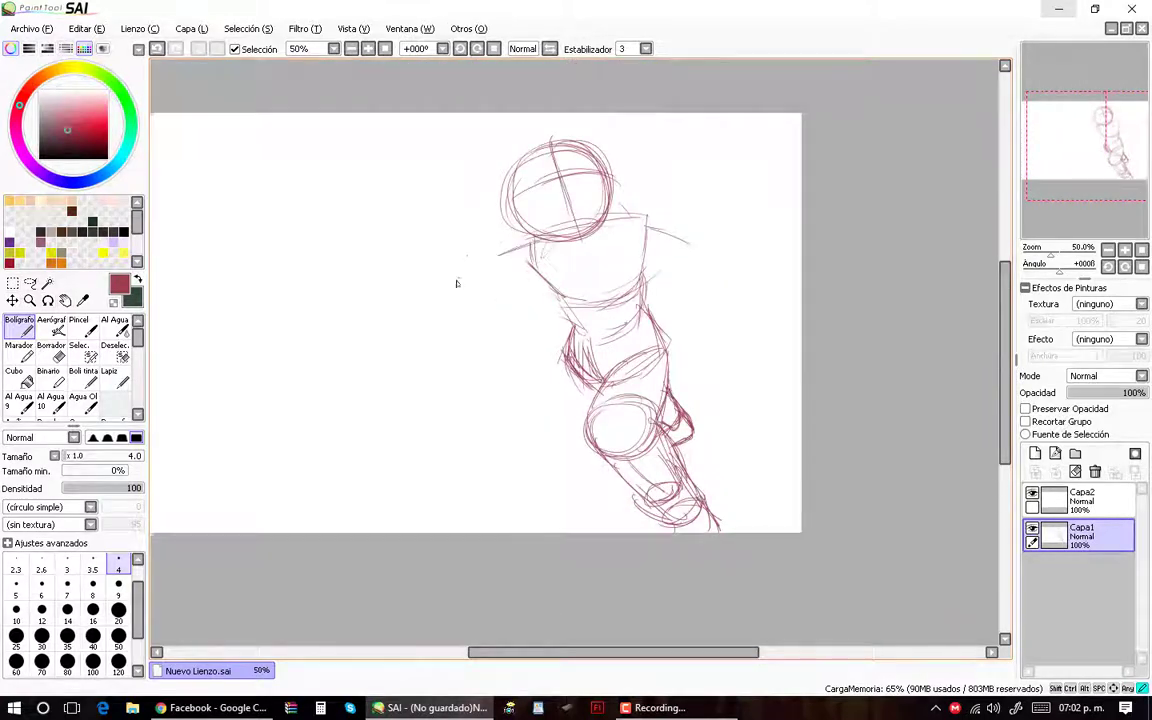
drag(530, 248, 438, 277)
scroll(735, 251, up, 2)
drag(742, 242, 798, 214)
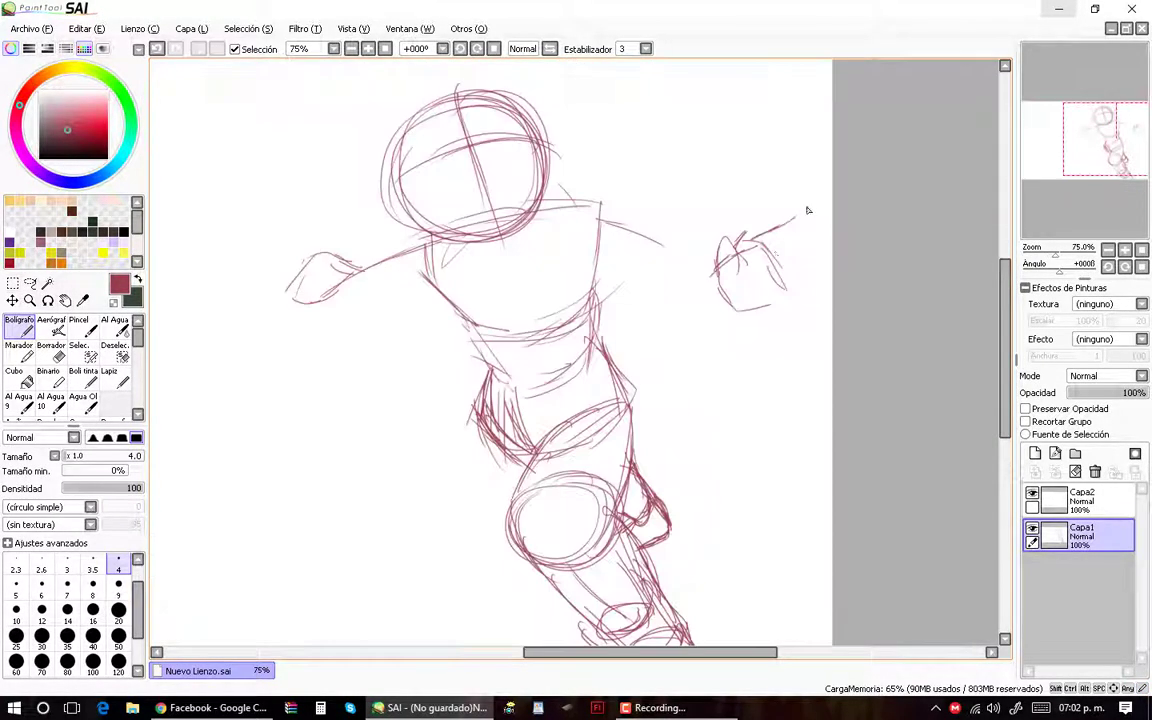
Step: Rough in a horizon line and a fence with posts receding in perspective toward the figure
scroll(378, 388, down, 2)
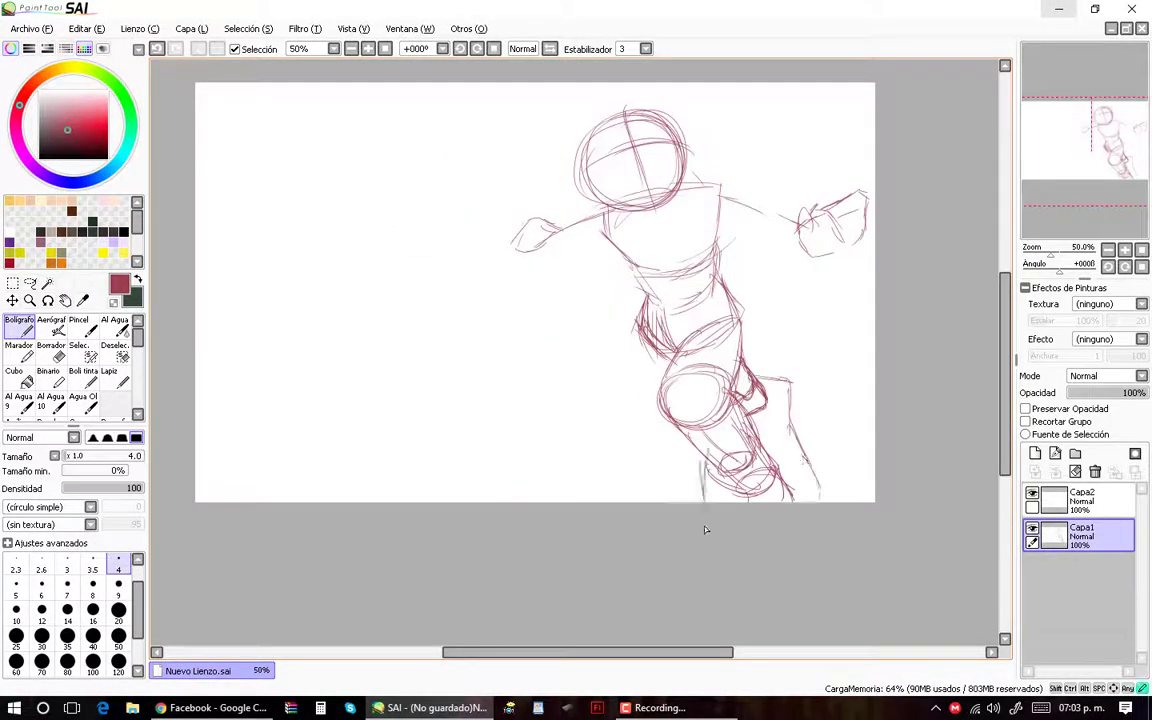
mouse_move(440, 498)
mouse_down()
mouse_move(592, 351)
mouse_move(572, 304)
mouse_move(384, 301)
mouse_move(853, 294)
mouse_move(335, 302)
mouse_up()
mouse_move(380, 503)
mouse_down()
mouse_move(465, 324)
mouse_move(357, 321)
mouse_move(330, 340)
mouse_move(367, 515)
mouse_up()
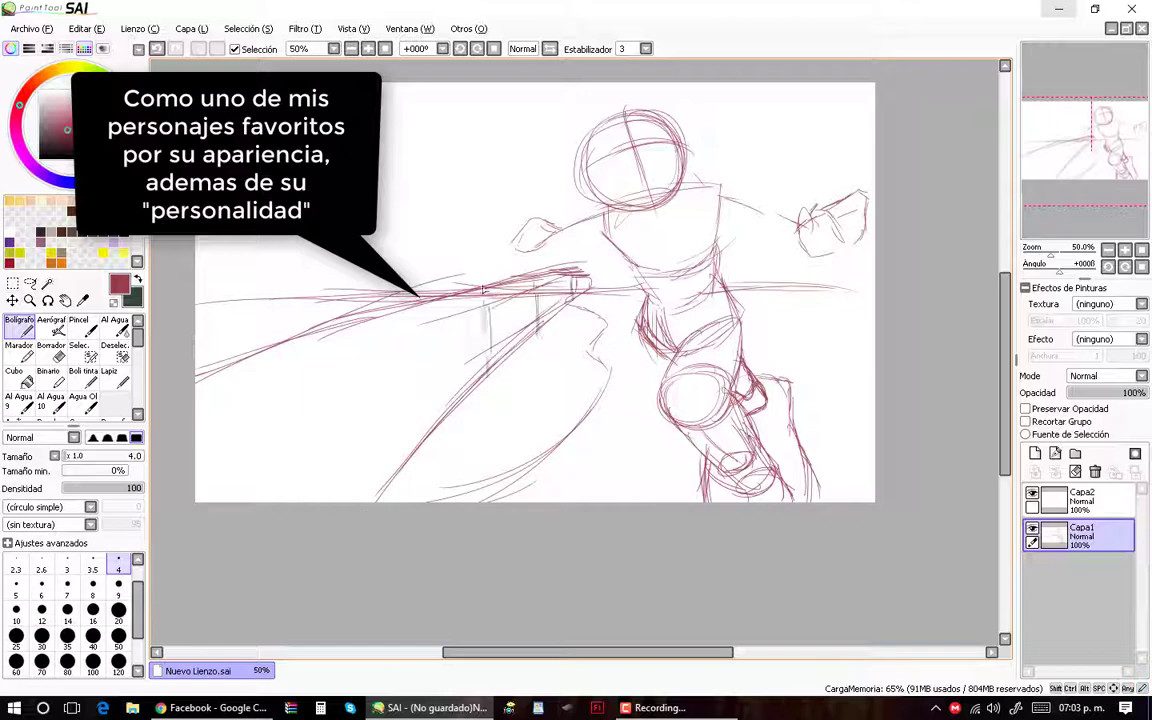
mouse_move(484, 290)
mouse_down()
mouse_move(337, 543)
mouse_move(420, 300)
mouse_move(363, 470)
mouse_move(321, 372)
mouse_up()
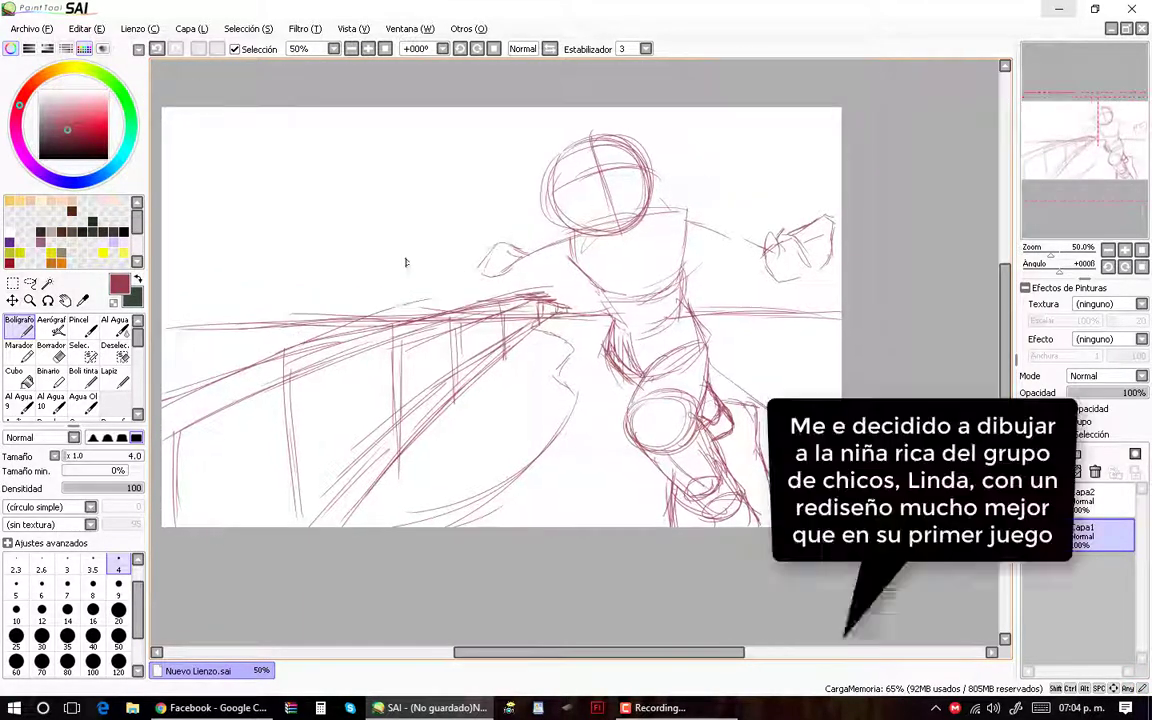
Step: Open the sbk_series Linda JPG as a reference and place its window beside the canvas
click(30, 28)
click(64, 67)
double_click(208, 312)
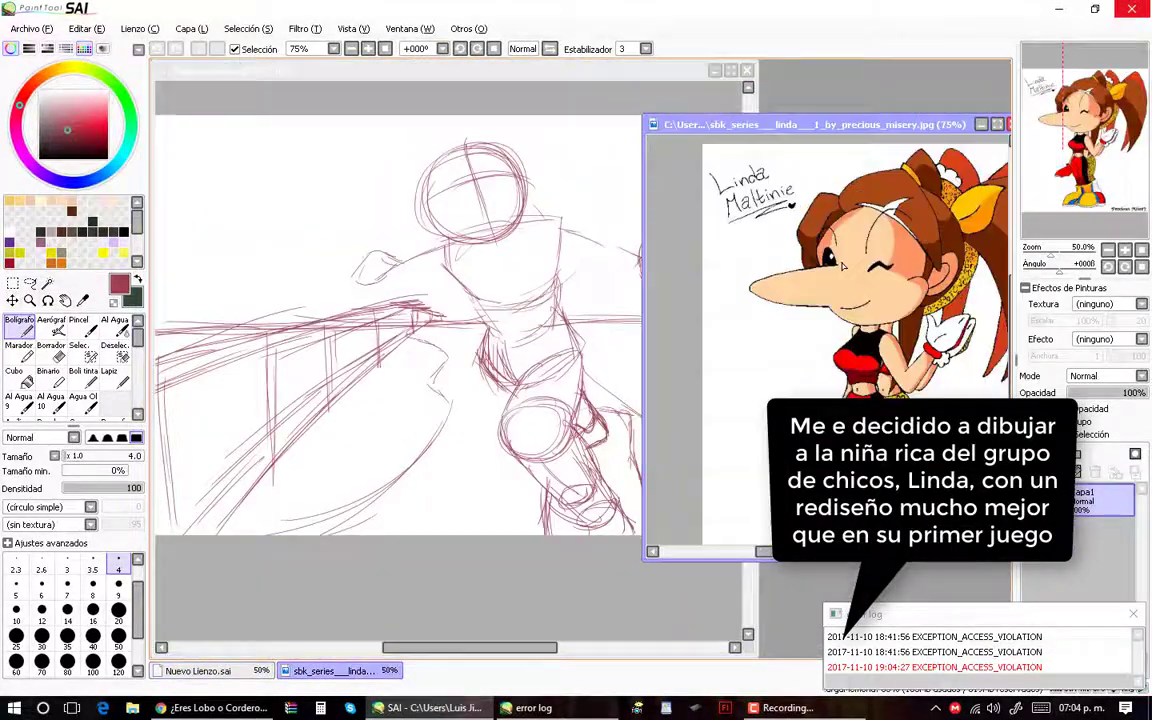
mouse_move(720, 121)
mouse_down()
mouse_move(826, 121)
mouse_move(822, 79)
mouse_up()
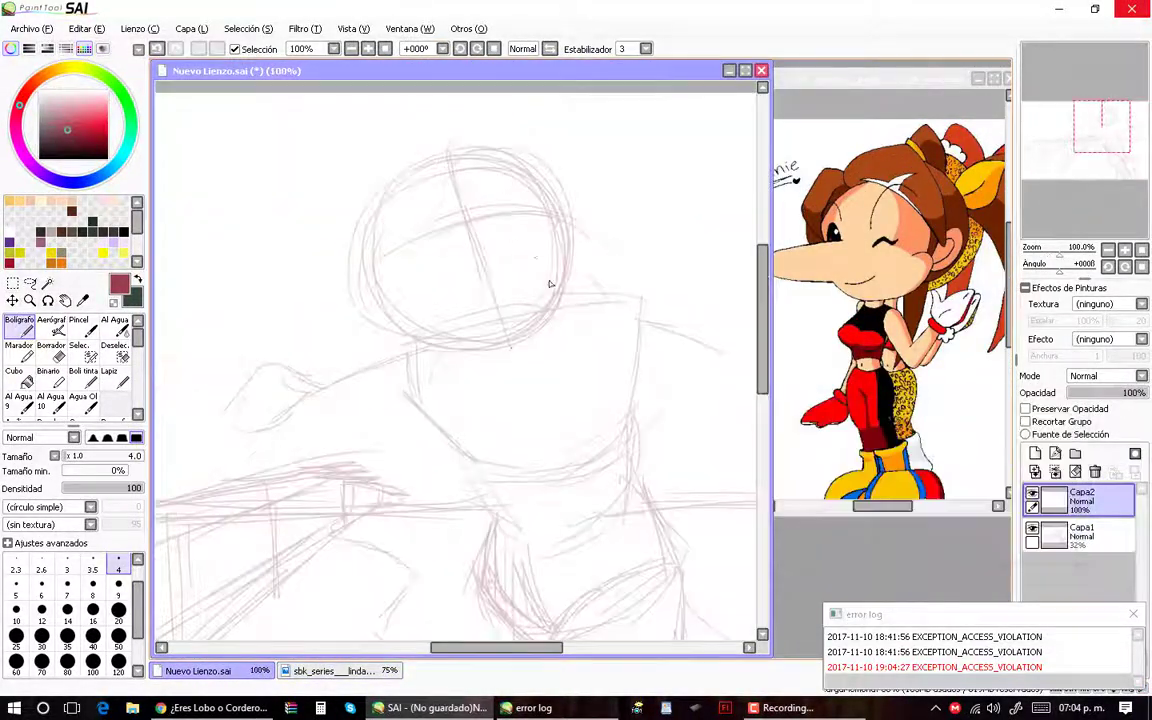
Step: Redraw the head outline with a pointed chin and the shoulder line on layer Capa2
drag(558, 290, 515, 350)
drag(505, 293, 540, 258)
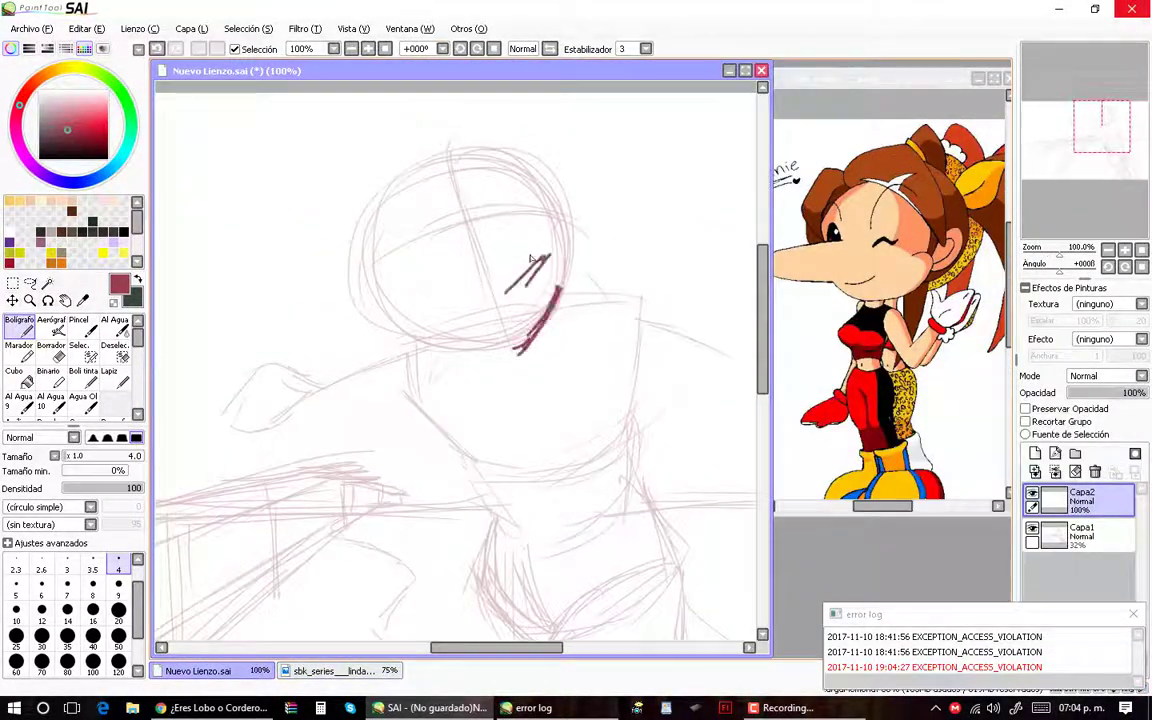
key(ctrl+z)
key(ctrl+z)
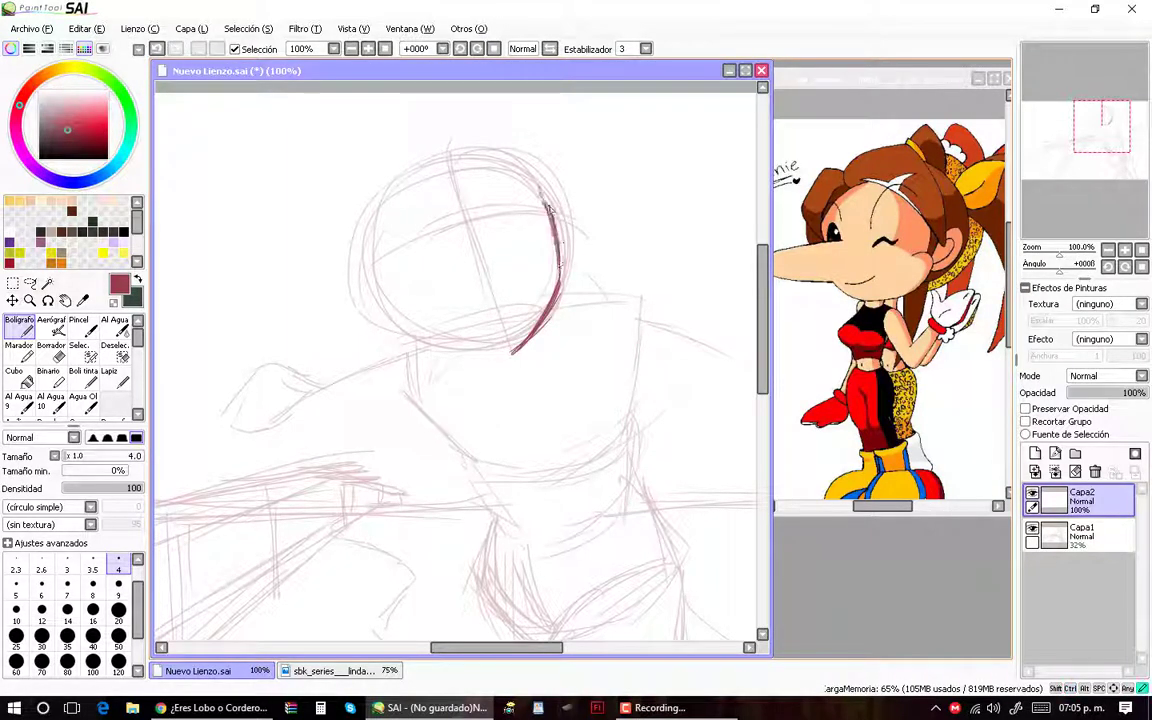
mouse_move(548, 208)
mouse_down()
mouse_move(450, 160)
mouse_move(390, 254)
mouse_move(462, 320)
mouse_up()
drag(620, 293, 525, 308)
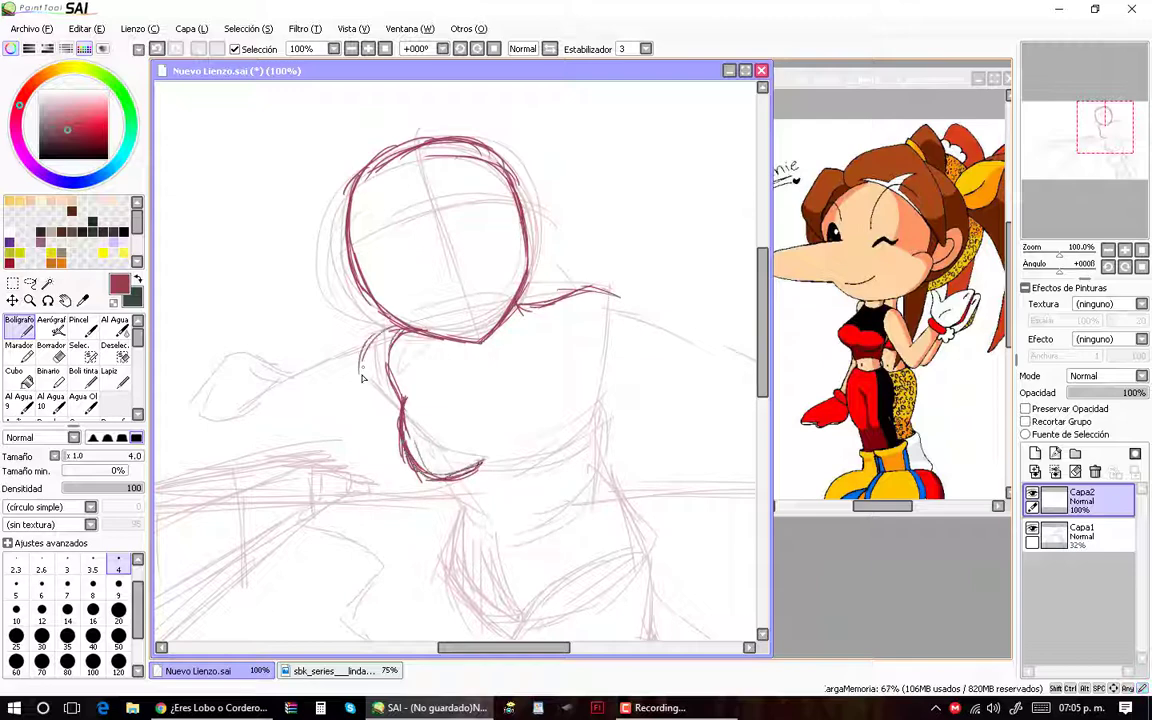
Step: Outline the arm on the fence side with its cuff and closed hand over the rough sketch
scroll(370, 385, up, 1)
drag(480, 292, 385, 352)
drag(492, 362, 340, 392)
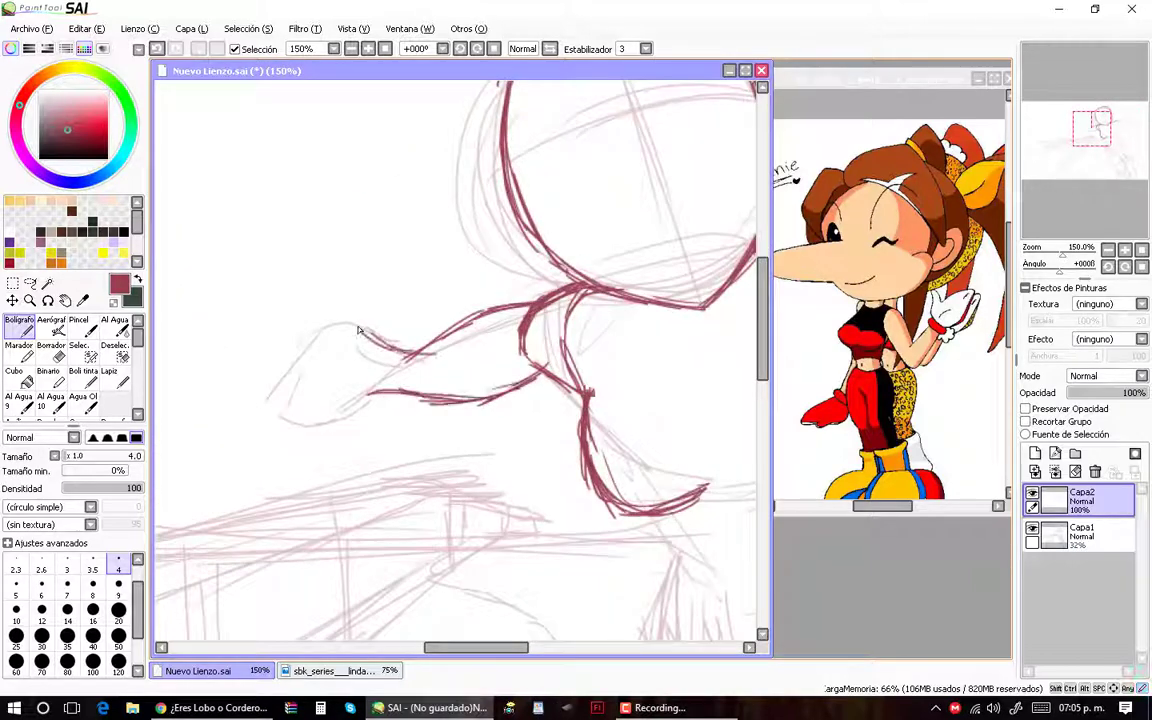
mouse_move(365, 322)
mouse_down()
mouse_move(297, 405)
mouse_move(281, 391)
mouse_up()
drag(214, 372, 286, 350)
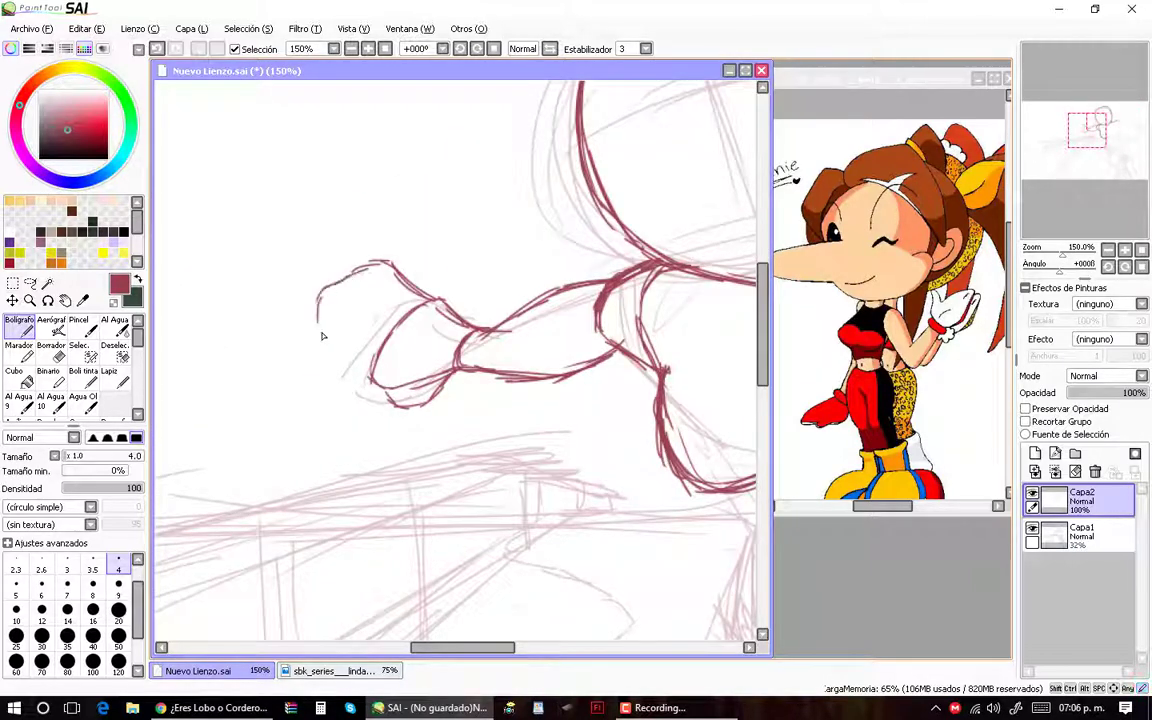
scroll(368, 383, down, 3)
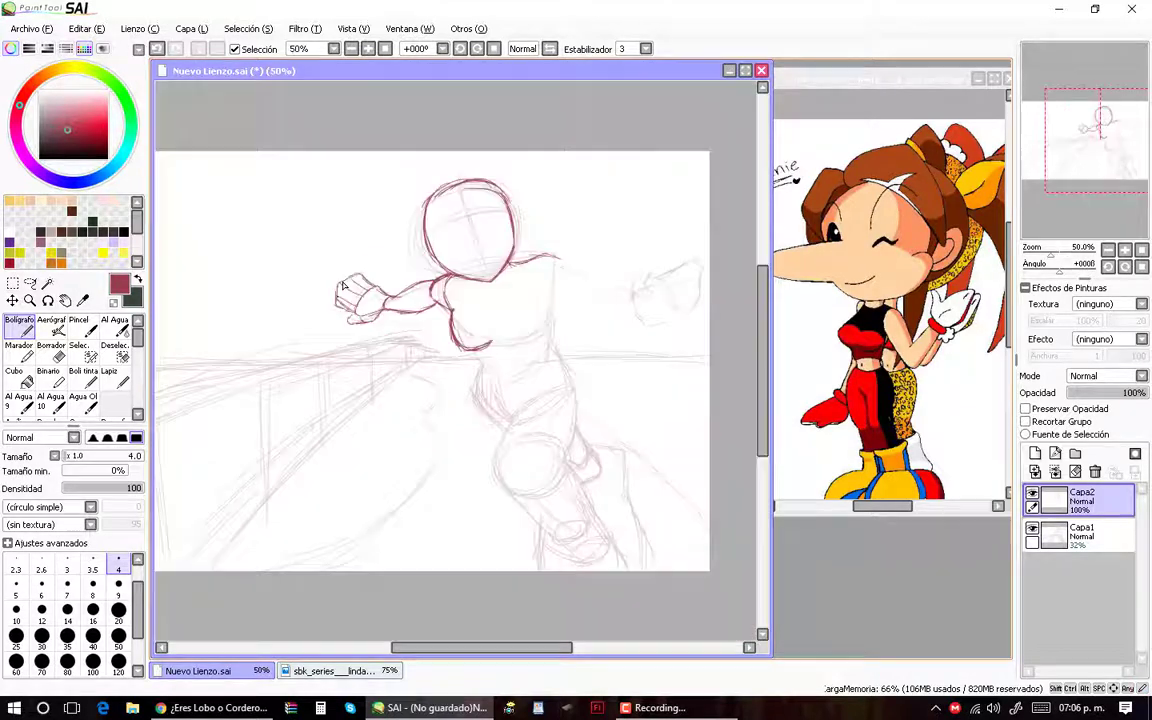
Step: Outline the chest, the side of the torso and the waist over the rough sketch
scroll(363, 406, up, 2)
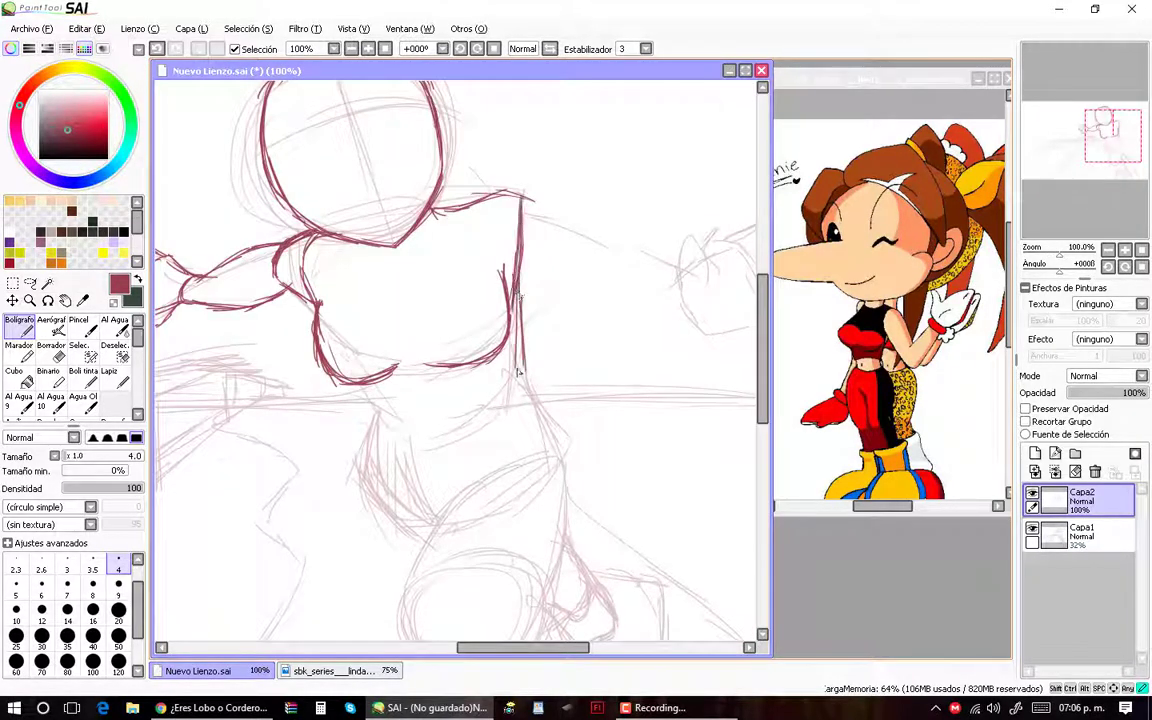
drag(470, 262, 440, 378)
scroll(440, 378, up, 1)
drag(433, 253, 381, 318)
scroll(548, 239, down, 1)
drag(420, 365, 435, 455)
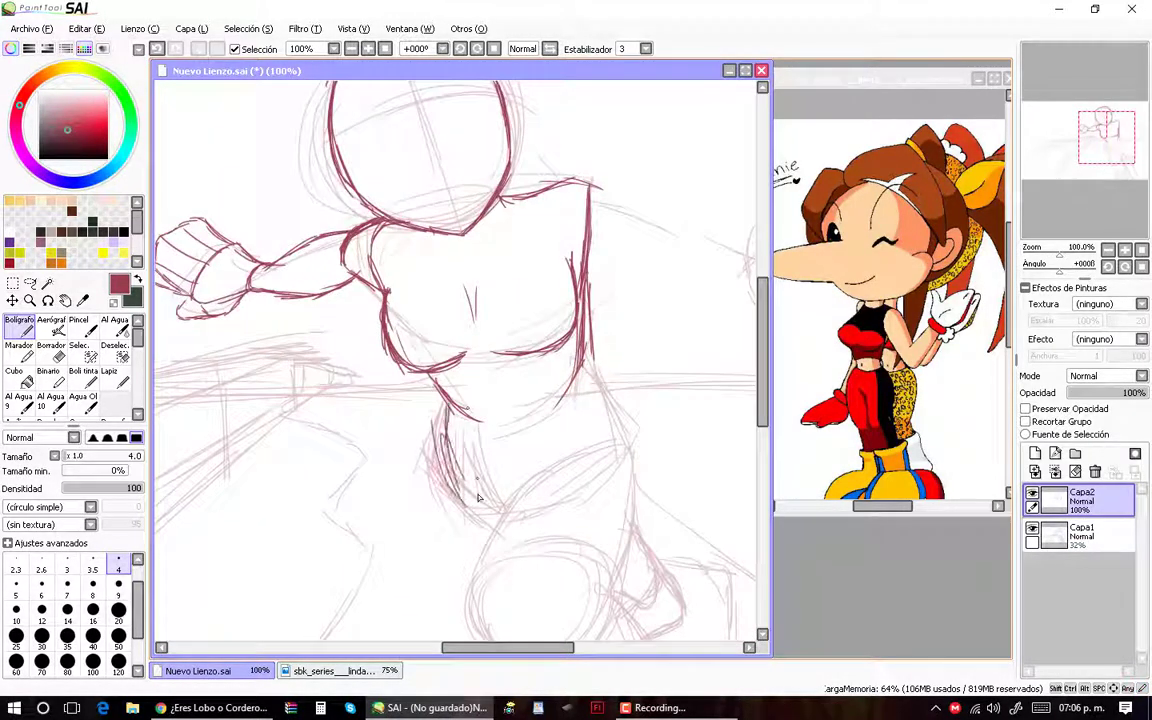
Step: Outline the hips, the raised thigh and the edge of the lower front leg
drag(602, 393, 540, 230)
mouse_move(520, 320)
mouse_down()
mouse_move(440, 420)
mouse_move(470, 230)
mouse_up()
drag(440, 285, 448, 445)
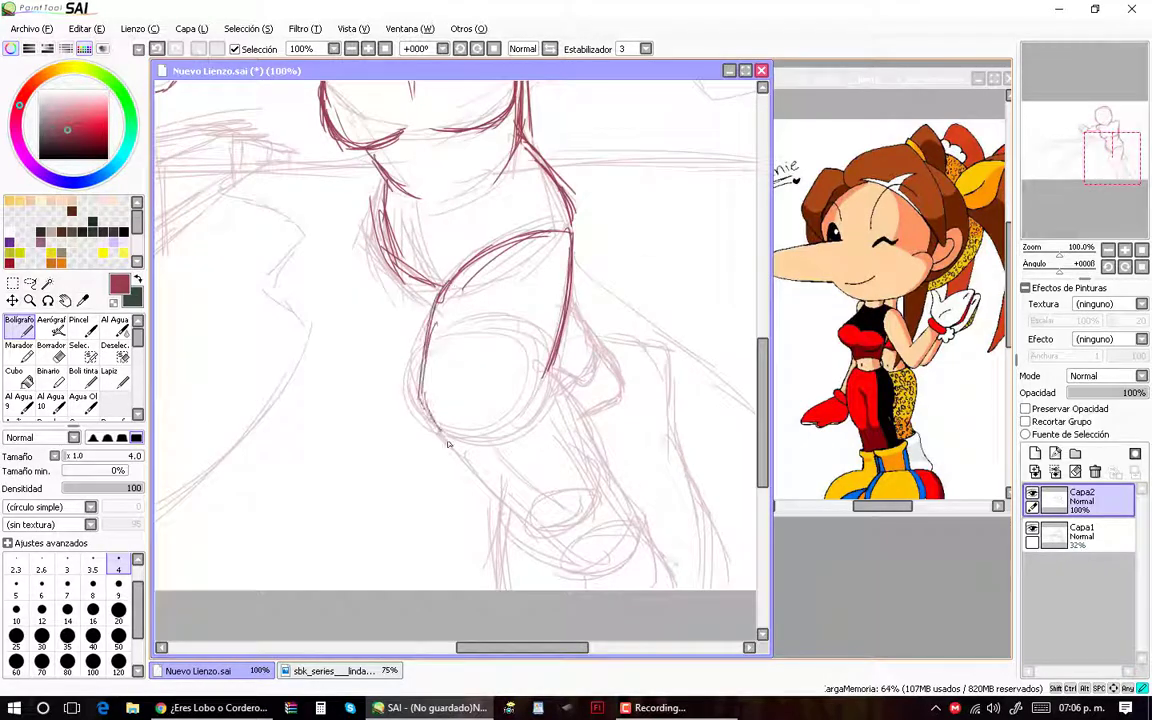
mouse_move(553, 373)
mouse_down()
mouse_move(575, 260)
mouse_move(642, 536)
mouse_up()
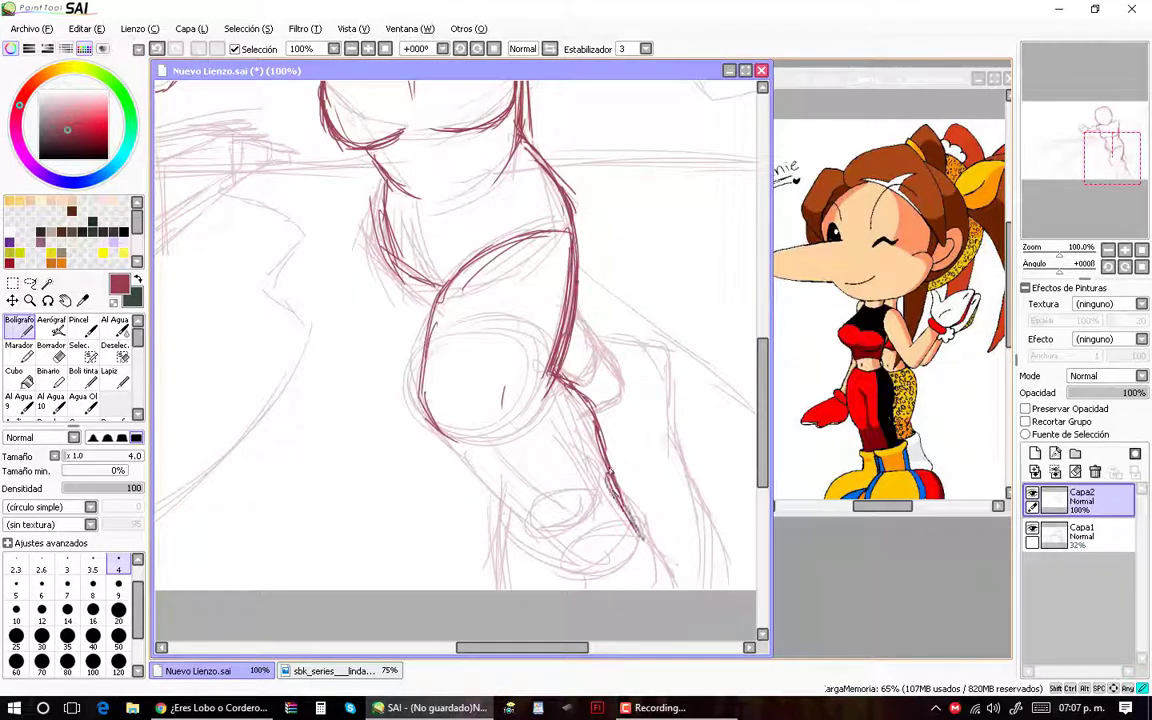
Step: Add the knee mark and outline the lower front leg and the bent rear leg
scroll(562, 569, down, 3)
scroll(480, 300, up, 3)
mouse_move(512, 412)
mouse_down()
mouse_move(563, 470)
mouse_move(546, 485)
mouse_move(506, 440)
mouse_up()
scroll(505, 405, down, 3)
scroll(505, 405, up, 2)
drag(504, 265, 440, 320)
drag(528, 287, 494, 407)
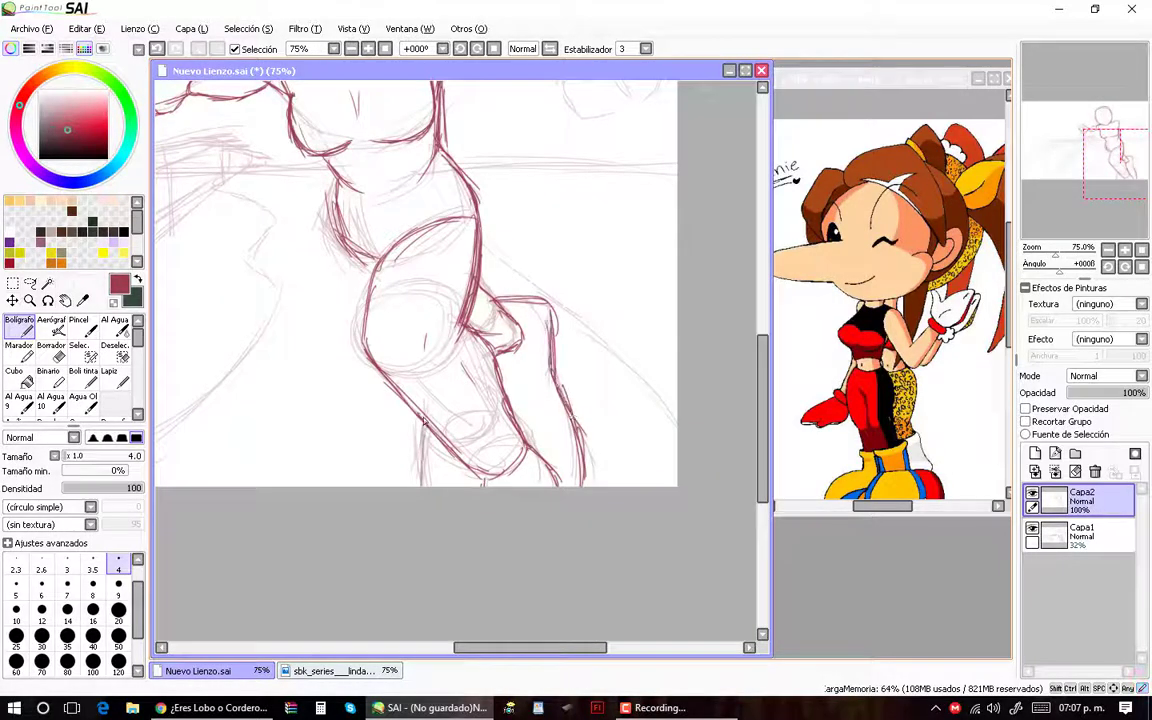
Step: Outline the arm and gloved hand on the side away from the fence
scroll(511, 307, up, 1)
drag(556, 283, 507, 348)
mouse_move(410, 213)
mouse_down()
mouse_move(540, 275)
mouse_move(575, 240)
mouse_move(489, 293)
mouse_move(547, 225)
mouse_up()
scroll(491, 326, up, 1)
scroll(491, 326, up, 1)
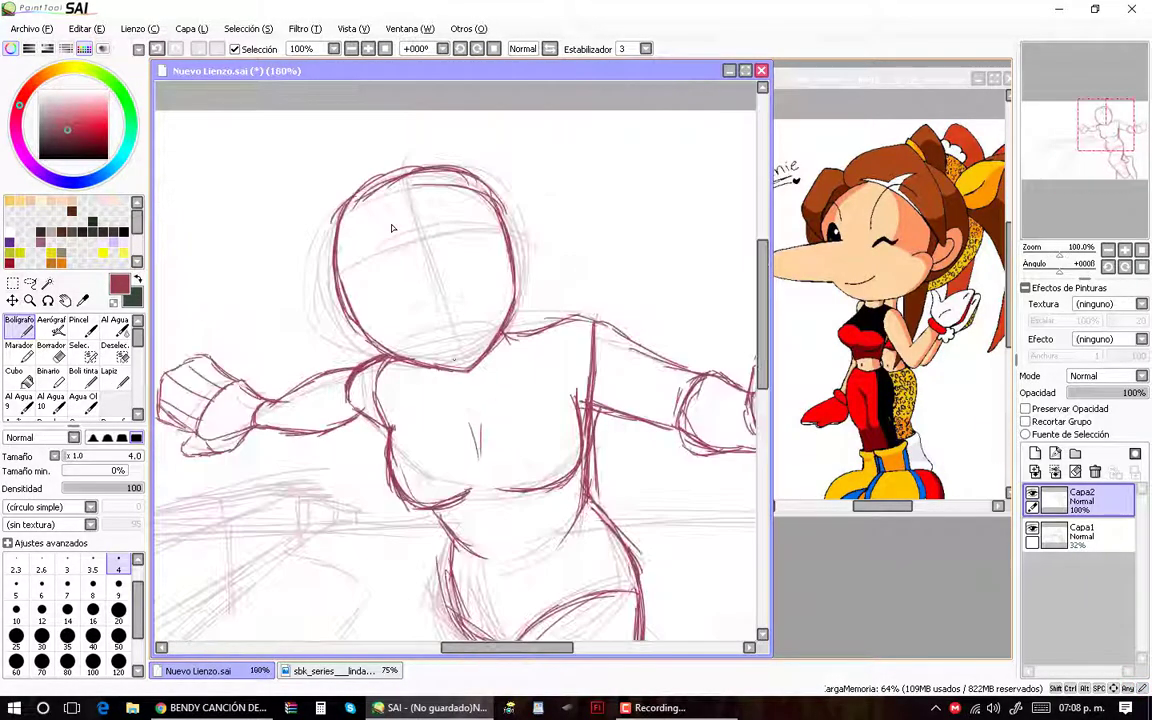
Step: Refine the side of the head outline, erase its stray strokes and switch back to the pen
drag(393, 226, 330, 320)
drag(340, 205, 310, 305)
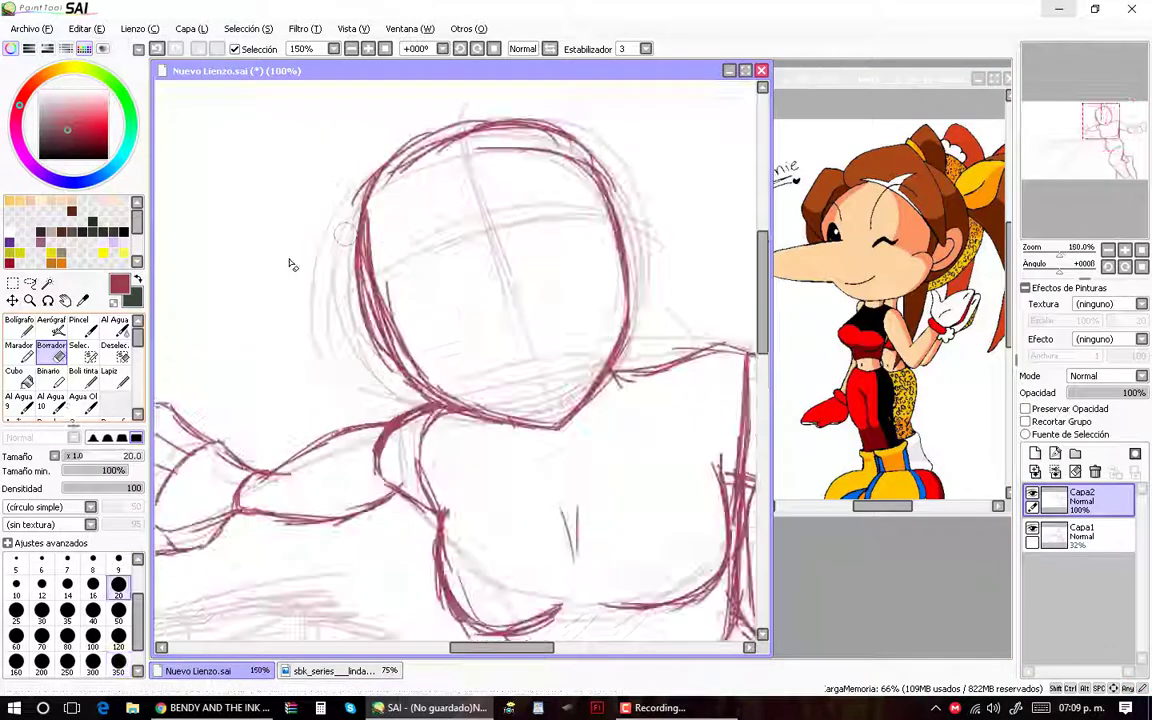
mouse_move(289, 264)
mouse_down()
mouse_move(340, 300)
mouse_move(360, 340)
mouse_up()
key(n)
scroll(545, 303, down, 2)
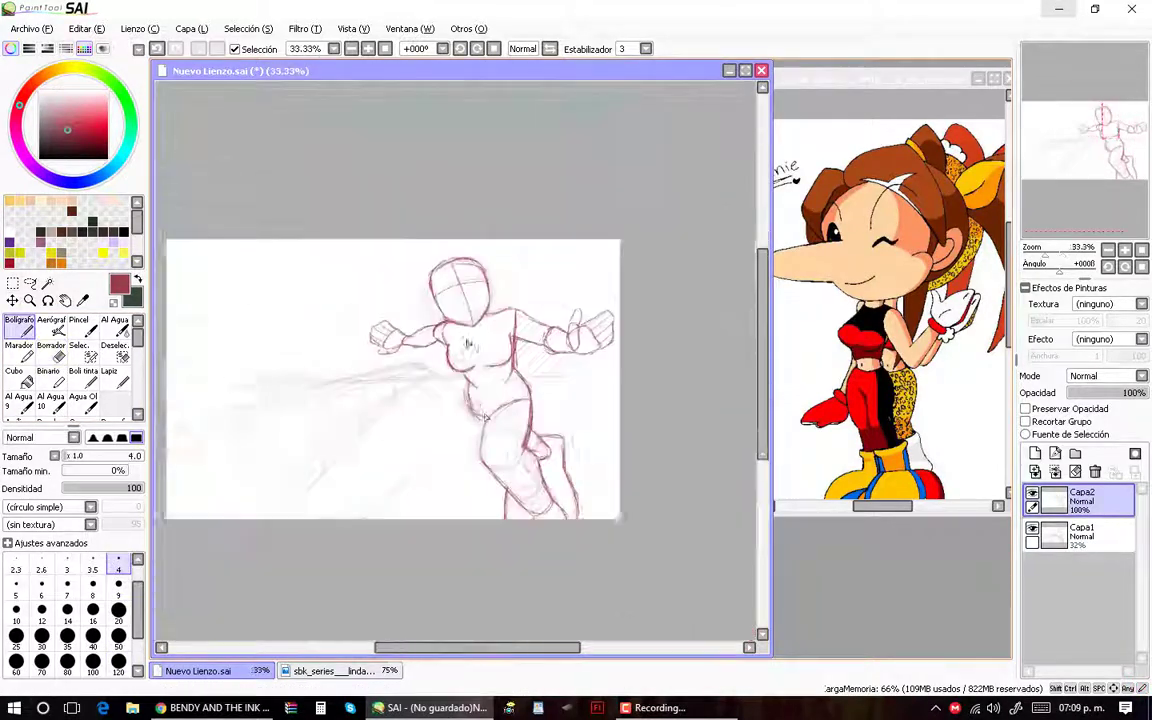
scroll(236, 222, up, 1)
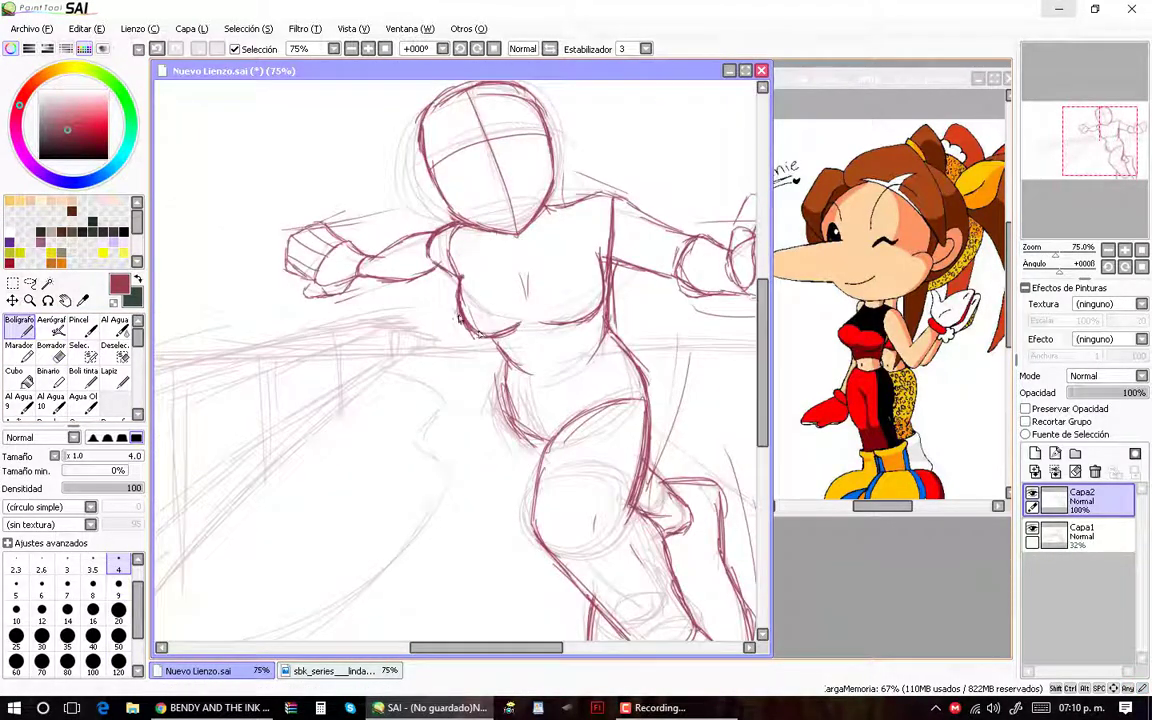
Step: Draw the fence's lower rail on Capa2, curving from the lower canvas edge back toward the figure's waist
scroll(460, 318, down, 1)
drag(595, 237, 437, 322)
drag(553, 238, 338, 436)
scroll(552, 259, up, 2)
drag(608, 204, 561, 235)
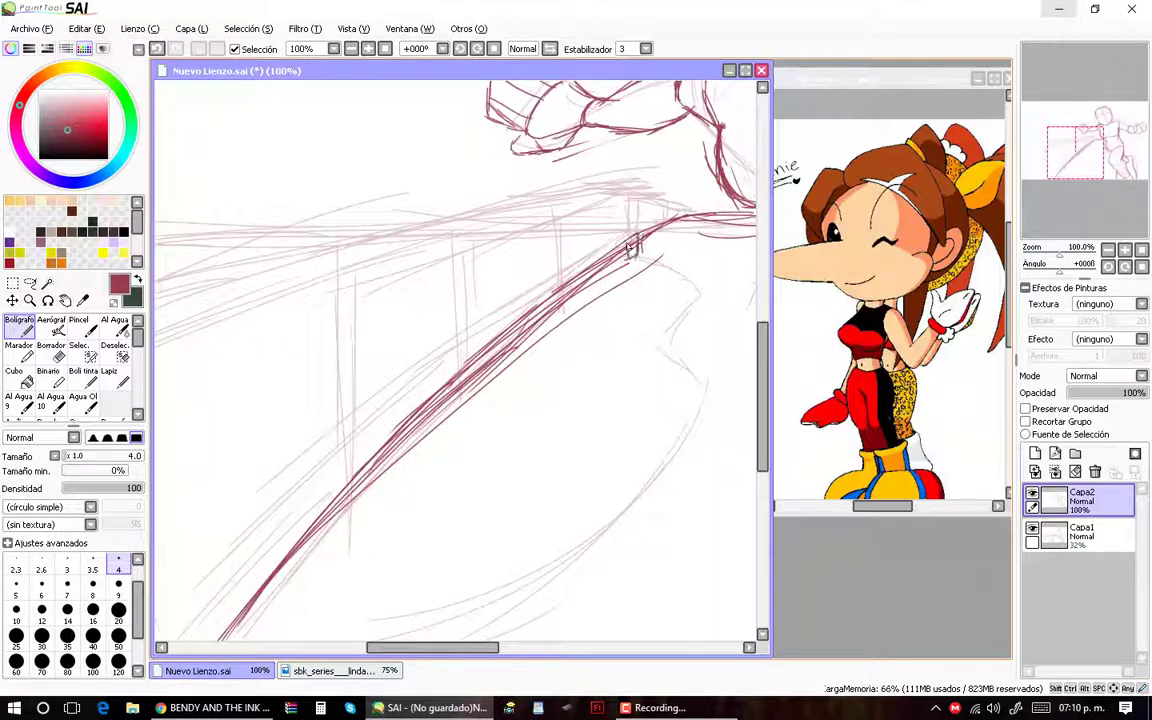
Step: Draw the far and middle fence posts as paired vertical lines rising from the lower rail
scroll(633, 204, down, 1)
scroll(469, 278, up, 1)
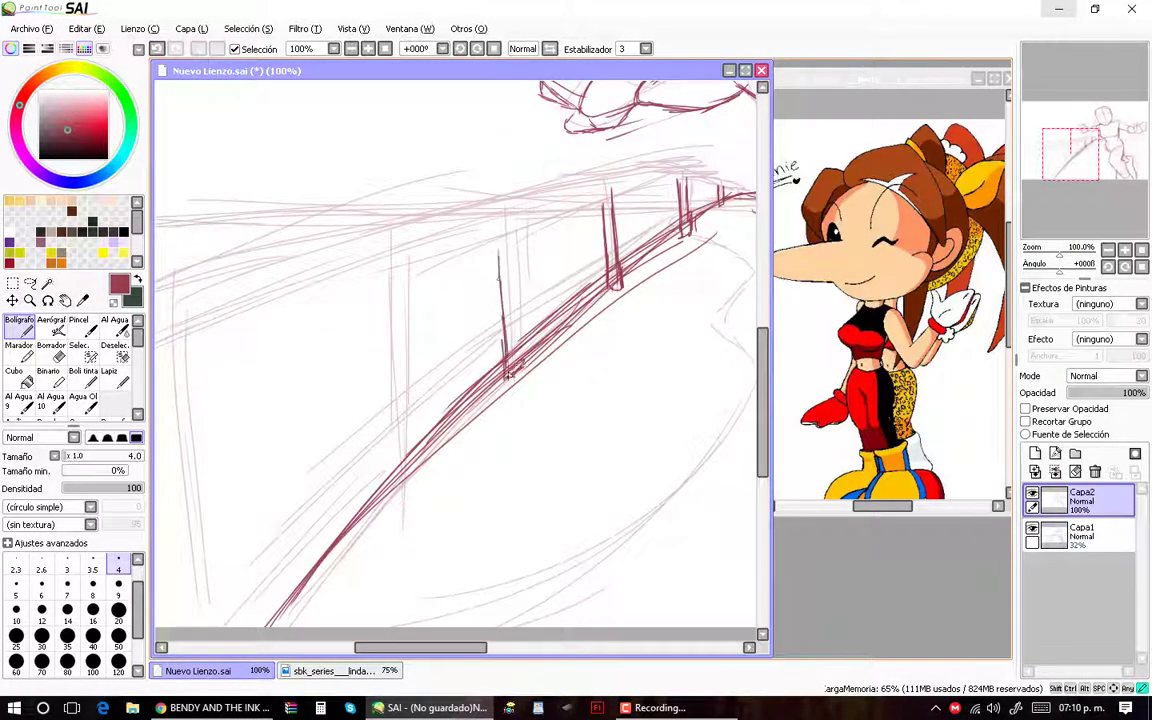
drag(468, 252, 450, 342)
scroll(460, 340, down, 2)
scroll(440, 330, up, 2)
drag(430, 200, 412, 395)
mouse_move(439, 174)
mouse_down()
mouse_move(432, 372)
mouse_move(413, 330)
mouse_up()
scroll(325, 391, down, 1)
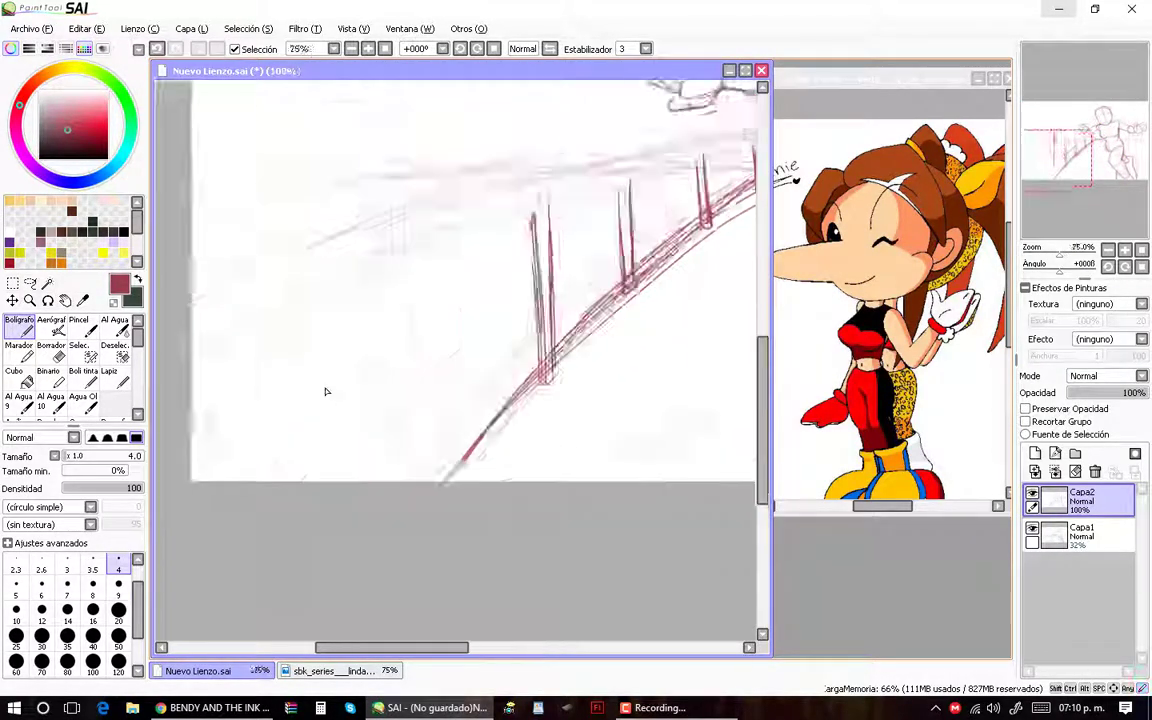
Step: Draw the two nearest, tallest fence posts near the canvas's left edge
scroll(325, 391, up, 2)
mouse_move(365, 200)
mouse_down()
mouse_move(350, 460)
mouse_move(375, 455)
mouse_up()
scroll(387, 343, left, 2)
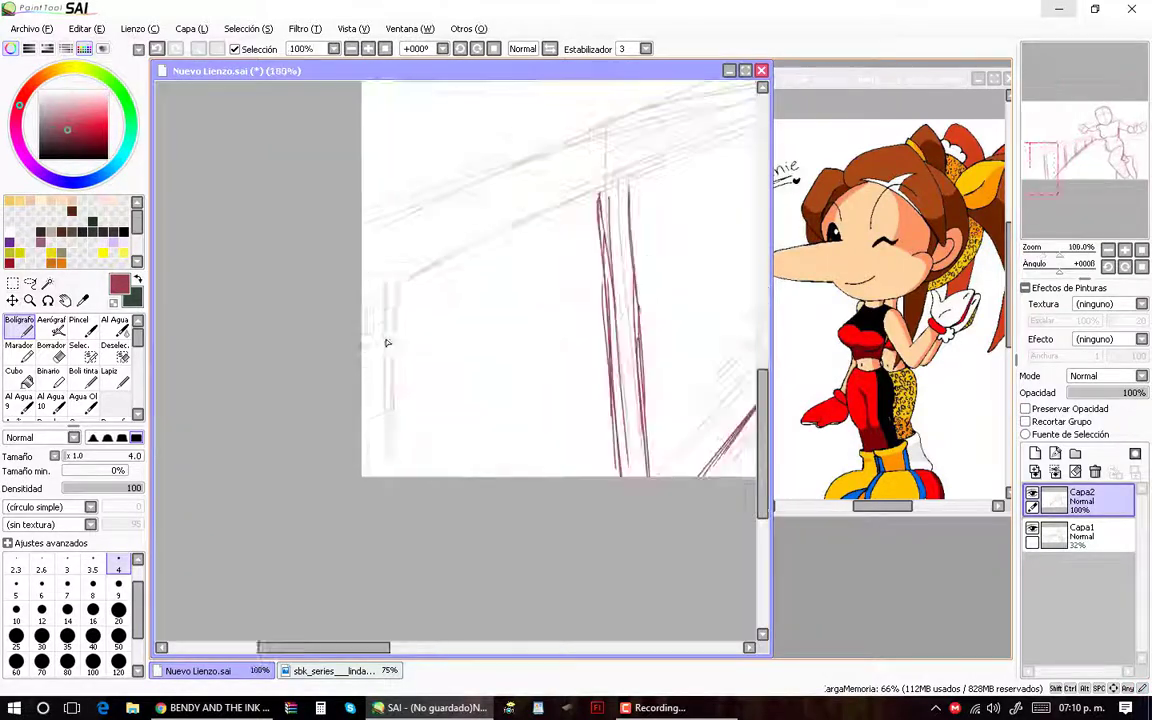
drag(365, 262, 350, 432)
scroll(360, 350, down, 1)
Step: Draw the fence's upper rail with long curved strokes along the post tops toward the figure
mouse_move(300, 330)
mouse_down()
mouse_move(480, 240)
mouse_move(657, 236)
mouse_up()
scroll(450, 300, right, 2)
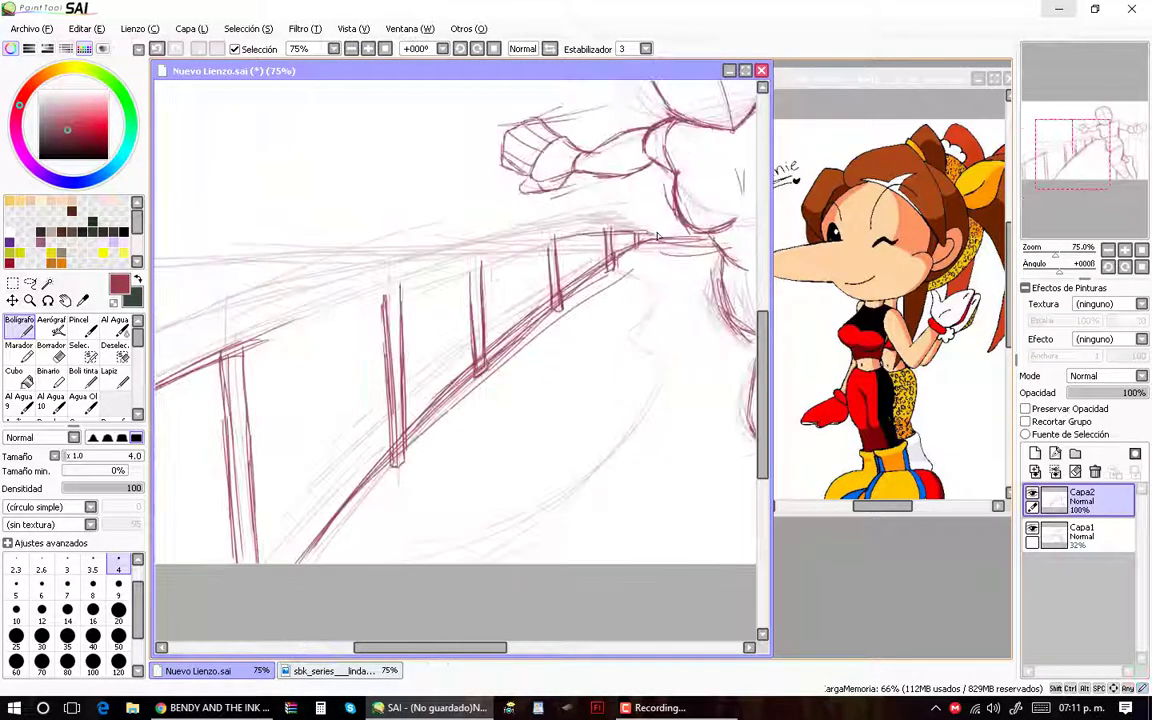
drag(598, 200, 345, 274)
drag(410, 243, 198, 337)
drag(460, 225, 277, 298)
scroll(330, 300, down, 1)
drag(403, 223, 230, 287)
drag(369, 230, 184, 310)
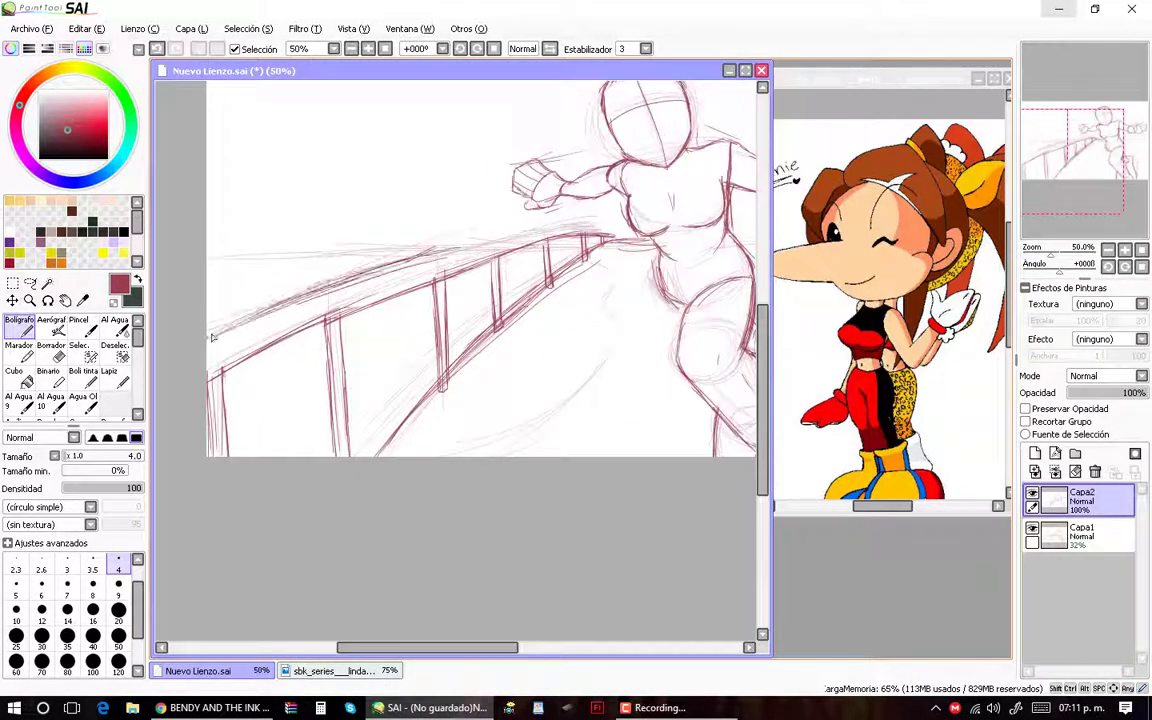
mouse_move(561, 202)
mouse_down()
mouse_move(369, 236)
mouse_move(206, 344)
mouse_up()
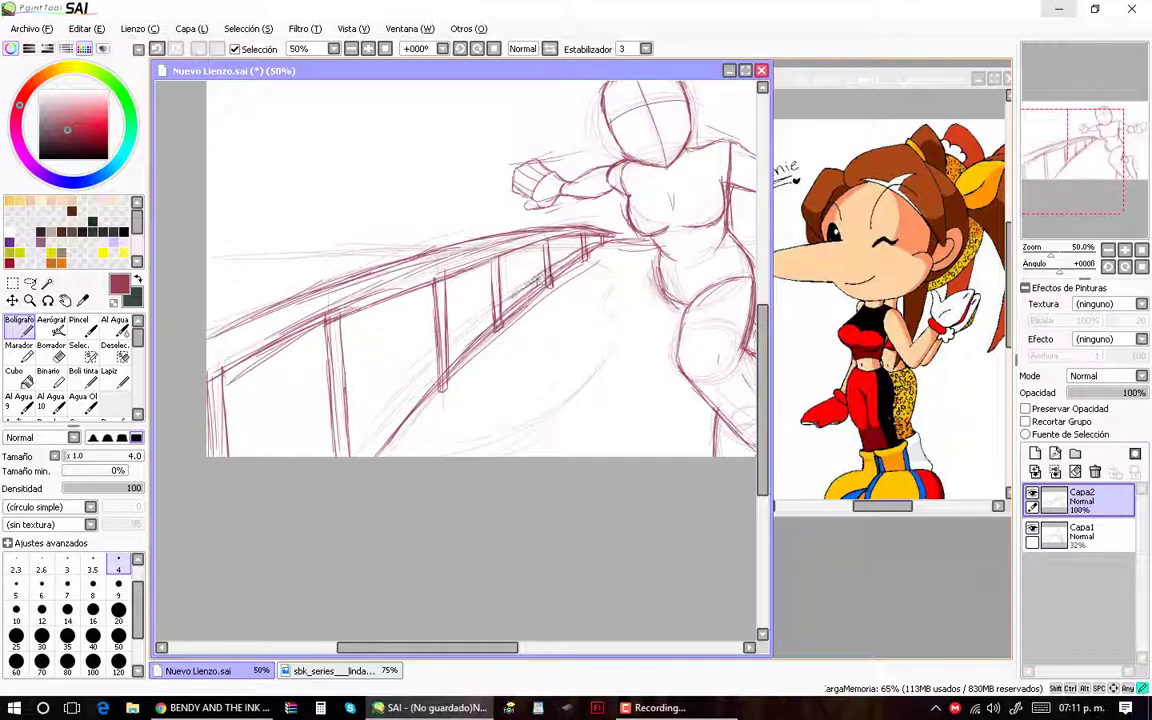
Step: Undo the last two strokes and redraw the outer edge of the fence's lower rail
key(ctrl+z)
key(ctrl+z)
drag(544, 224, 365, 410)
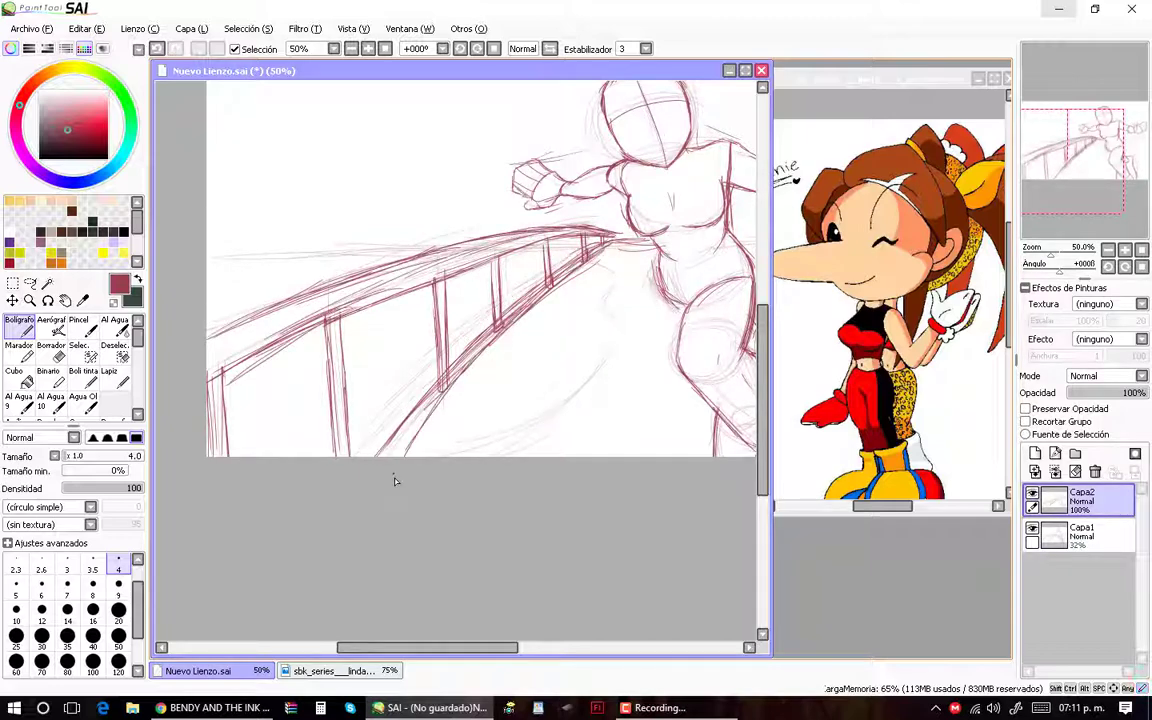
scroll(394, 478, down, 1)
scroll(474, 230, up, 2)
scroll(490, 335, down, 1)
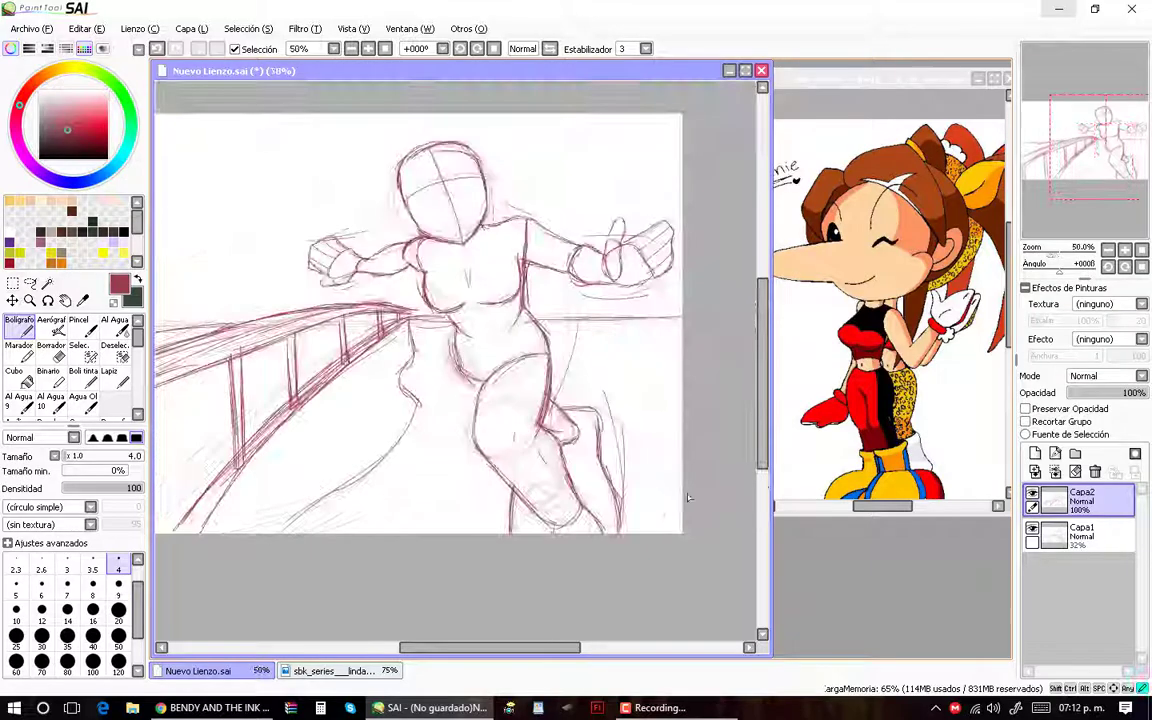
Step: Add layer Capa3 and erase the guidelines inside the head on Capa2
click(1034, 453)
click(1080, 527)
key(e)
scroll(465, 300, up, 2)
key(n)
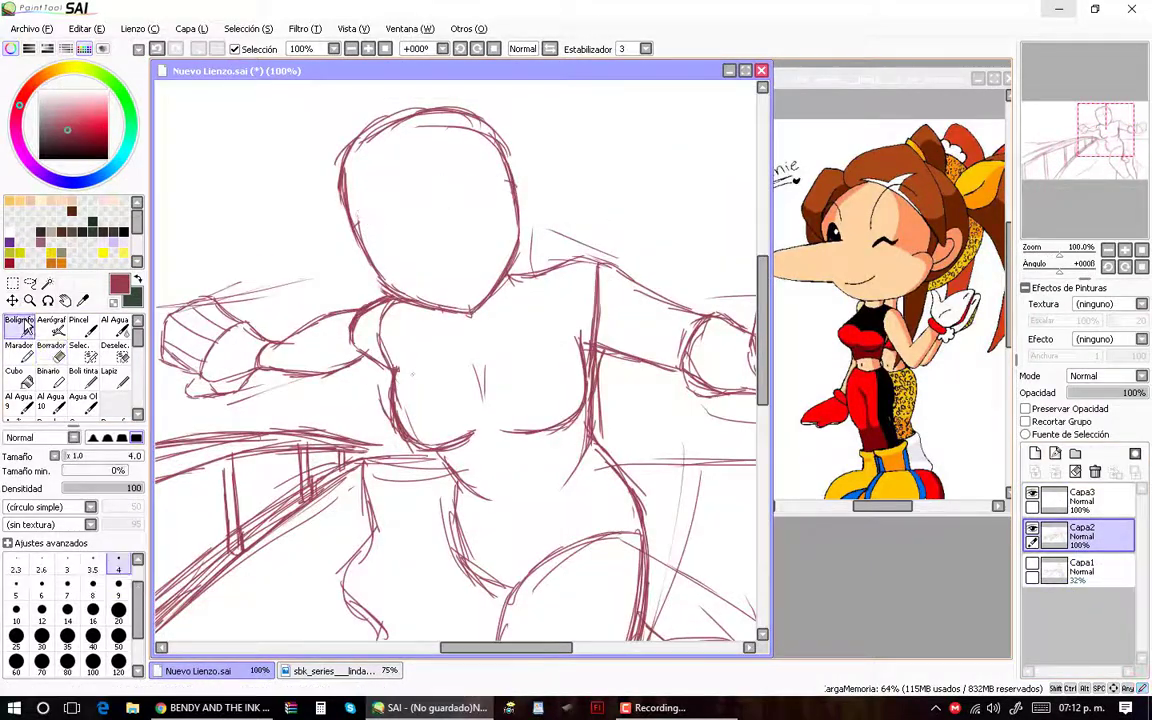
Step: Redraw the face's centre line and curved eye line on Capa2 and lower the layer's opacity to 32%
scroll(465, 300, up, 1)
drag(410, 135, 513, 418)
drag(363, 250, 518, 206)
key(ctrl+z)
drag(342, 299, 591, 224)
drag(1138, 392, 1114, 395)
Step: On Capa3, sketch the hair fringe sweeping from the parting past the head's outline, plus the side locks framing the face
click(1080, 497)
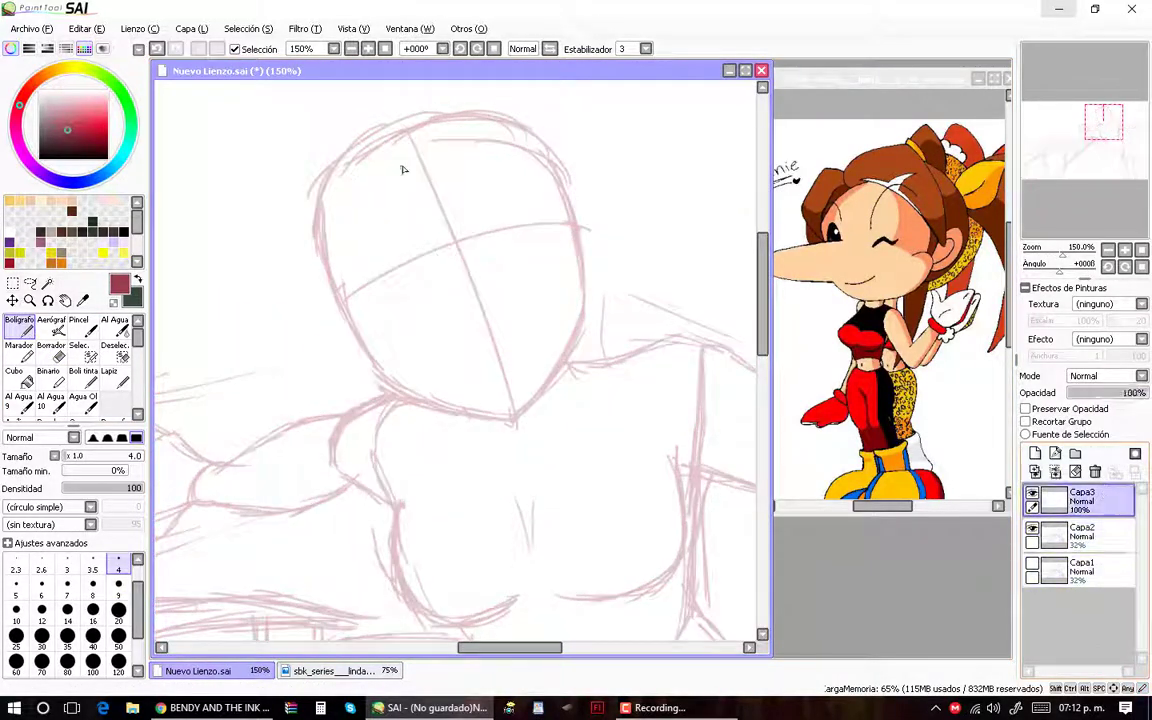
drag(403, 170, 440, 215)
mouse_move(443, 162)
mouse_down()
mouse_move(468, 128)
mouse_move(698, 270)
mouse_up()
drag(530, 190, 646, 261)
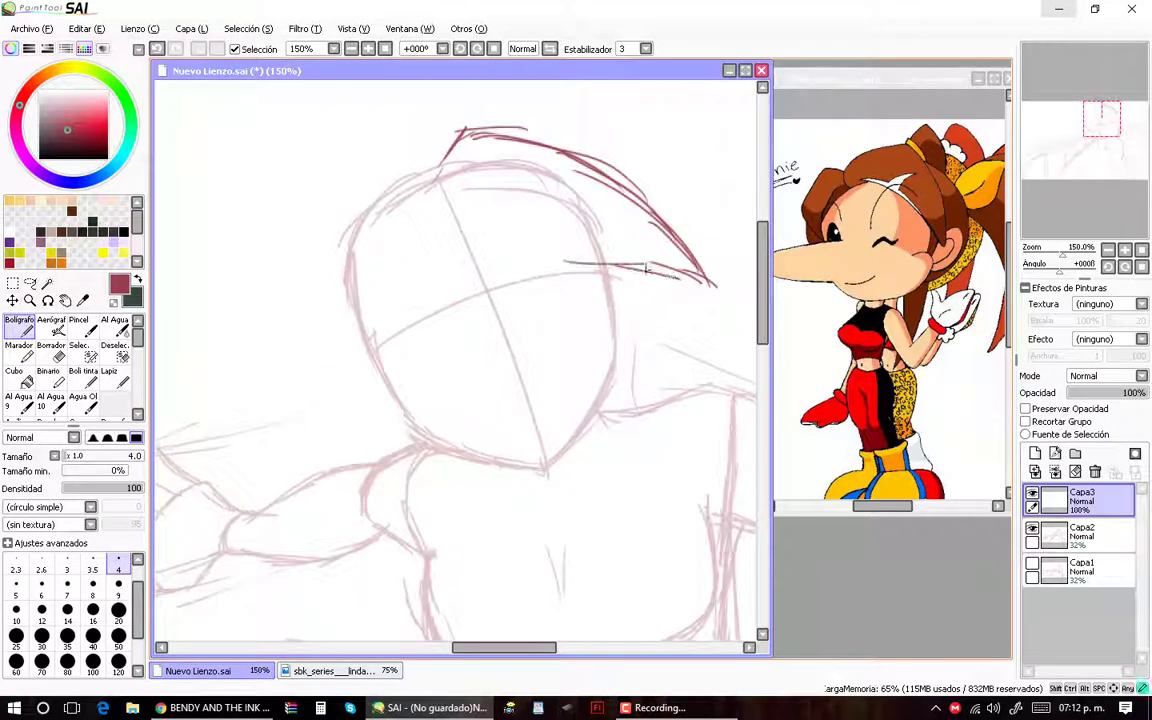
drag(430, 191, 536, 230)
drag(385, 168, 520, 191)
mouse_move(433, 175)
mouse_down()
mouse_move(655, 260)
mouse_move(618, 296)
mouse_up()
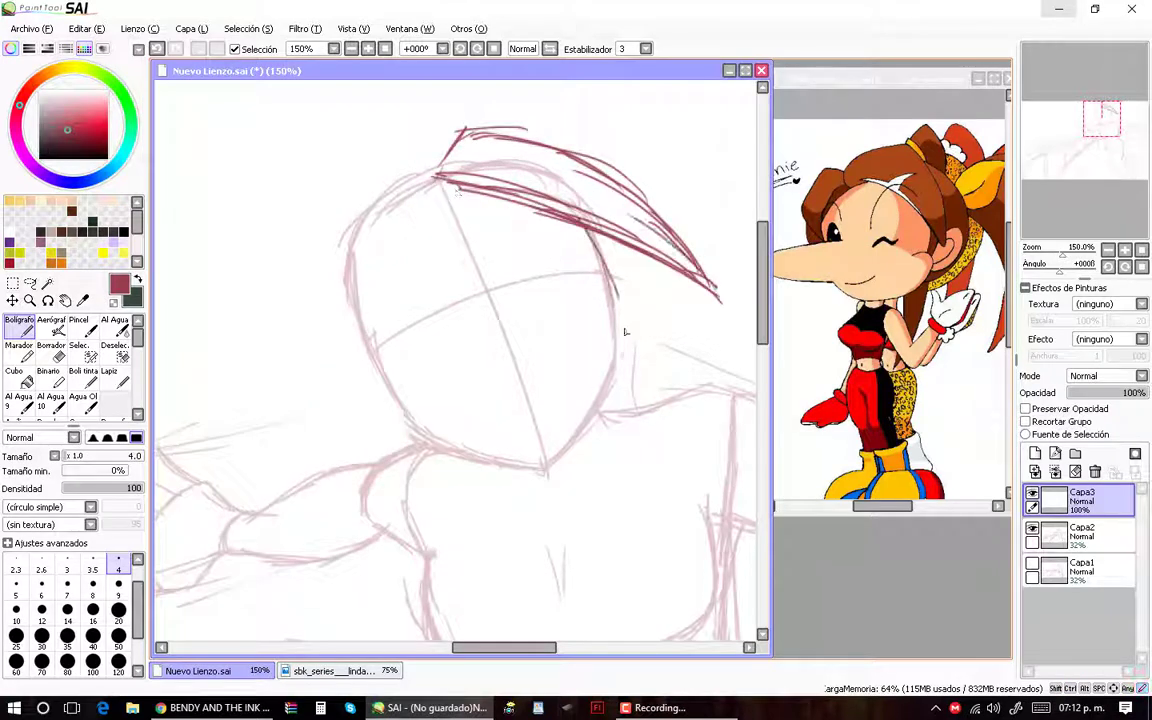
mouse_move(372, 152)
mouse_down()
mouse_move(284, 275)
mouse_move(298, 330)
mouse_move(310, 212)
mouse_up()
scroll(606, 421, up, 2)
mouse_move(370, 262)
mouse_down()
mouse_move(305, 340)
mouse_move(358, 391)
mouse_up()
key(e)
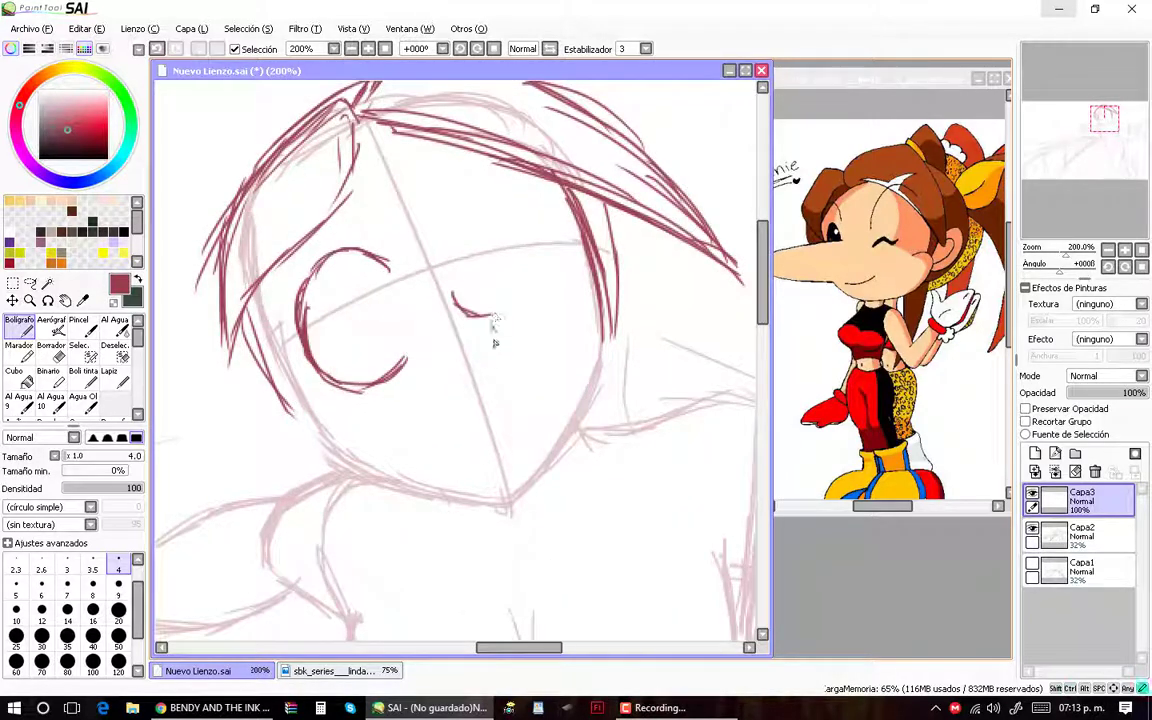
scroll(460, 320, down, 2)
scroll(455, 313, up, 2)
key(ctrl+z)
Step: Draw a small nose beside the face's centre line, undoing and redrawing its tip
key(n)
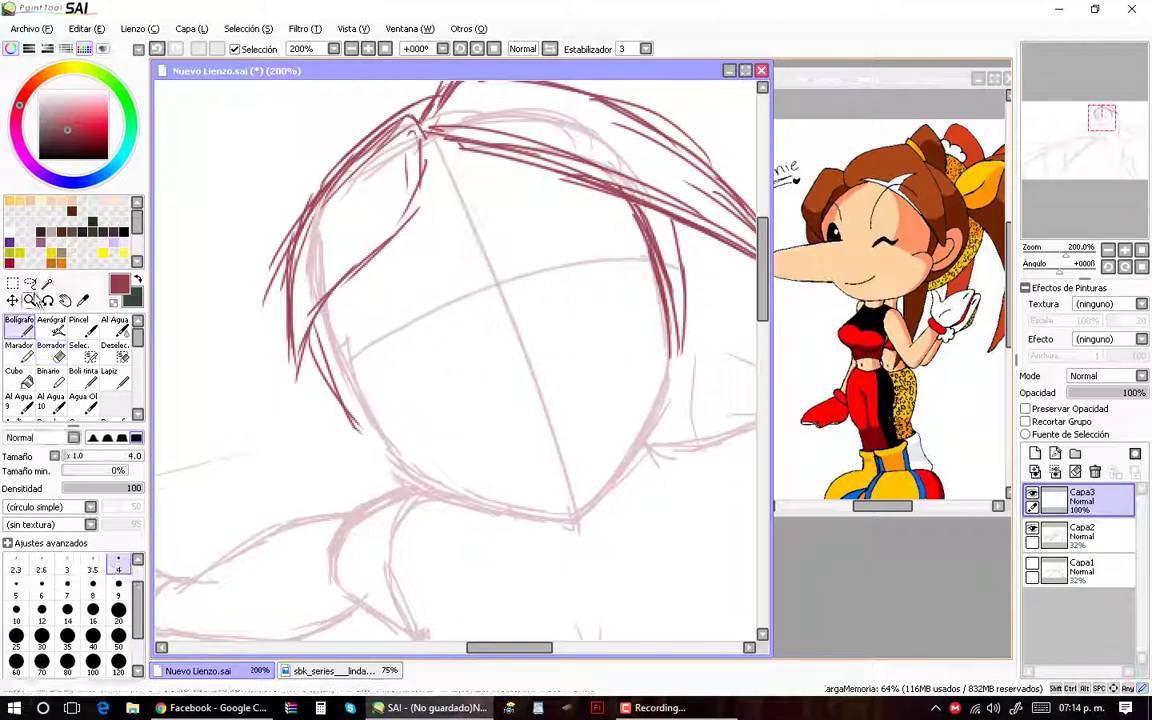
drag(497, 280, 558, 319)
scroll(390, 297, down, 1)
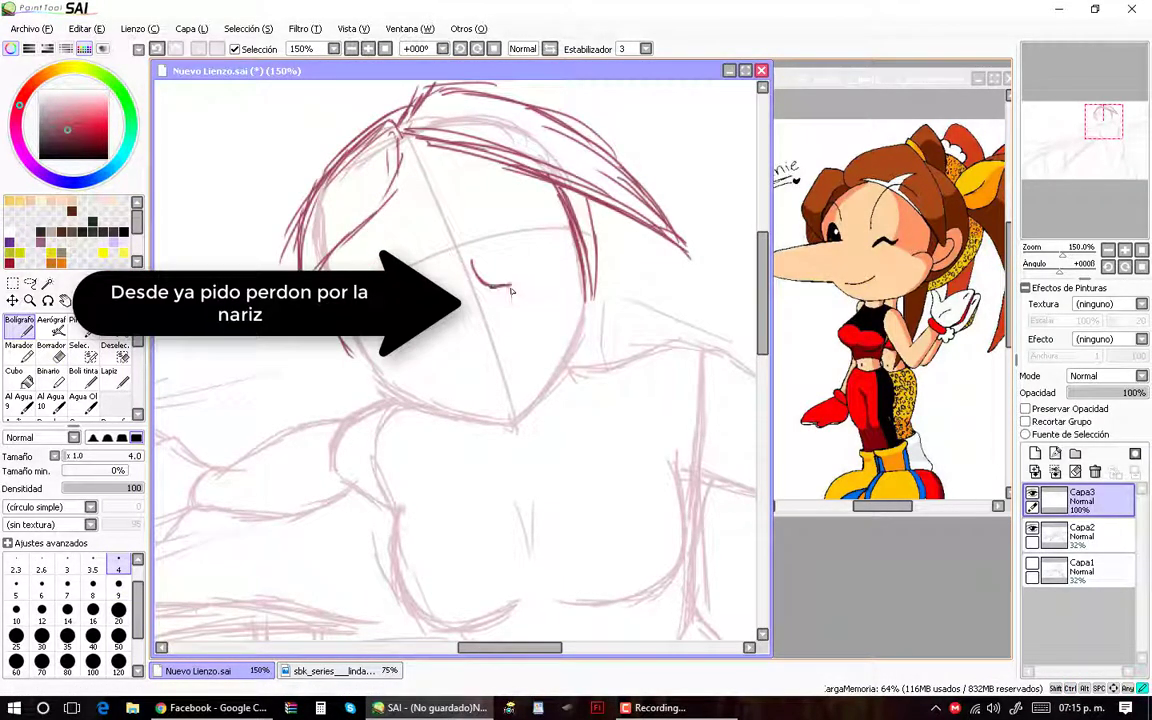
key(ctrl+z)
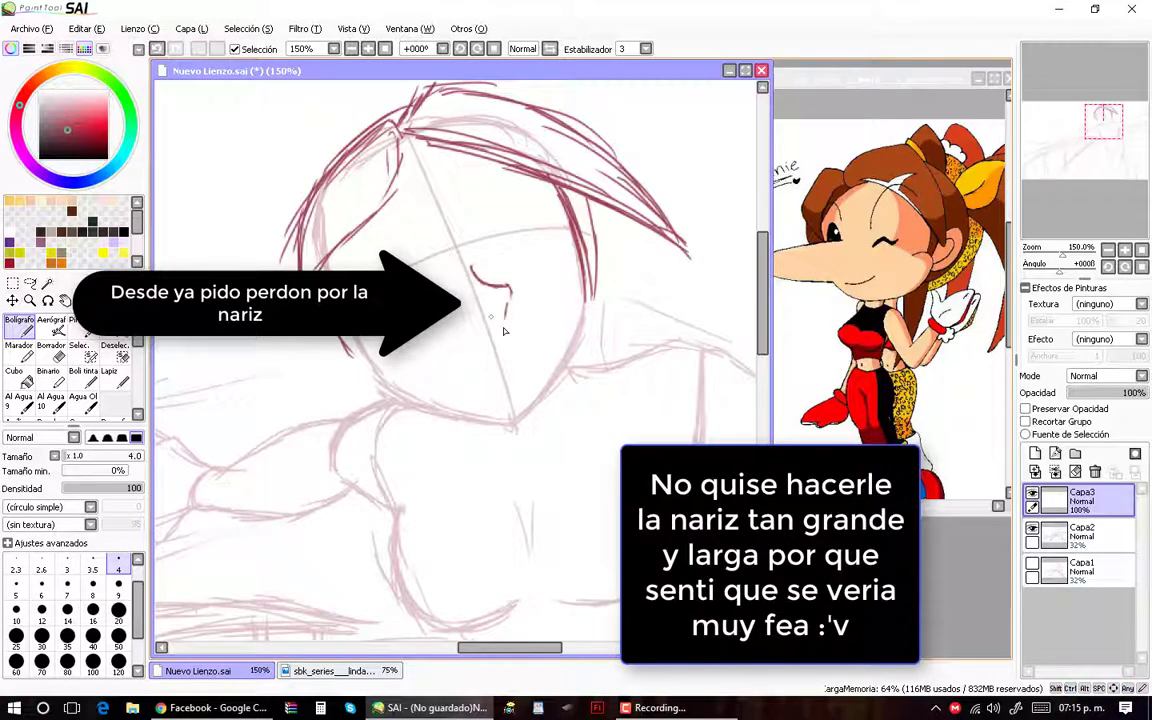
Step: Draw the large round eye beneath the side fringe with its narrow pupil, and thin its outline with the eraser
drag(372, 185, 374, 258)
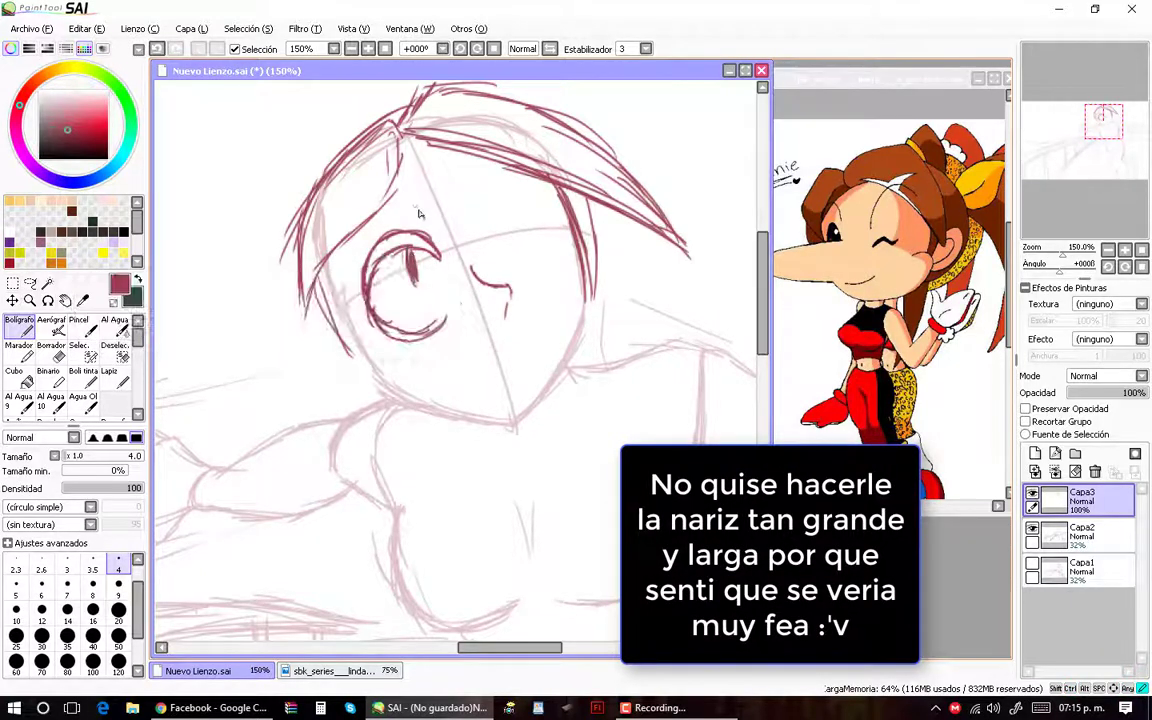
key(e)
mouse_move(320, 190)
mouse_down()
mouse_move(380, 235)
mouse_move(330, 240)
mouse_move(410, 335)
mouse_up()
scroll(370, 270, up, 1)
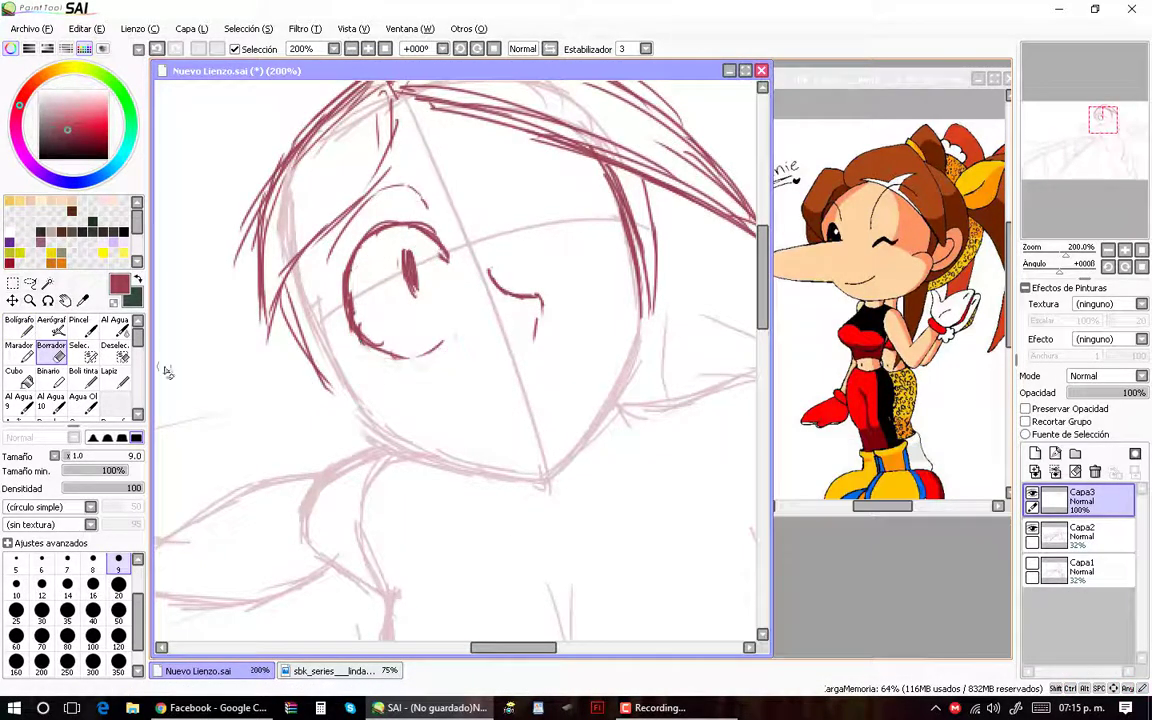
Step: Strengthen the first eye's outline and add pointed lashes along its outer edge
key(n)
drag(330, 300, 400, 325)
drag(432, 152, 419, 181)
drag(330, 230, 305, 327)
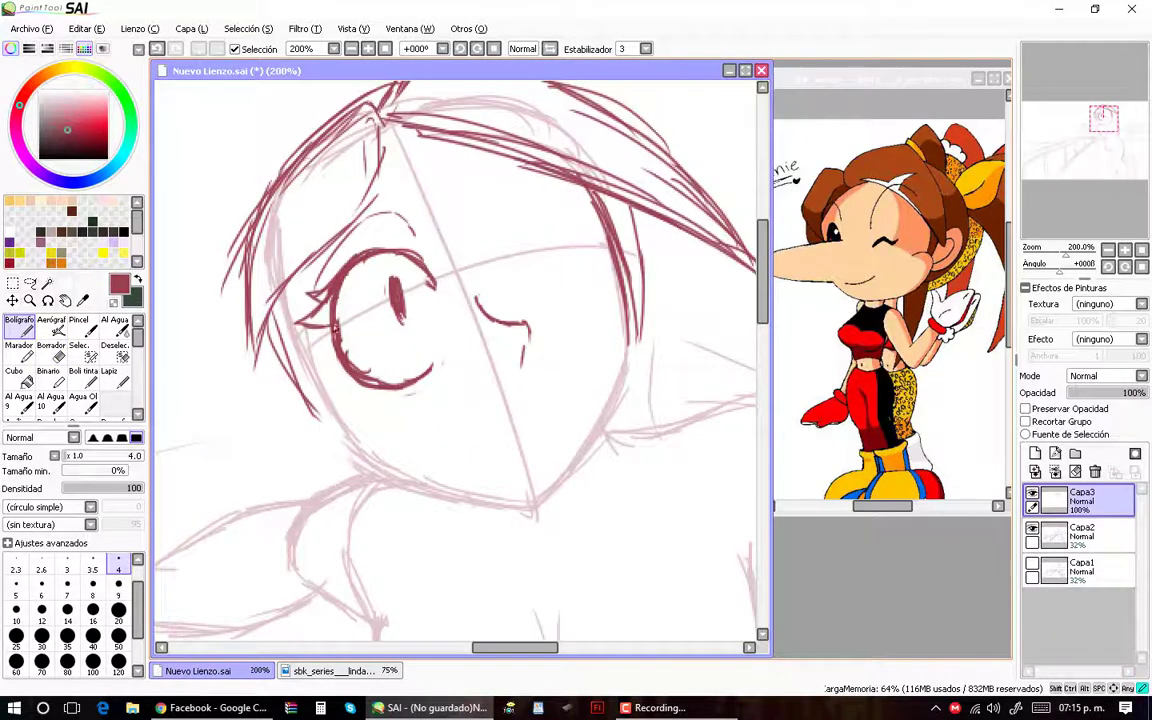
Step: Draw the second eye on the other side of the nose, with a curved upper lid and a narrow pupil
drag(510, 268, 603, 235)
drag(568, 340, 600, 328)
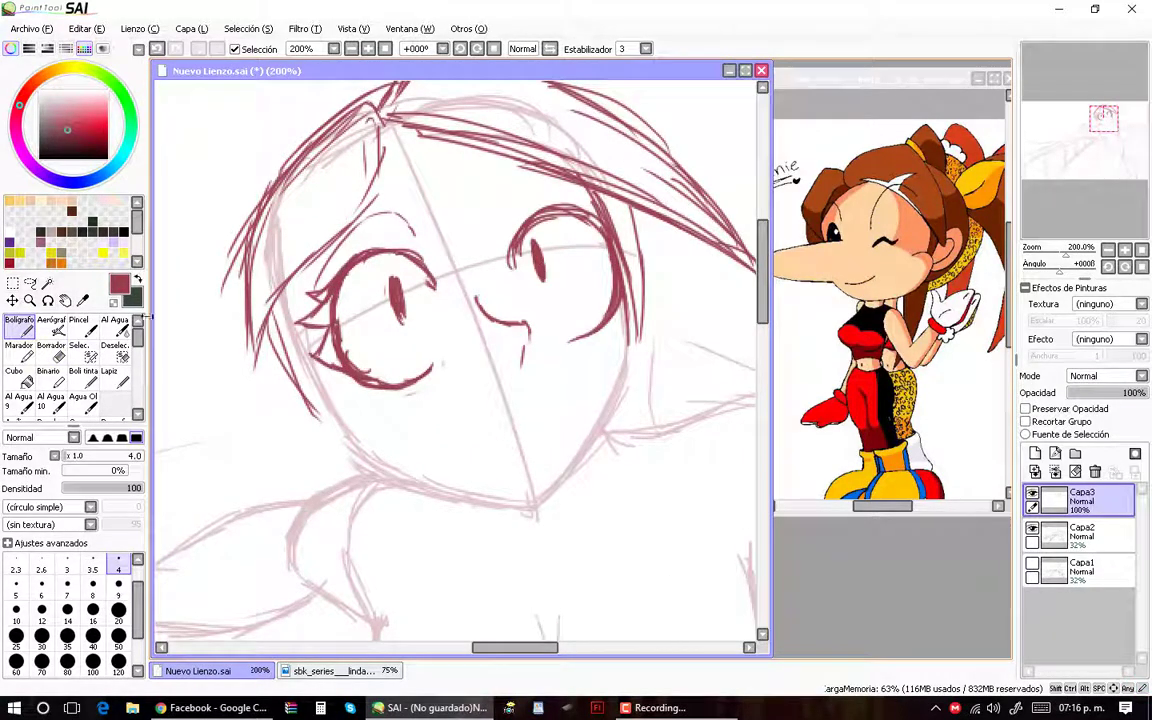
scroll(440, 332, down, 1)
scroll(440, 332, up, 1)
Step: Draw the open smiling mouth with its lower lip line, and add highlights and outer lashes to the eyes
drag(478, 323, 390, 340)
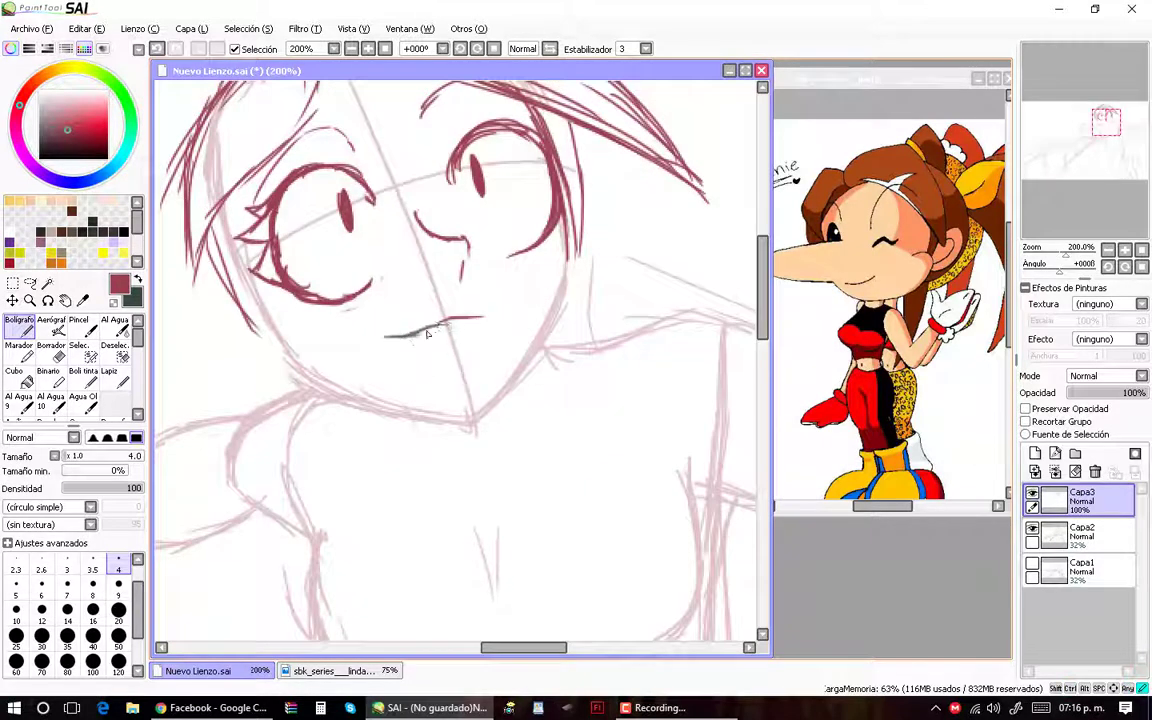
scroll(380, 340, up, 1)
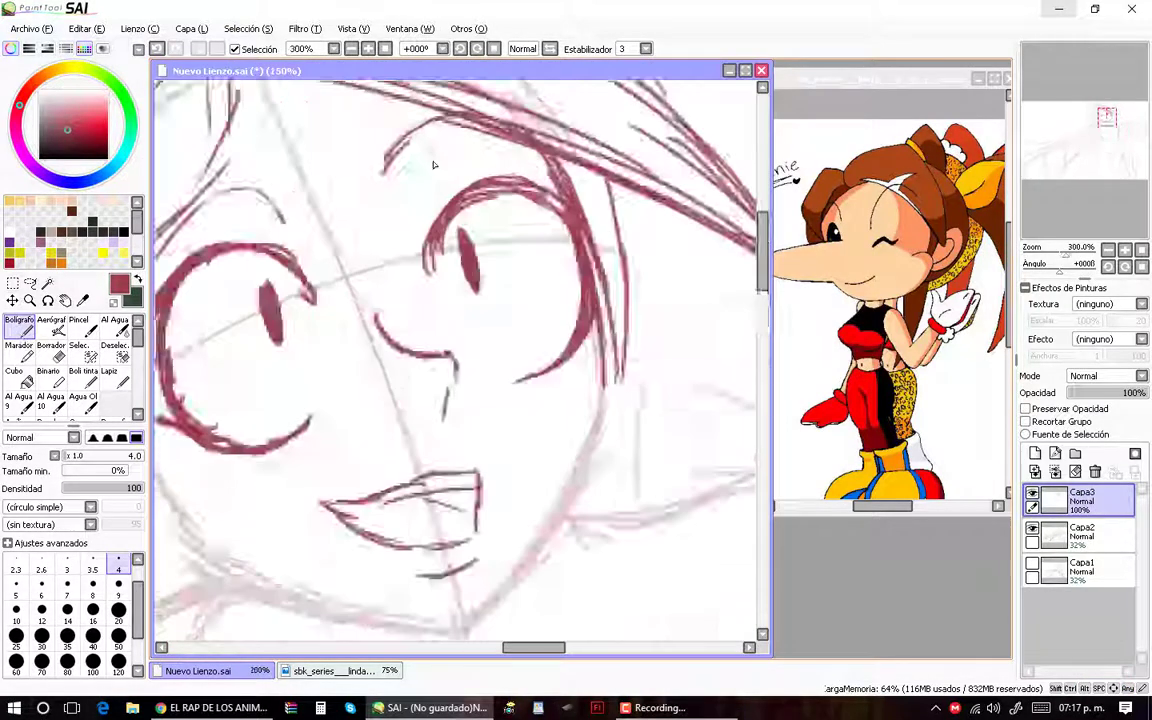
scroll(549, 188, down, 1)
scroll(527, 313, down, 1)
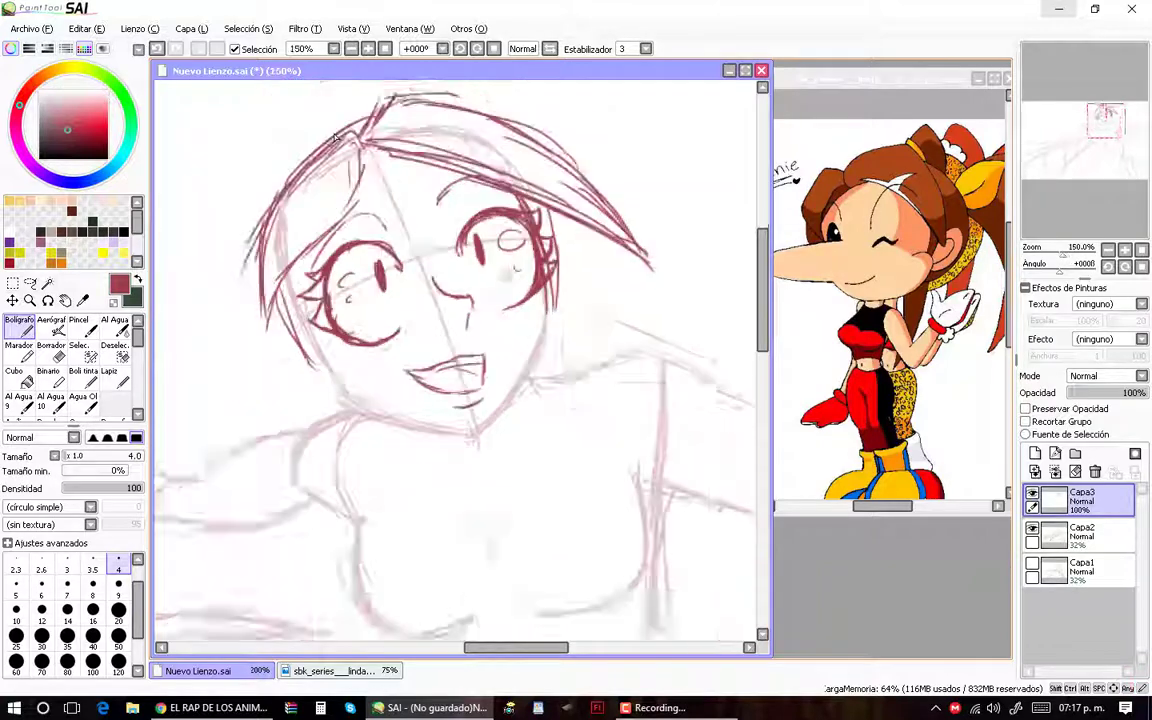
Step: Trace the cheek, jaw and chin outline over the rough head, and undo the last stroke at the mouth
scroll(417, 322, down, 2)
scroll(417, 322, up, 2)
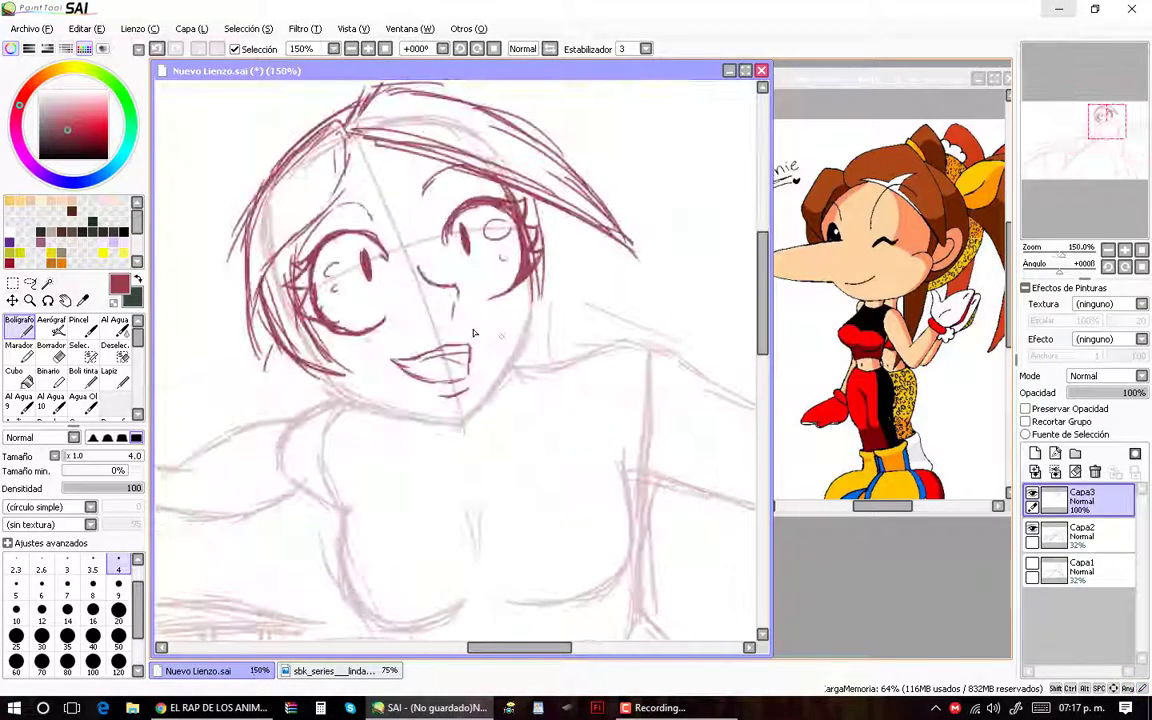
scroll(322, 372, up, 2)
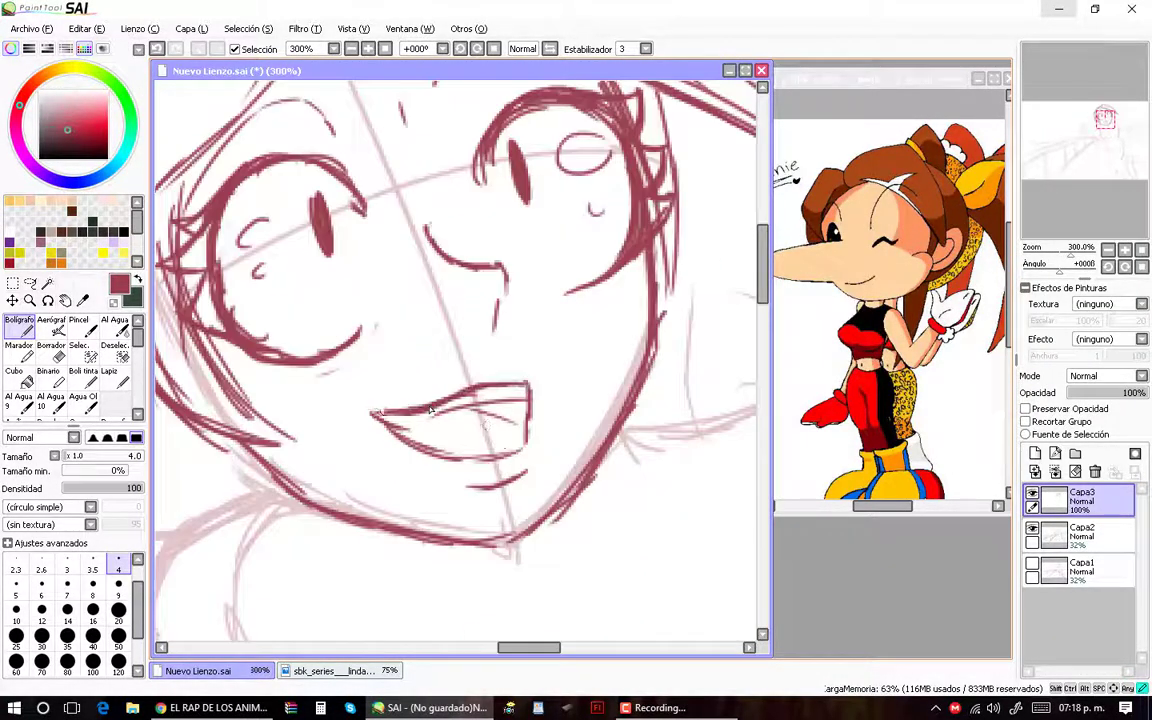
mouse_move(358, 374)
mouse_down()
mouse_move(466, 412)
mouse_move(476, 360)
mouse_up()
key(ctrl+z)
Step: Trace the neck and shoulder line, the curved armhole and the opposite outer edge of the torso
scroll(548, 334, down, 2)
scroll(548, 334, right, 3)
mouse_move(398, 320)
mouse_down()
mouse_move(525, 290)
mouse_move(490, 400)
mouse_up()
drag(478, 320, 535, 430)
scroll(477, 344, up, 1)
drag(290, 342, 300, 535)
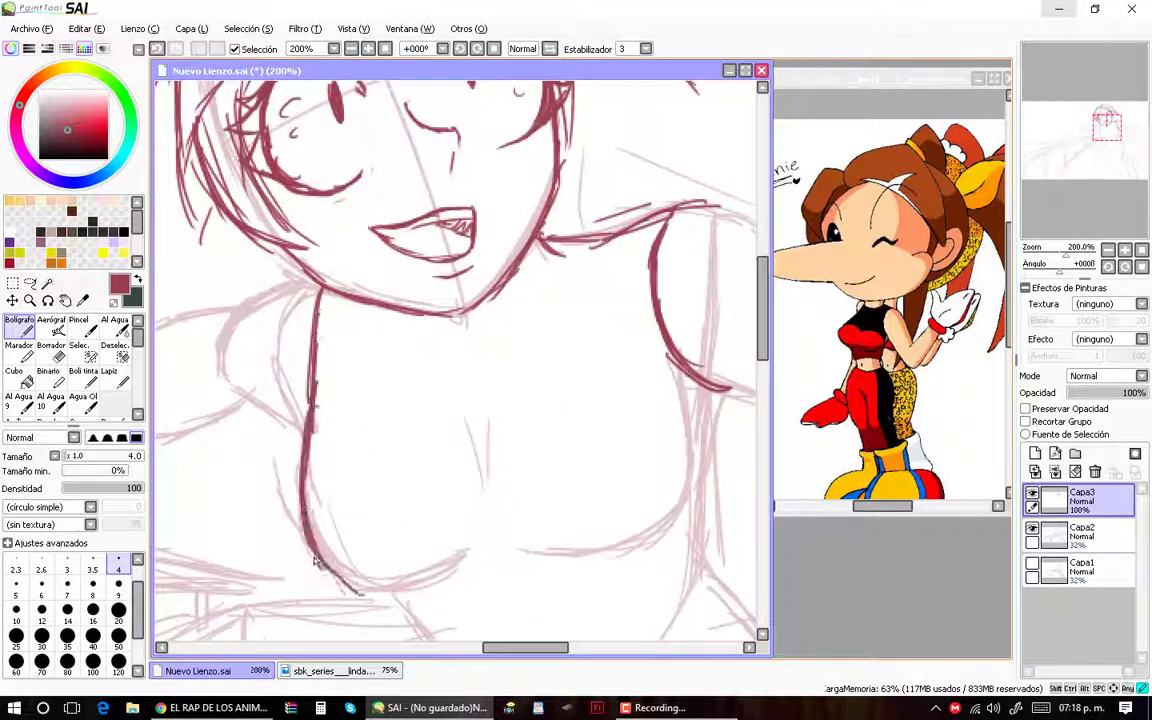
Step: Trace the lower curves of the bust and the side of the torso beneath the armhole
drag(282, 490, 405, 540)
scroll(477, 400, right, 2)
drag(598, 378, 584, 538)
drag(545, 335, 524, 495)
drag(522, 425, 410, 498)
drag(520, 392, 435, 496)
drag(390, 480, 278, 492)
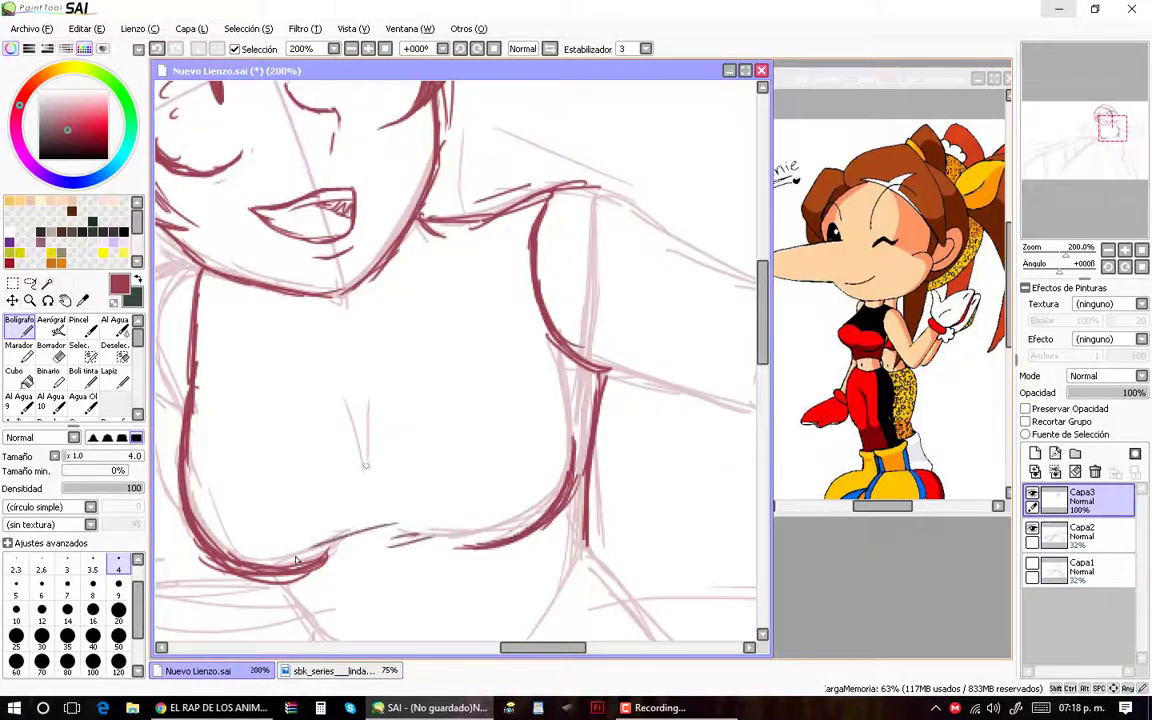
Step: Draw the heart-shaped upper edge across the chest and the curved hem of the top below the bust
scroll(420, 420, down, 1)
drag(310, 372, 368, 340)
mouse_move(248, 382)
mouse_down()
mouse_move(400, 408)
mouse_move(510, 378)
mouse_up()
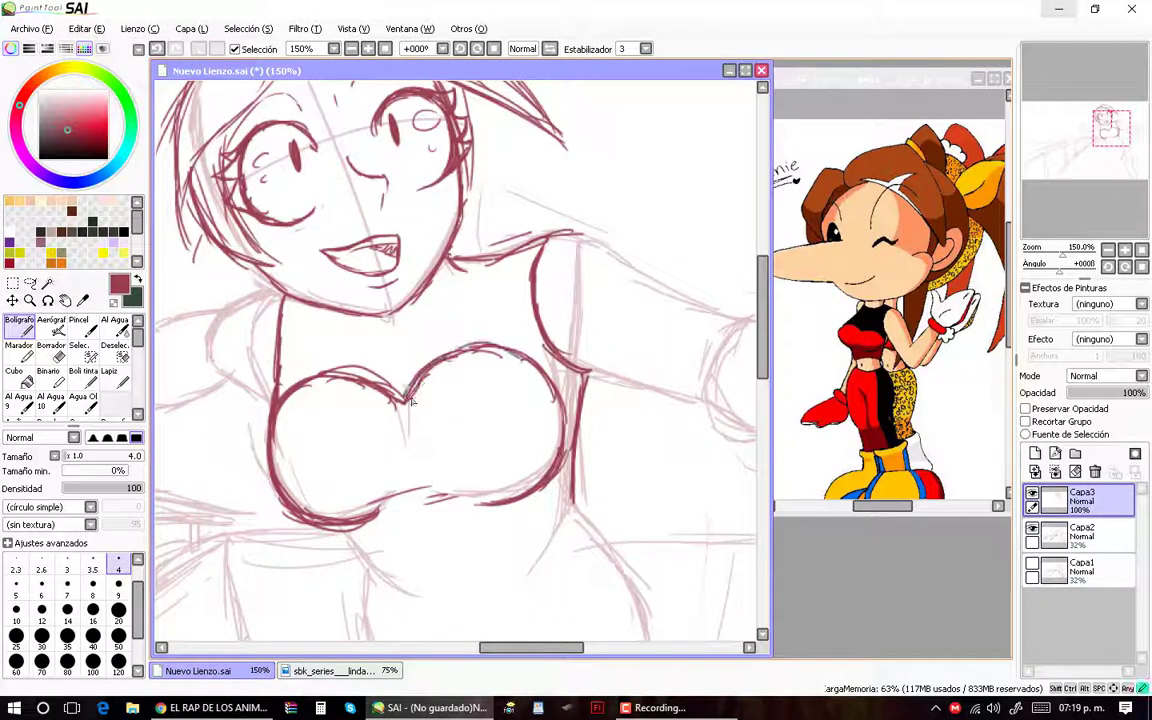
scroll(470, 400, down, 3)
scroll(470, 400, right, 1)
drag(415, 350, 232, 385)
Step: Trace the shoulder and the upper and lower outlines of the outstretched arm on the fence side
scroll(350, 340, up, 2)
scroll(226, 306, left, 4)
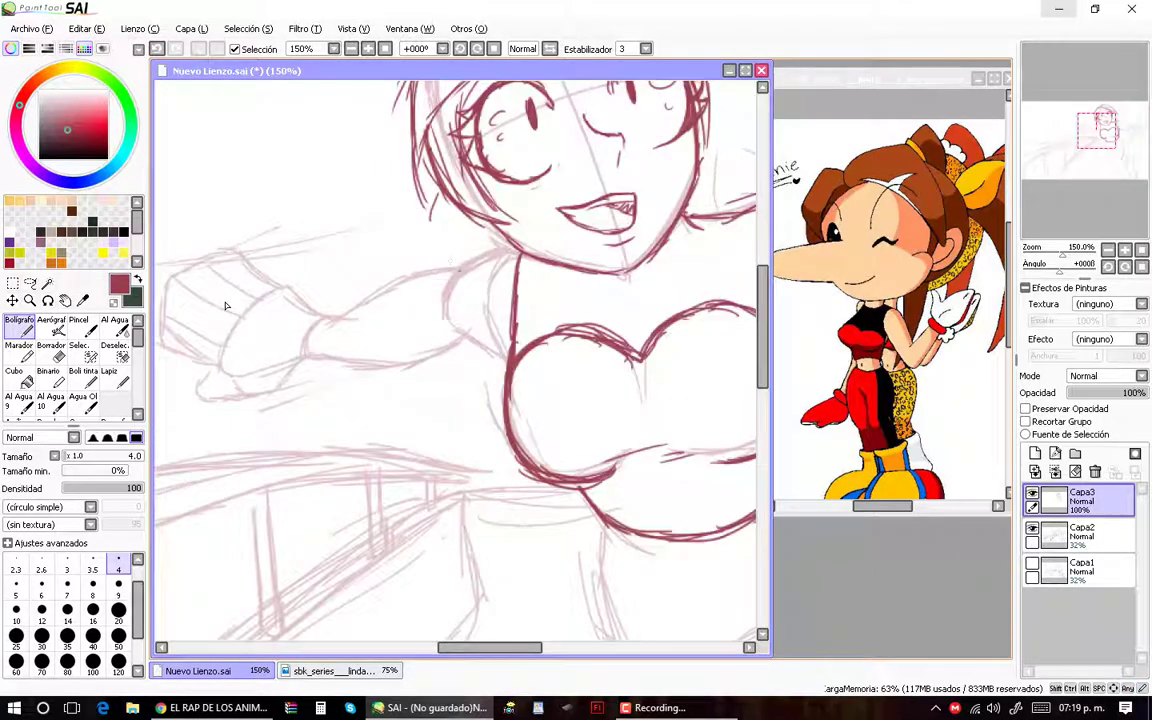
scroll(302, 368, up, 1)
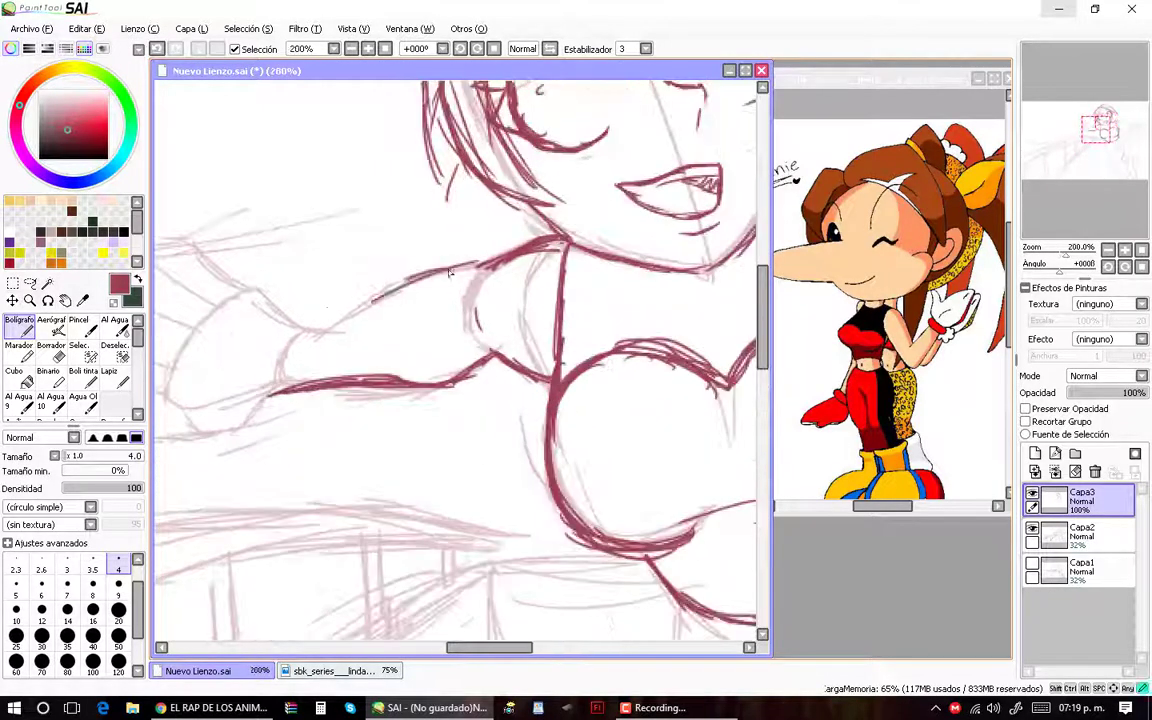
Step: Draw the rounded glove cuff at the fence-side wrist and outline the mitten-shaped hand with its thumb
scroll(265, 316, left, 3)
drag(520, 300, 484, 405)
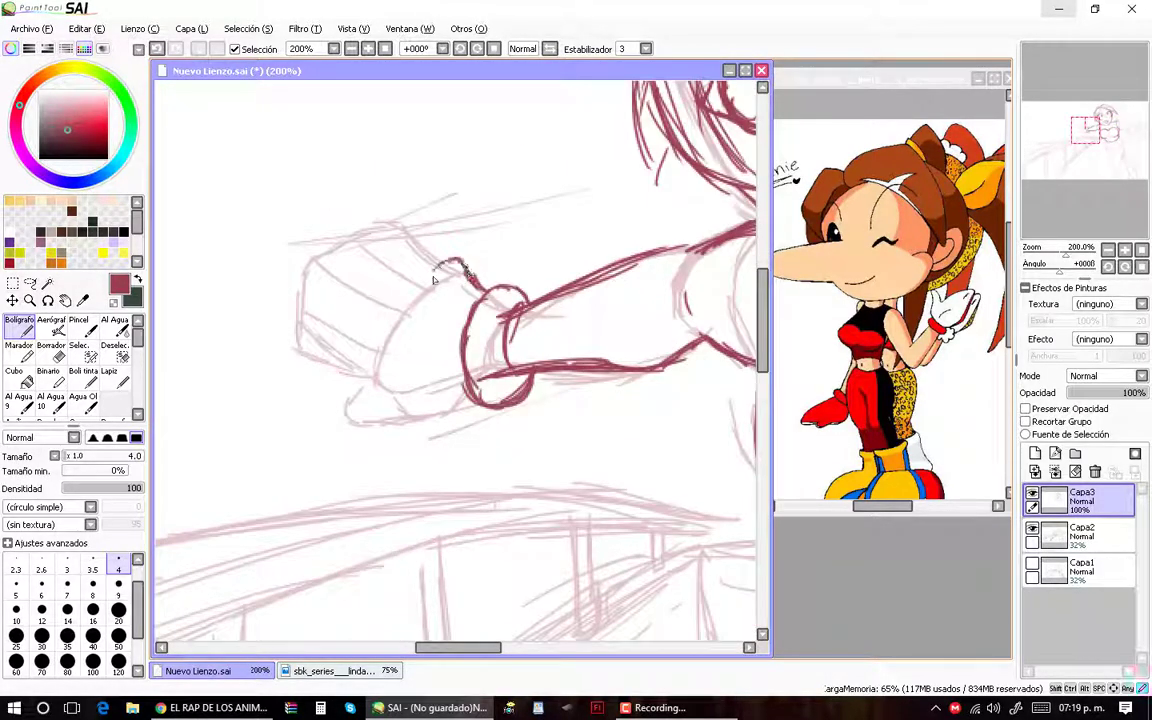
mouse_move(315, 305)
mouse_down()
mouse_move(374, 381)
mouse_move(439, 362)
mouse_up()
drag(475, 402, 370, 428)
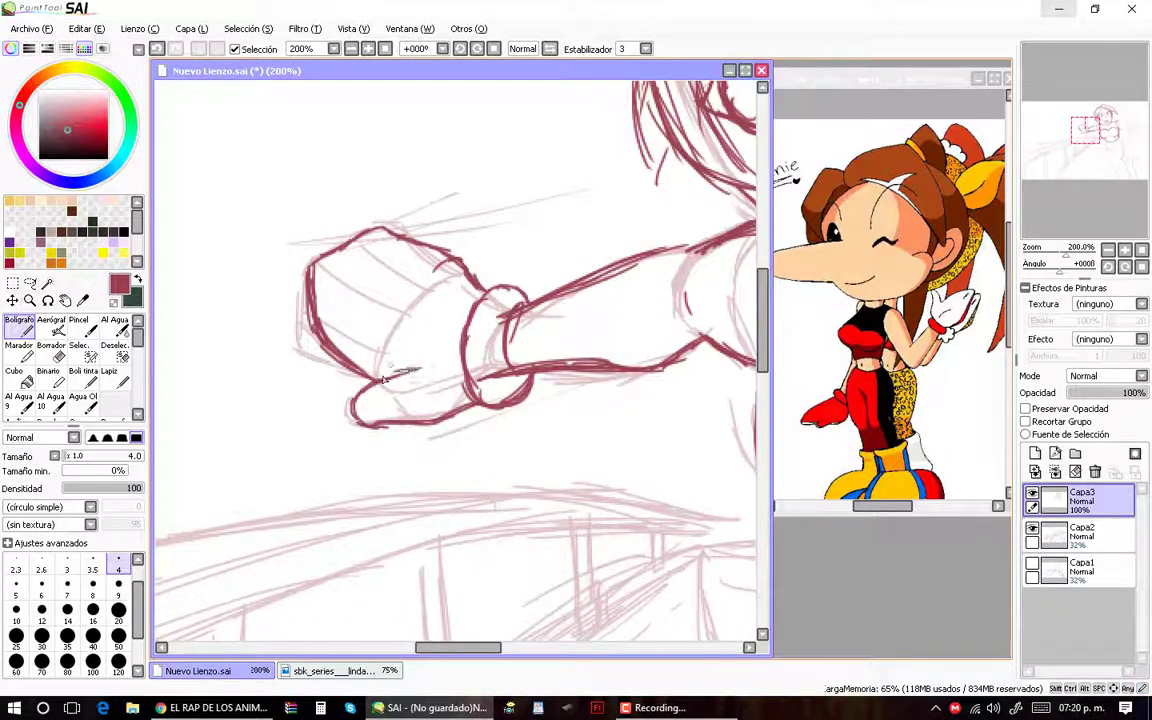
Step: Draw the glove cuff of the opposite arm and trace the arm's upper and lower outlines to the shoulder
scroll(383, 378, down, 1)
scroll(450, 360, right, 3)
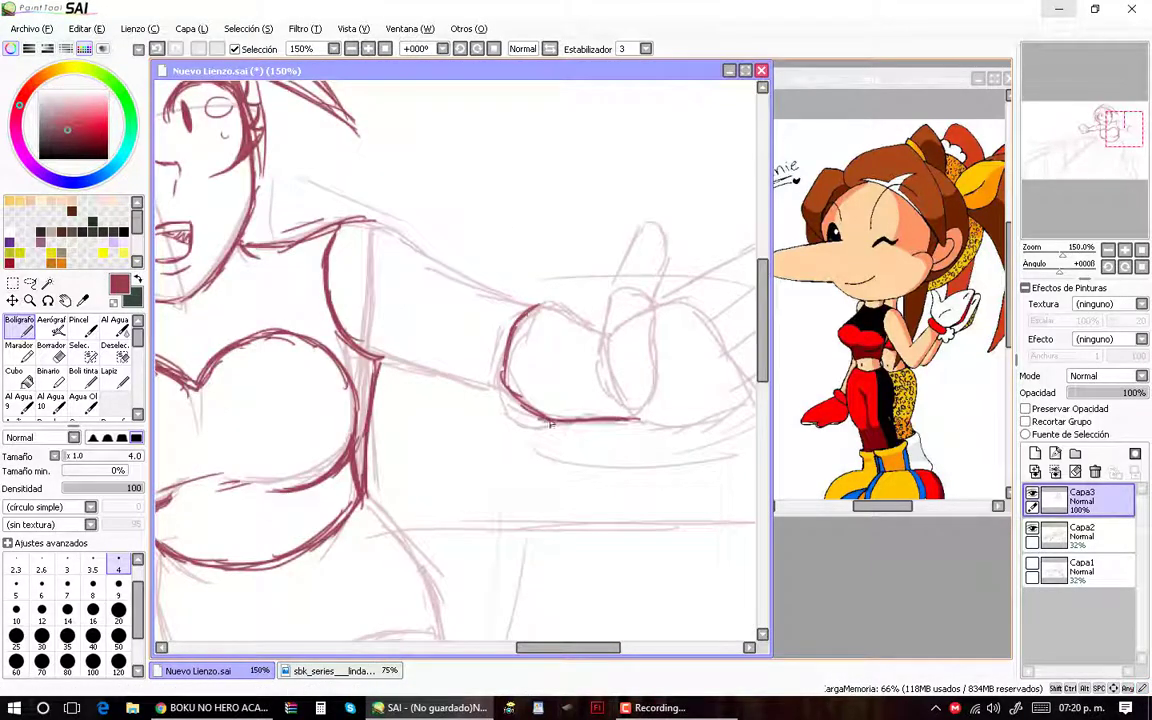
mouse_move(470, 362)
mouse_down()
mouse_move(548, 280)
mouse_move(310, 195)
mouse_up()
drag(475, 275, 376, 230)
drag(462, 325, 345, 352)
Step: Outline the second glove with its raised thumb, palm and fingers, and add the curved band at its wrist
scroll(616, 326, up, 1)
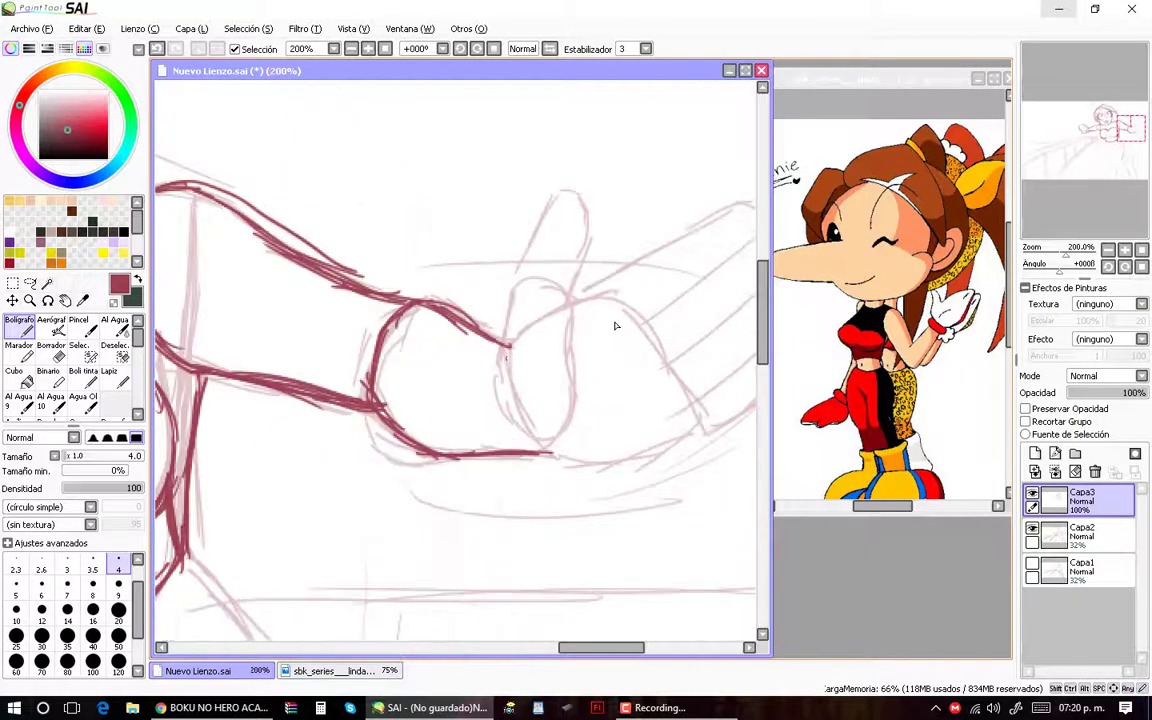
scroll(616, 326, up, 1)
scroll(561, 290, down, 1)
mouse_move(488, 474)
mouse_down()
mouse_move(518, 262)
mouse_move(705, 242)
mouse_move(640, 440)
mouse_up()
mouse_move(618, 358)
mouse_down()
mouse_move(630, 400)
mouse_move(455, 432)
mouse_up()
drag(372, 305, 440, 432)
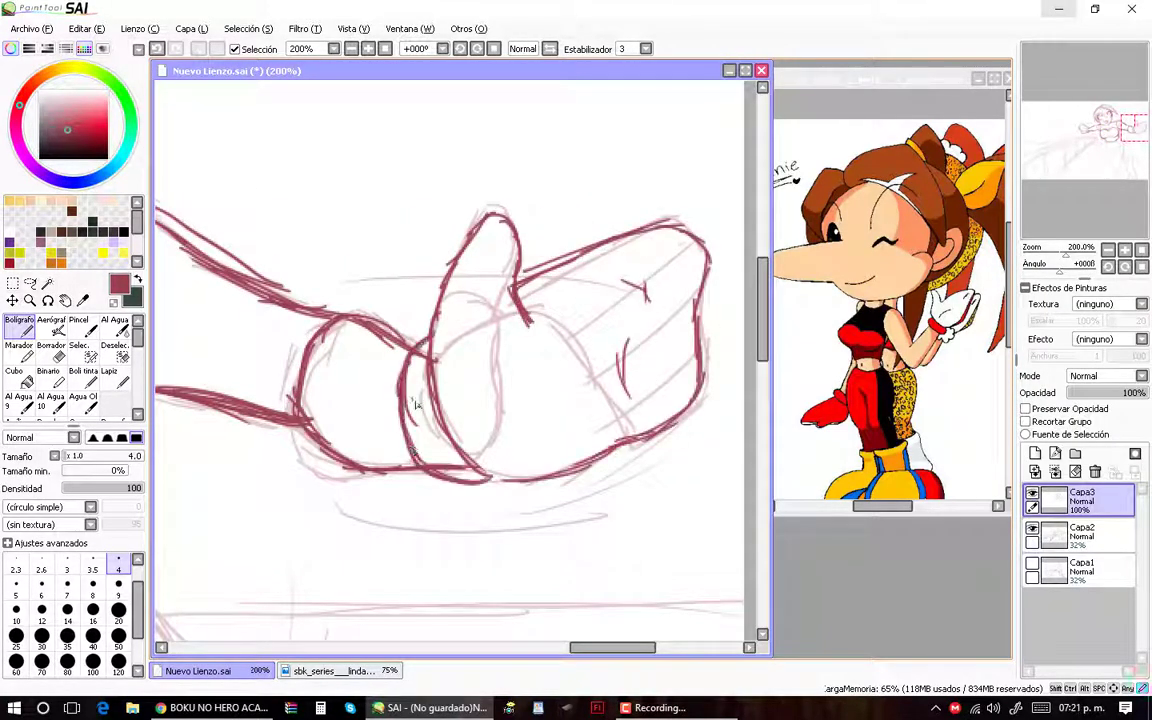
mouse_move(590, 210)
mouse_down()
mouse_move(415, 260)
mouse_move(430, 415)
mouse_up()
Step: Trace the waist and outer hip down the thigh, and draw the curved waistband below the bare midriff
scroll(478, 297, down, 3)
scroll(478, 297, up, 2)
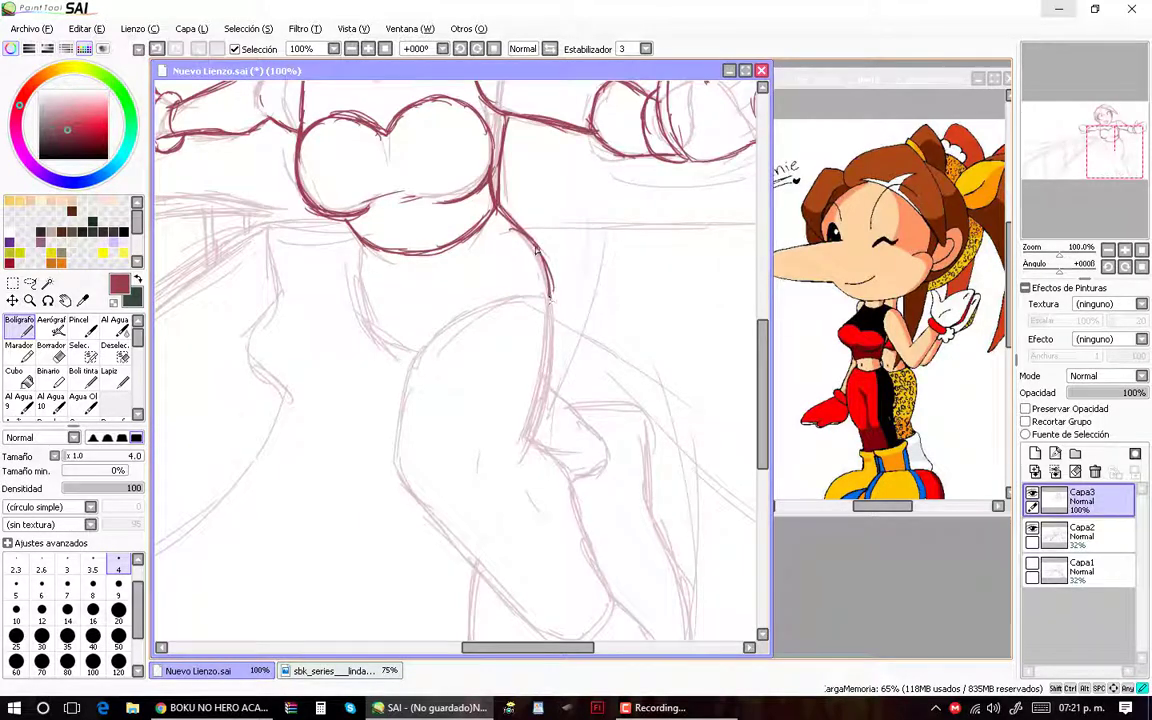
drag(535, 252, 535, 438)
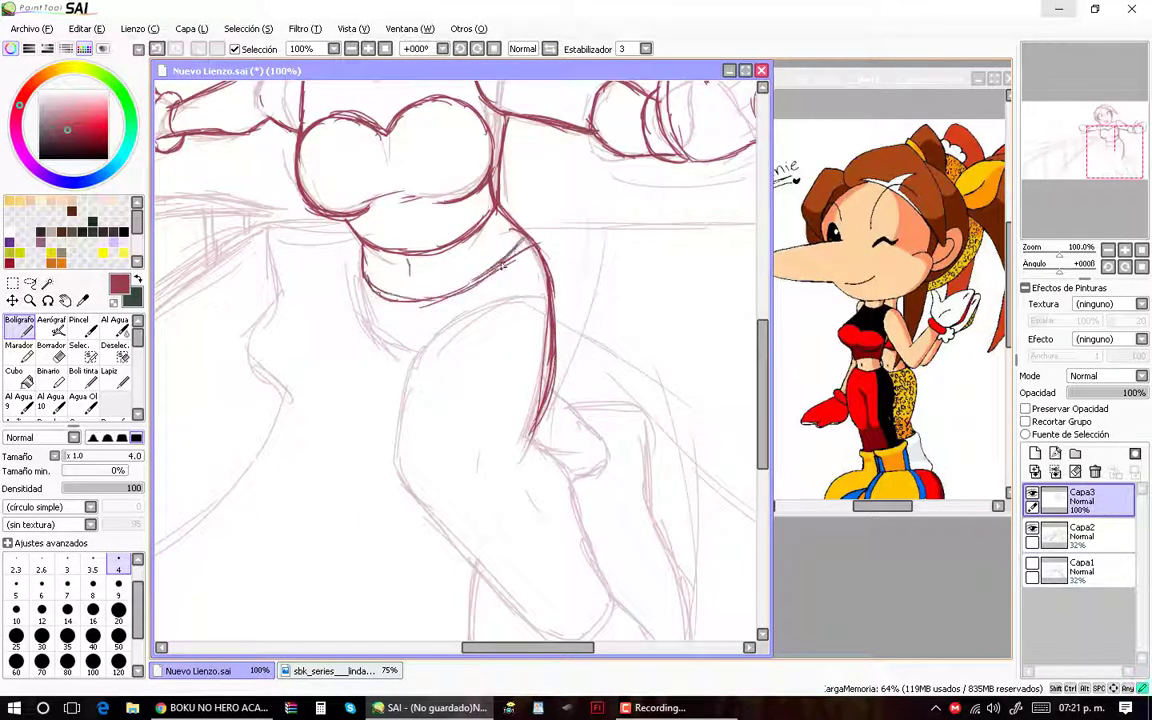
Step: Trace the crotch line, both sides of the front leg and its rounded lower end
scroll(408, 360, down, 2)
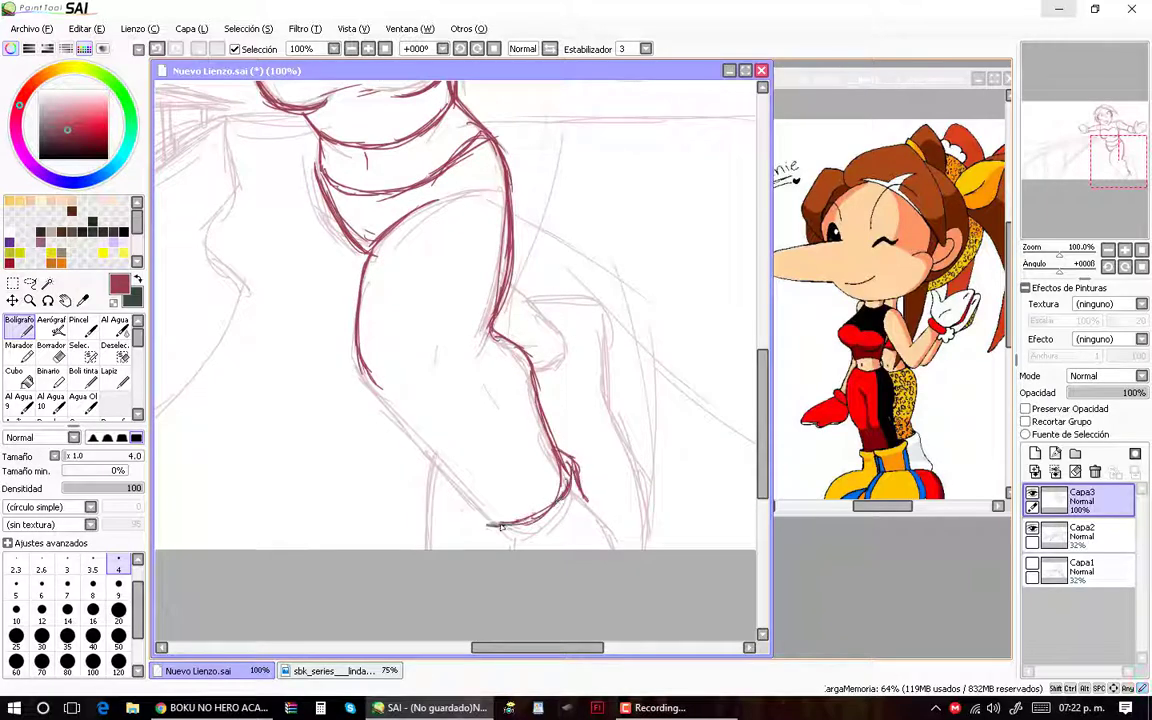
mouse_move(455, 472)
mouse_down()
mouse_move(330, 330)
mouse_move(437, 373)
mouse_up()
scroll(437, 373, up, 1)
Step: Draw the inner edge of the trousers' side stripe and fill the stripe with zigzag strokes at brush size 20
drag(435, 165, 453, 360)
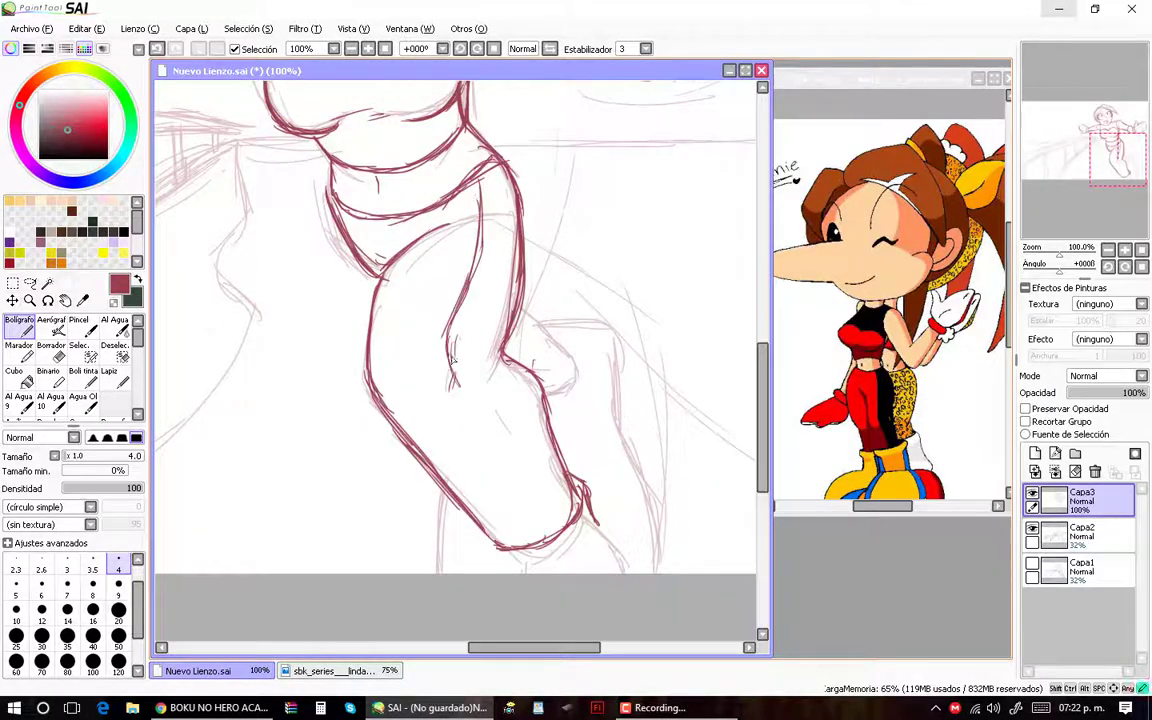
click(118, 609)
drag(472, 182, 545, 465)
scroll(520, 400, down, 1)
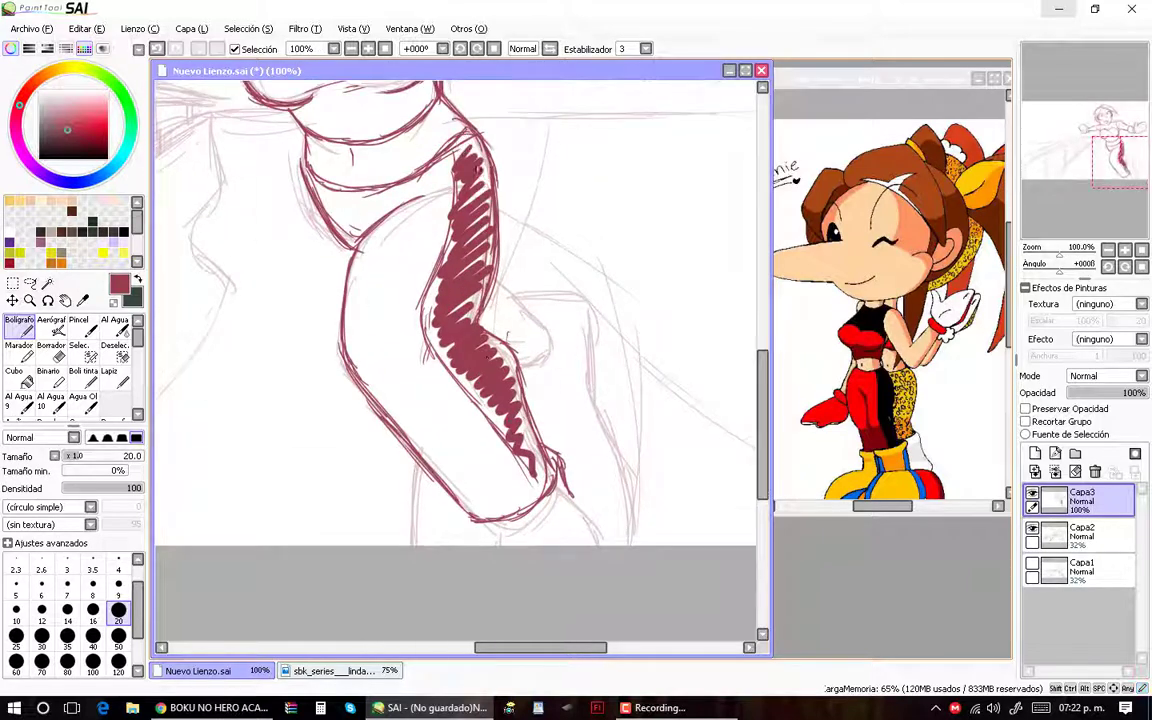
drag(470, 150, 485, 198)
Step: Set the brush size to 4 and trace the lower end of the front leg and the form behind the thigh
click(118, 560)
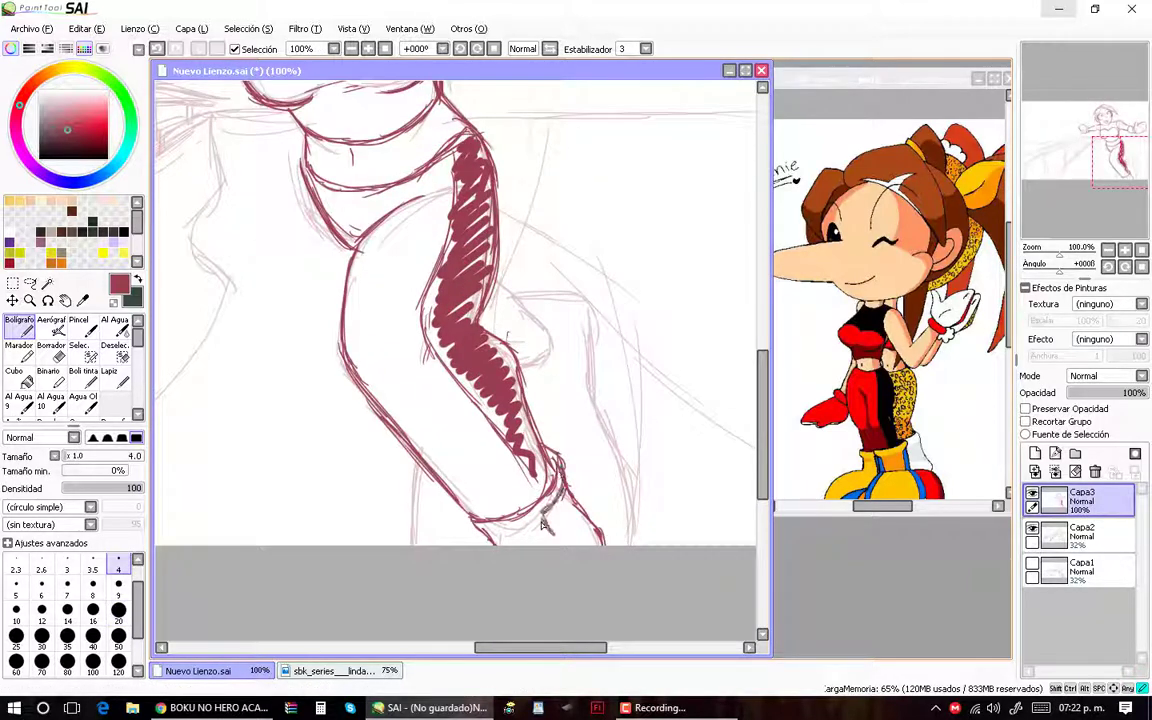
scroll(541, 525, up, 2)
mouse_move(515, 315)
mouse_down()
mouse_move(583, 386)
mouse_move(588, 419)
mouse_up()
scroll(565, 428, down, 2)
Step: Trace the outer outline of the hair over the crown and the pointed locks sweeping past the eye toward the raised hand
scroll(380, 201, up, 1)
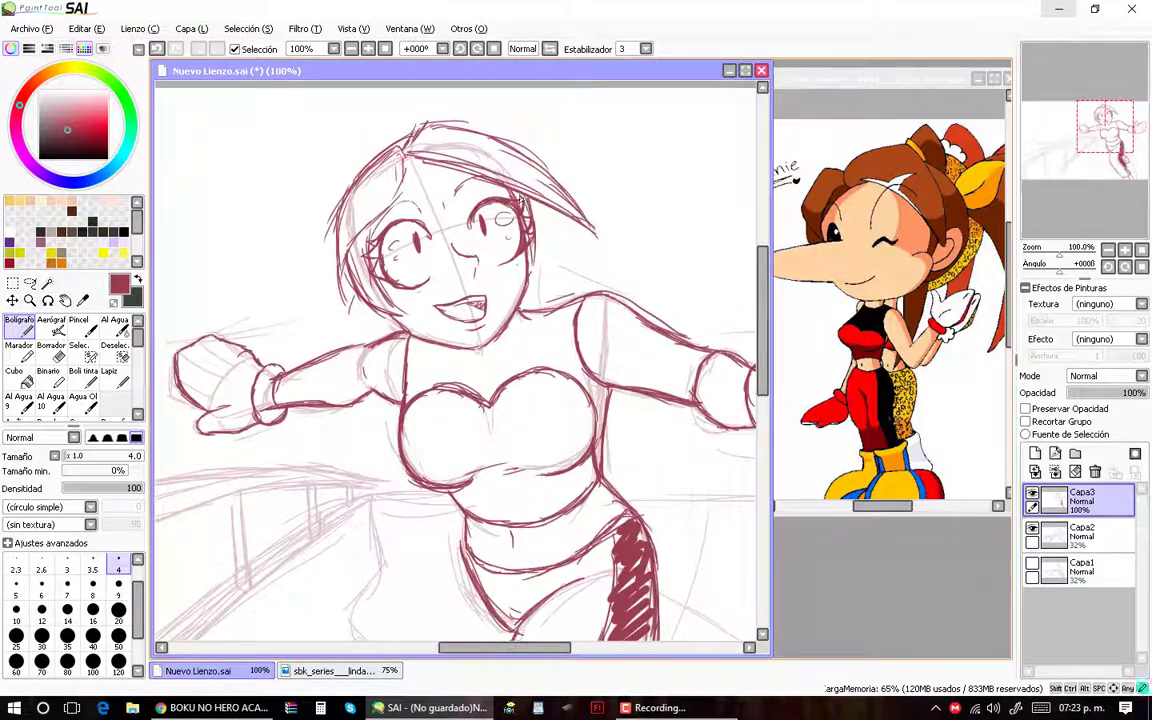
scroll(380, 201, down, 1)
mouse_move(325, 358)
mouse_down()
mouse_move(320, 178)
mouse_move(520, 262)
mouse_up()
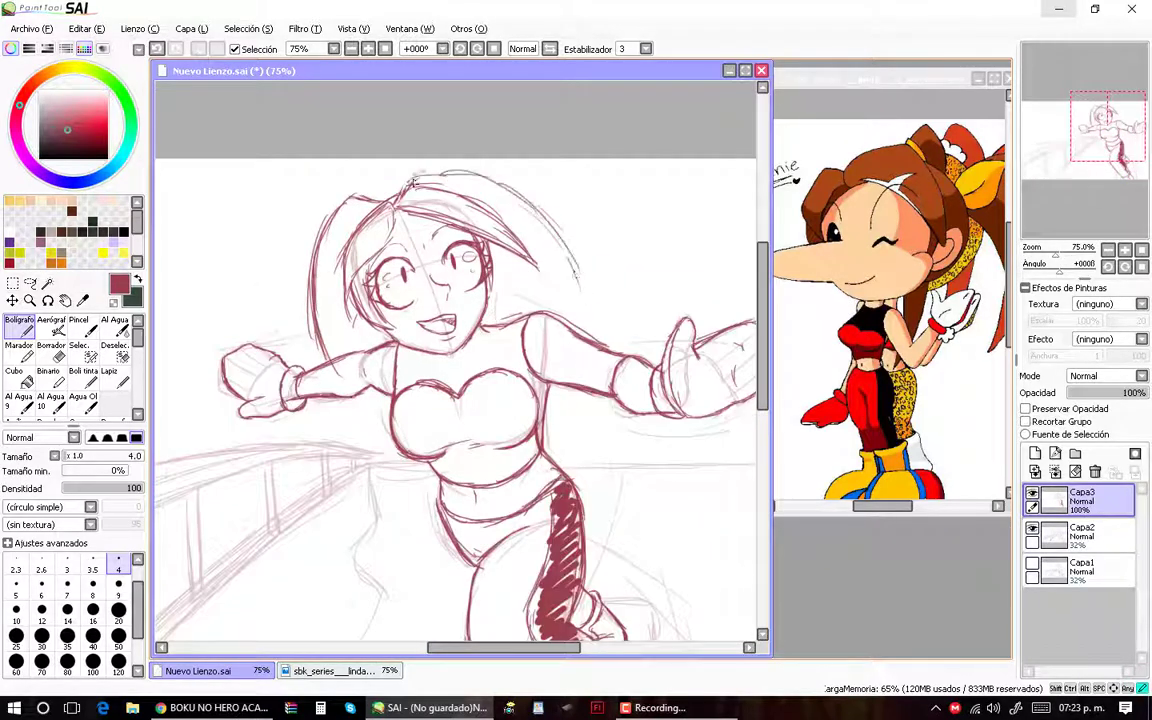
drag(372, 155, 525, 255)
scroll(518, 295, up, 1)
drag(520, 312, 500, 418)
drag(345, 120, 530, 240)
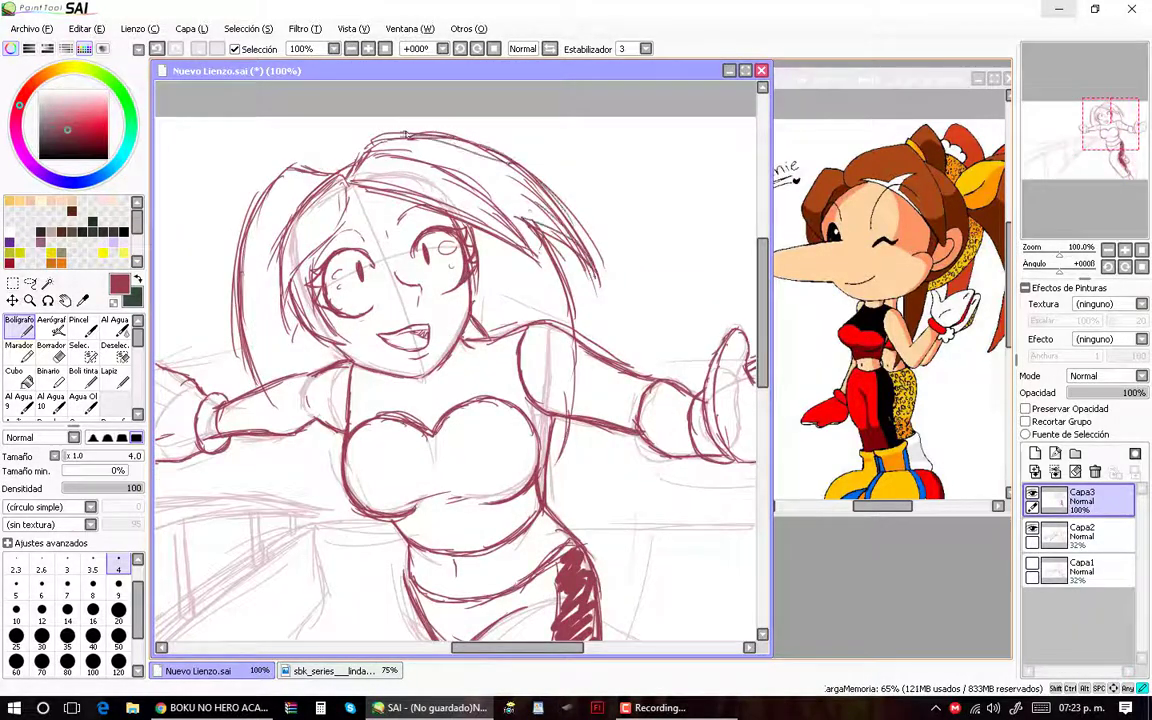
Step: Trace the long side hair, its lower ends beneath the outstretched arm, and a pointed tuft on the crown
drag(290, 440, 315, 400)
drag(250, 235, 285, 368)
scroll(250, 230, up, 1)
scroll(250, 230, down, 1)
drag(296, 106, 266, 166)
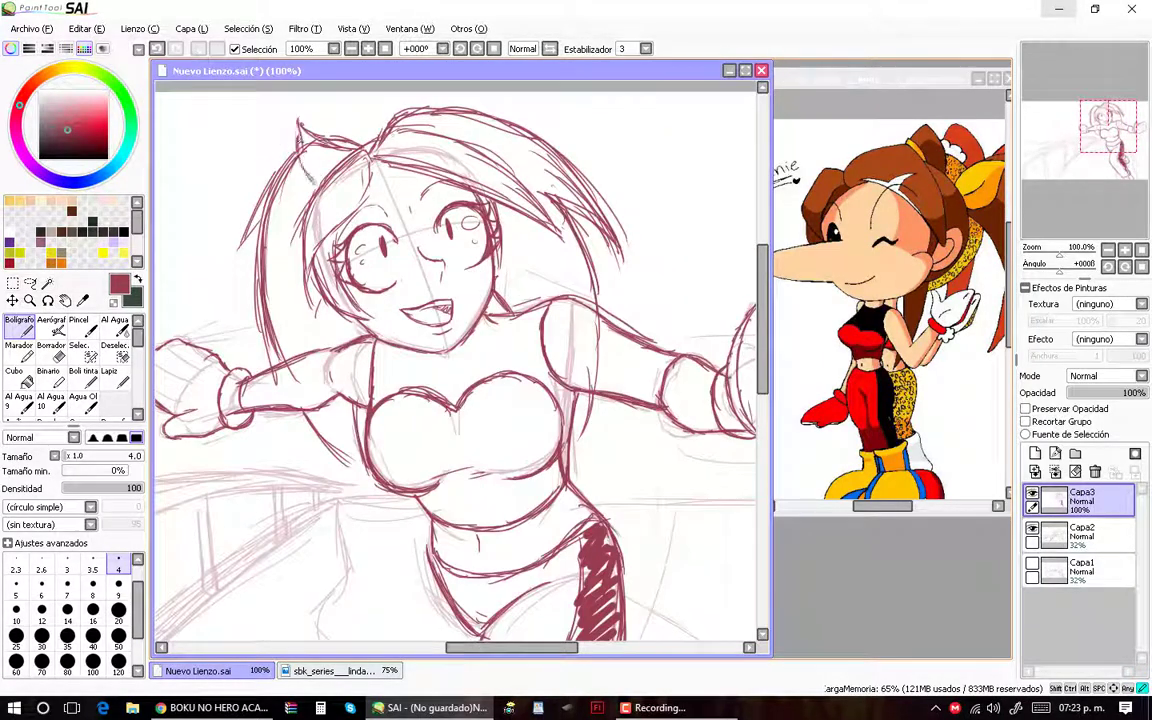
Step: Trace the rear foot showing behind the striped trouser leg
mouse_move(600, 540)
mouse_down()
mouse_move(500, 375)
mouse_move(525, 400)
mouse_up()
scroll(525, 400, down, 1)
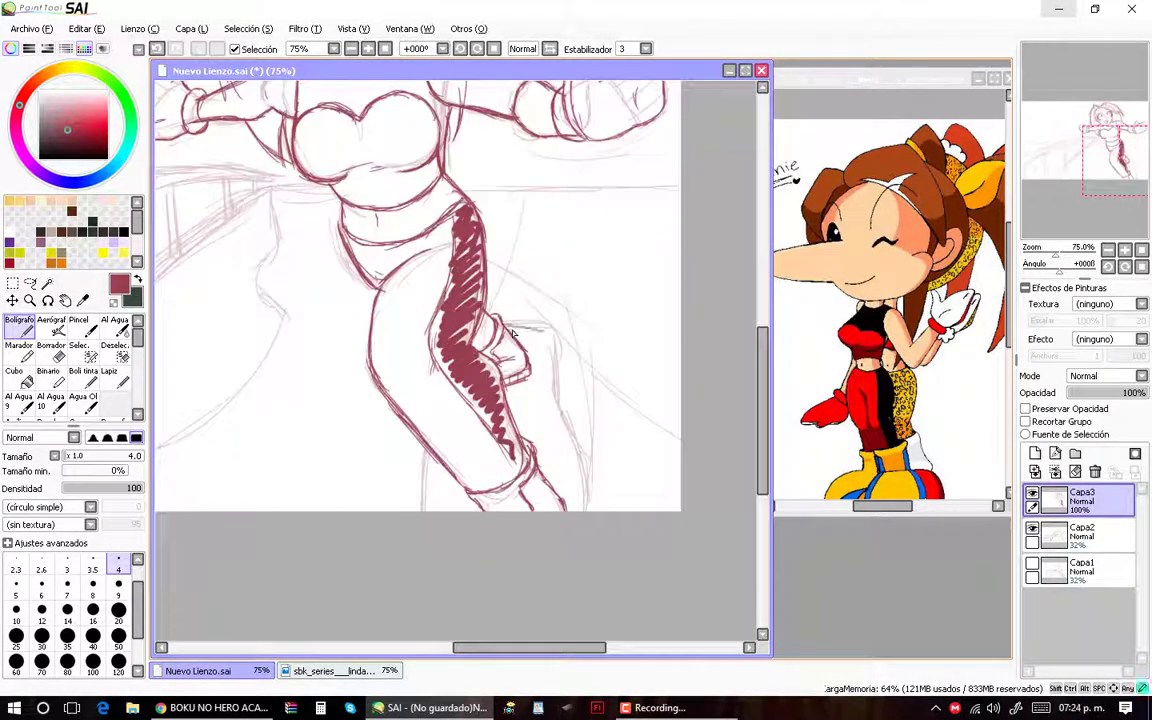
drag(470, 290, 515, 460)
drag(588, 455, 540, 295)
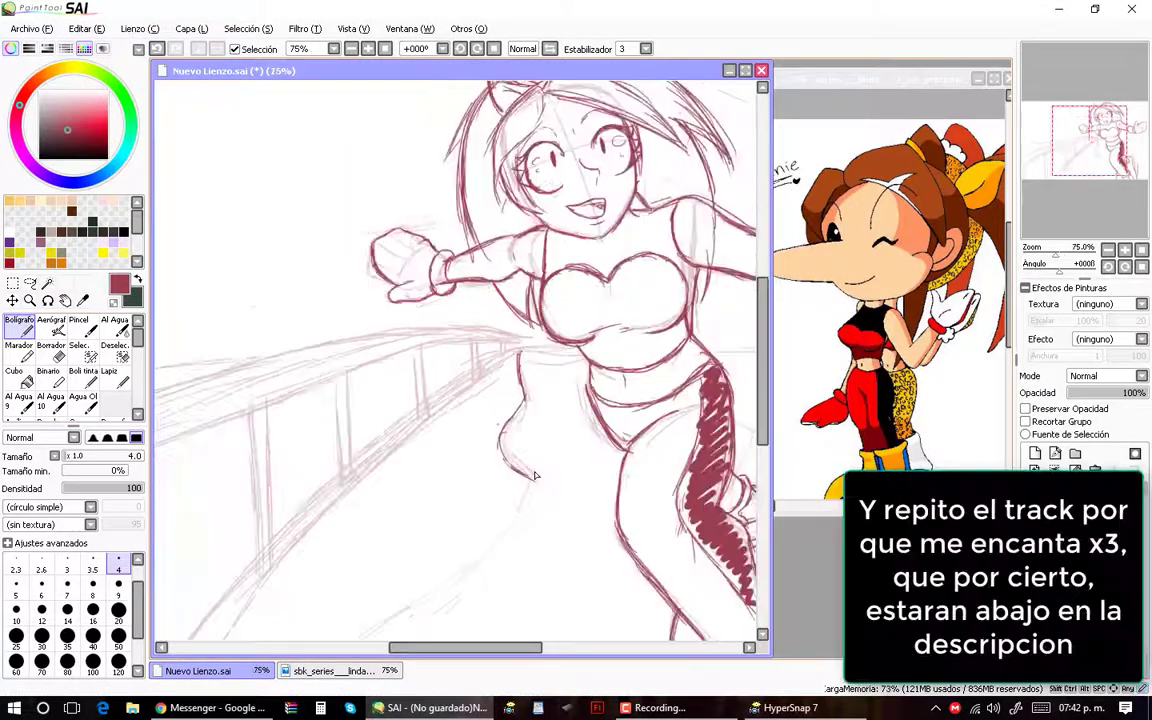
Step: Trace the wavy path edge beside the figure, its curve toward the canvas edge, and the outer edge of the fence's base rail
drag(535, 476, 645, 356)
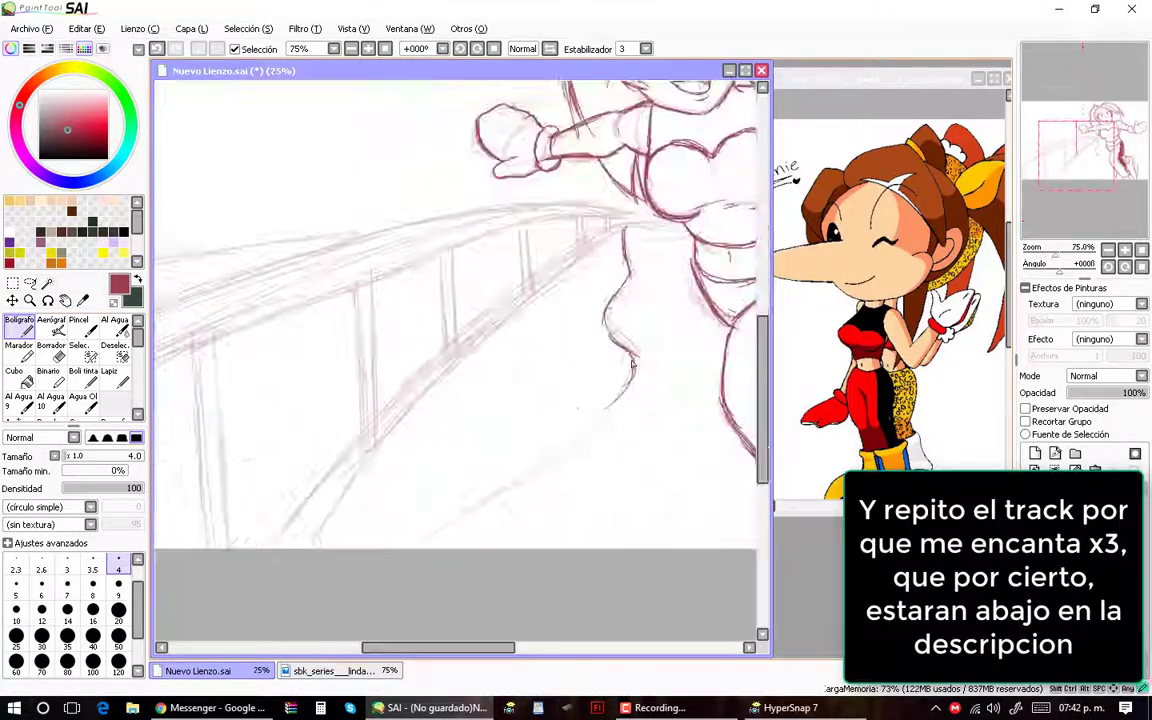
mouse_move(385, 478)
mouse_down()
mouse_move(563, 345)
mouse_move(544, 364)
mouse_up()
drag(418, 447, 575, 334)
drag(368, 371, 502, 247)
drag(462, 290, 295, 494)
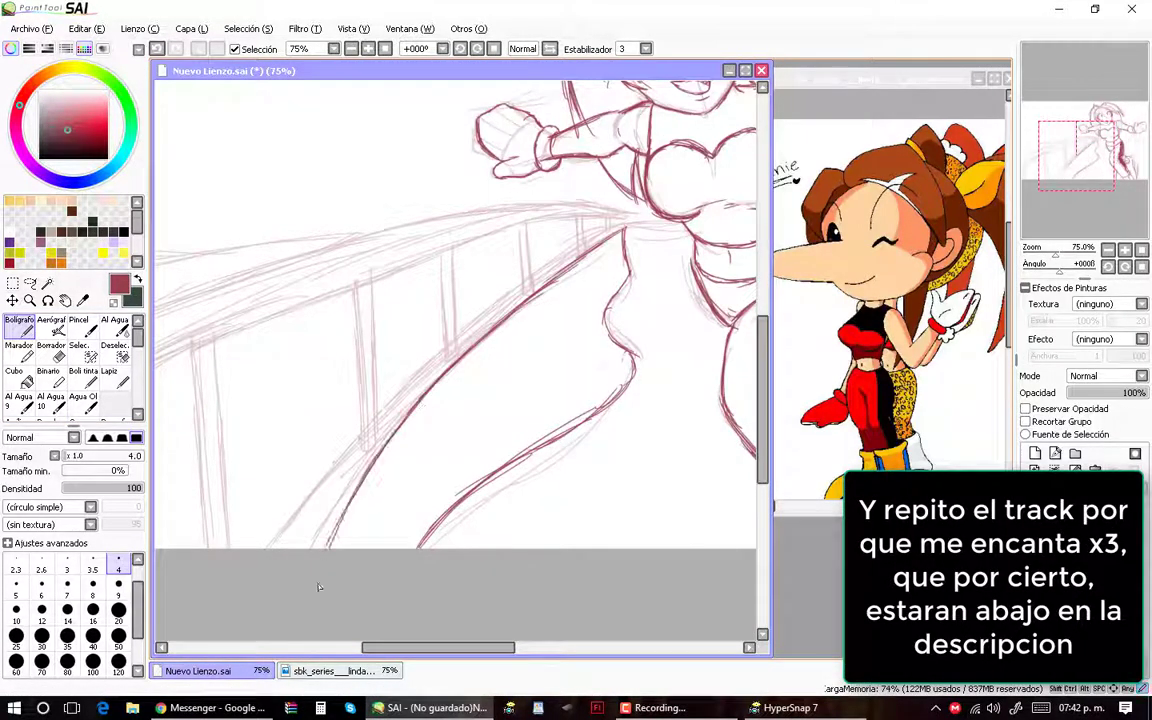
drag(324, 398, 240, 494)
Step: Trace the inner edge of the fence's base rail and the two nearer posts standing on it
scroll(294, 480, up, 1)
mouse_move(398, 390)
mouse_down()
mouse_move(392, 212)
mouse_move(380, 320)
mouse_up()
scroll(535, 211, up, 1)
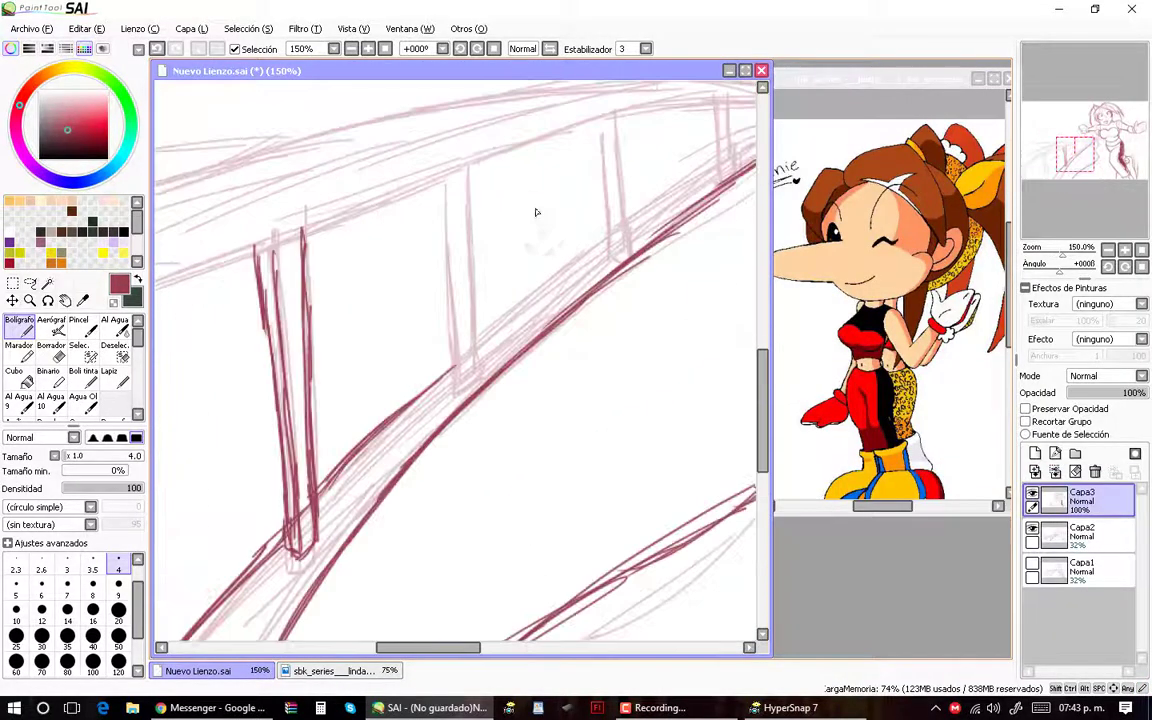
drag(468, 178, 478, 368)
drag(468, 182, 476, 368)
Step: Trace the remaining fence posts receding toward the figure and join the base rail to the vanishing end
scroll(476, 368, up, 1)
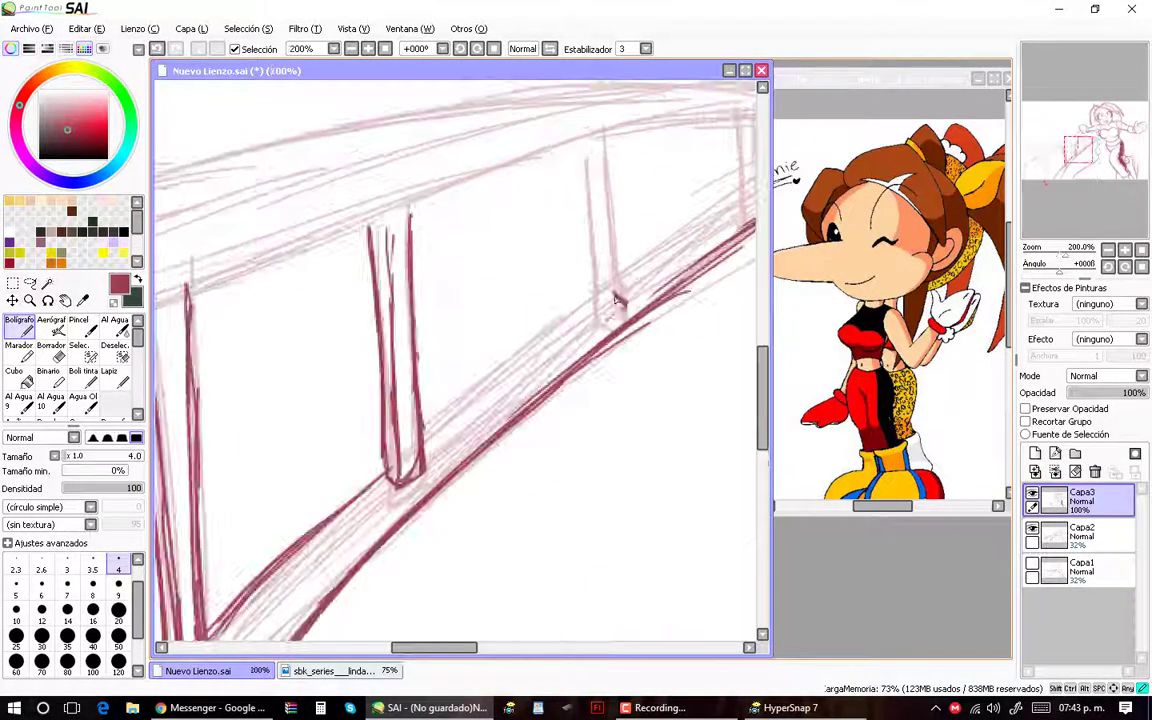
drag(586, 145, 600, 318)
drag(608, 128, 598, 187)
scroll(598, 187, down, 1)
drag(470, 260, 540, 370)
drag(560, 300, 480, 200)
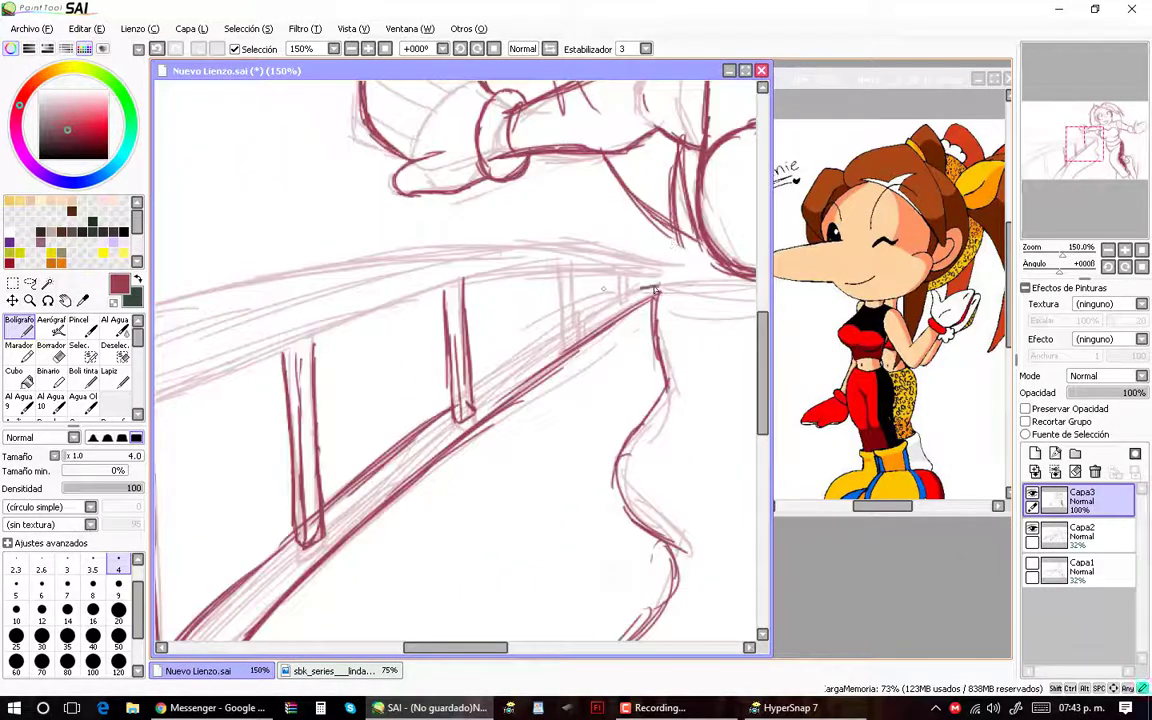
drag(470, 320, 575, 260)
scroll(575, 300, up, 1)
drag(500, 230, 530, 328)
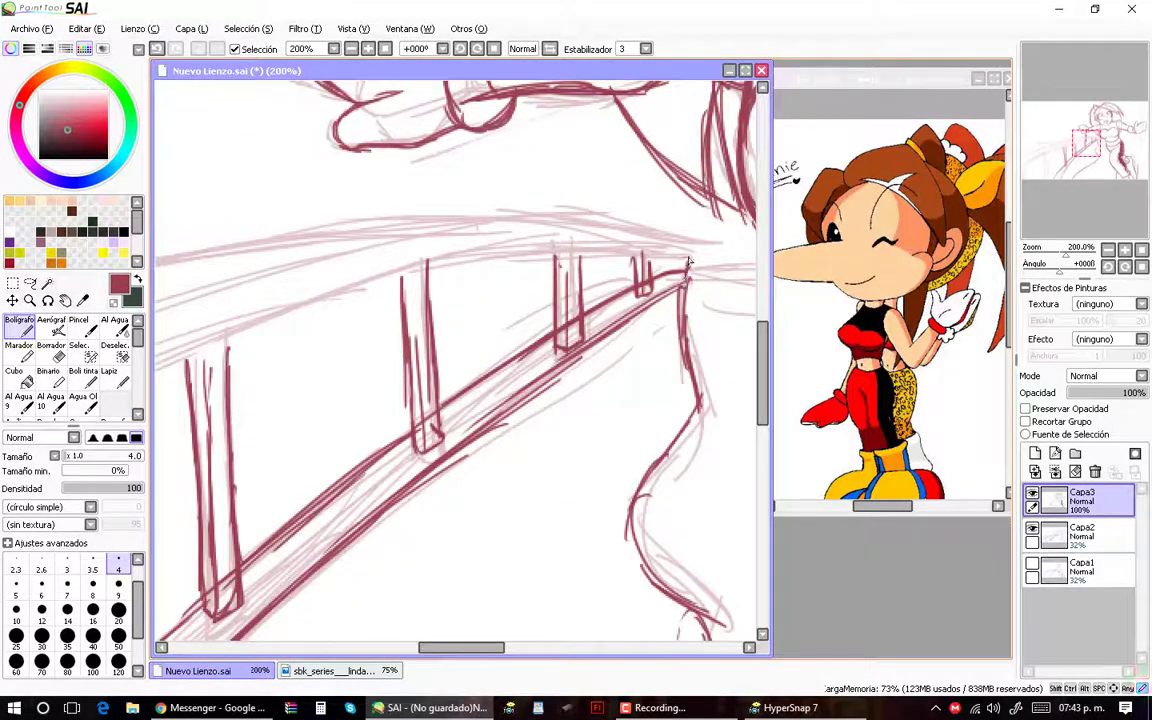
Step: Trace both sides of the large foreground fence post down to the canvas edge
scroll(688, 260, down, 3)
scroll(388, 472, up, 2)
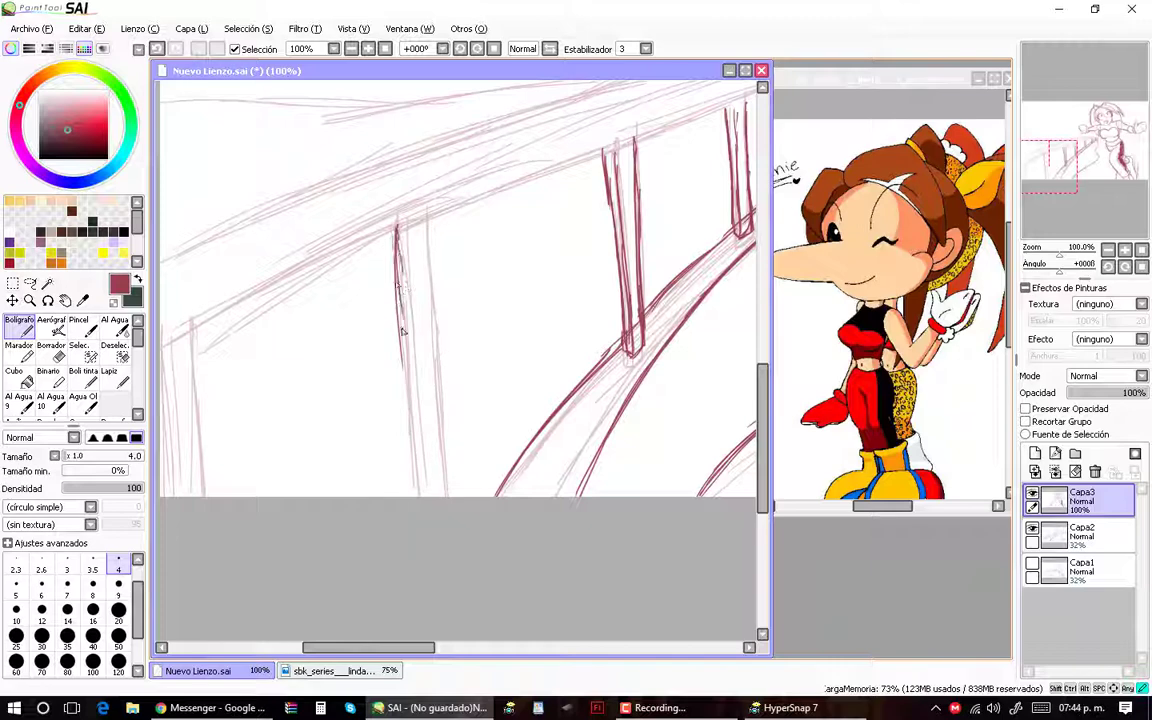
scroll(402, 332, down, 2)
scroll(400, 330, up, 2)
drag(388, 225, 404, 490)
drag(425, 290, 437, 447)
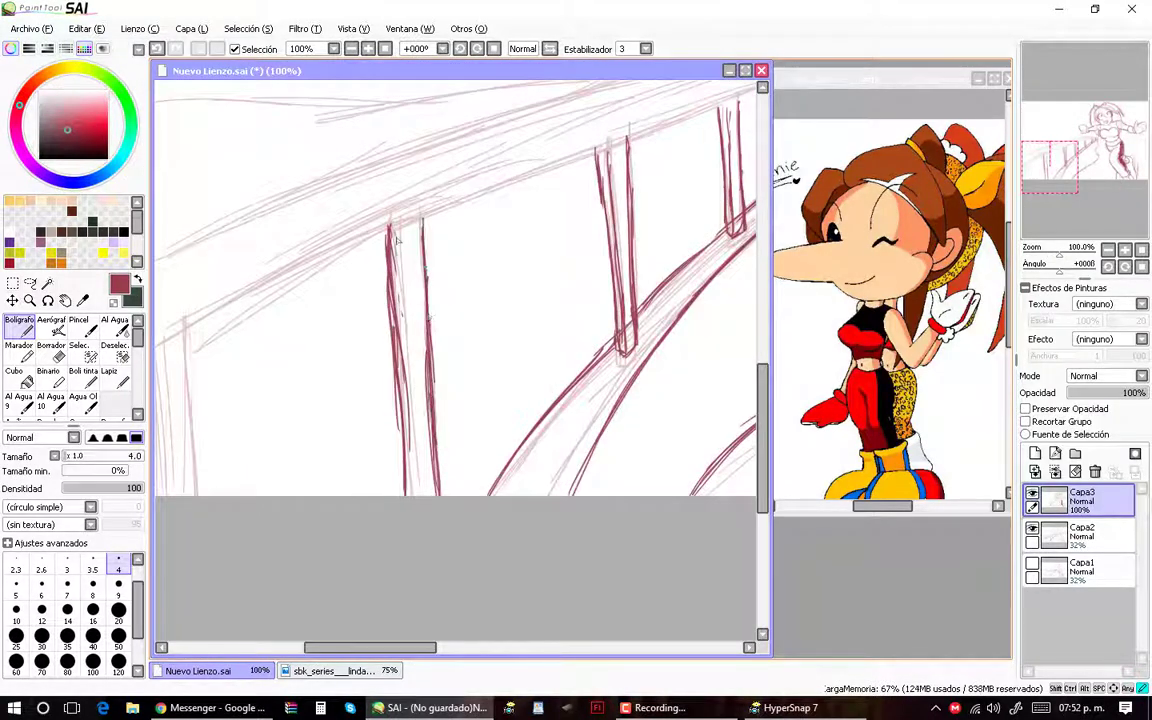
Step: Trace the lower edge of the fence's top rail across the post tops toward the figure
scroll(397, 240, down, 1)
scroll(239, 375, up, 1)
drag(363, 285, 583, 186)
scroll(489, 270, down, 1)
scroll(540, 250, up, 1)
drag(425, 239, 591, 214)
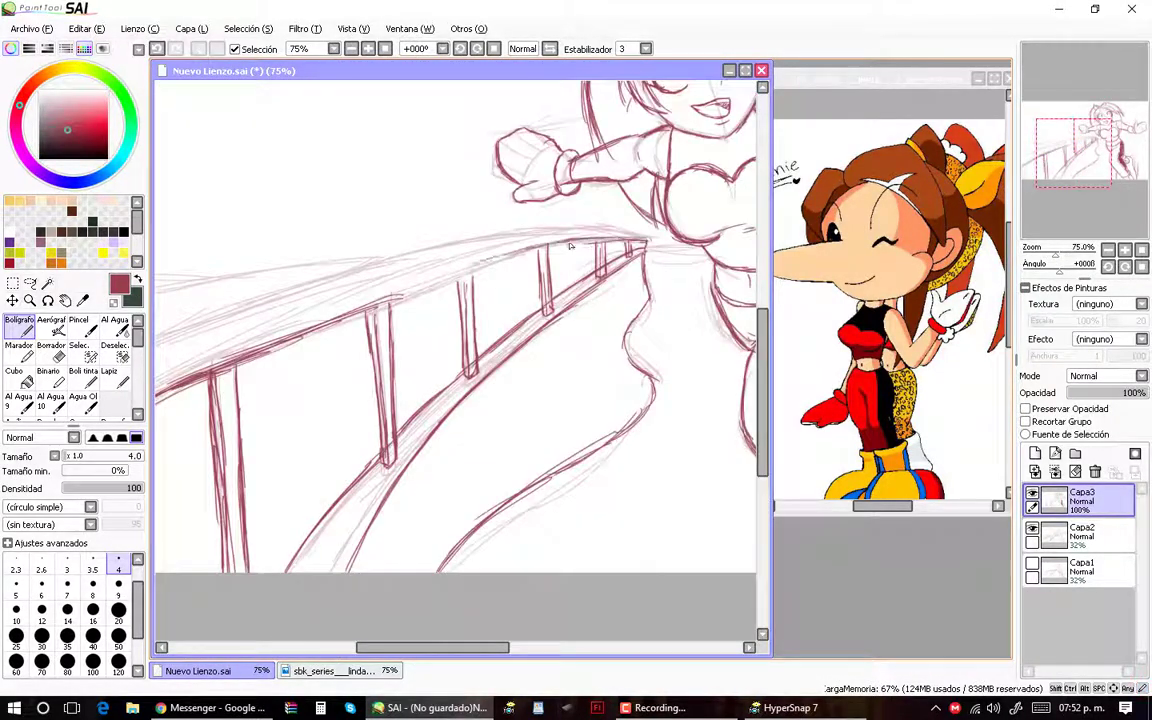
Step: Trace the upper edge of the fence's top rail along its full curve
mouse_move(363, 269)
mouse_down()
mouse_move(577, 204)
mouse_move(304, 251)
mouse_up()
scroll(397, 298, up, 1)
scroll(397, 298, down, 2)
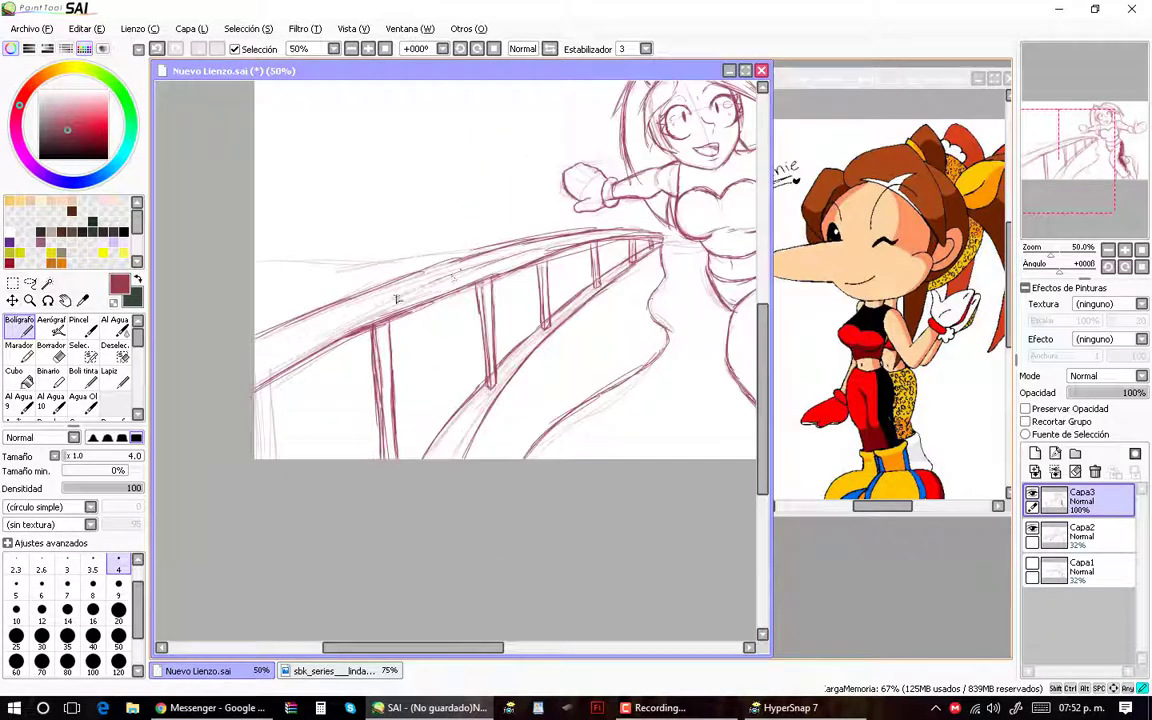
scroll(397, 299, up, 1)
Step: Trace the horizon behind the figure, the sloping ground line, and the lines around the back leg
key(F10)
scroll(470, 338, right, 5)
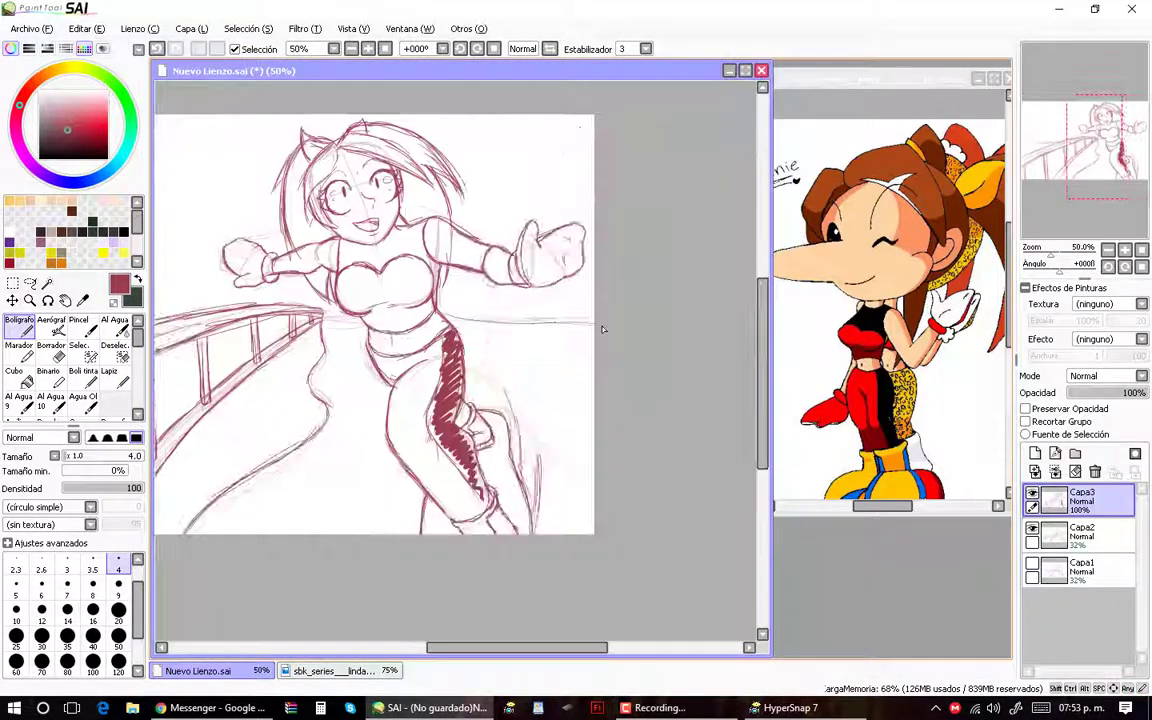
scroll(466, 368, up, 3)
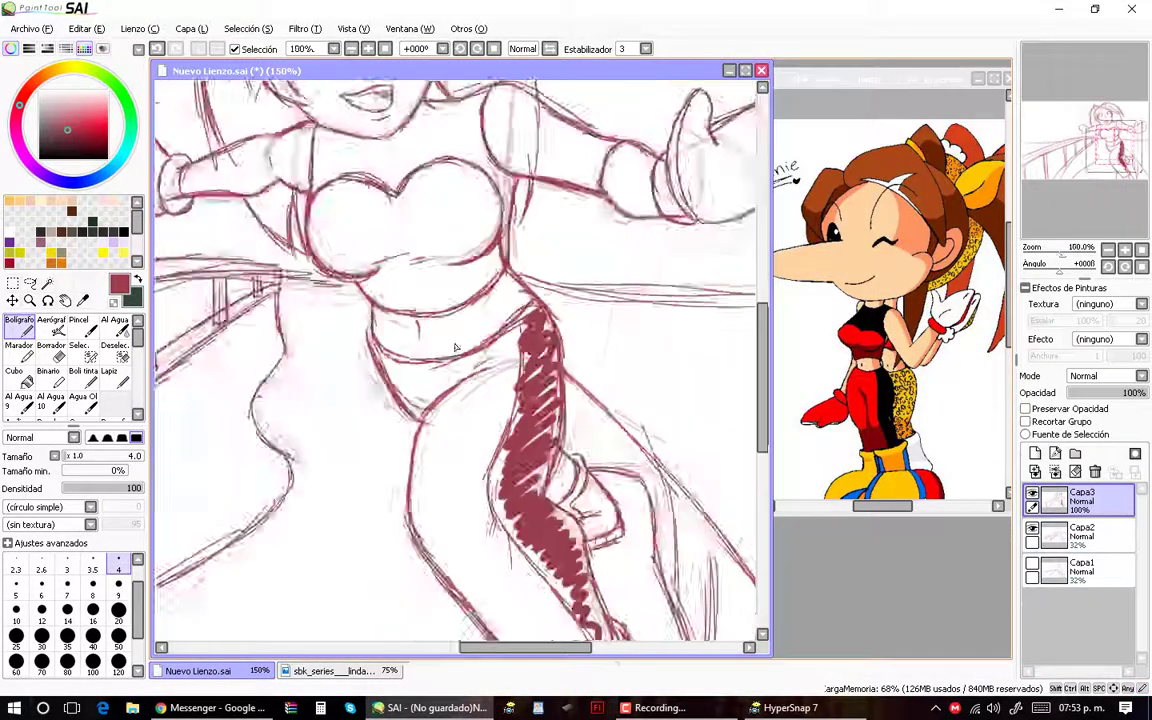
scroll(511, 252, down, 1)
scroll(511, 252, up, 1)
scroll(480, 262, down, 1)
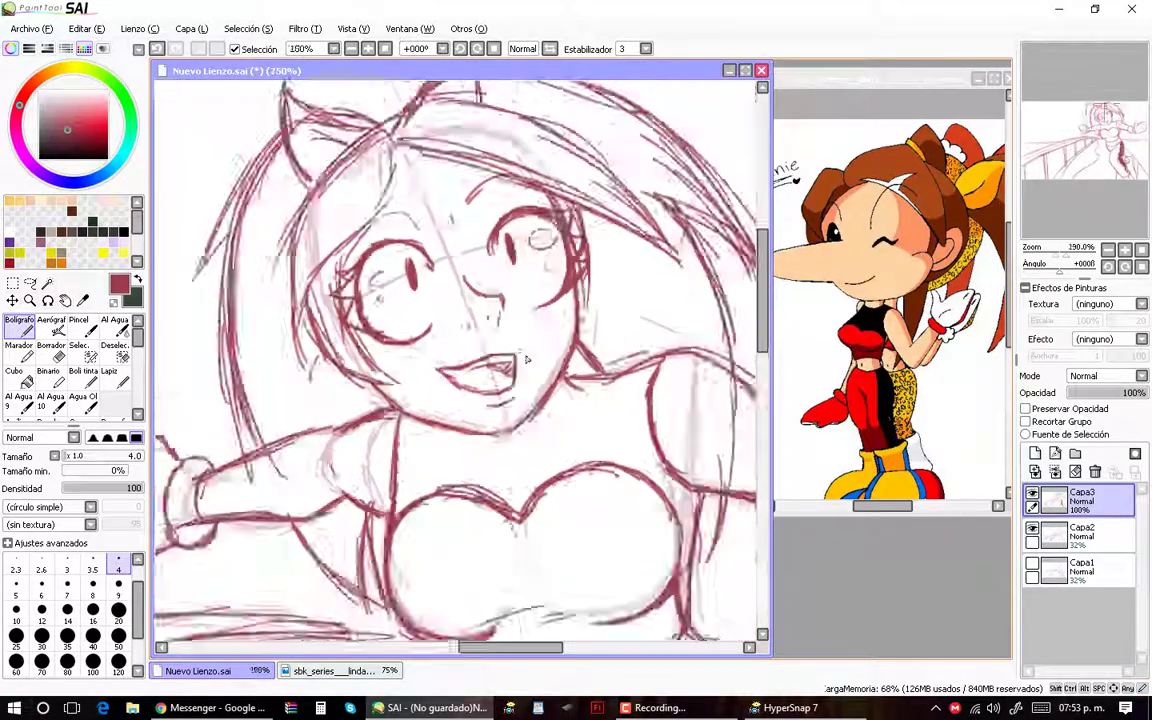
scroll(417, 281, up, 3)
scroll(325, 463, down, 3)
scroll(325, 463, up, 2)
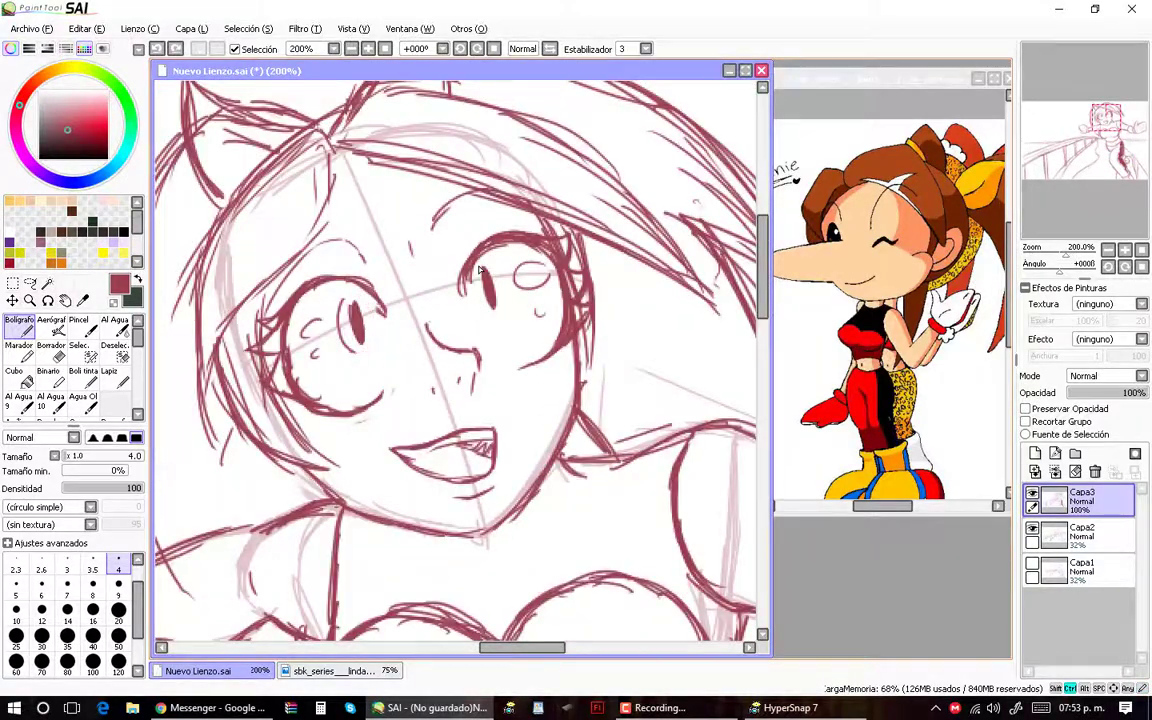
scroll(403, 245, down, 5)
key(bracketleft)
key(bracketleft)
key(bracketleft)
key(bracketleft)
key(bracketleft)
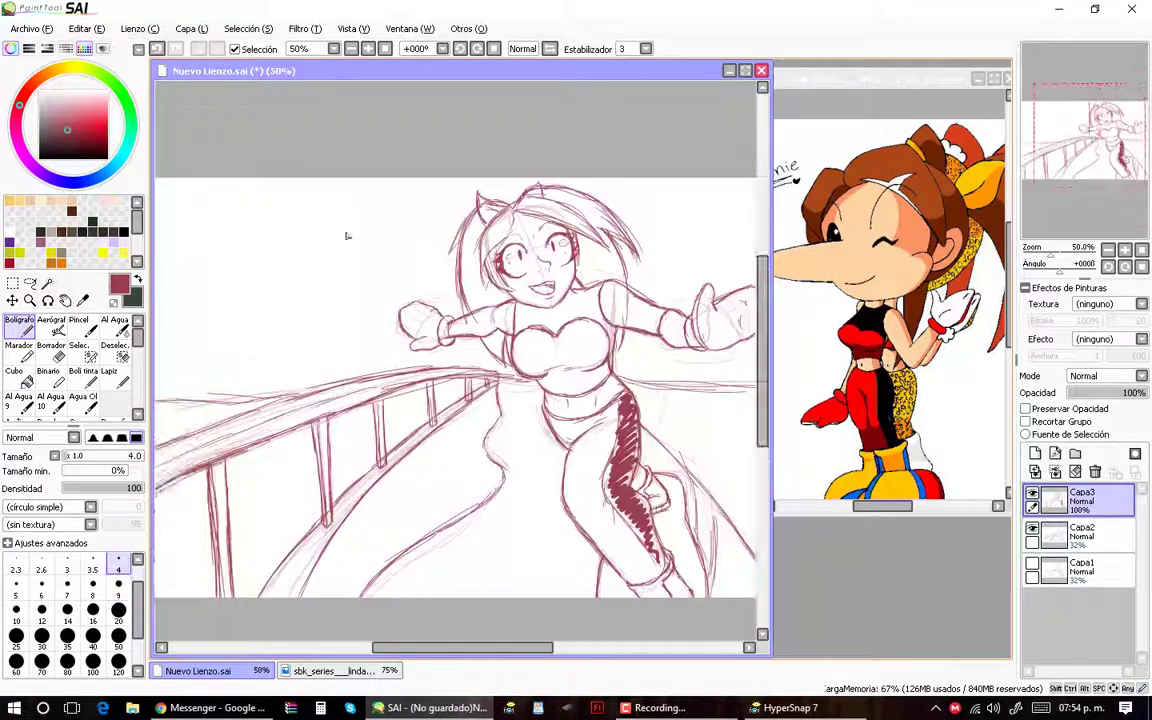
Step: Sketch clouds in the sky on both sides of the figure and lower the opacity of the sketch layer to about 36%
scroll(361, 203, left, 2)
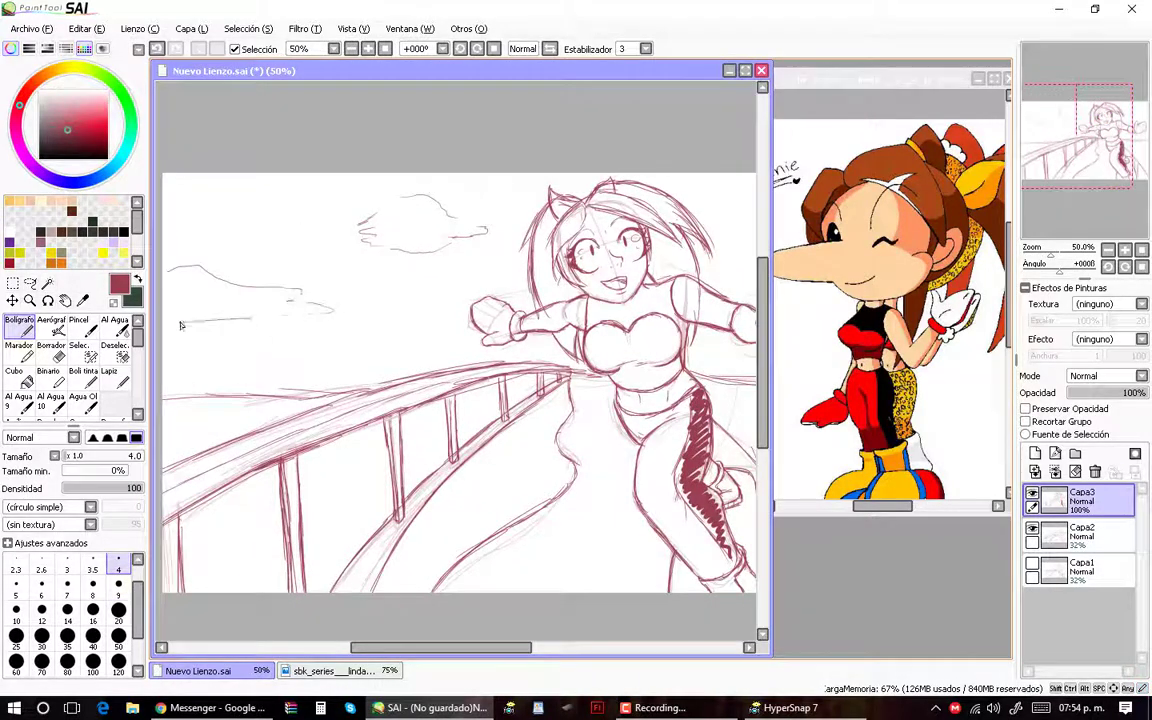
scroll(181, 325, right, 3)
scroll(181, 325, up, 1)
scroll(400, 300, up, 1)
drag(1140, 393, 1100, 398)
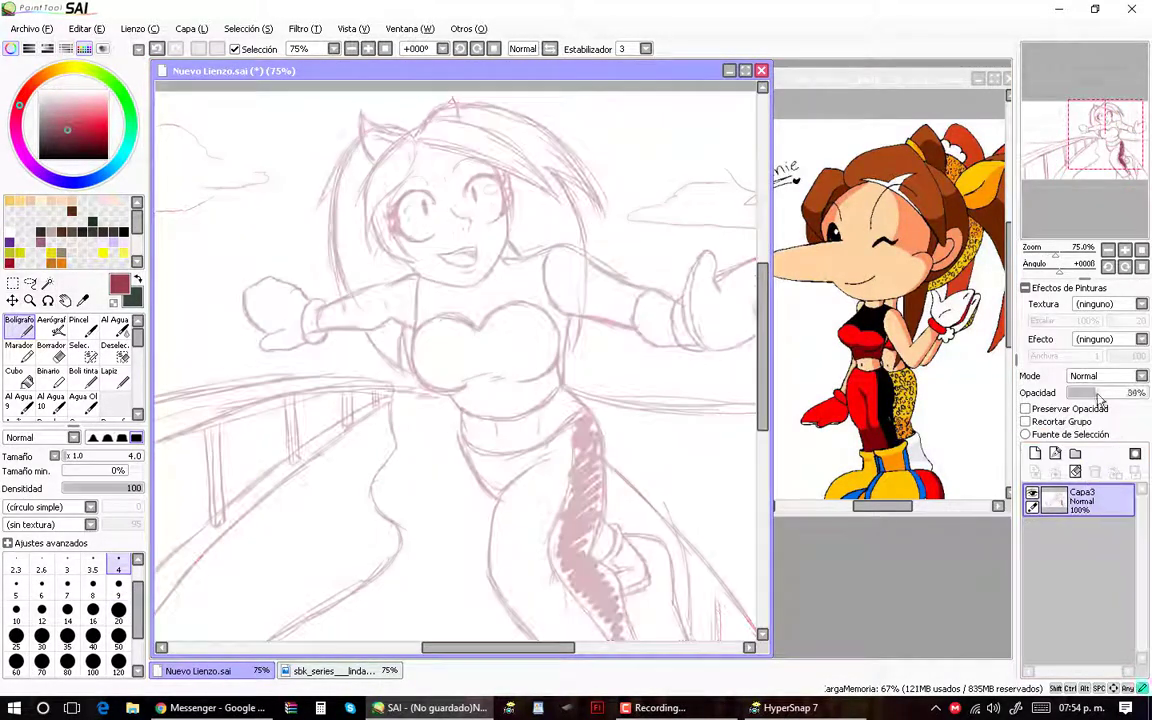
Step: Enlarge the Linda reference picture, outline the whole character with the Lasso, and copy the selection
double_click(880, 78)
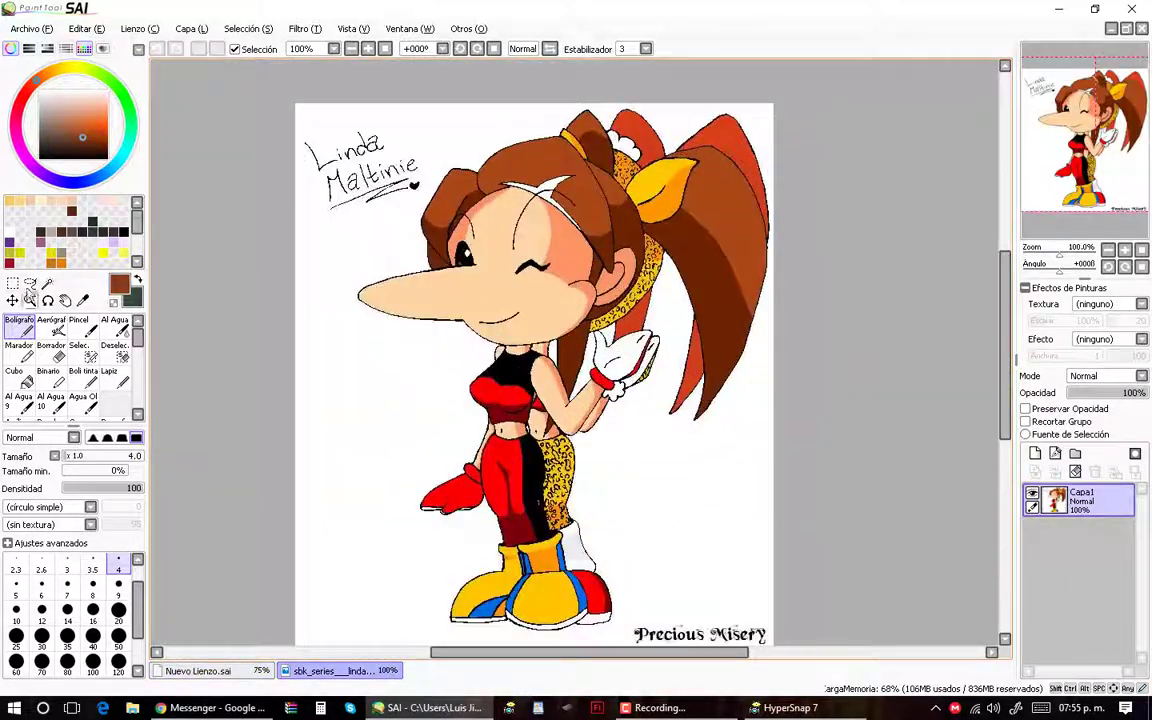
click(30, 284)
drag(490, 125, 463, 430)
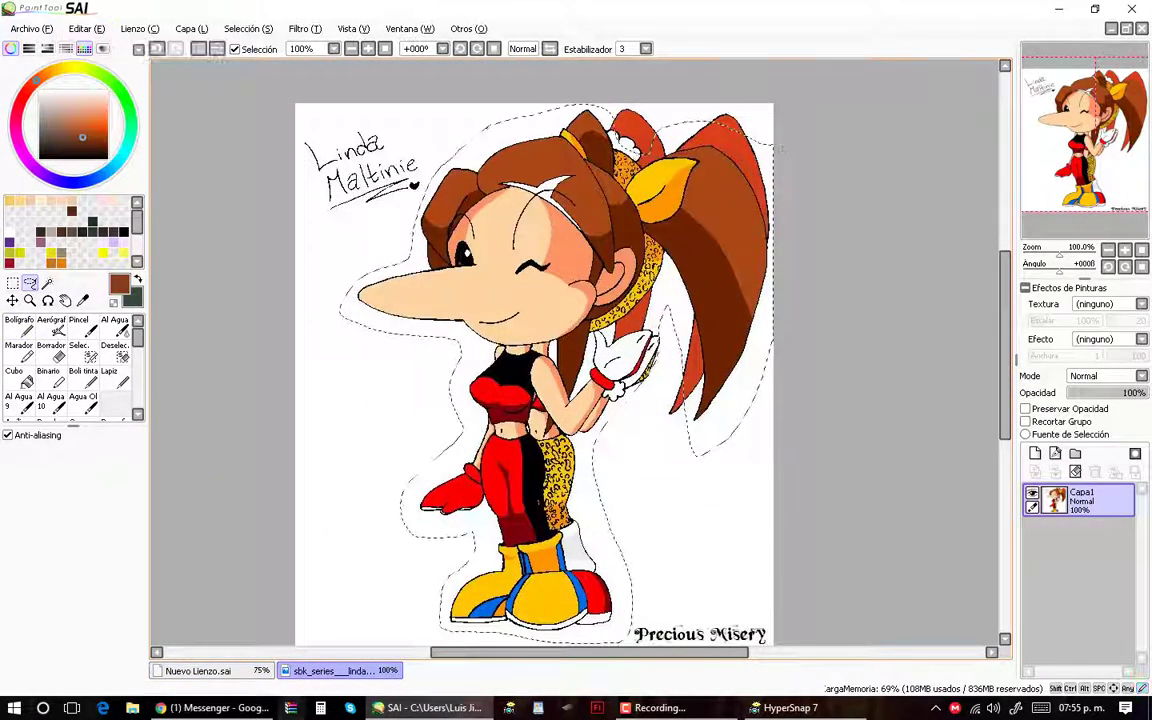
key(ctrl+c)
Step: Paste the copied reference character into Nuevo Lienzo.sai and place it over the fence beside the sketched figure
click(198, 670)
key(ctrl+v)
key(ctrl+t)
key(Return)
Step: Set the opacity of the sketch layer Capa3 to 23% and make Capa4 the active layer
click(1080, 570)
drag(1120, 393, 1090, 400)
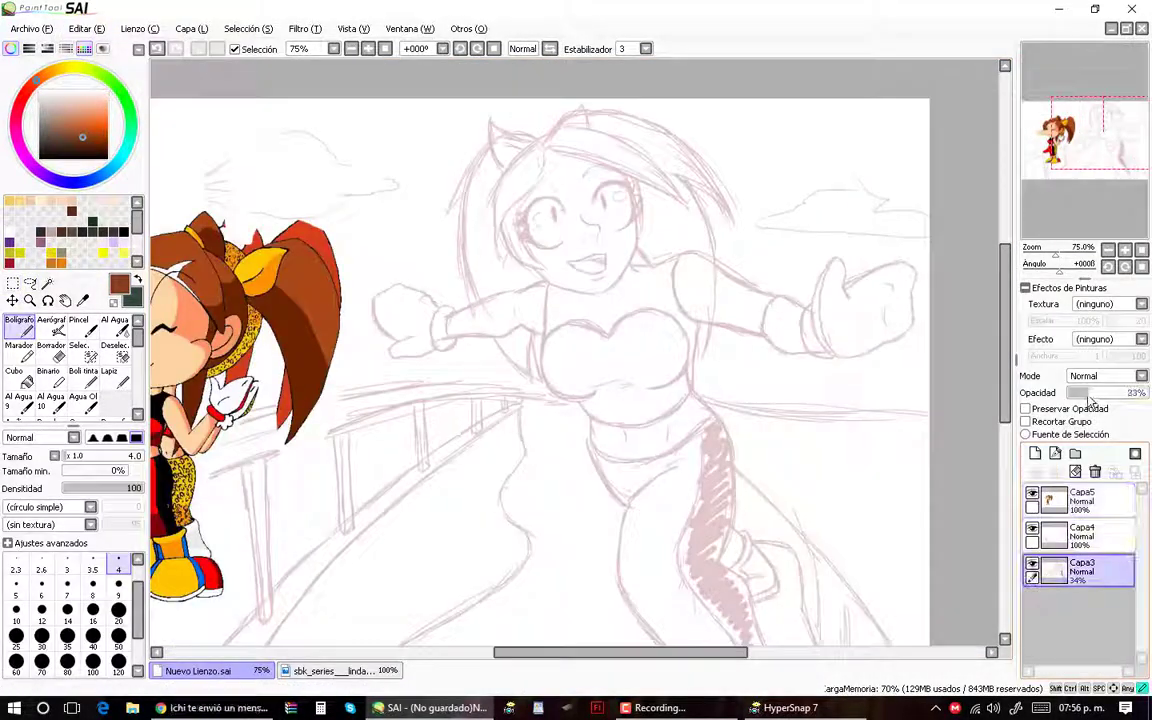
click(1080, 535)
Step: Draw clean brown outlines of the narrow side lock and the long fringe lock sweeping over the forehead
scroll(553, 144, up, 3)
drag(541, 162, 434, 386)
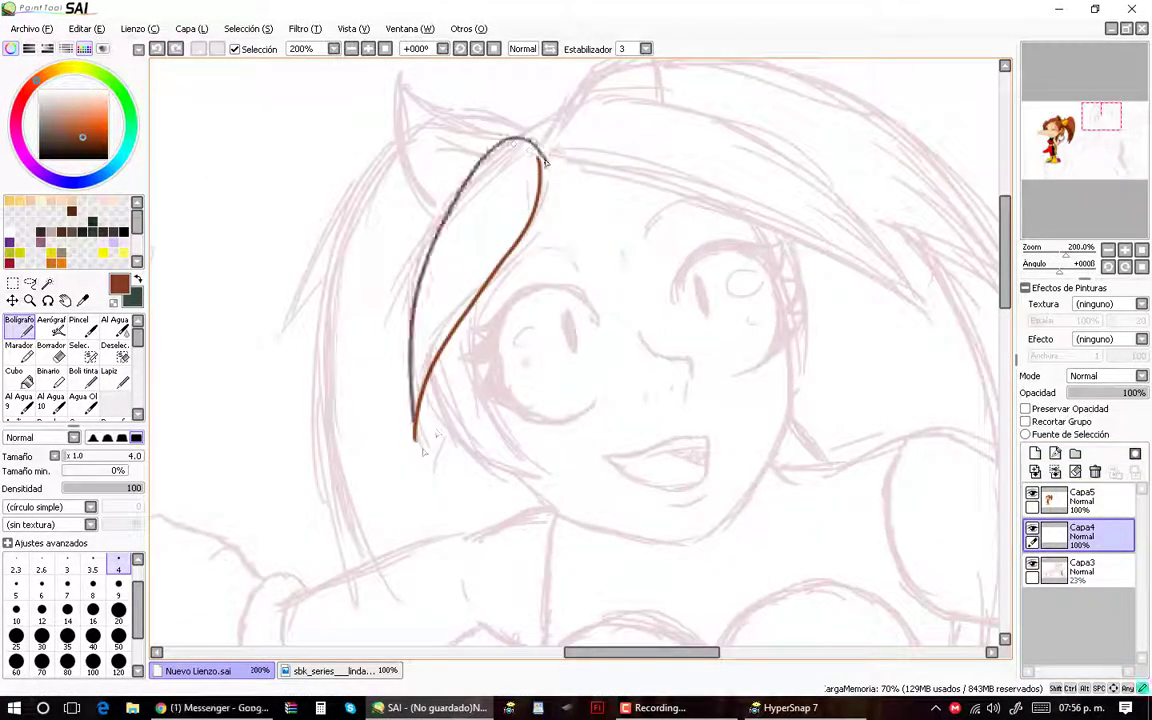
scroll(502, 184, up, 2)
drag(424, 270, 848, 437)
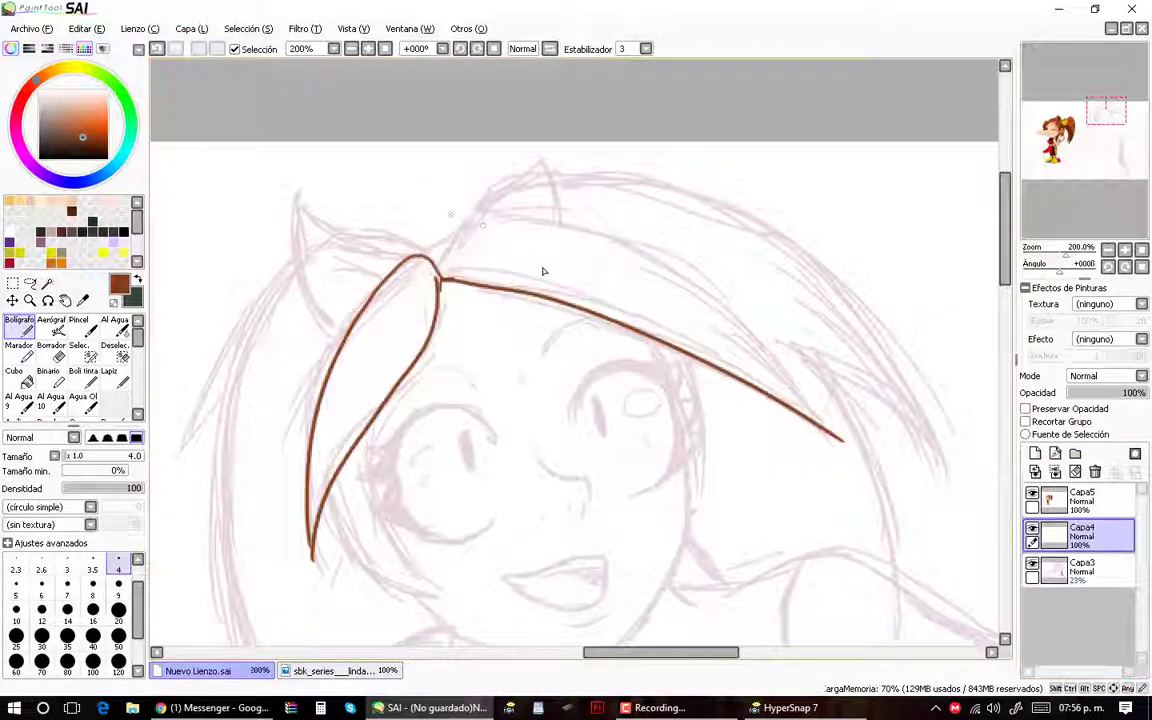
scroll(542, 267, up, 2)
mouse_move(280, 255)
mouse_down()
mouse_move(323, 200)
mouse_move(879, 509)
mouse_up()
Step: Draw the short parting line above the fringe and the outer hair outline running back from it in brown
scroll(430, 180, down, 1)
drag(432, 185, 419, 159)
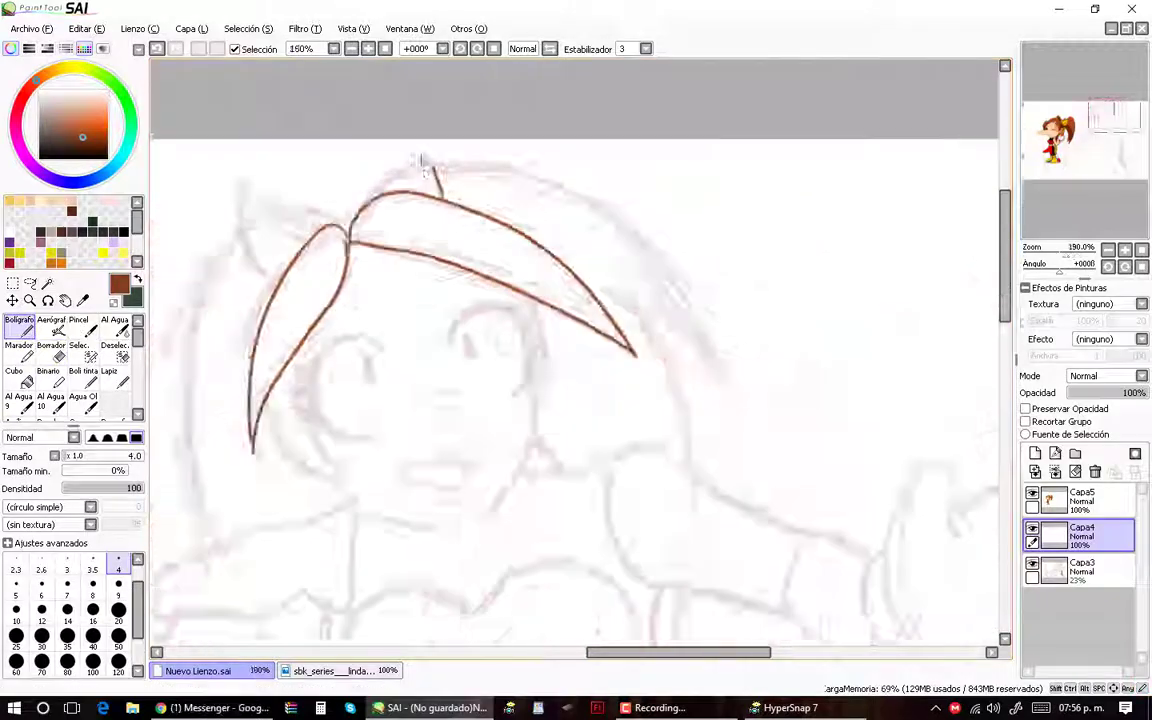
scroll(419, 159, up, 1)
scroll(459, 246, up, 2)
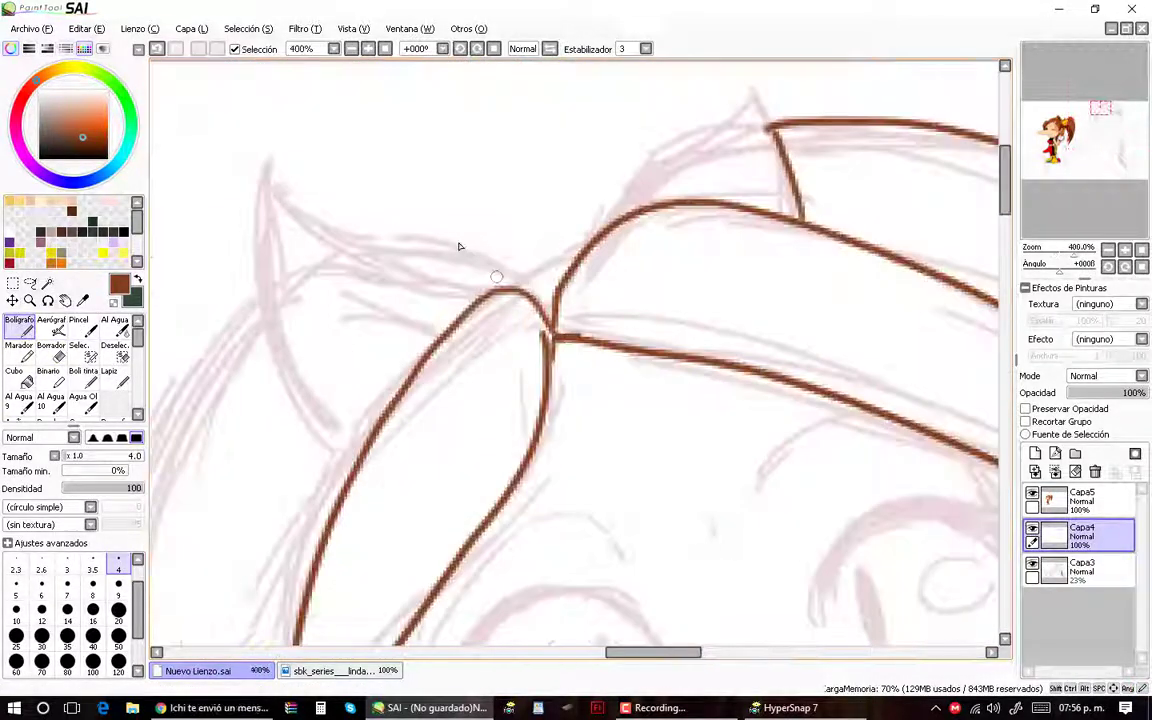
Step: Outline the pointed side tuft and the long strand falling from it toward the outstretched arm
scroll(517, 287, down, 1)
scroll(321, 467, down, 1)
drag(376, 210, 420, 541)
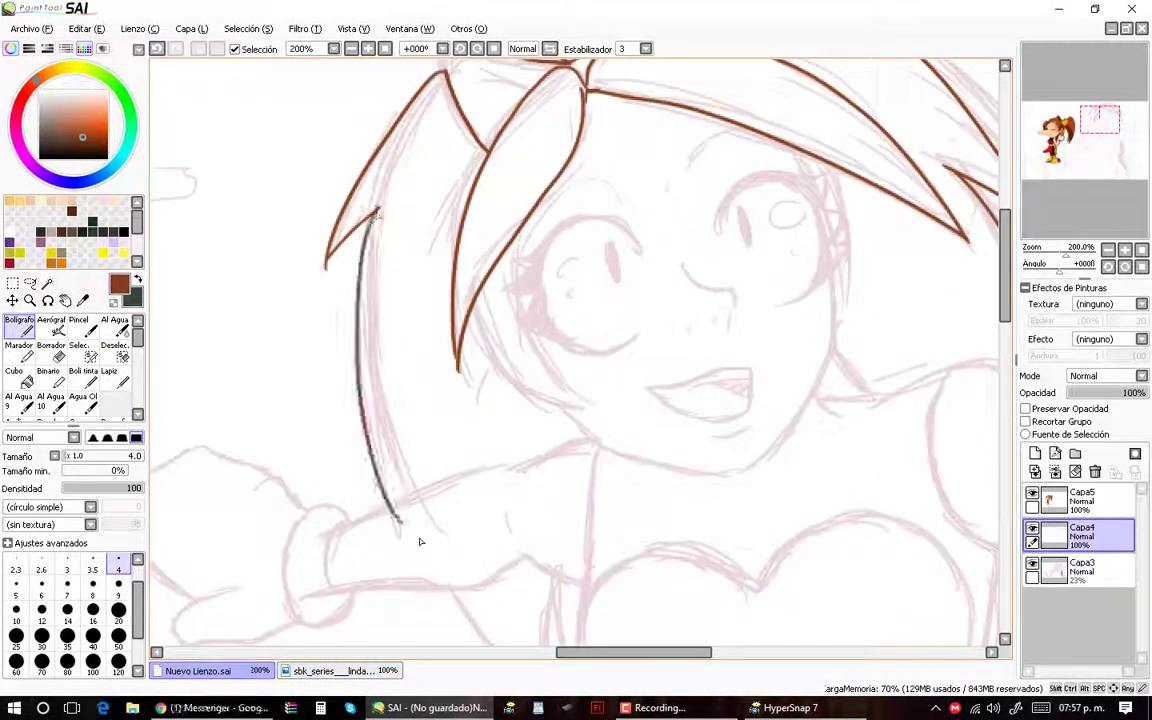
Step: Outline the hair framing both cheeks and its lower edges along the shoulders in brown
scroll(395, 458, up, 1)
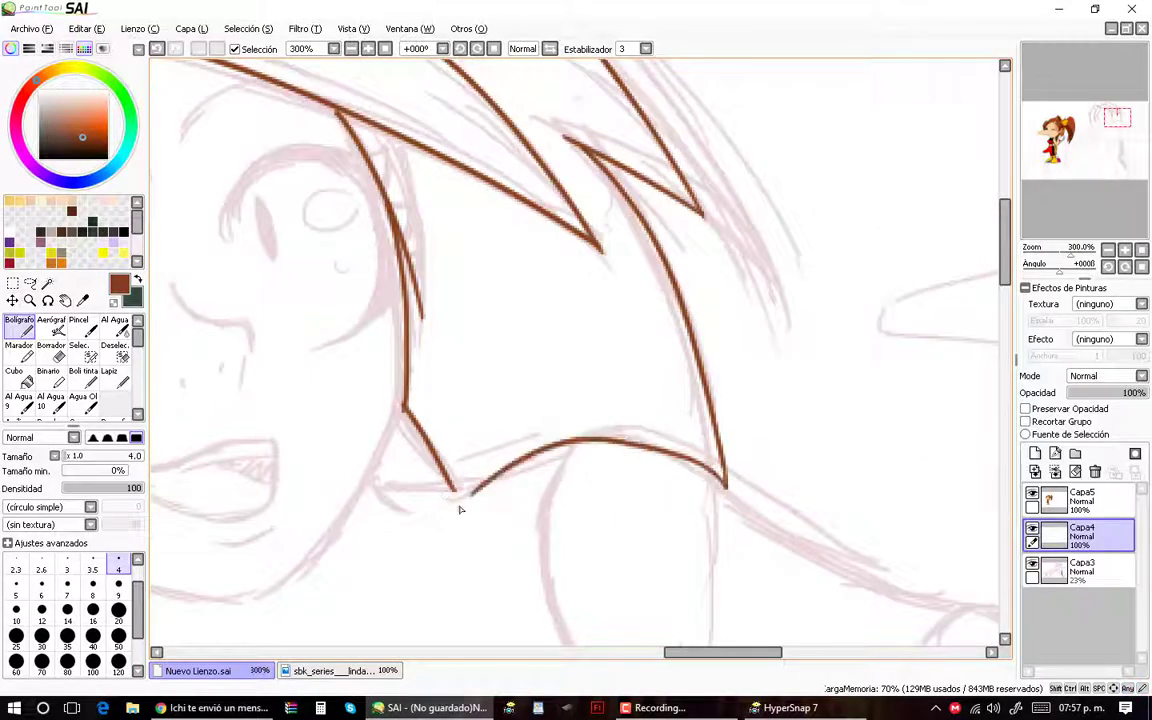
scroll(460, 509, up, 1)
scroll(568, 430, down, 1)
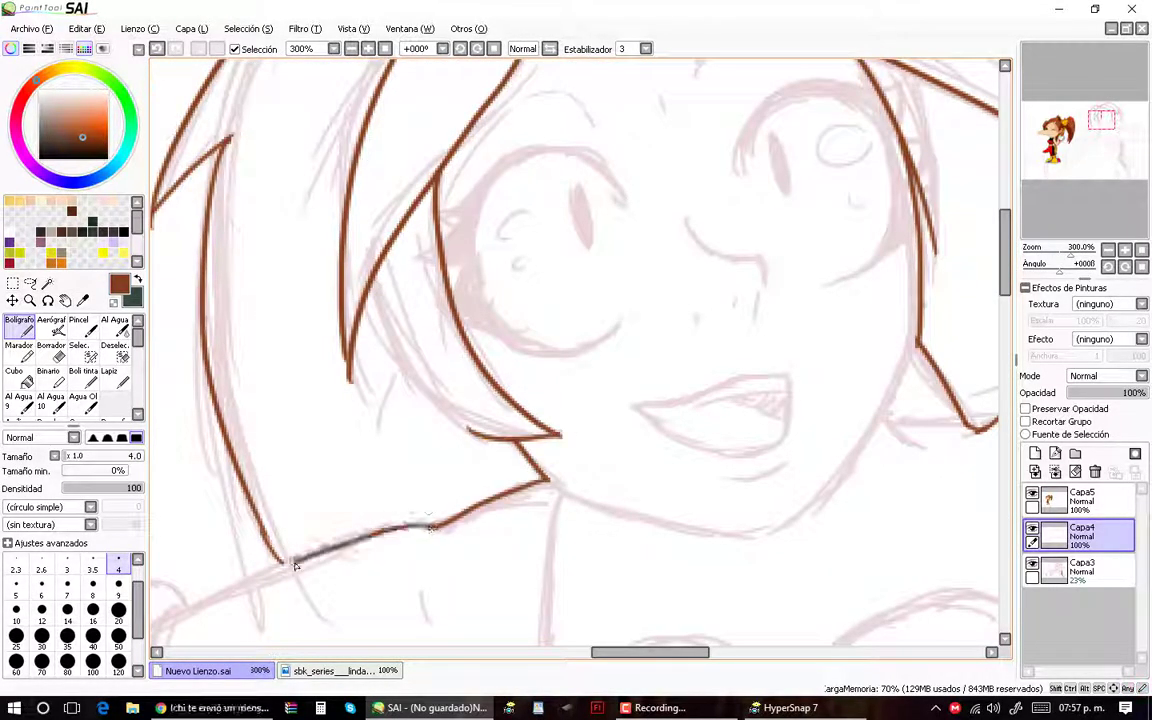
Step: Outline the pointed hair ends hanging beneath the outstretched arm, beside the chest
scroll(285, 564, down, 2)
scroll(401, 316, up, 2)
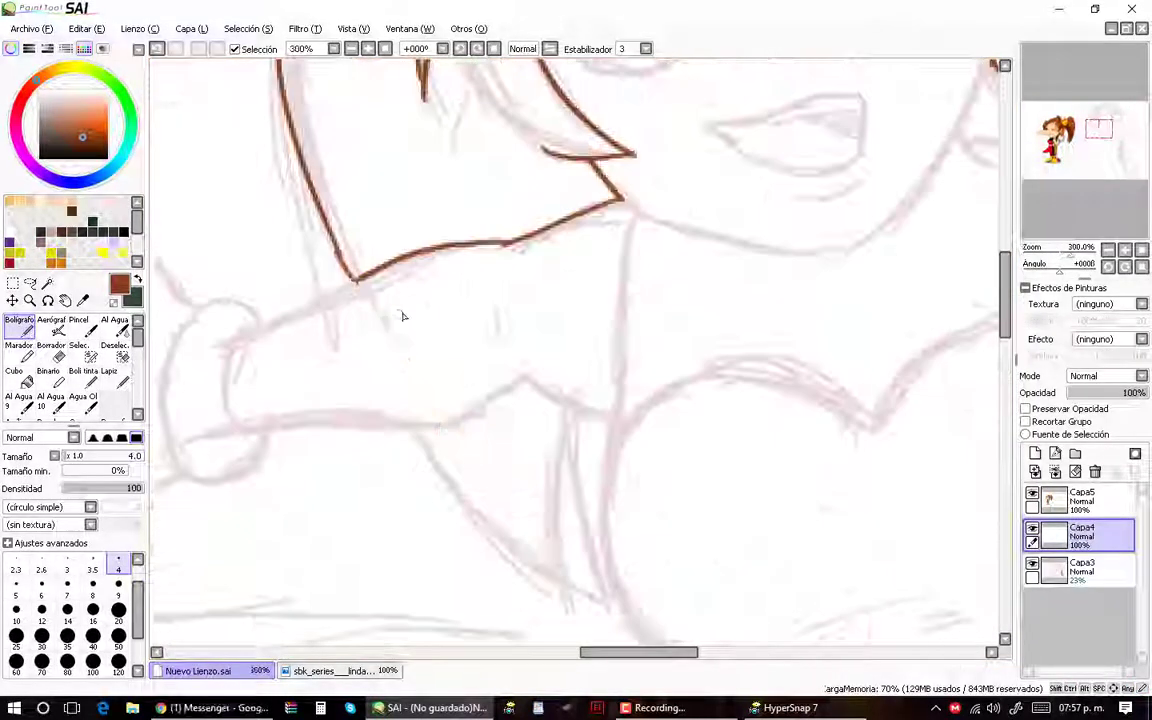
key(e)
key(n)
drag(478, 423, 482, 272)
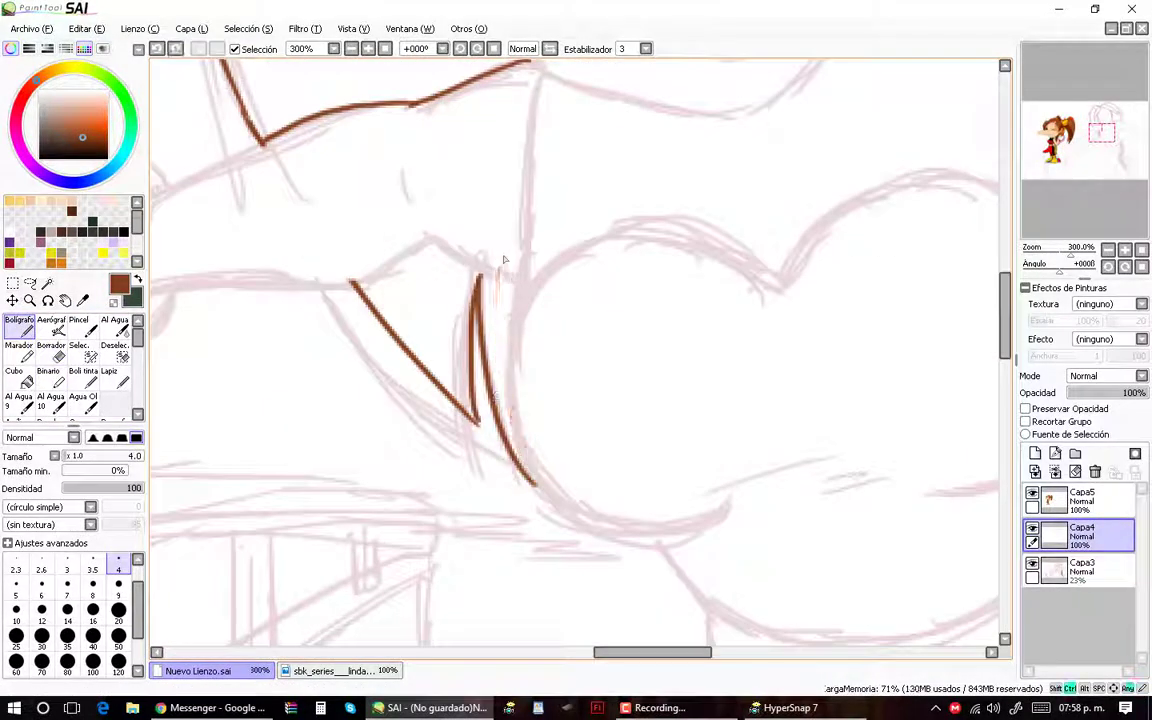
Step: Select the interiors of all the outlined hair shapes, covering the narrow strand tips with the selection brush at sizes 9 and 4
scroll(365, 278, down, 1)
scroll(495, 390, up, 1)
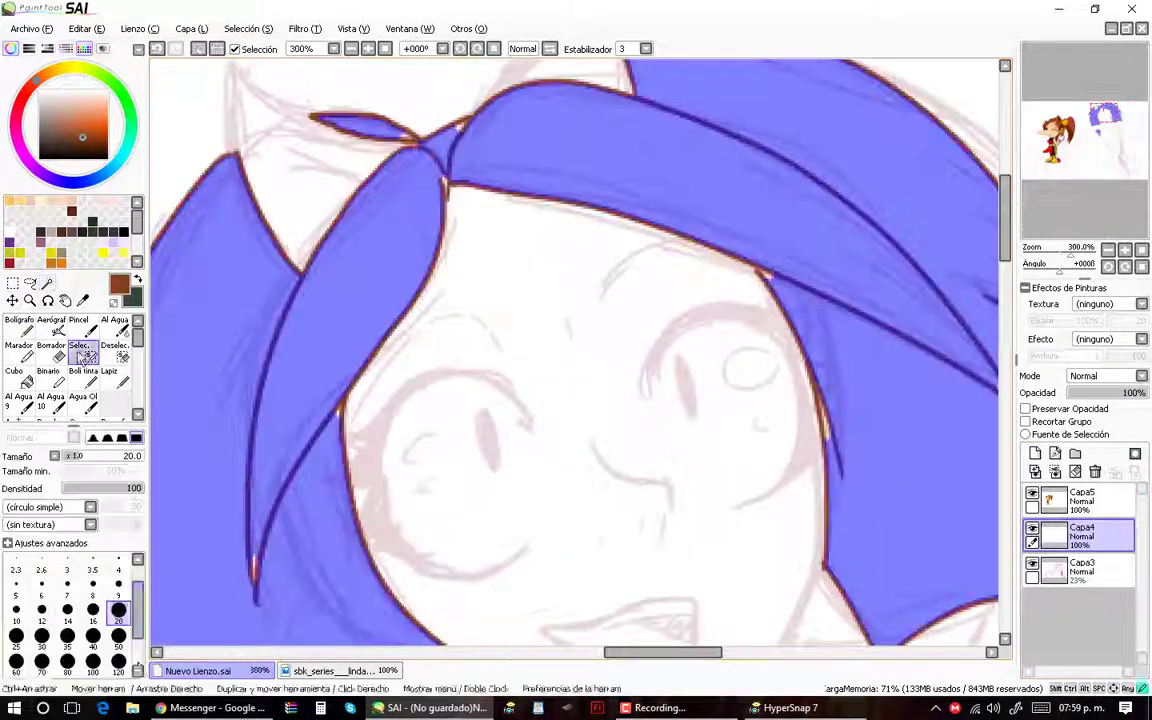
click(118, 590)
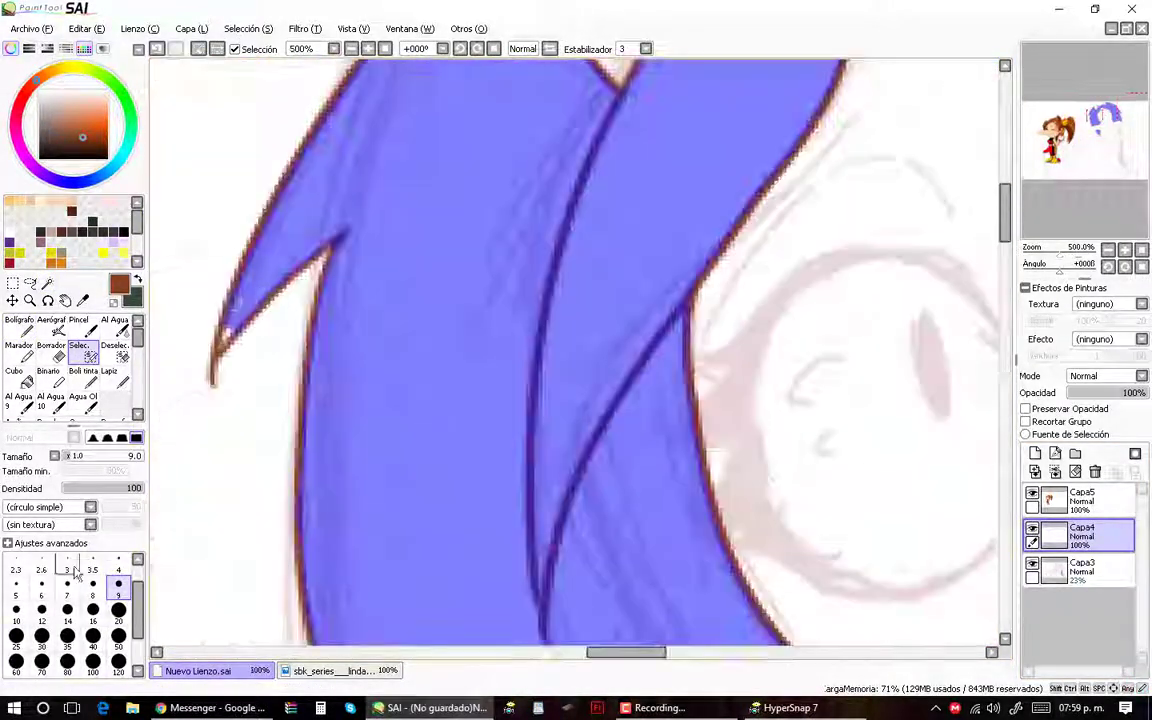
click(118, 570)
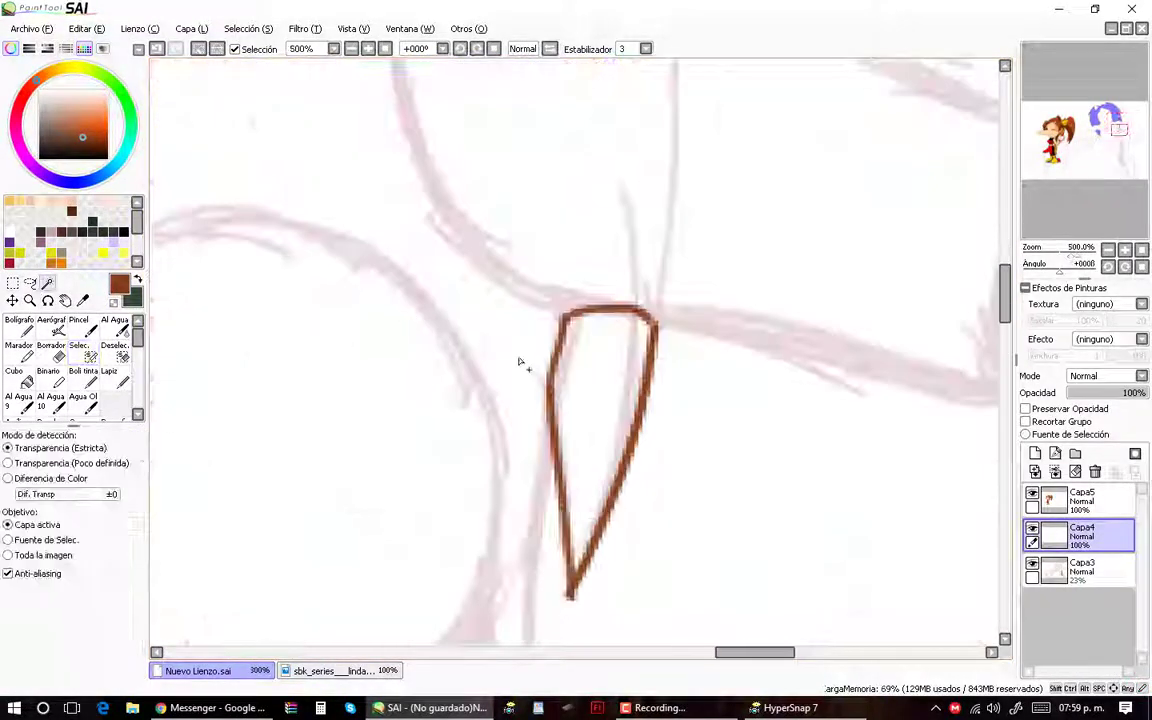
Step: Fill the selected hair with flat orange-brown on a new layer beneath the line art, using the pen at size 350
click(19, 325)
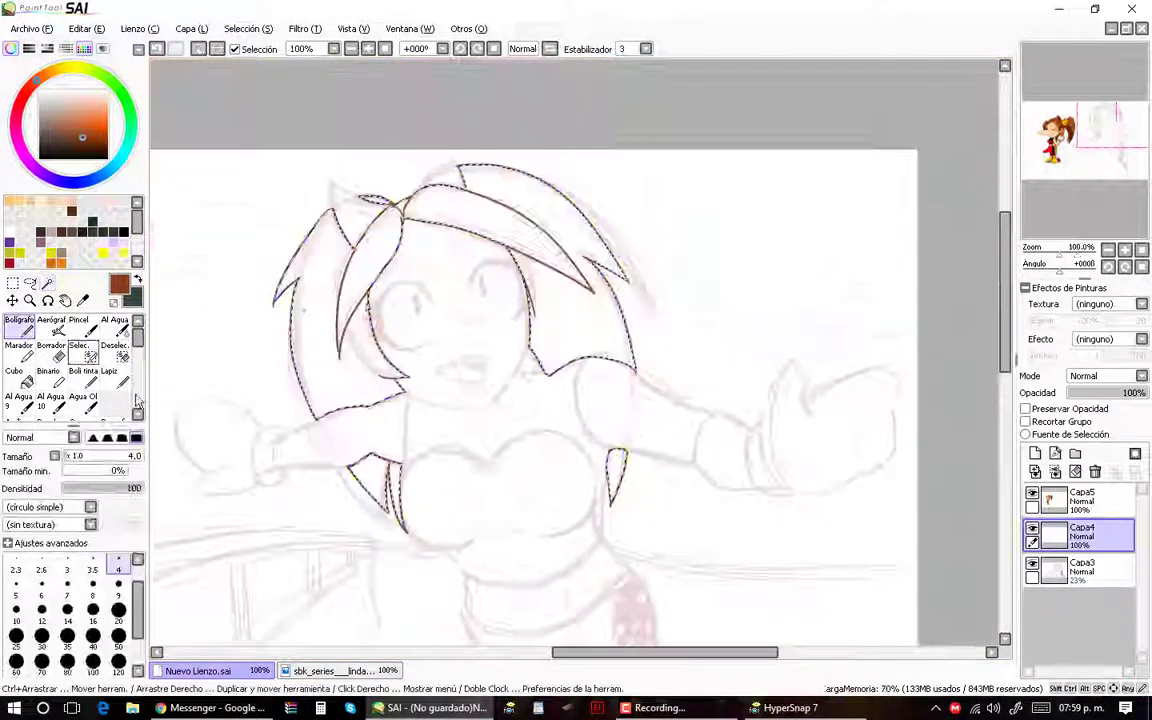
click(1035, 453)
click(118, 640)
mouse_move(350, 260)
mouse_down()
mouse_move(406, 300)
mouse_move(600, 230)
mouse_up()
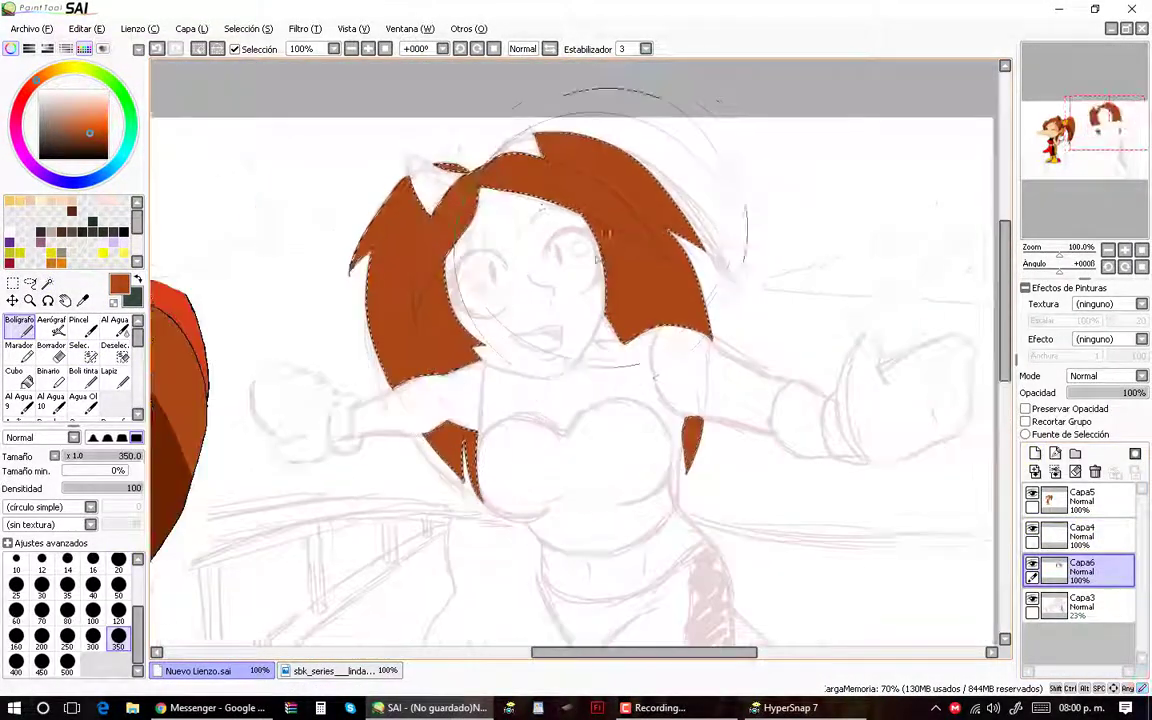
Step: Airbrush soft brown shadows along the inner strands beside the face on another new layer, at size 20 and density 11
click(53, 325)
scroll(437, 380, up, 1)
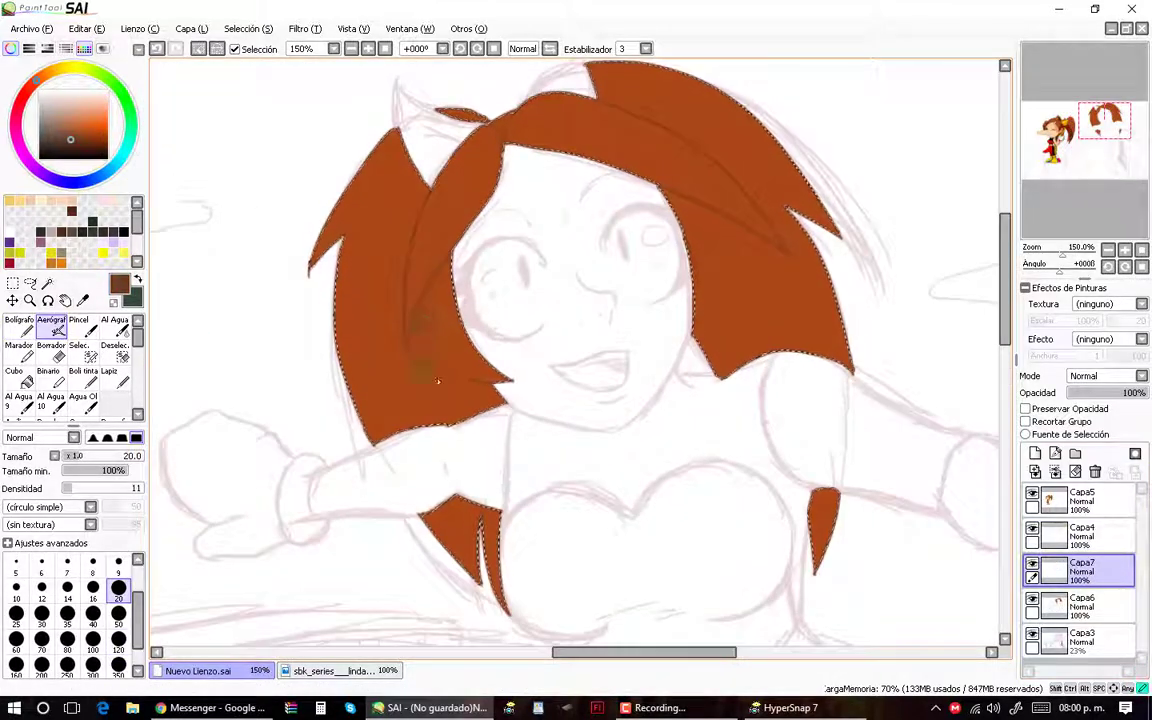
scroll(400, 275, up, 1)
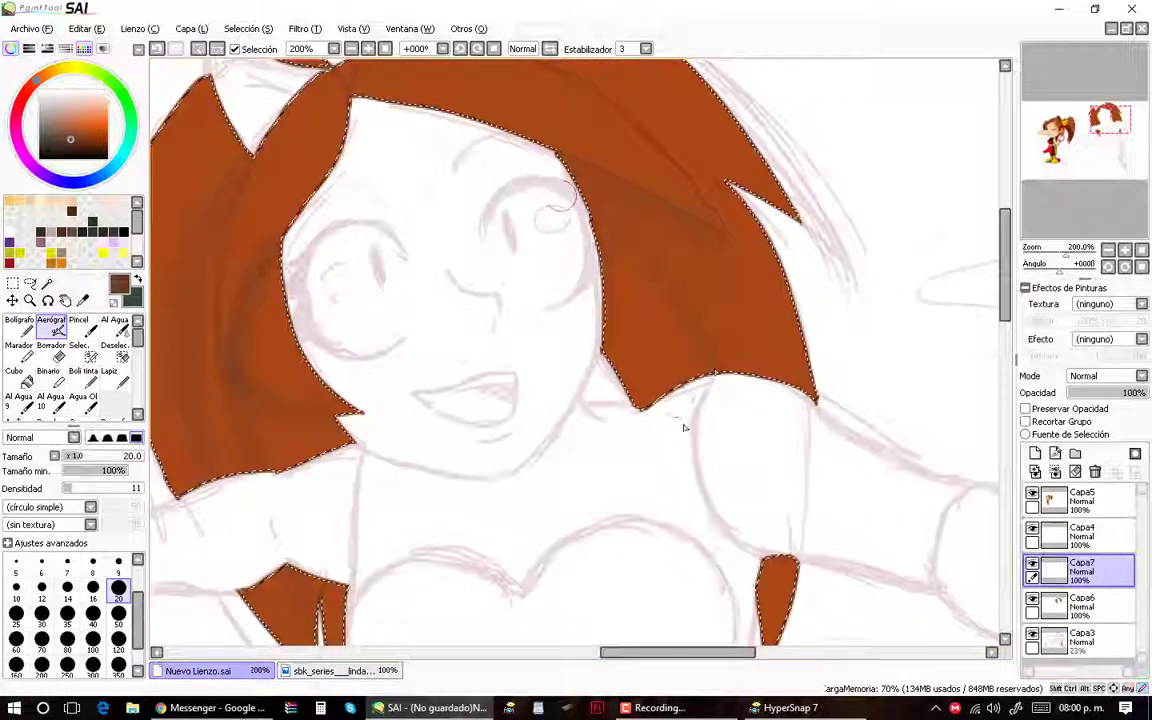
scroll(360, 228, down, 1)
scroll(319, 316, up, 1)
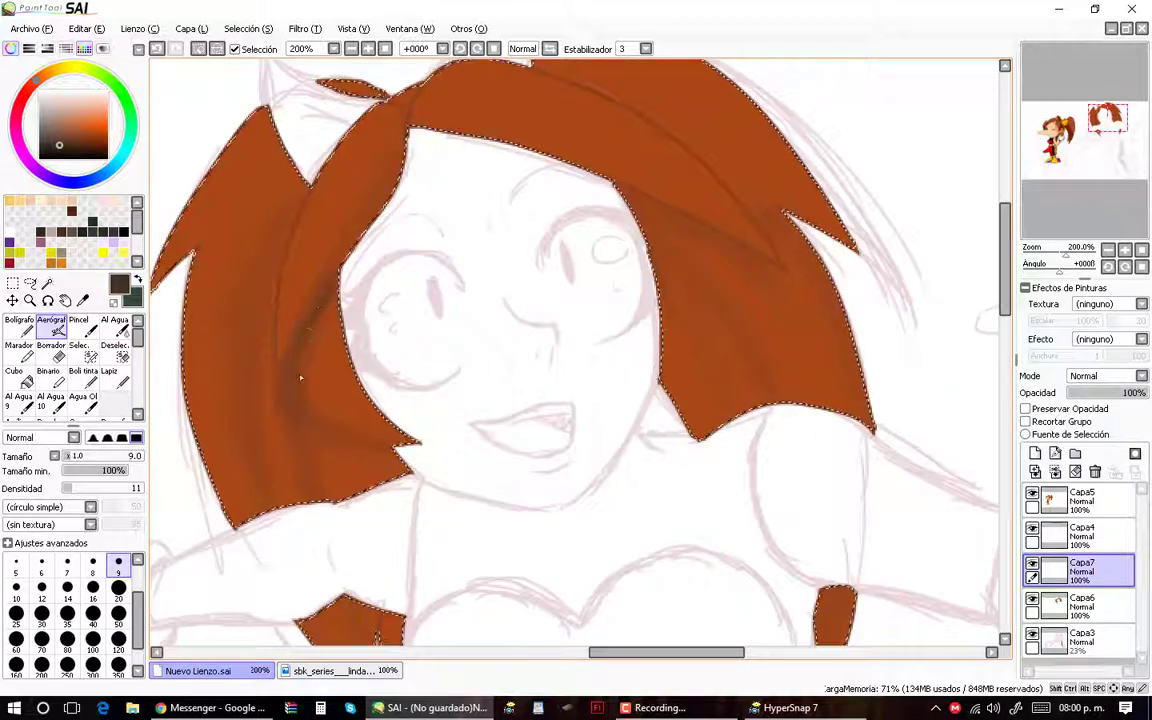
Step: Deepen the shadows framing both cheeks and under the fringe with a darker brown airbrush at size 9
scroll(330, 376, down, 1)
scroll(424, 478, up, 1)
scroll(400, 470, down, 1)
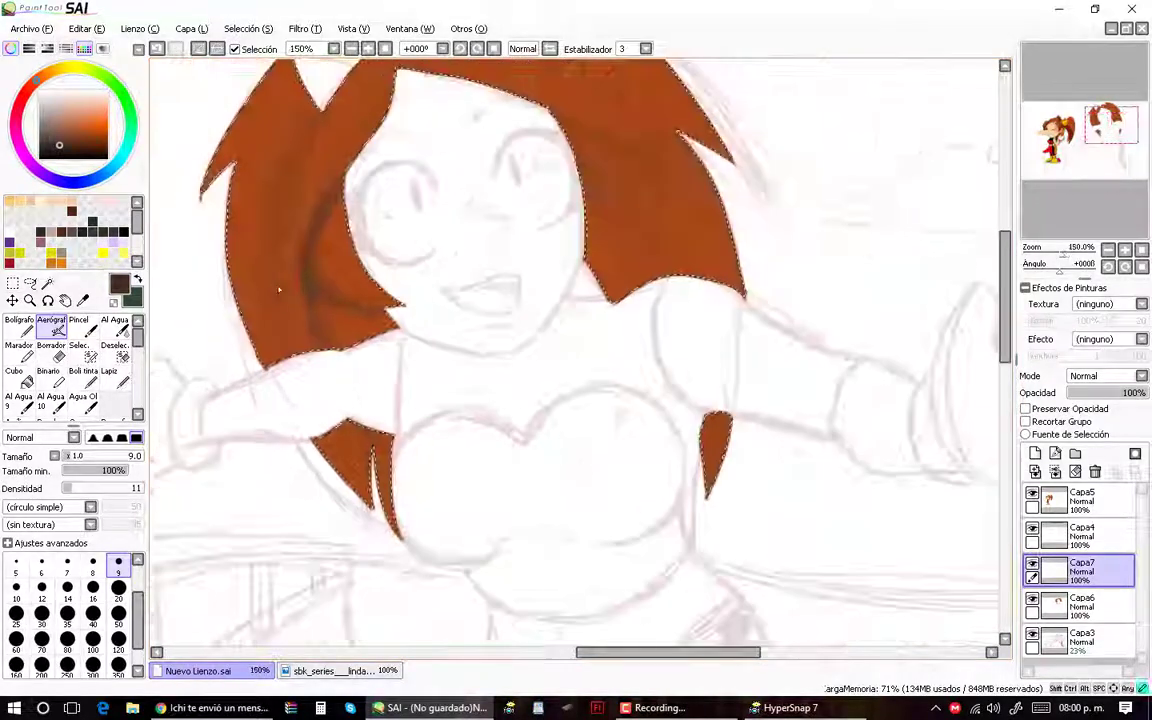
scroll(397, 479, up, 1)
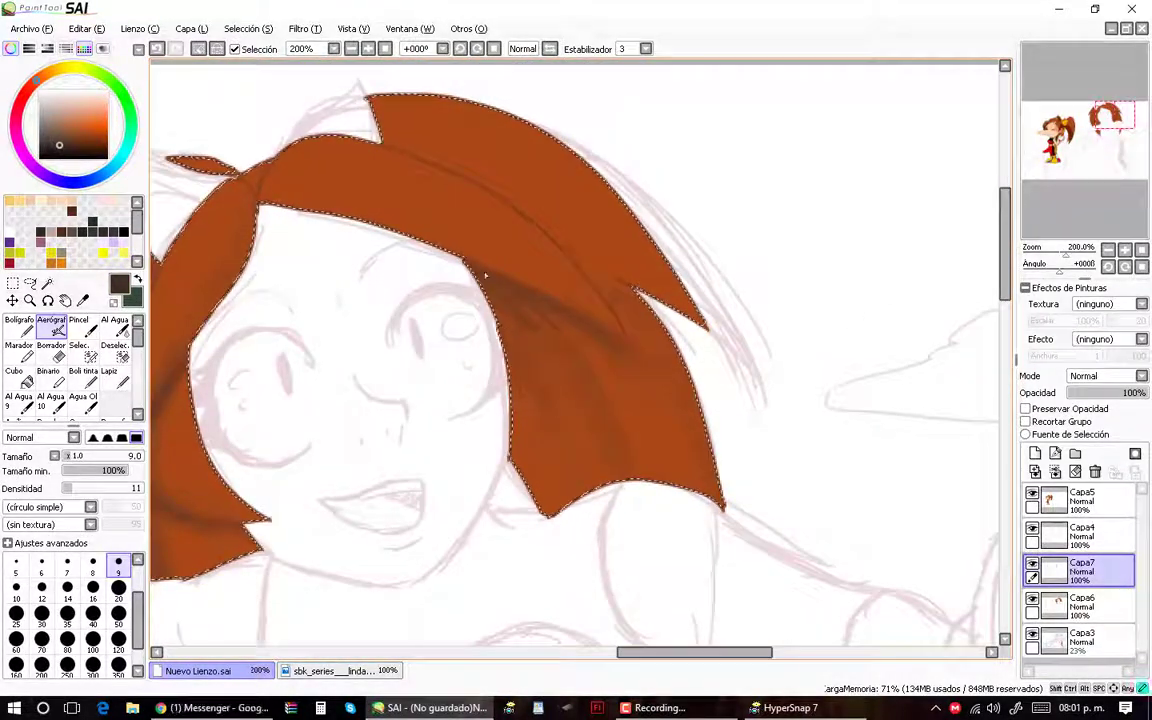
scroll(594, 443, down, 1)
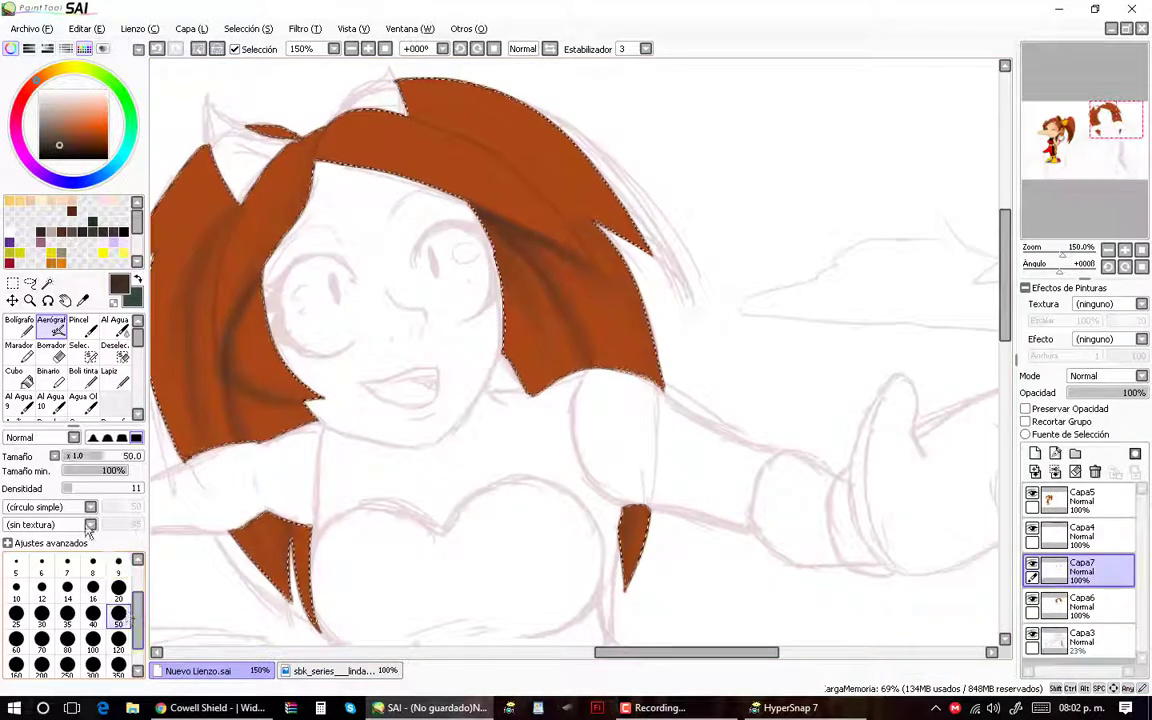
Step: Shade the hair ends beneath the arms, the side strands and the parting with dark brown at size 9
mouse_move(502, 258)
mouse_down()
mouse_move(494, 276)
mouse_move(303, 324)
mouse_move(310, 280)
mouse_up()
drag(326, 454, 292, 360)
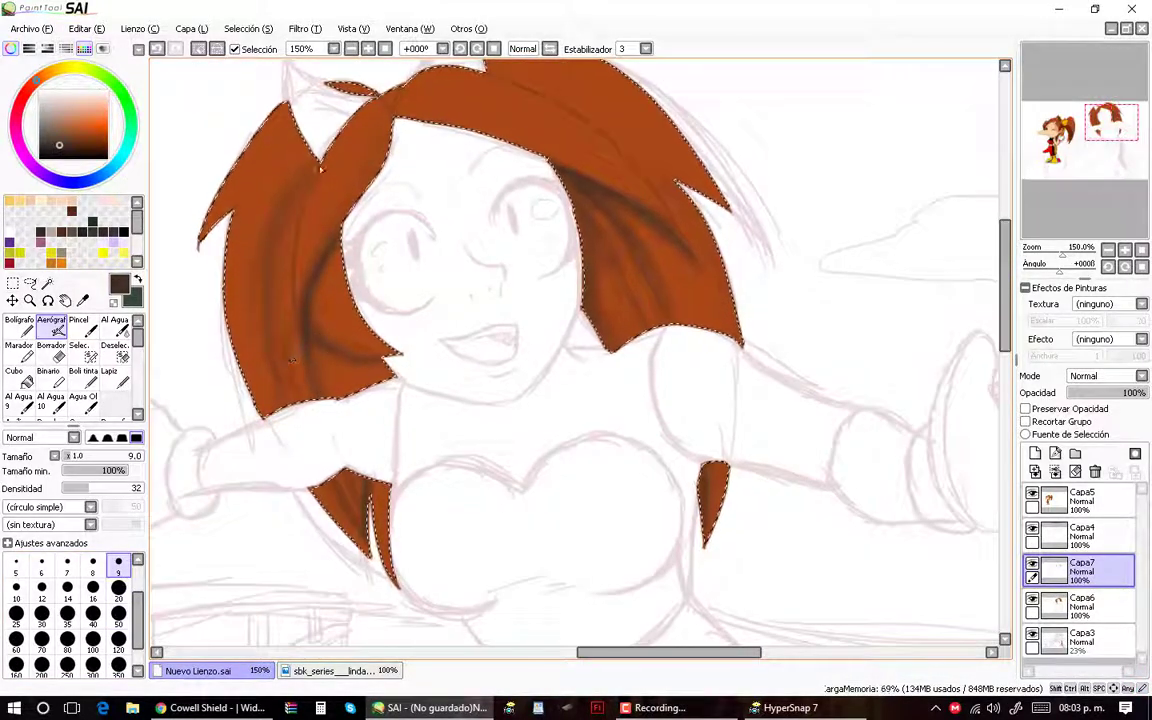
scroll(400, 300, down, 1)
scroll(610, 118, up, 3)
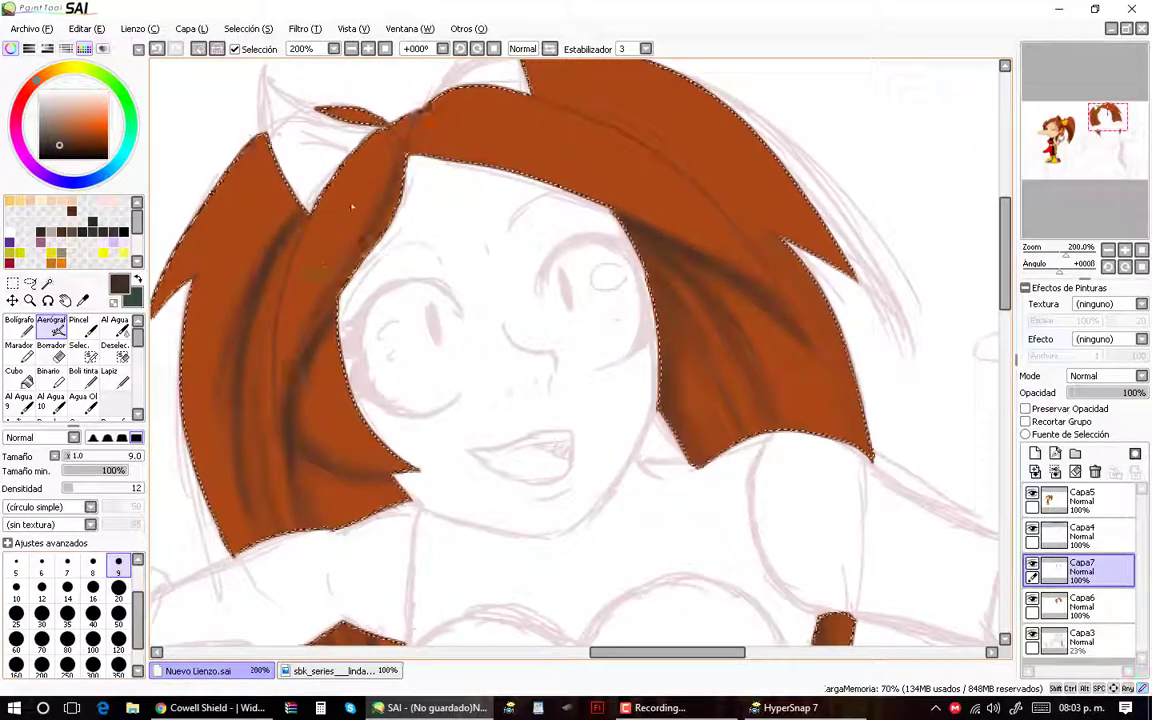
scroll(610, 118, up, 1)
scroll(522, 318, down, 4)
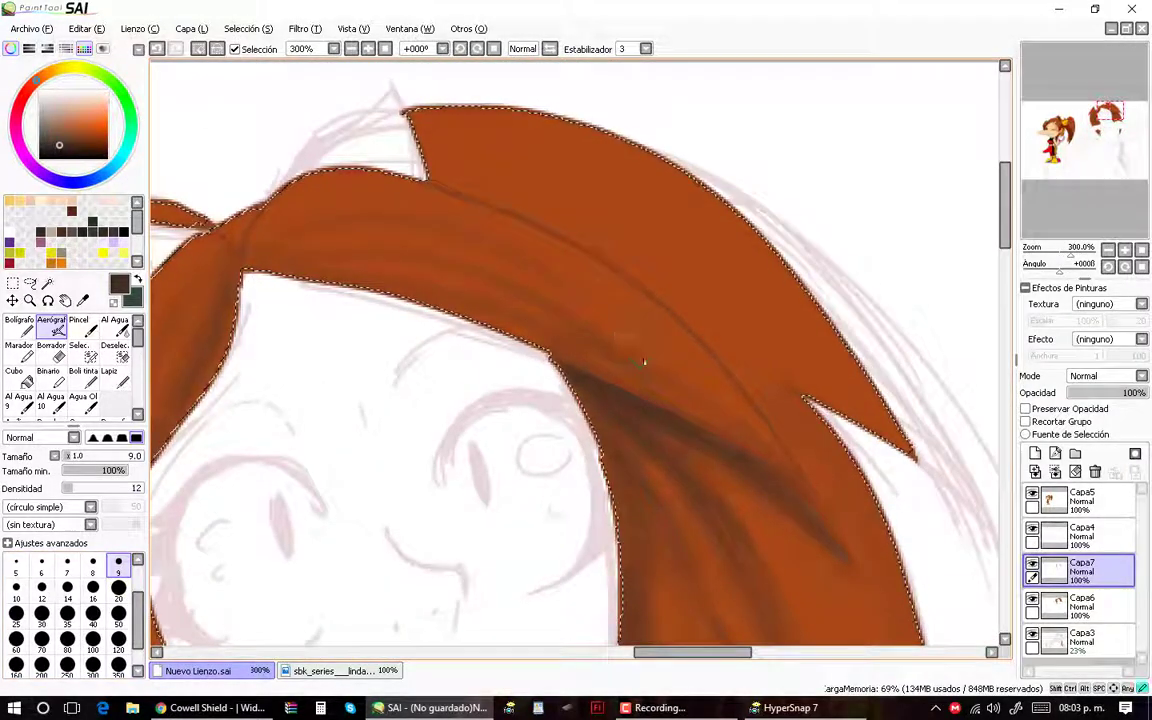
Step: Broaden the dark shading across the fringe, side hair and hanging ends with the airbrush enlarged to size 20
key(bracketright)
key(bracketright)
key(bracketright)
key(bracketright)
key(bracketright)
scroll(337, 250, up, 2)
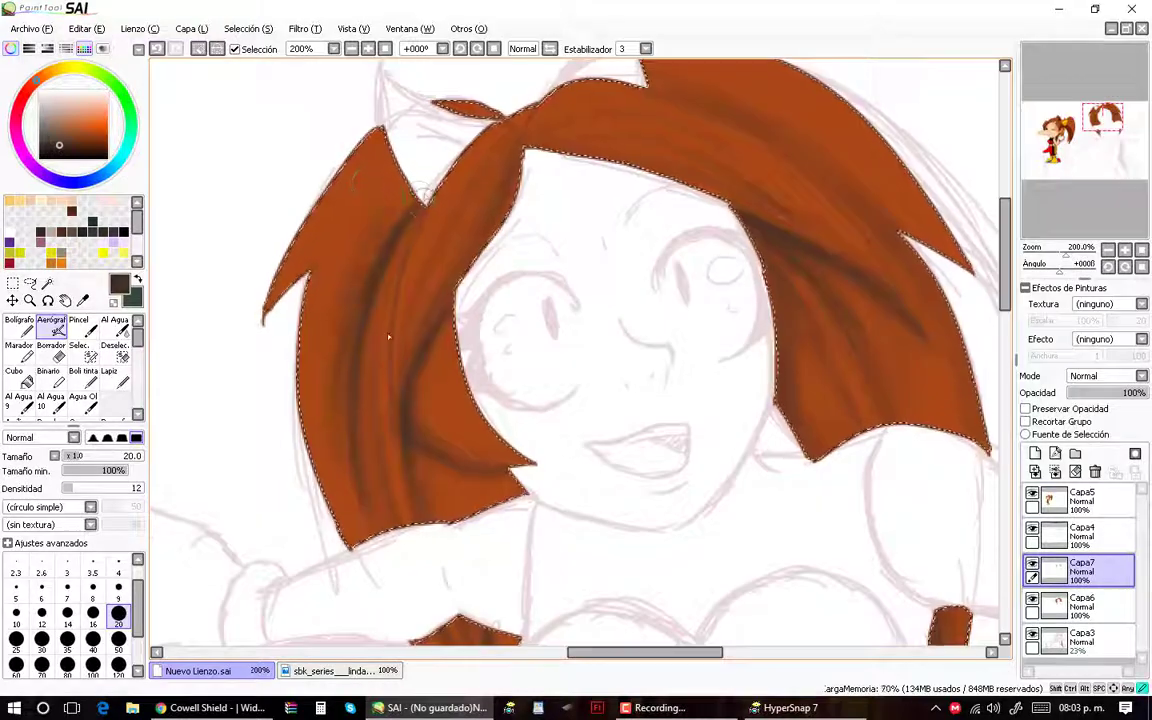
scroll(424, 380, down, 1)
scroll(440, 440, up, 1)
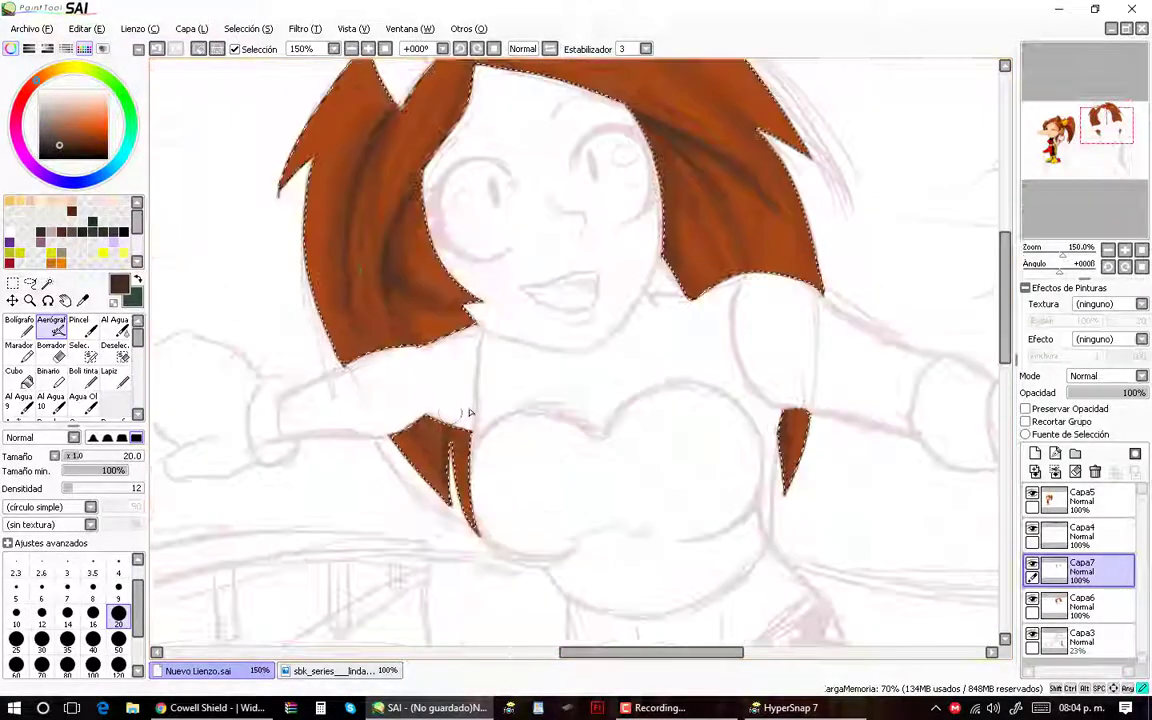
scroll(760, 155, down, 2)
scroll(740, 190, up, 1)
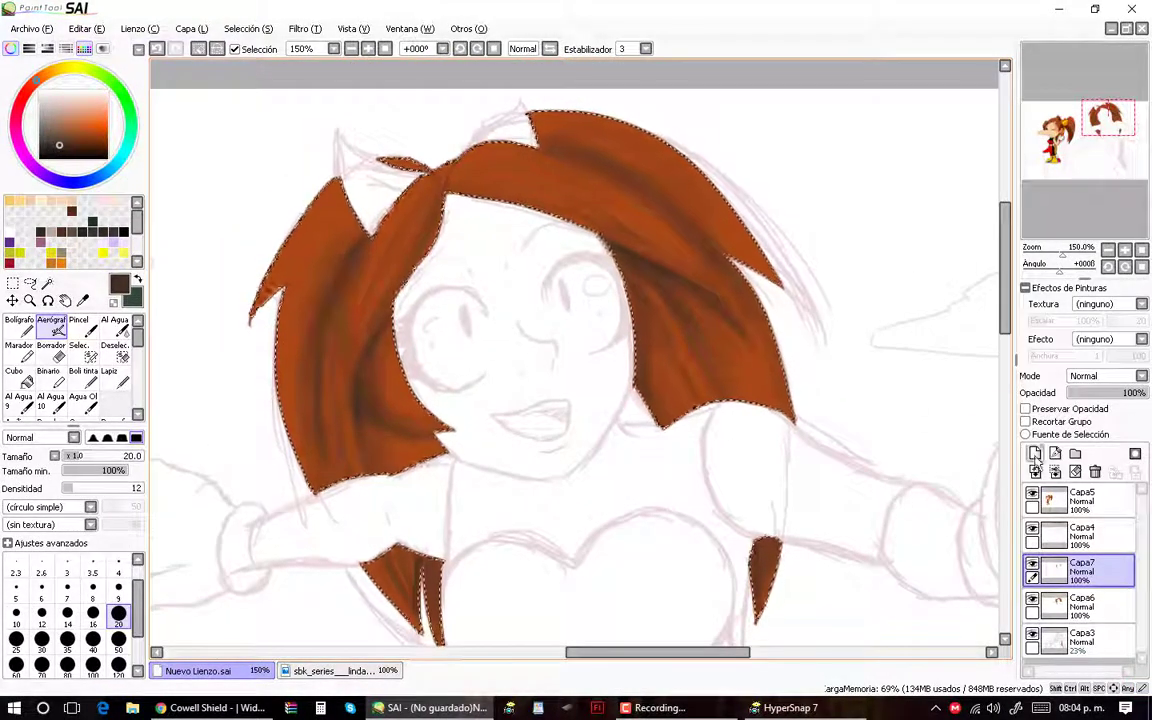
Step: Airbrush light orange highlights on the pointed side tuft and neighbouring strands on a new layer, at size 9 and density 12
click(1035, 453)
click(88, 118)
click(41, 638)
click(118, 587)
scroll(431, 179, up, 1)
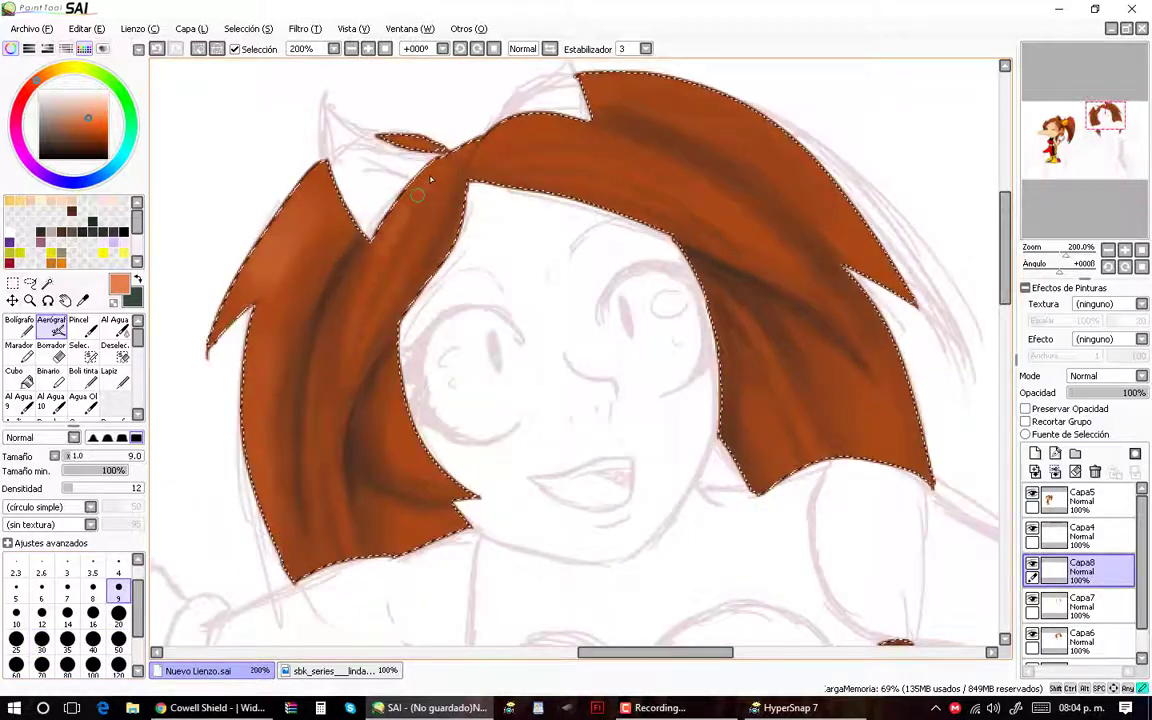
drag(383, 301, 488, 271)
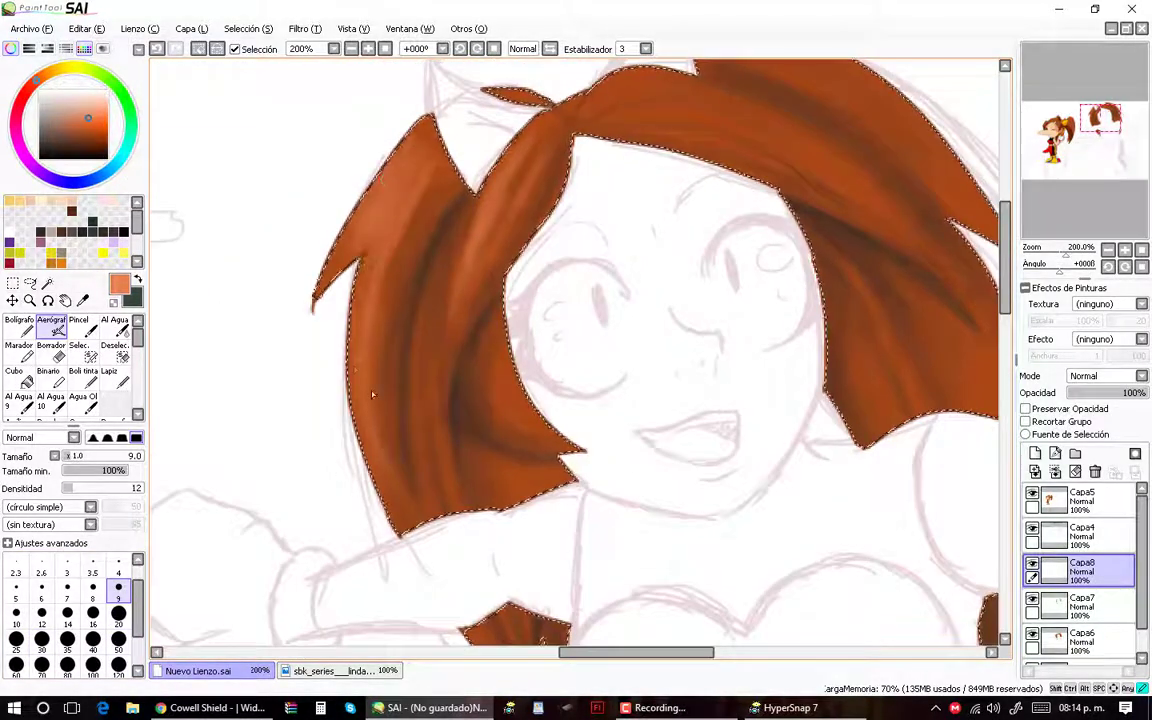
drag(372, 395, 452, 492)
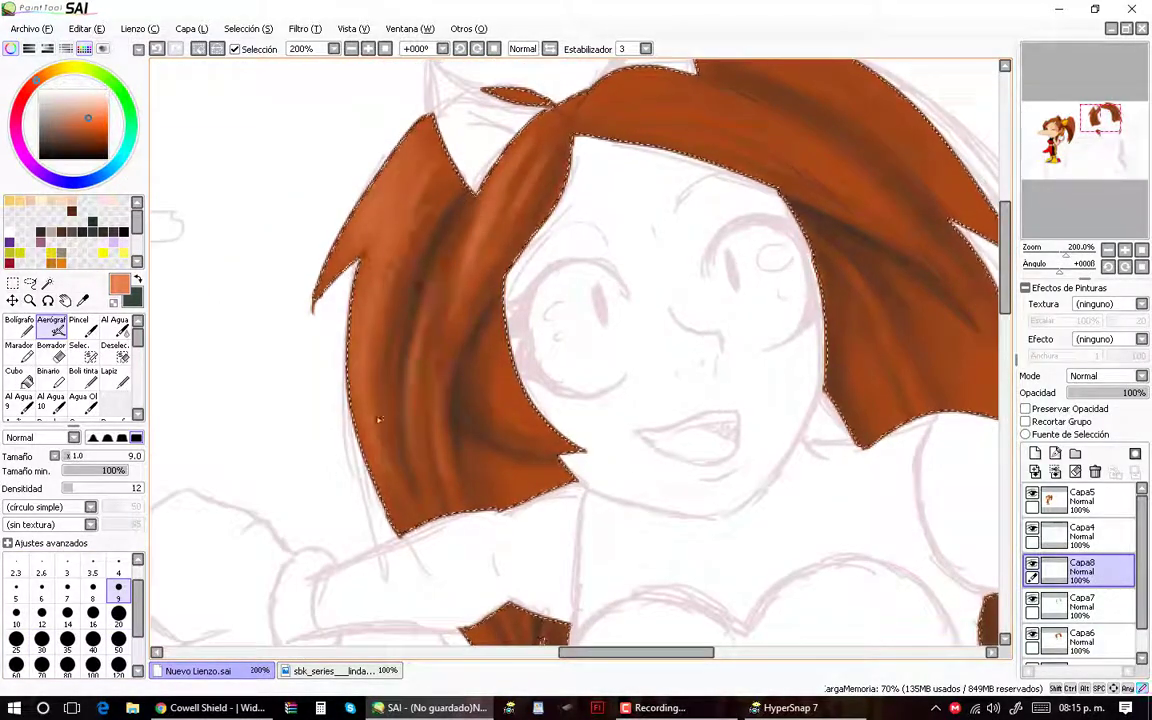
Step: Soften light orange highlights over the lower side hair and the ends beneath the arm with the airbrush at size 20
scroll(533, 421, down, 2)
scroll(500, 547, up, 2)
click(118, 612)
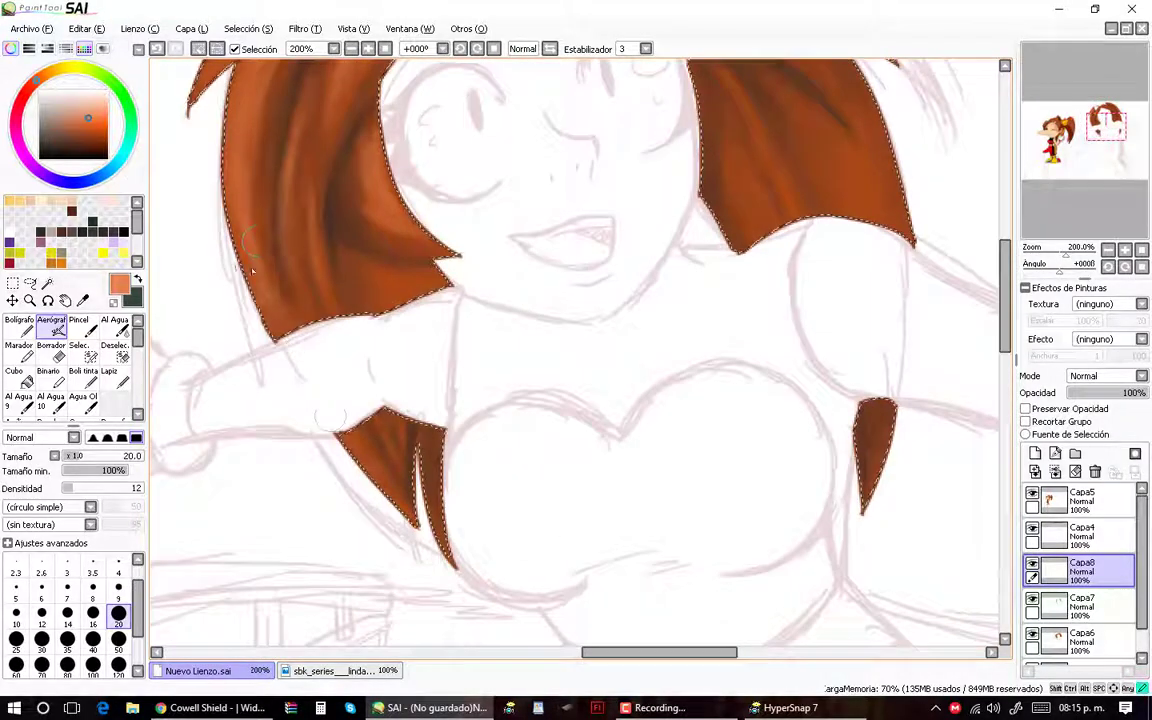
drag(252, 265, 330, 400)
drag(424, 301, 430, 520)
Step: Add fine light orange highlights along the fringe and back hair with the canvas rotated, restoring its upright angle at the end
click(118, 587)
drag(600, 350, 546, 153)
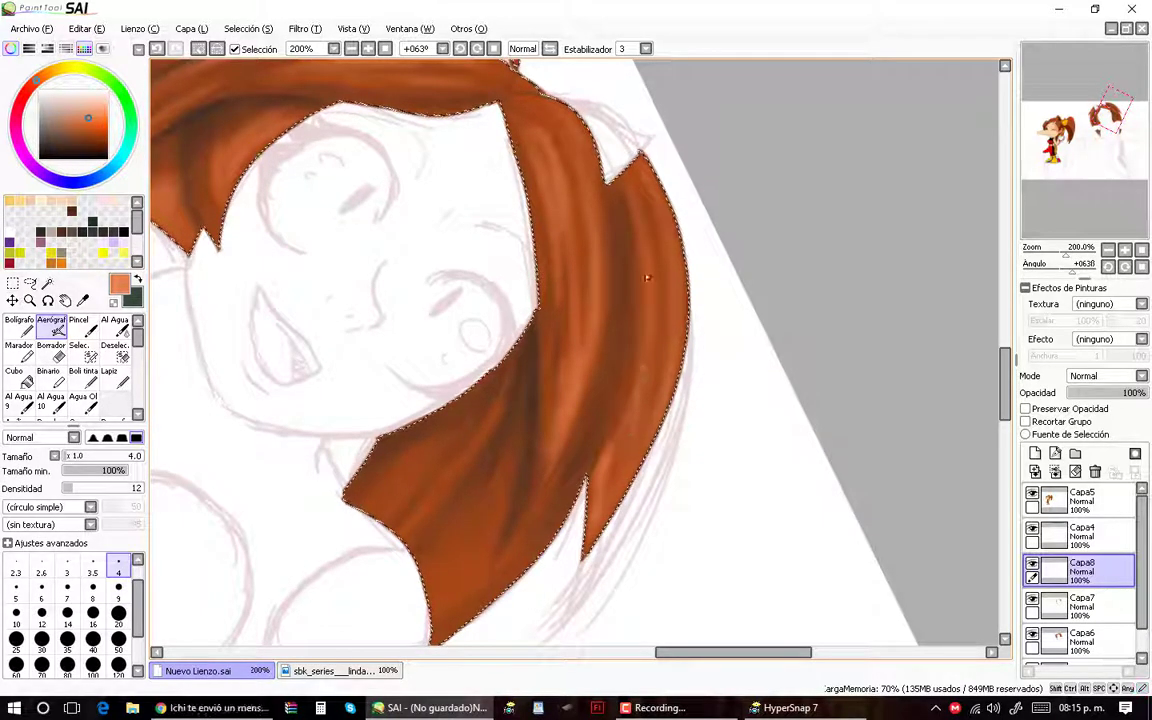
click(1143, 265)
Step: Airbrush light orange streaks at size 9 through the hair between the fringe tip and the thumbs-up arm's shoulder
click(118, 587)
scroll(666, 400, up, 1)
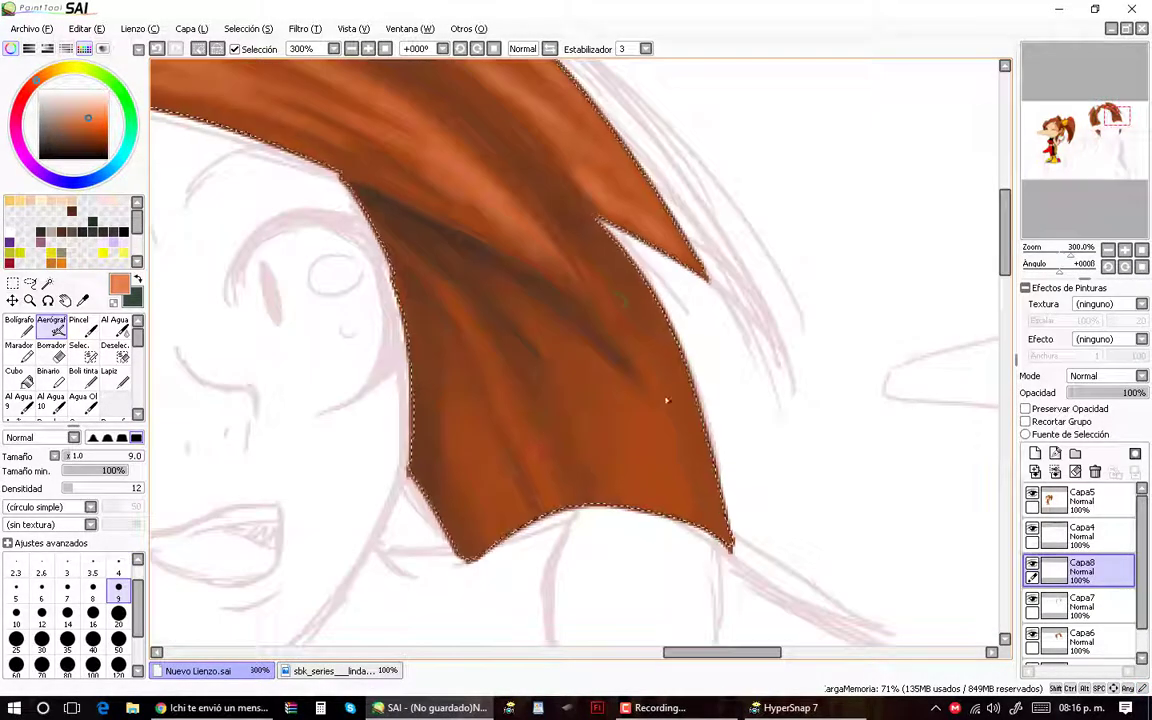
scroll(632, 514, down, 1)
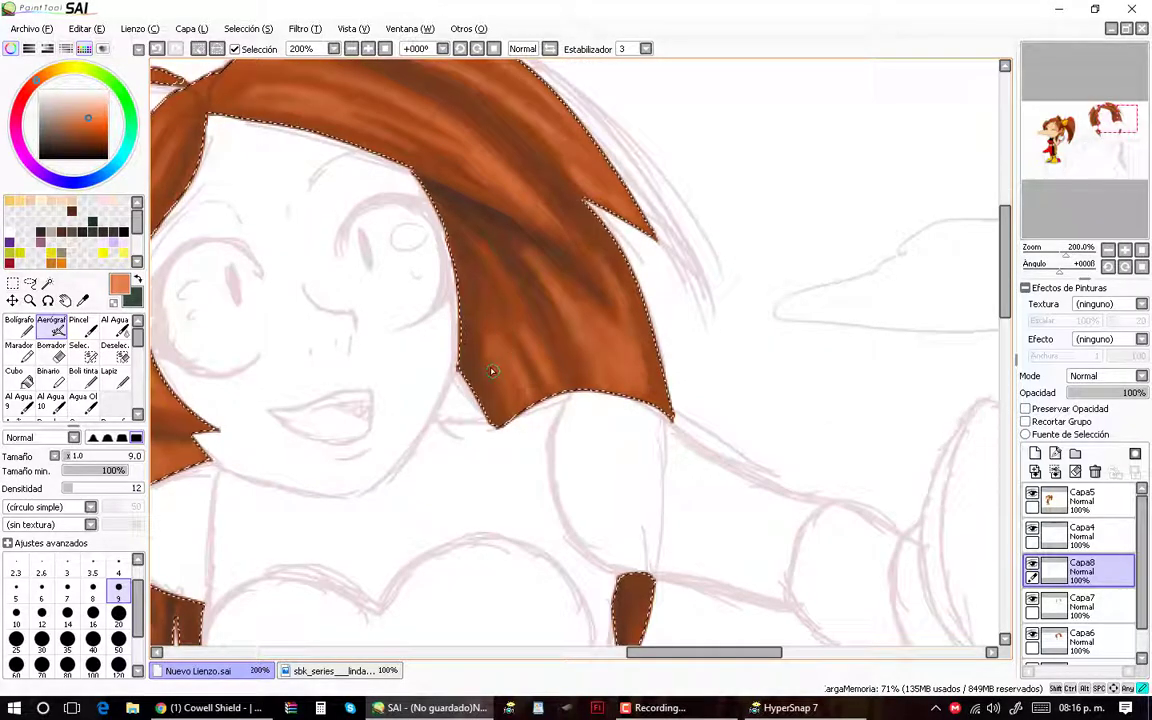
scroll(537, 354, down, 1)
drag(537, 354, 707, 330)
click(118, 587)
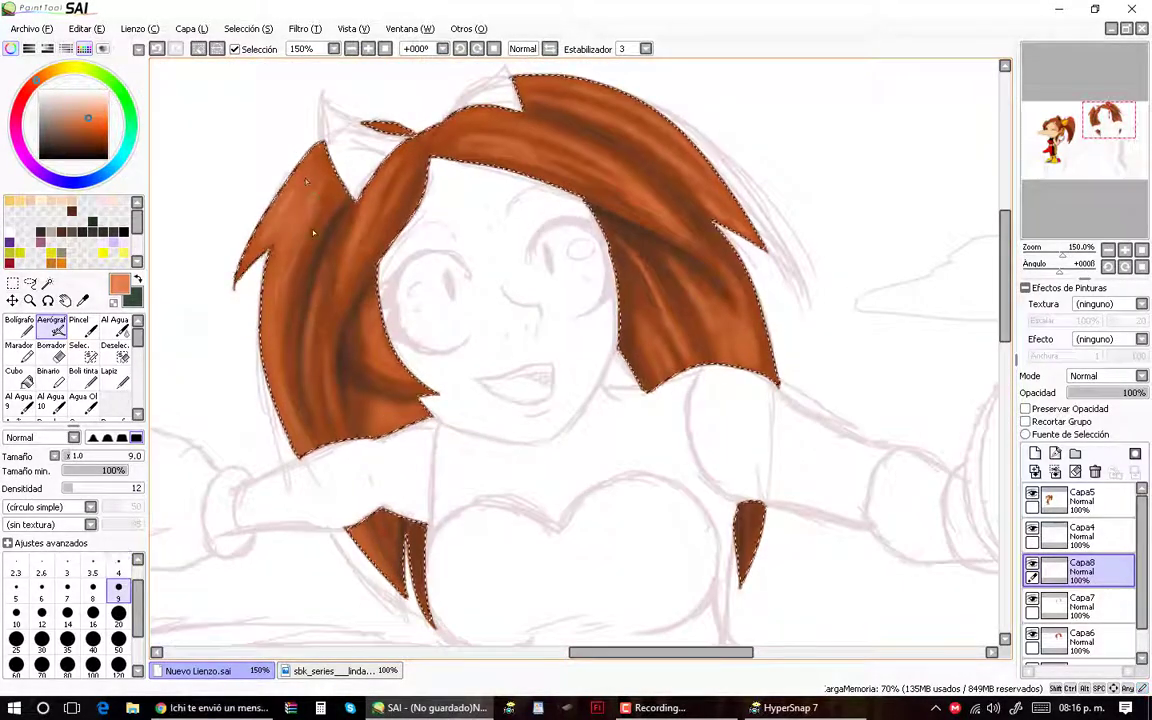
Step: Add pale peach highlights to the pointed side tuft on a new layer, using the airbrush at size 6 and density 22
click(1035, 453)
click(15, 201)
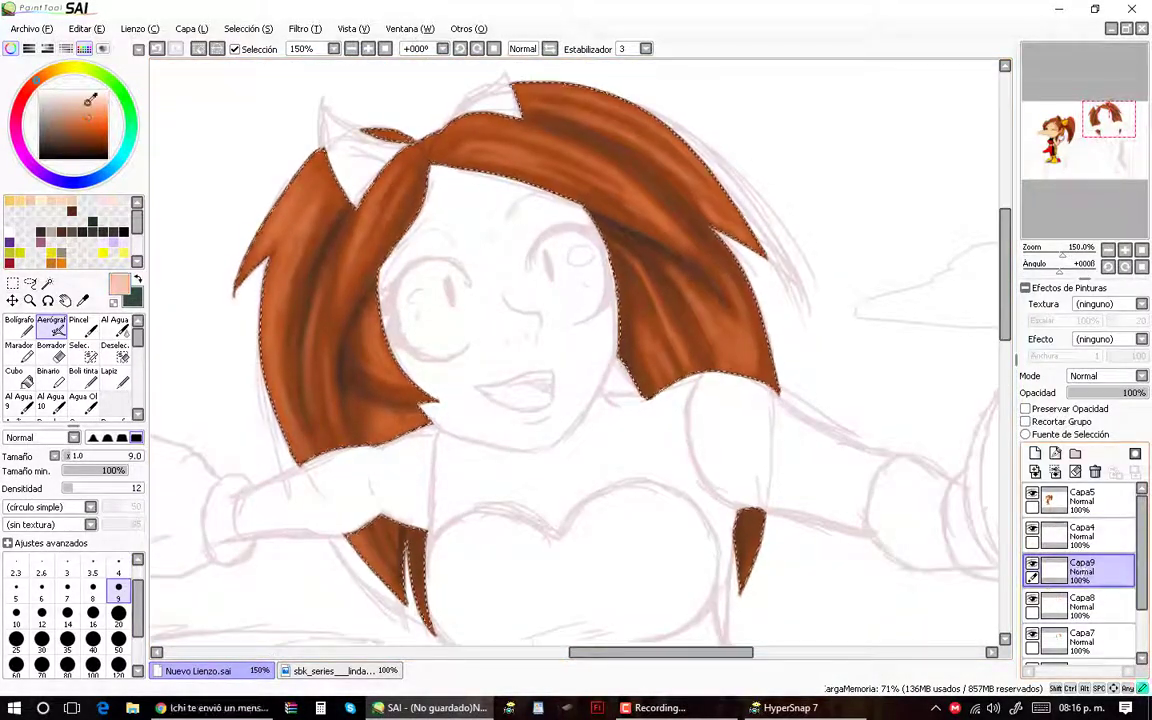
scroll(270, 220, up, 1)
click(41, 587)
click(80, 488)
drag(355, 198, 300, 240)
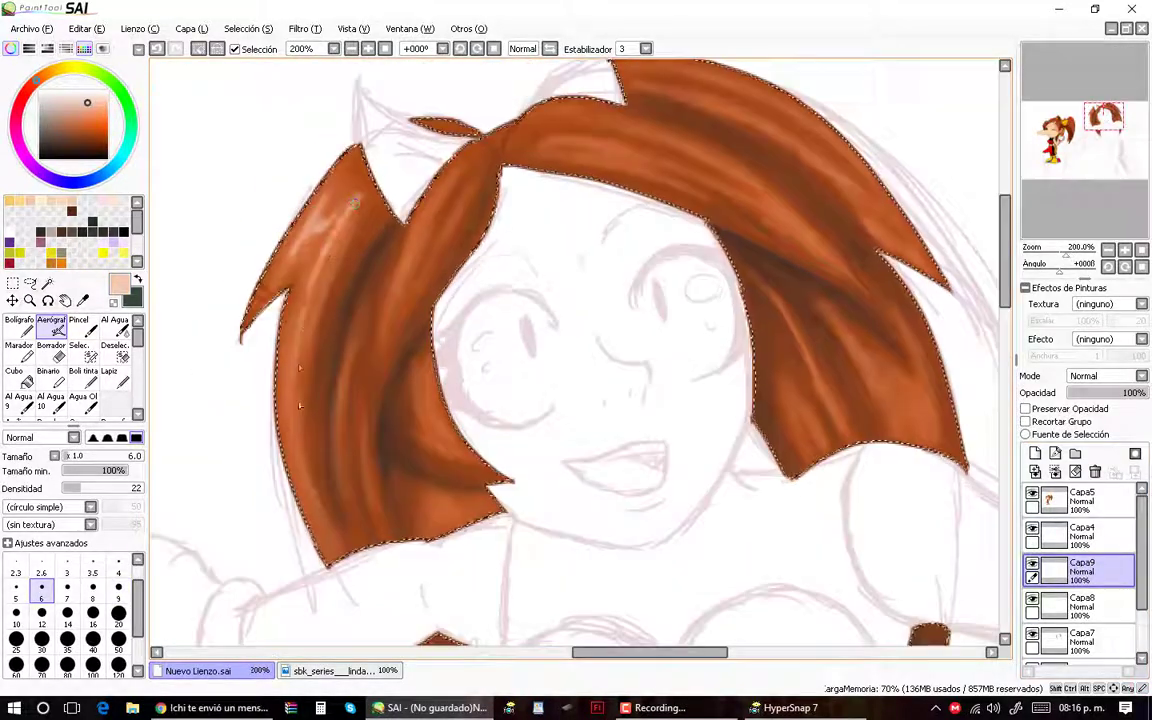
drag(295, 300, 309, 237)
Step: Draw long pale peach highlight streaks down the strands between the side tuft and the face
drag(380, 120, 370, 250)
drag(365, 190, 350, 290)
drag(520, 340, 525, 300)
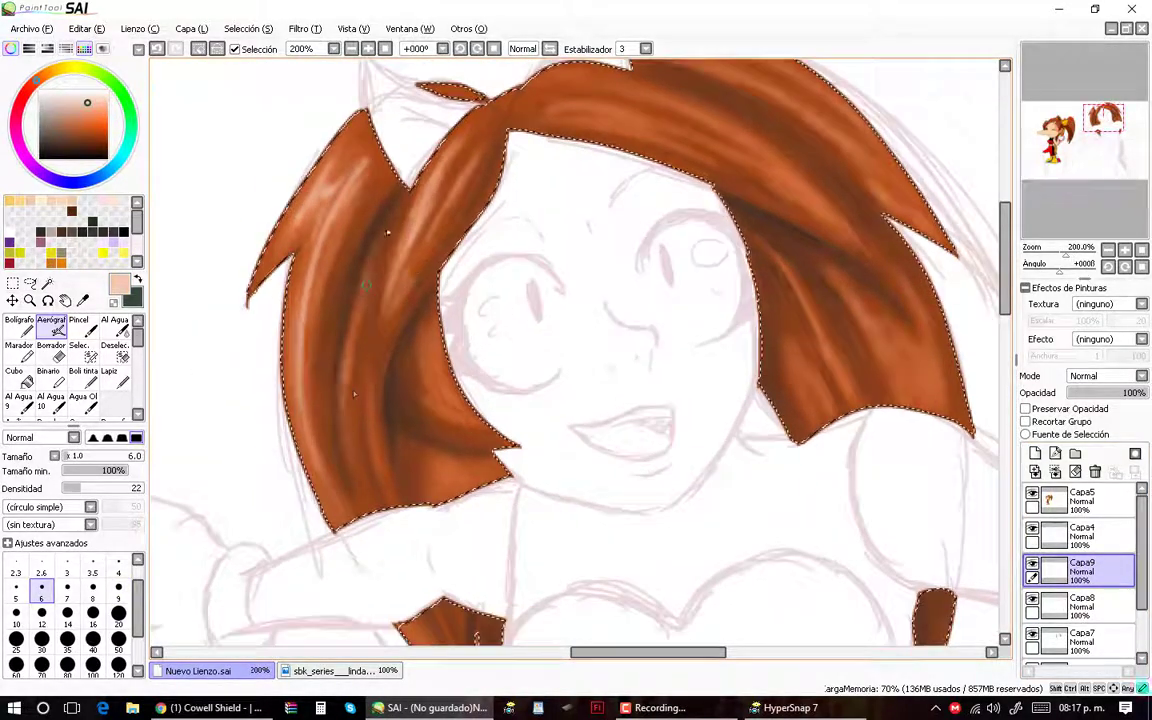
drag(315, 270, 311, 451)
Step: Add pale peach highlights to the lock curling against the cheek, the fringe and the back hair
scroll(258, 306, up, 1)
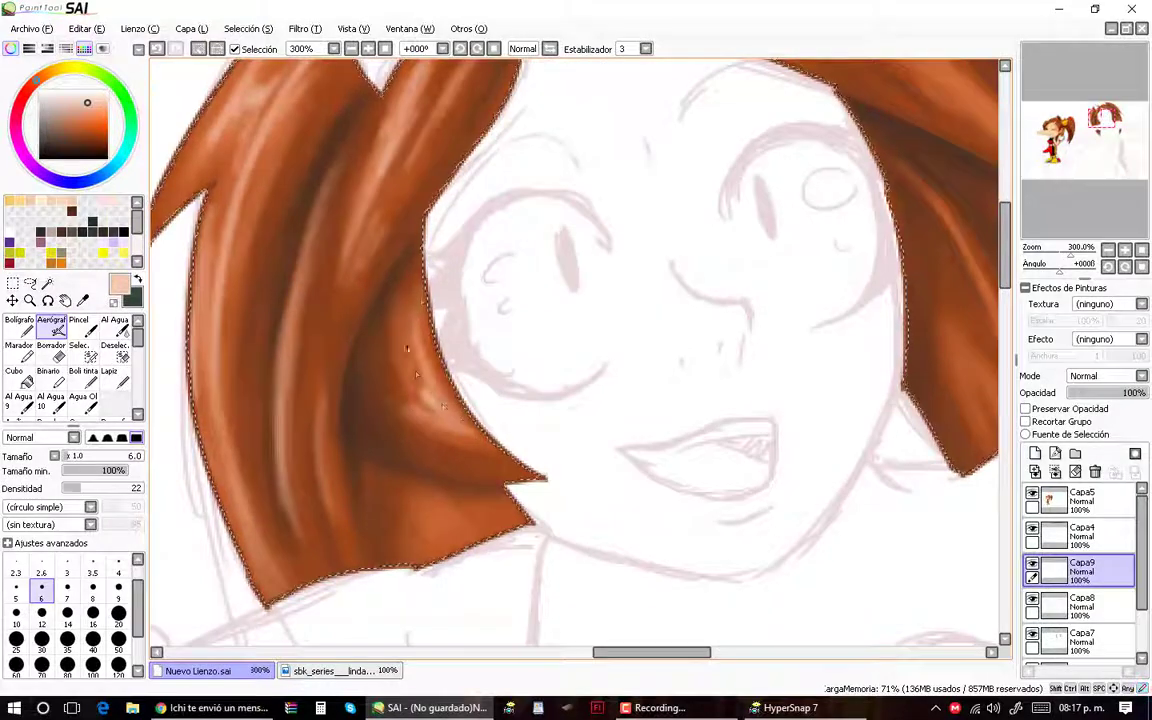
scroll(258, 306, down, 1)
scroll(565, 285, up, 2)
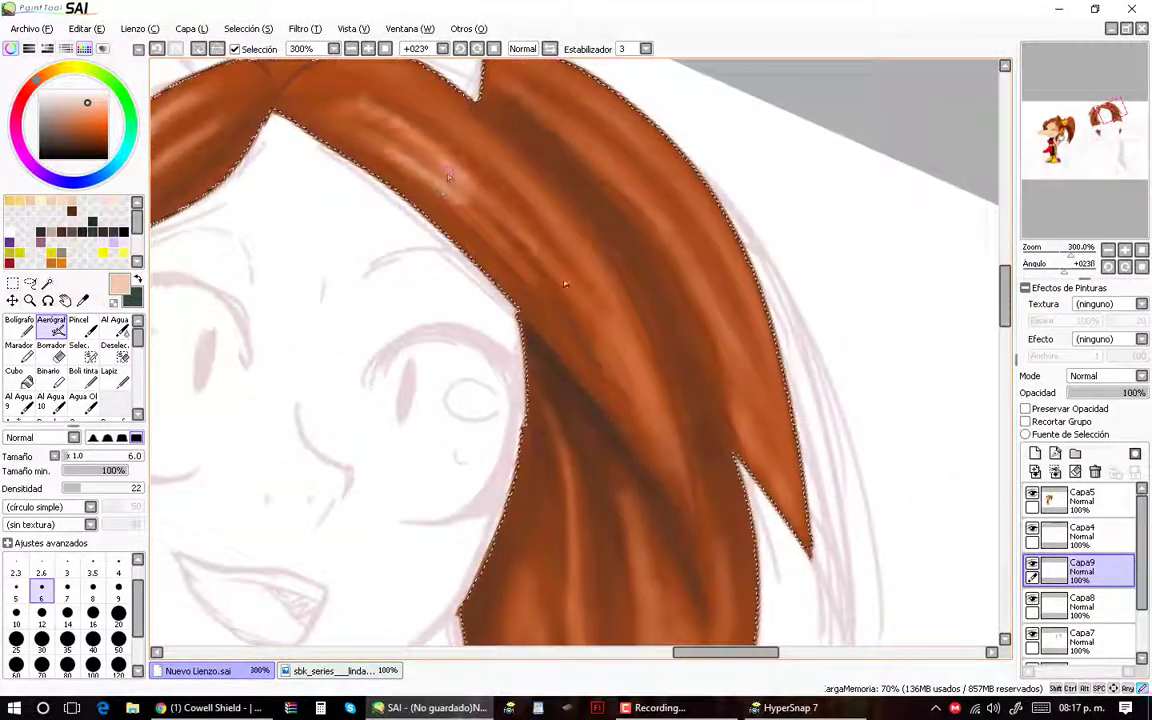
scroll(561, 231, down, 2)
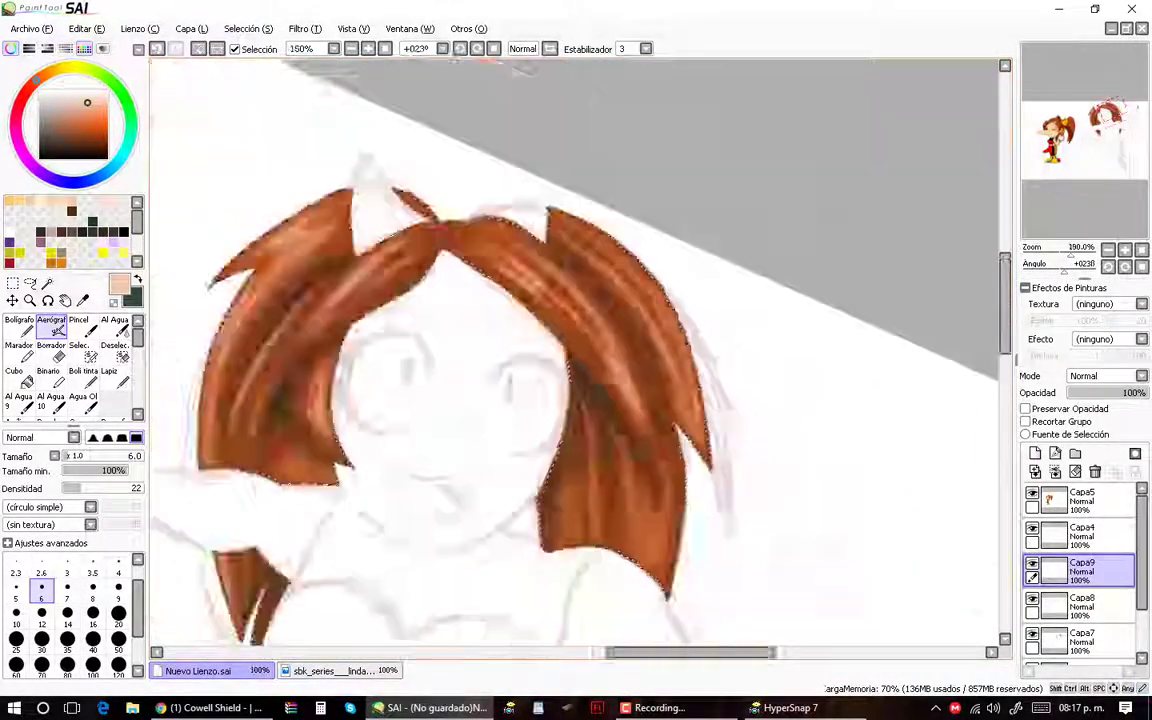
scroll(707, 503, up, 2)
scroll(692, 578, down, 2)
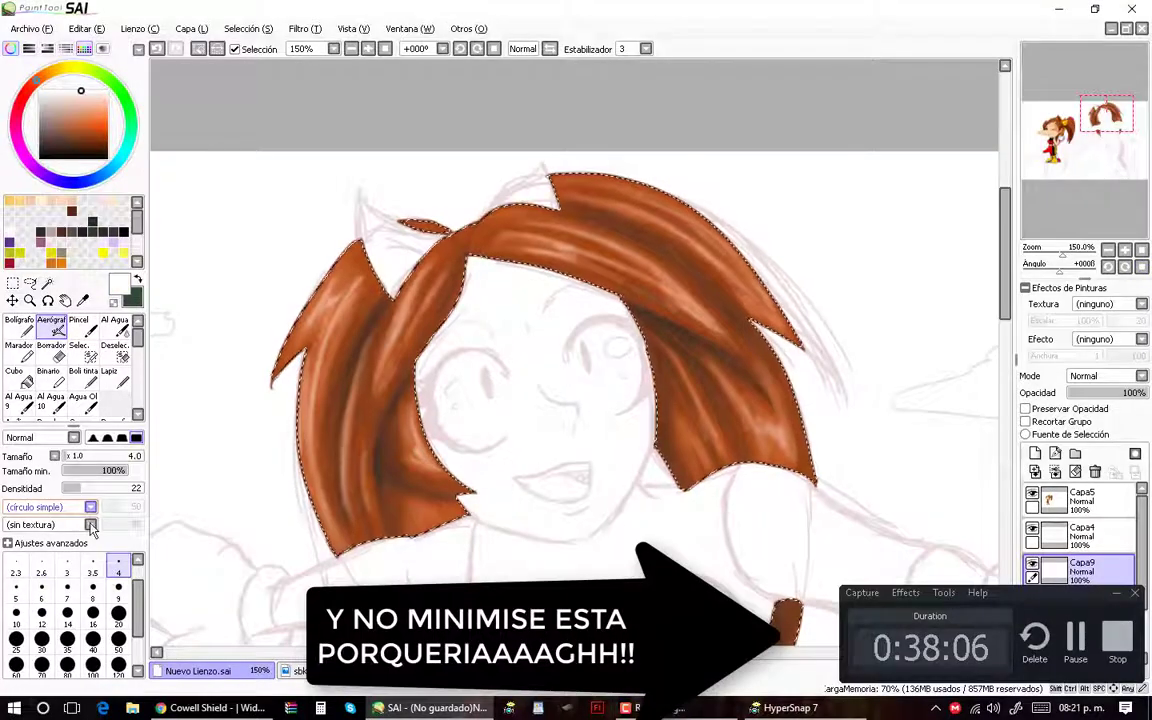
Step: Airbrush white highlights at size 4 and density 55 on the pointed side tuft and the long strands below it
scroll(262, 378, up, 2)
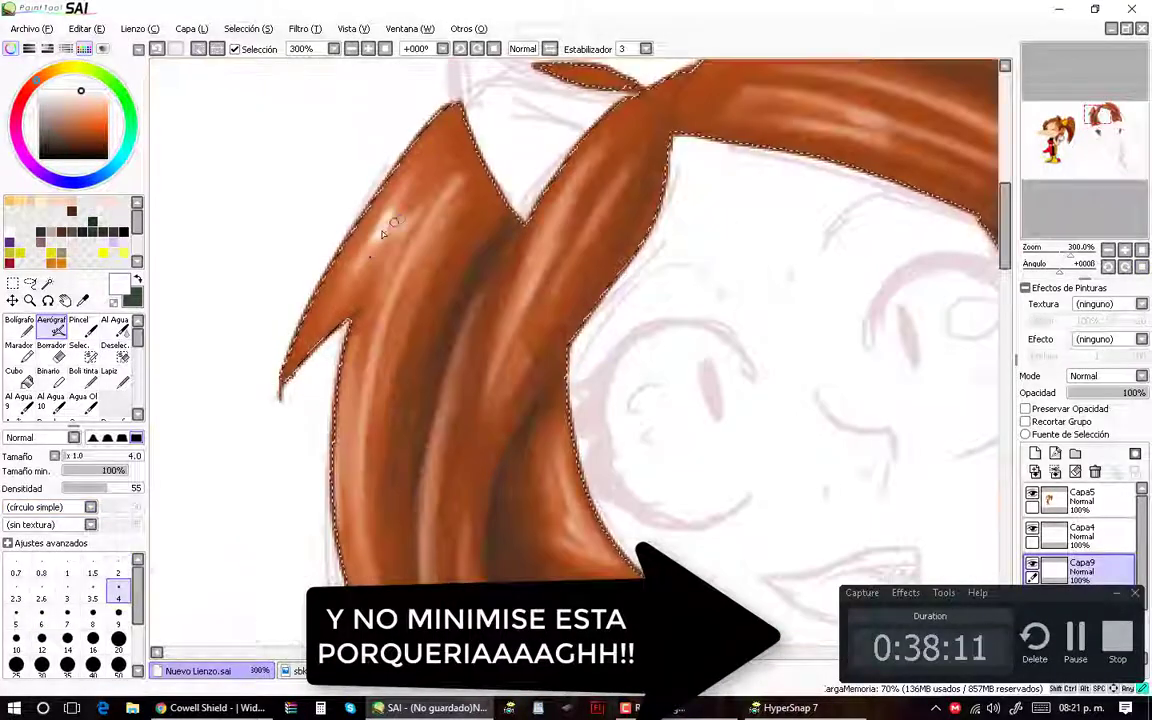
scroll(369, 396, down, 1)
scroll(376, 270, down, 1)
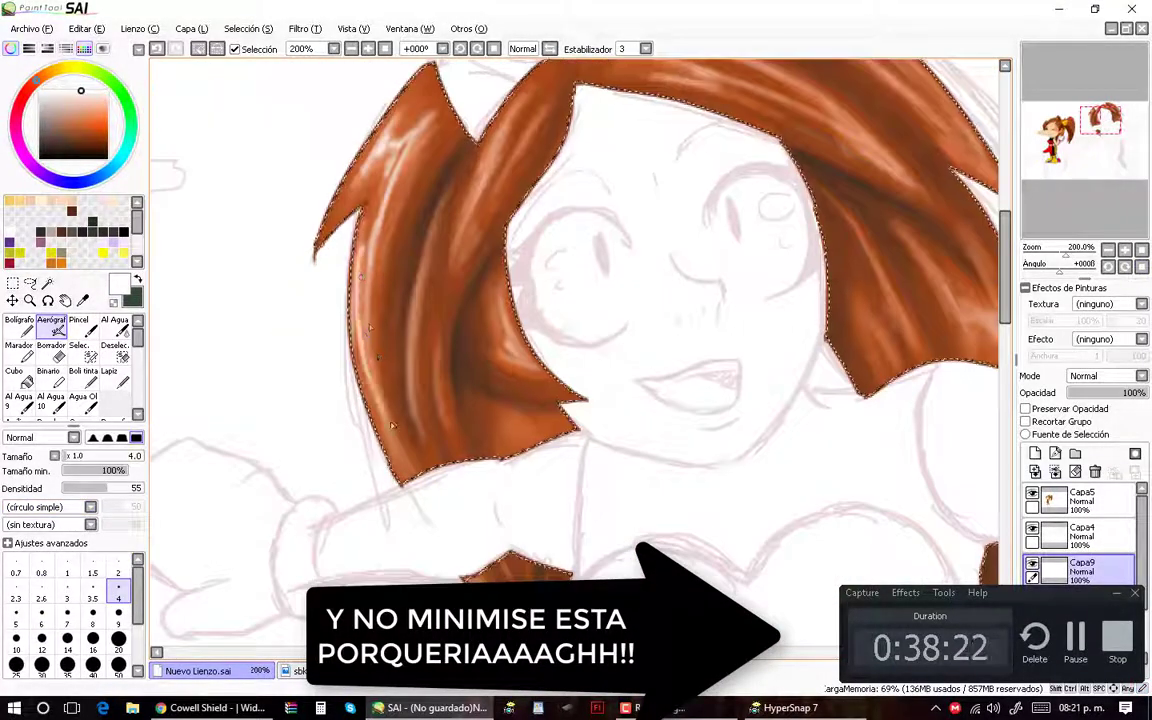
drag(470, 380, 437, 311)
scroll(437, 311, down, 2)
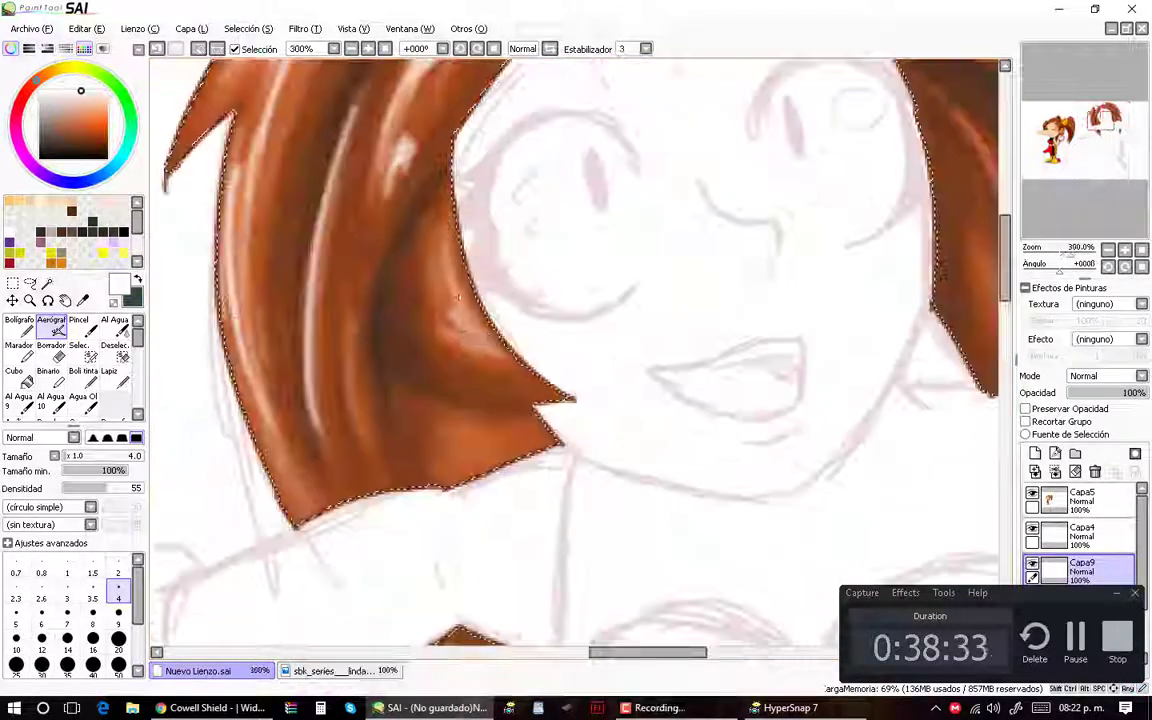
Step: Add white highlight streaks to the lock curling against the cheek and along the fringe strands
scroll(437, 311, down, 1)
scroll(548, 257, up, 2)
mouse_move(548, 257)
mouse_down()
mouse_move(487, 459)
mouse_move(560, 400)
mouse_move(672, 476)
mouse_move(503, 138)
mouse_up()
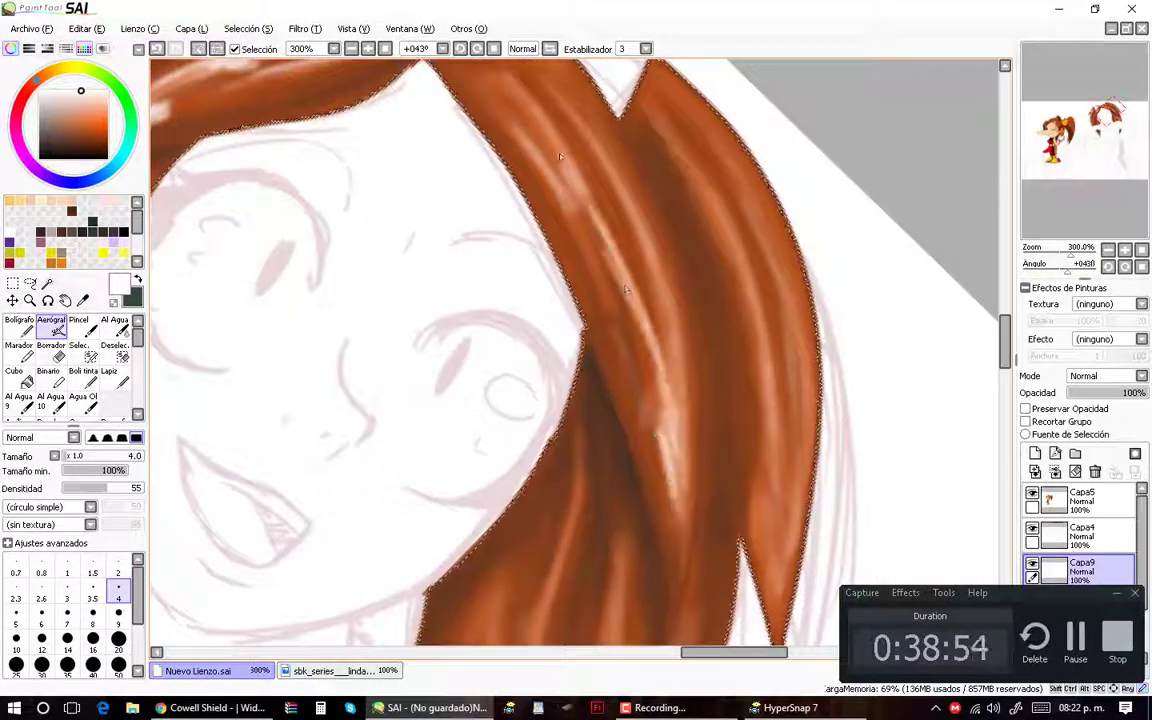
mouse_move(560, 300)
mouse_down()
mouse_move(520, 200)
mouse_move(480, 150)
mouse_up()
drag(760, 235, 589, 195)
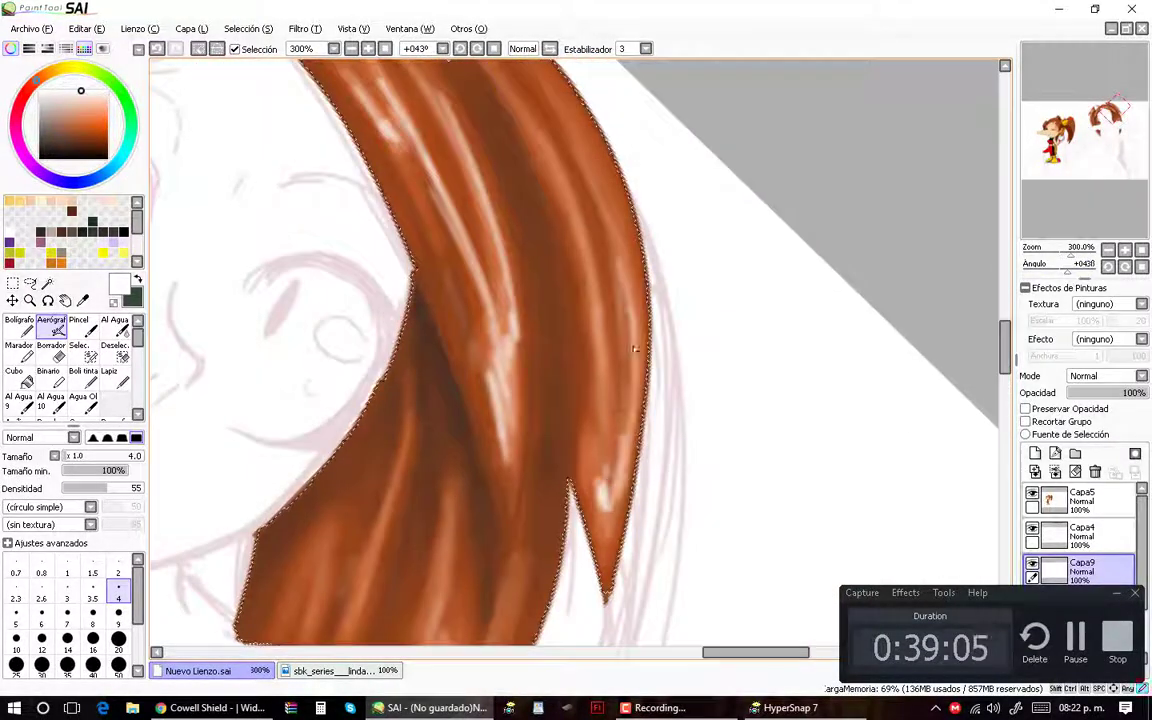
Step: Add white highlights to the outer fringe lock and the back hair near the thumbs-up arm's shoulder
drag(634, 349, 560, 300)
mouse_move(500, 200)
mouse_down()
mouse_move(540, 330)
mouse_move(600, 380)
mouse_move(574, 406)
mouse_move(554, 357)
mouse_up()
scroll(554, 357, down, 2)
mouse_move(450, 250)
mouse_down()
mouse_move(600, 330)
mouse_move(819, 513)
mouse_up()
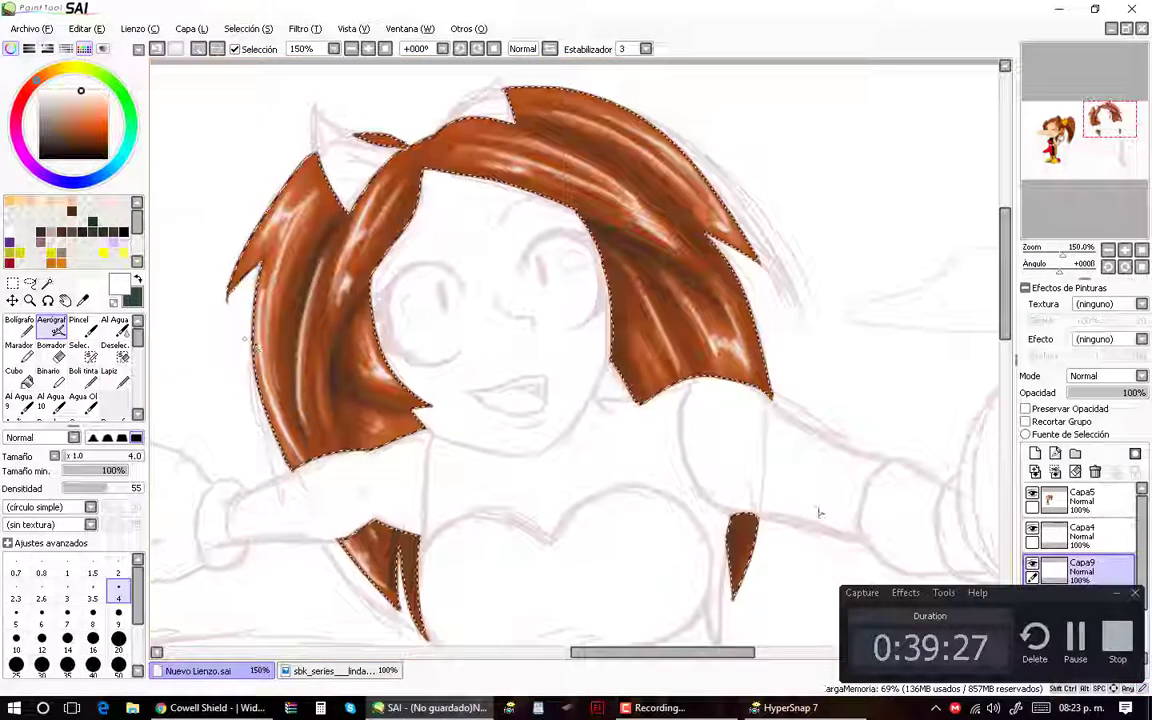
Step: Group the hair layers in a folder named Cabello
scroll(819, 513, down, 1)
click(1093, 586)
drag(1093, 586, 1049, 548)
text(Cabello)
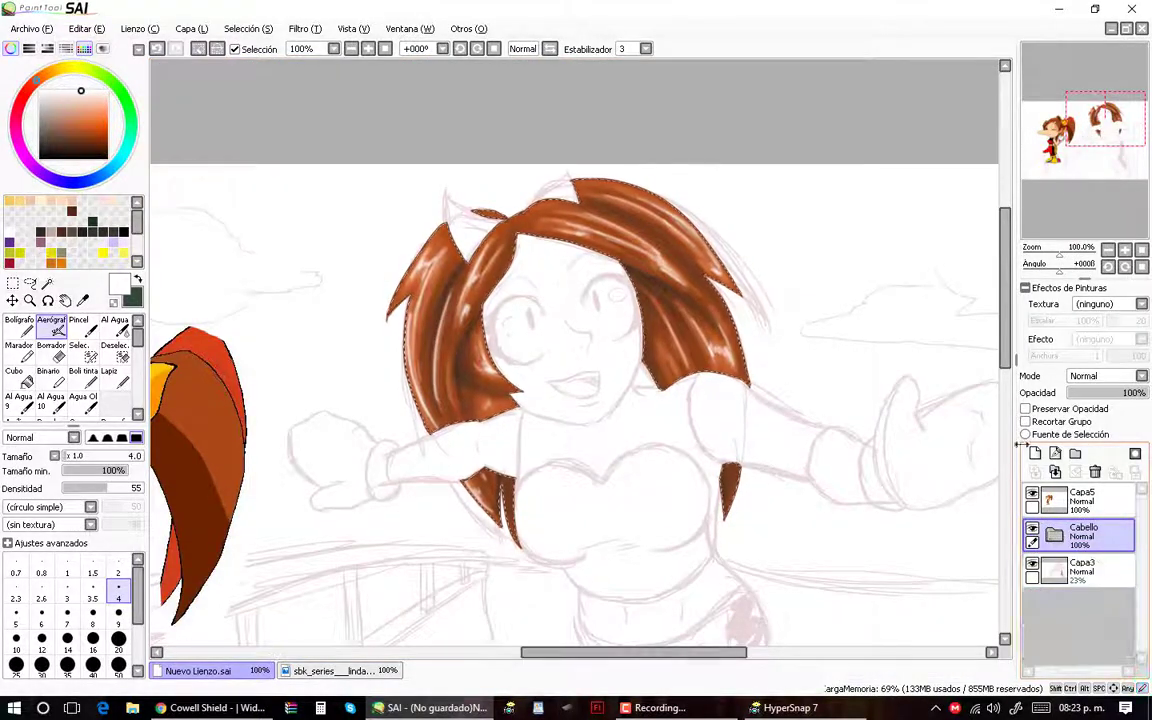
Step: Create a layer folder named Piel below the hair folder and add a new layer inside it
click(1075, 453)
double_click(1083, 570)
text(Piel)
key(Return)
click(1032, 493)
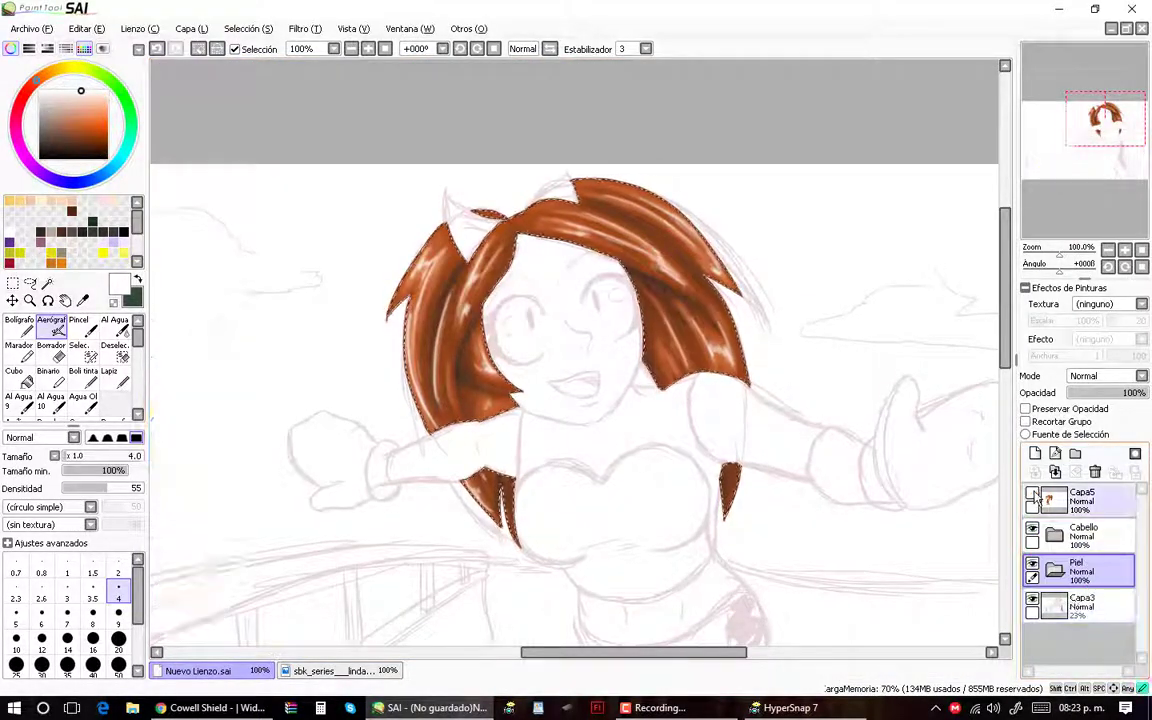
click(1032, 493)
scroll(600, 350, down, 2)
click(1035, 453)
Step: Clear the hair selection using the deselection brush at size 500
scroll(600, 350, up, 2)
drag(590, 220, 607, 318)
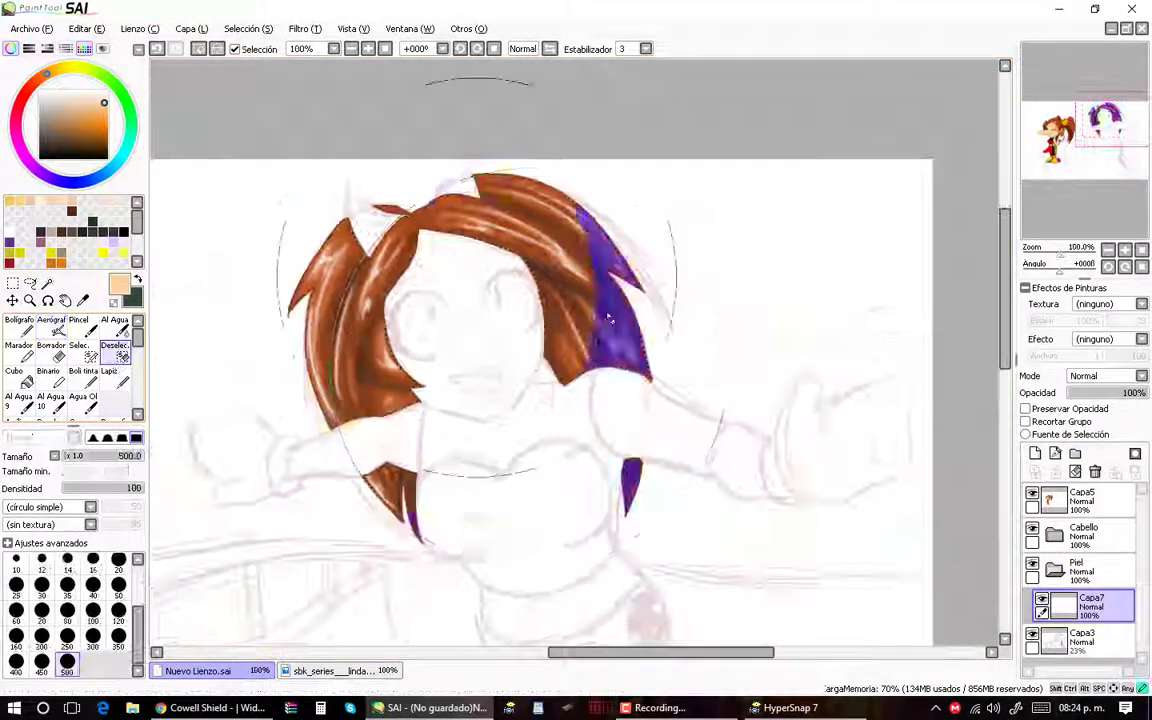
key(ctrl+z)
Step: Lower the Cabello folder's opacity to 66% and ready the pen at size 4 for the new layer in Piel
click(19, 325)
click(118, 565)
scroll(500, 330, up, 1)
click(1083, 536)
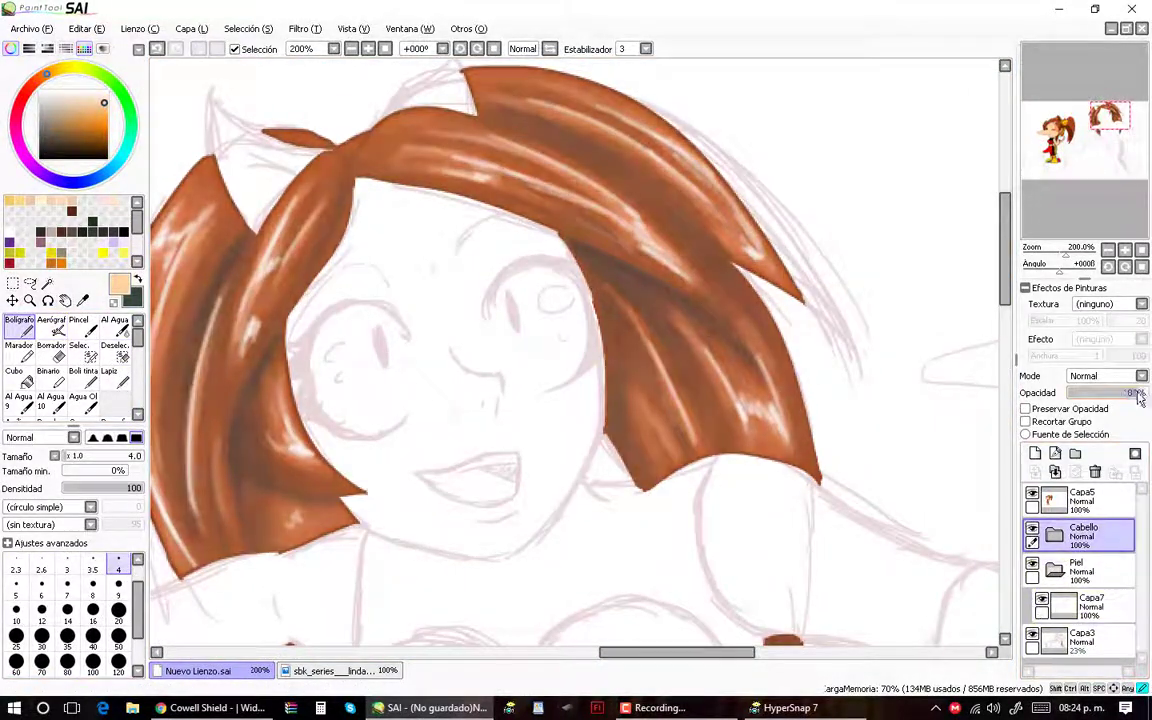
drag(1139, 397, 1133, 393)
click(1083, 570)
scroll(590, 381, up, 2)
key(ctrl+z)
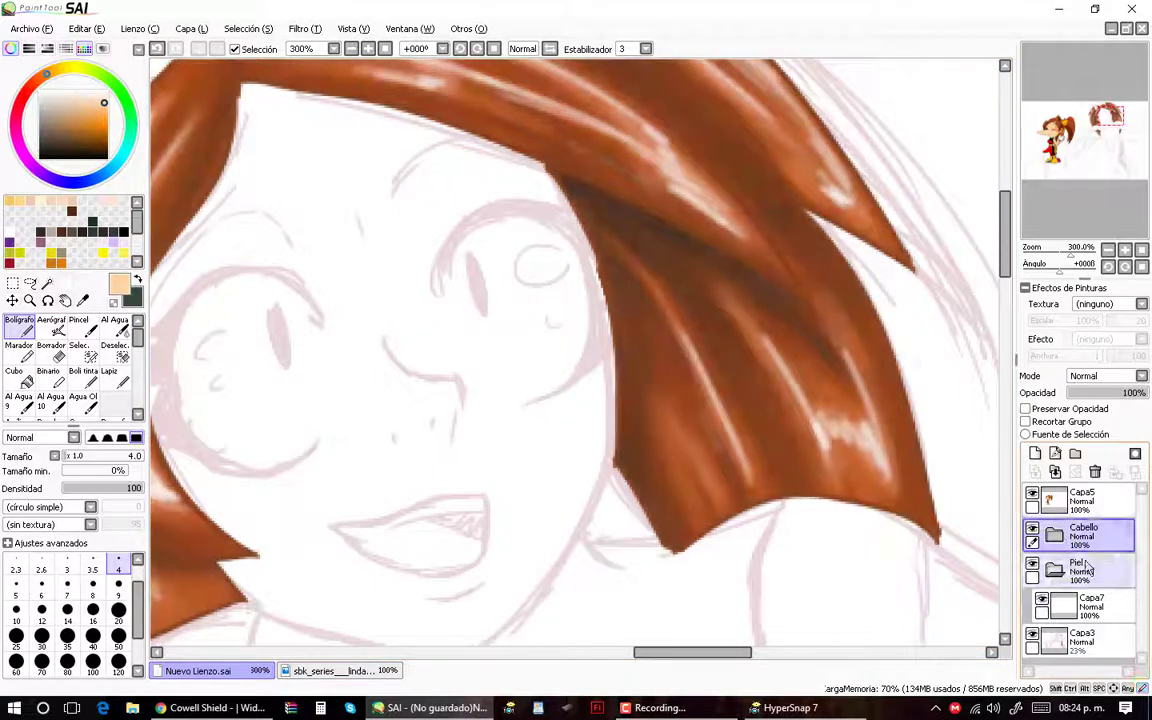
click(1090, 605)
key(ctrl+y)
click(1083, 570)
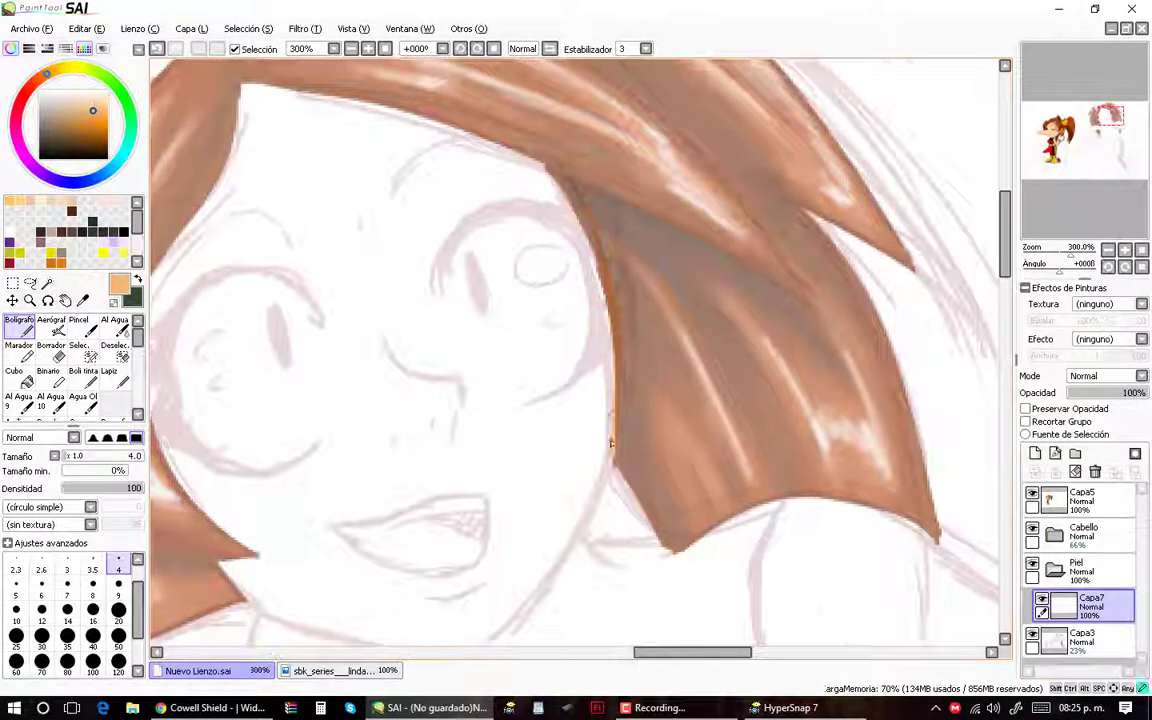
Step: Outline the face in light orange from the hair edge past the cheek and along the jaw to the chin
drag(553, 441, 593, 356)
mouse_move(645, 405)
mouse_down()
mouse_move(625, 380)
mouse_move(480, 345)
mouse_up()
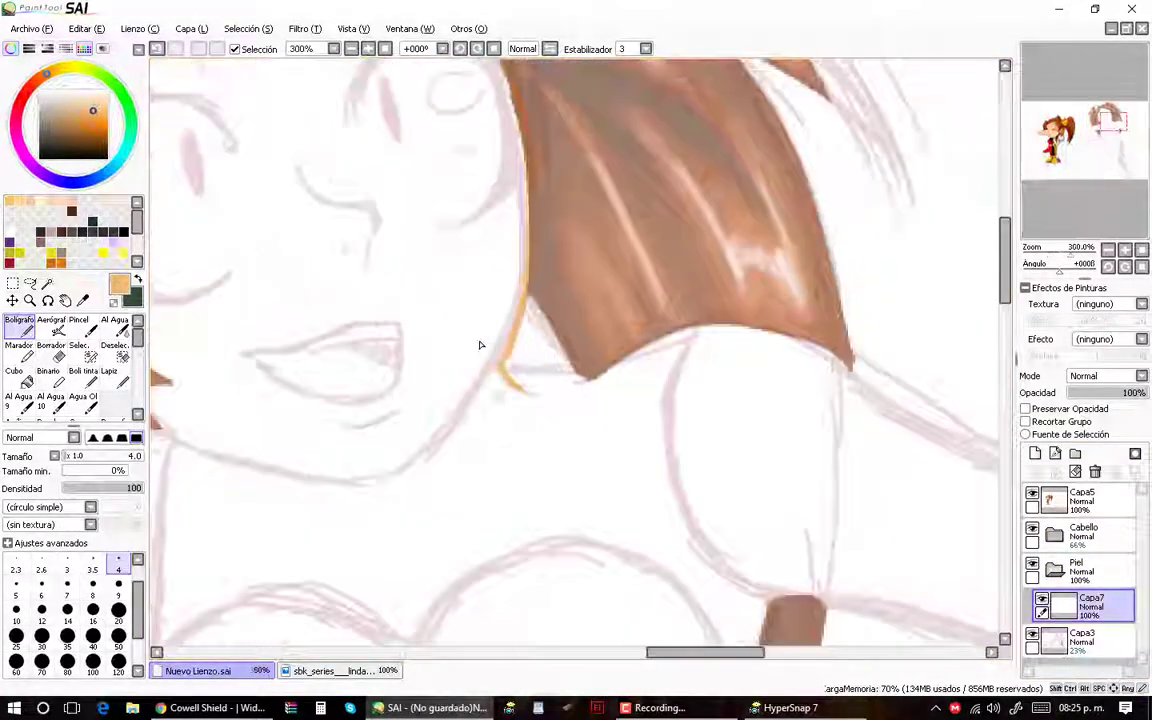
drag(470, 457, 290, 483)
scroll(455, 457, down, 1)
scroll(455, 457, up, 2)
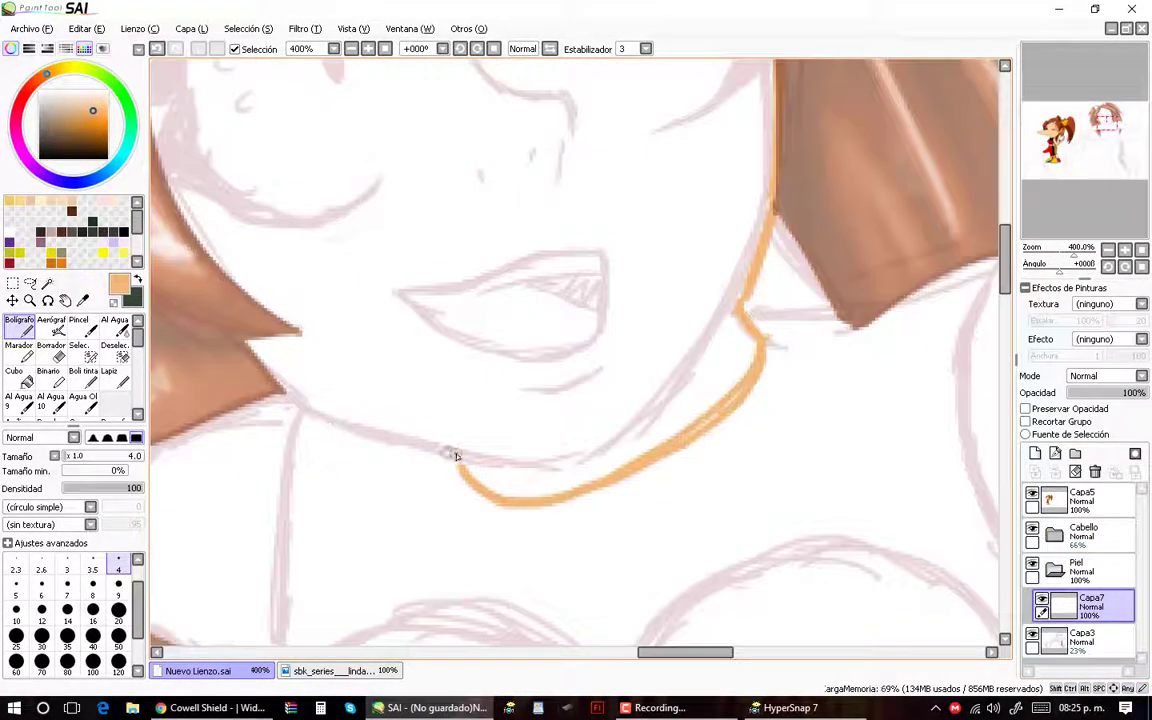
Step: Finish the jaw outline up to the cheek lock and clean up the line with the eraser at size 9
drag(298, 404, 270, 362)
key(e)
scroll(315, 428, up, 1)
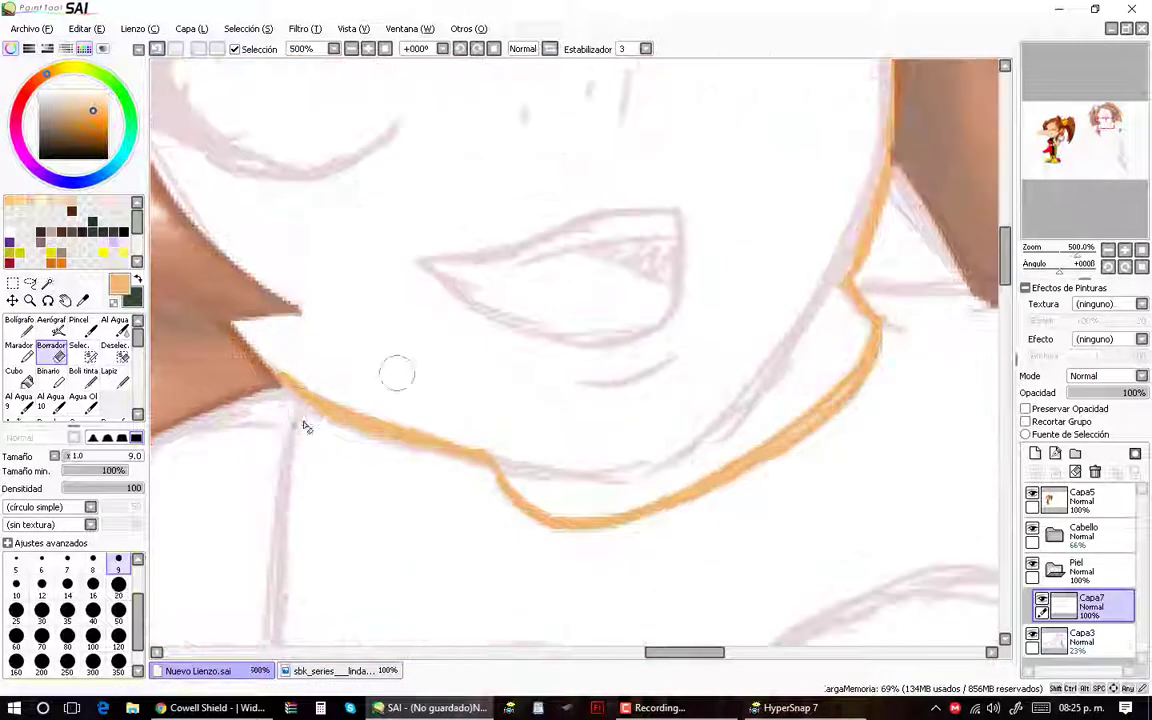
drag(853, 423, 755, 416)
scroll(717, 436, down, 2)
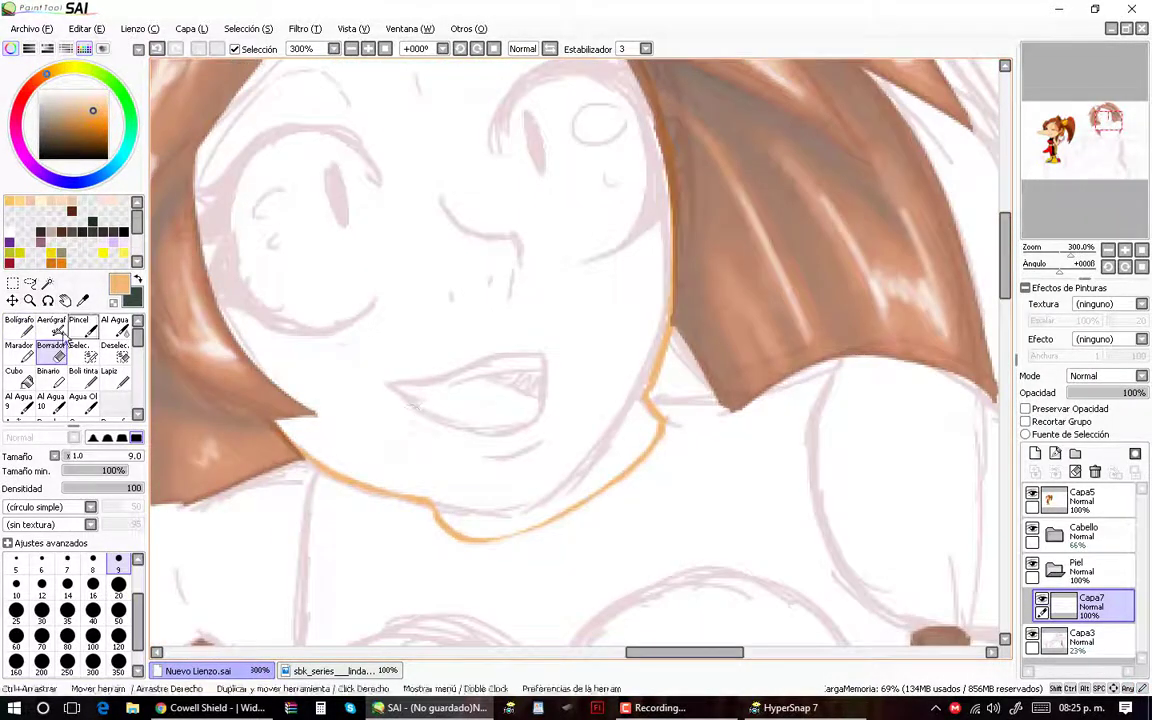
Step: Thicken the face outline beneath the back hair with the pen at size 9 and set the Cabello folder's opacity to 64%
key(n)
drag(600, 75, 597, 195)
scroll(655, 311, down, 3)
scroll(630, 334, up, 2)
click(1083, 535)
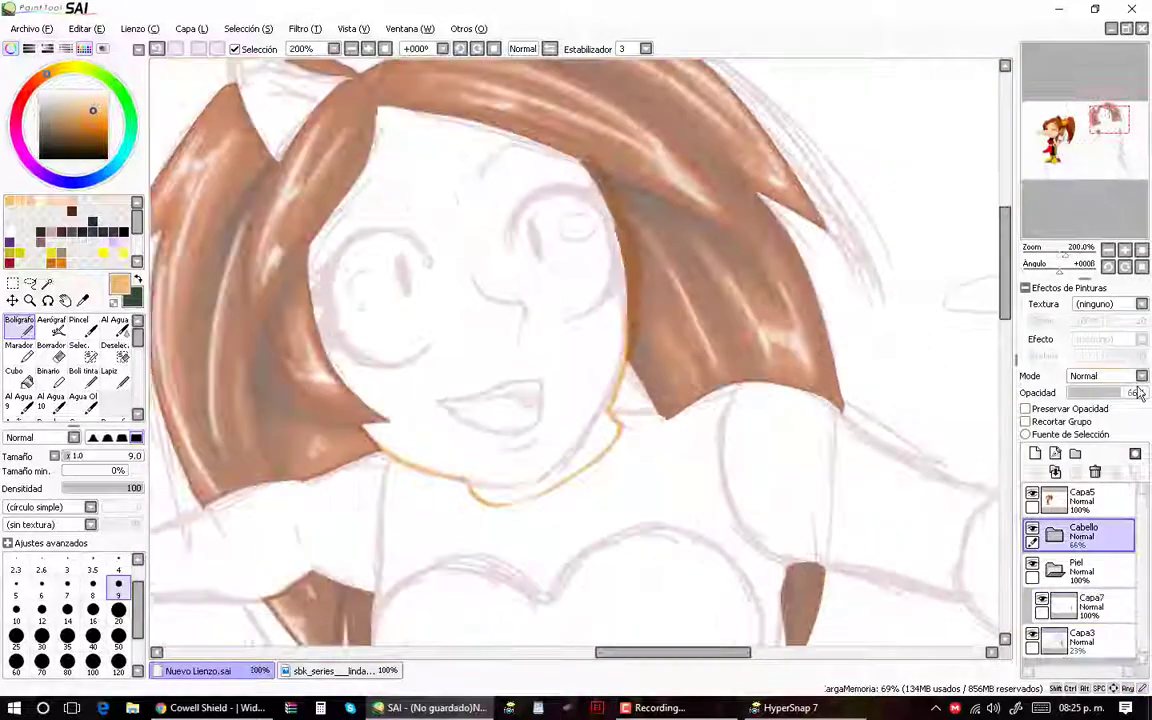
mouse_move(1120, 392)
mouse_down()
mouse_move(1145, 392)
mouse_move(1122, 397)
mouse_up()
Step: Close the face outline beneath the hair along the forehead and down the side to the cheek lock
scroll(480, 105, up, 1)
click(480, 105)
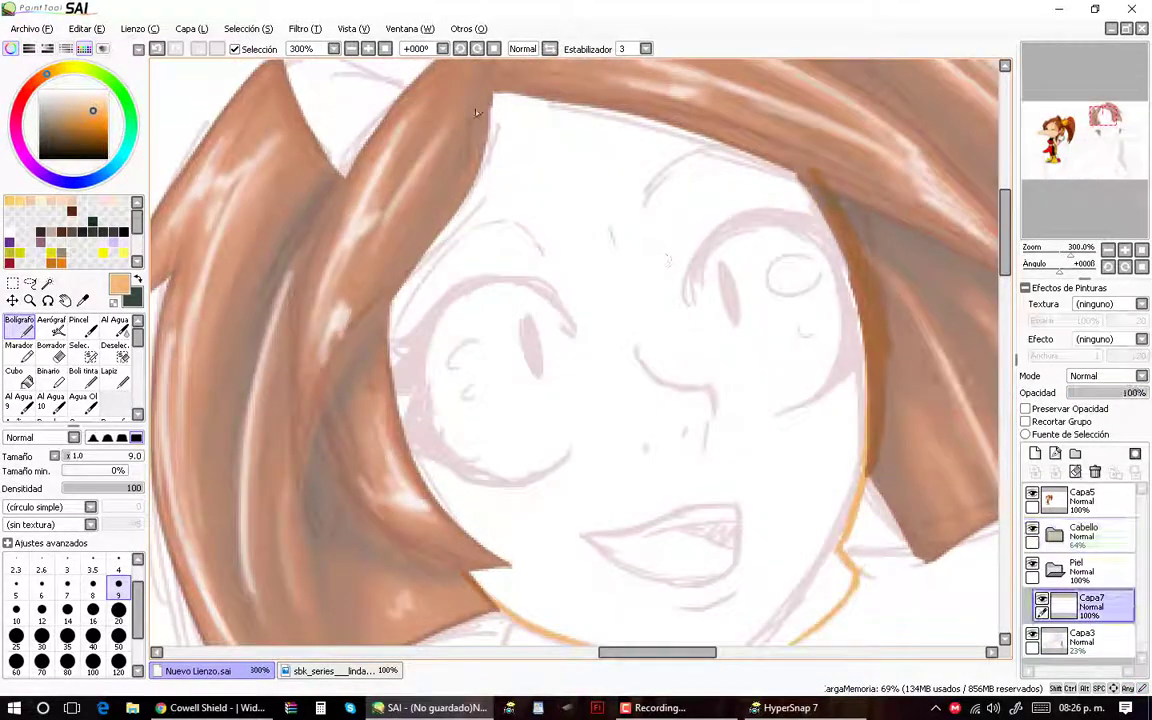
drag(476, 112, 520, 400)
scroll(520, 400, down, 2)
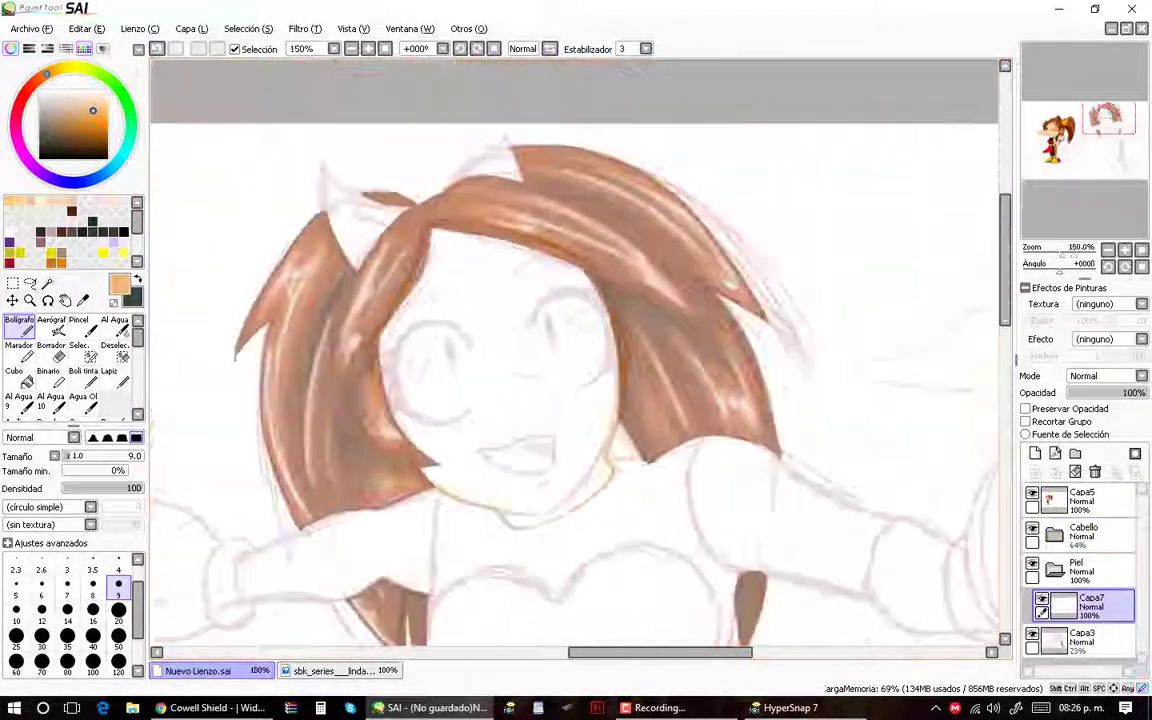
scroll(520, 400, up, 2)
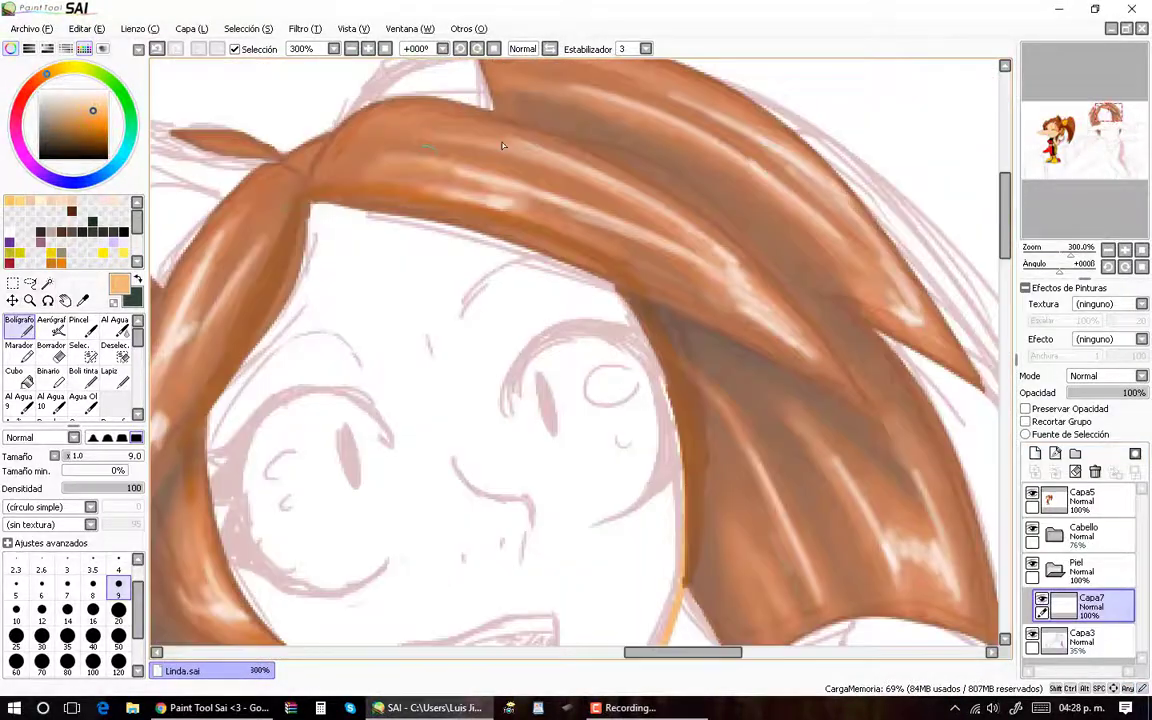
scroll(503, 146, down, 2)
scroll(560, 420, up, 2)
Step: Raise the Cabello folder's opacity to 96%, test the face outline with a magic wand selection on Capa7 and clear the selection
click(1085, 535)
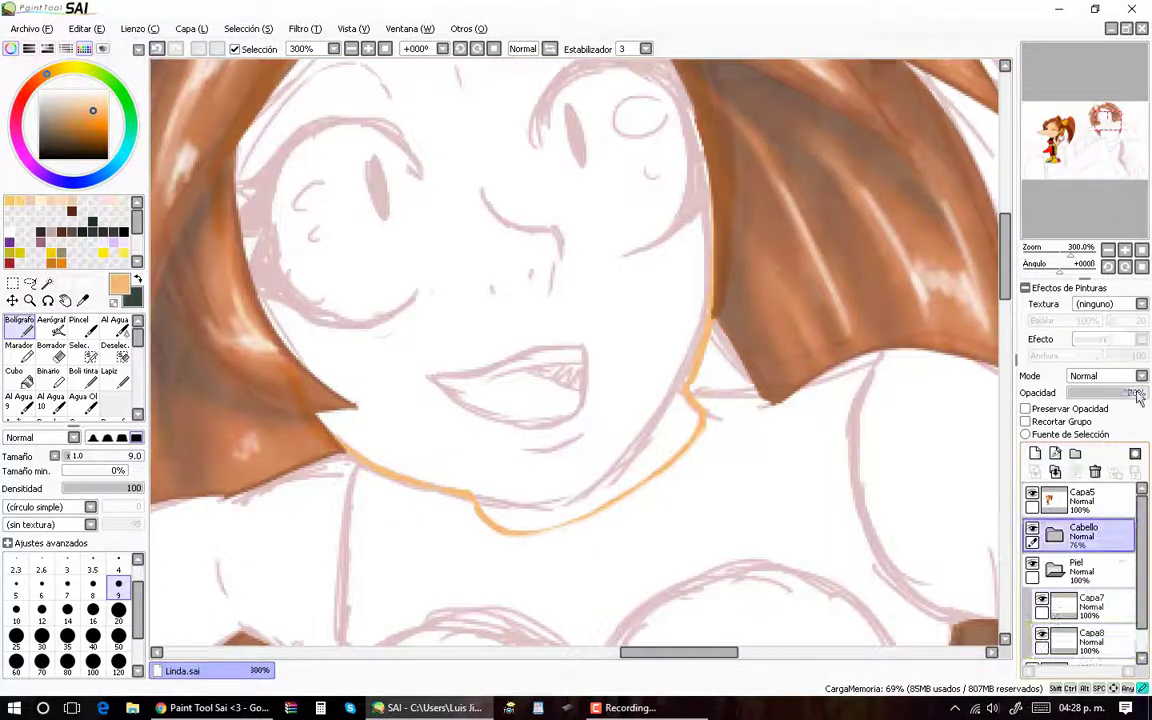
drag(1138, 397, 1145, 394)
scroll(484, 250, down, 1)
click(1085, 605)
click(47, 283)
click(587, 347)
scroll(553, 365, down, 1)
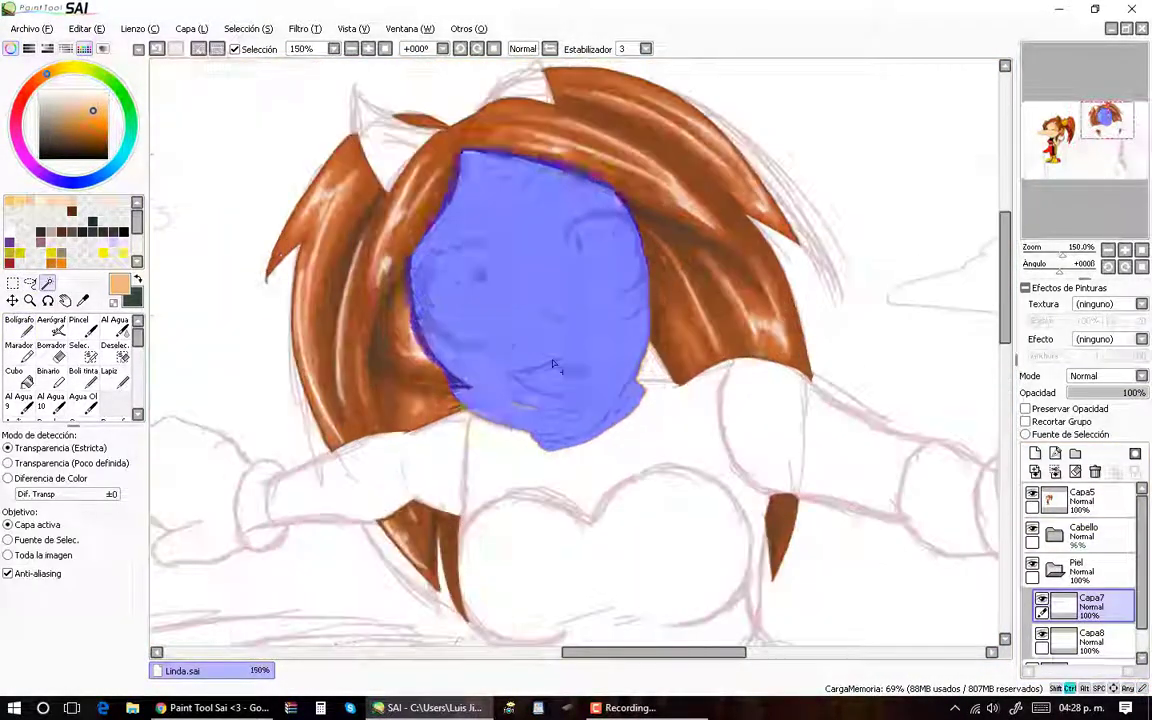
key(ctrl+d)
Step: Outline the bare arm opposite the thumbs-up hand in light orange with the pen at size 5, from beneath the hair to the armpit
key(n)
scroll(766, 261, up, 3)
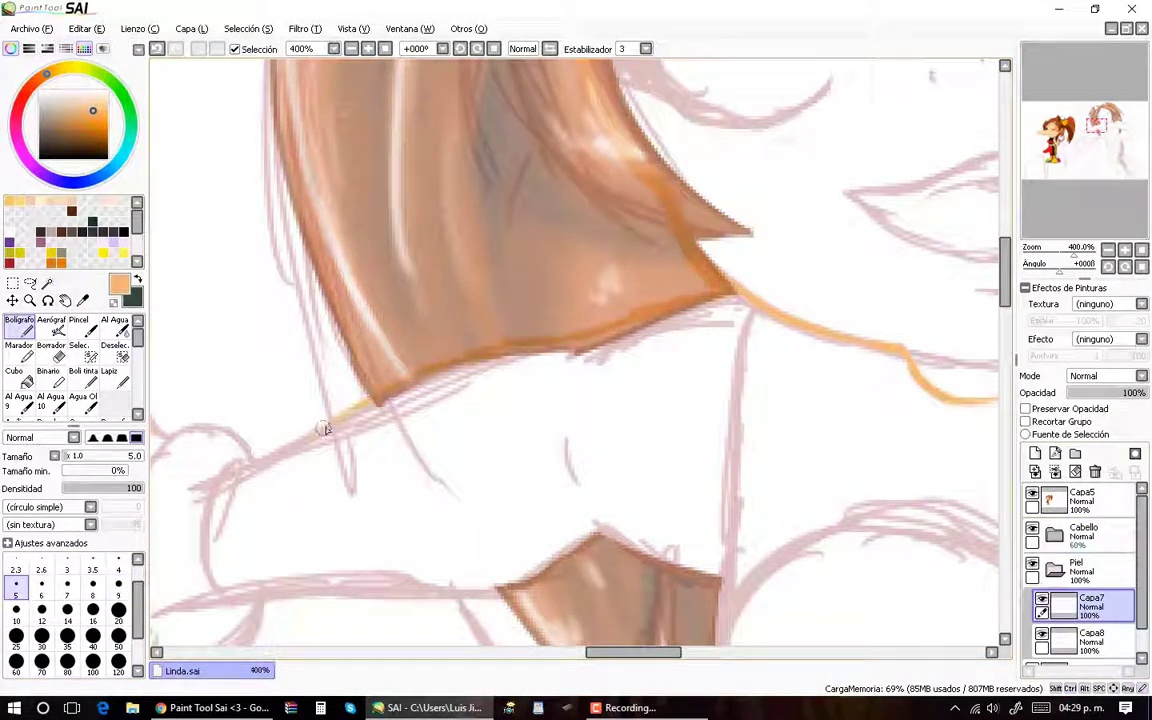
drag(324, 428, 298, 413)
scroll(530, 484, up, 1)
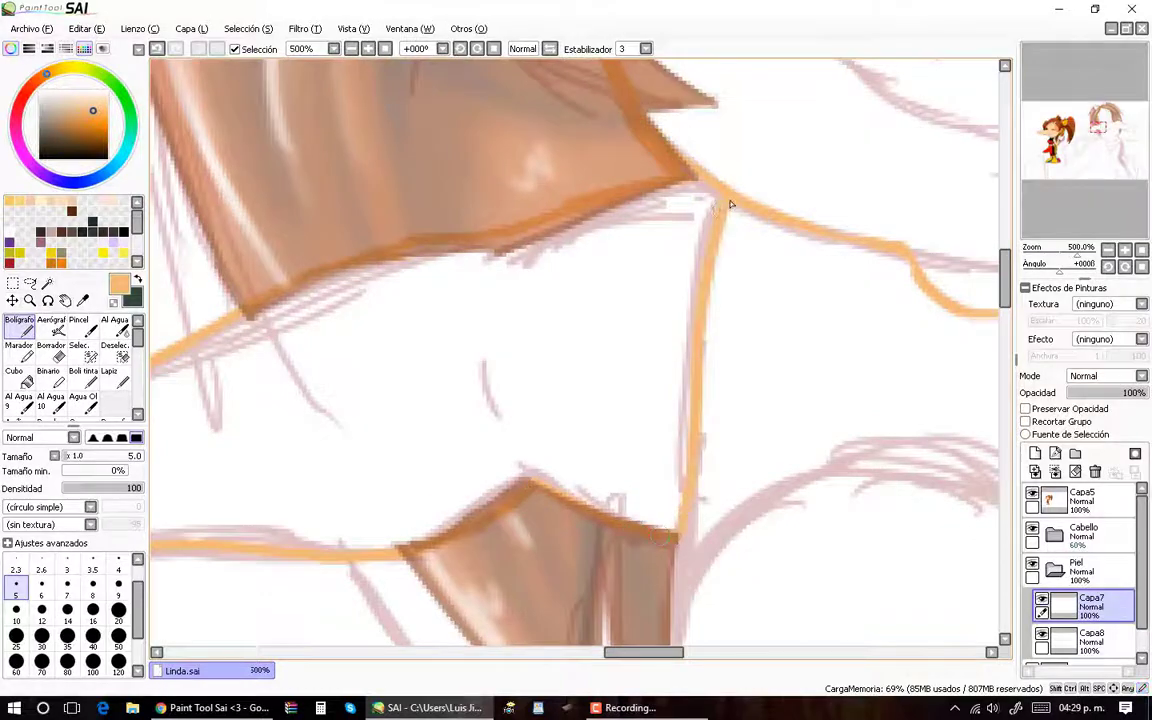
Step: Outline the thumbs-up arm from shoulder to wrist and the bare midriff in light orange
scroll(730, 204, down, 2)
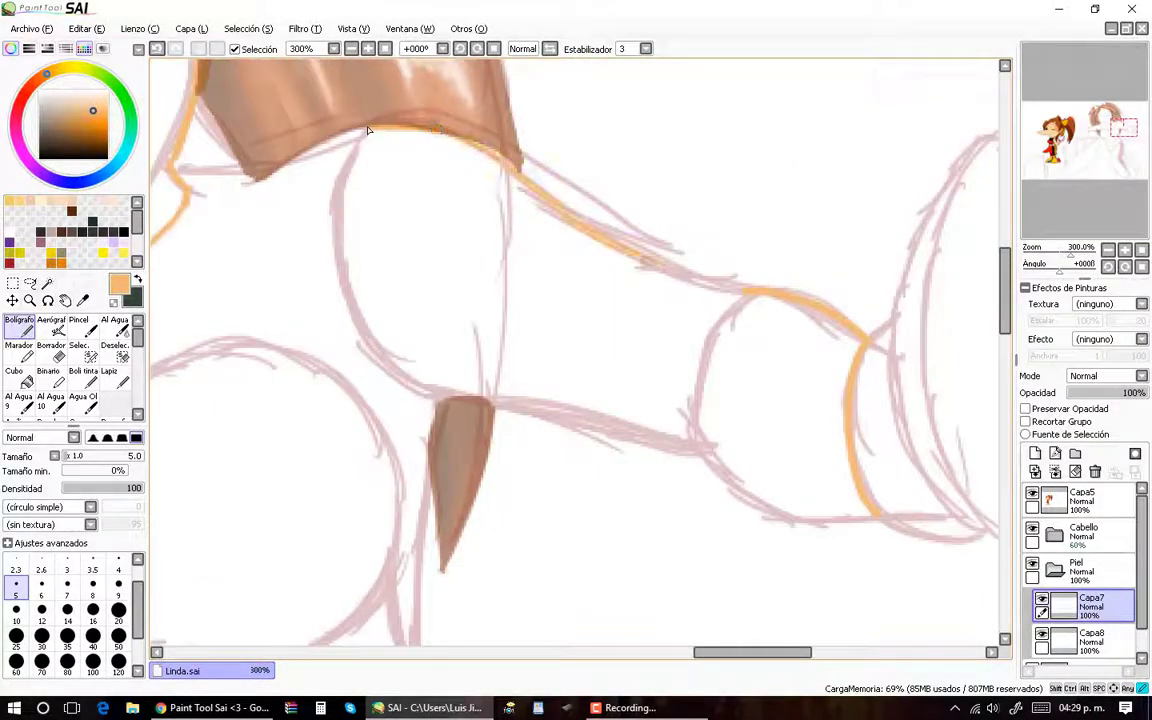
scroll(690, 446, down, 4)
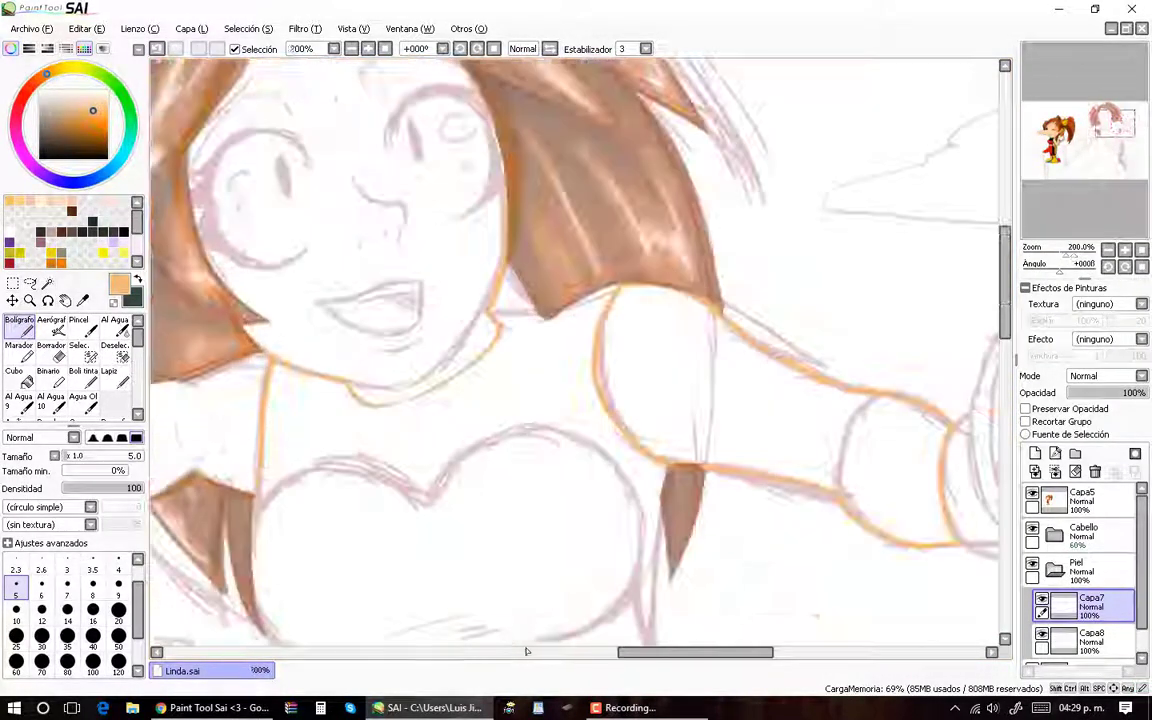
scroll(507, 485, up, 4)
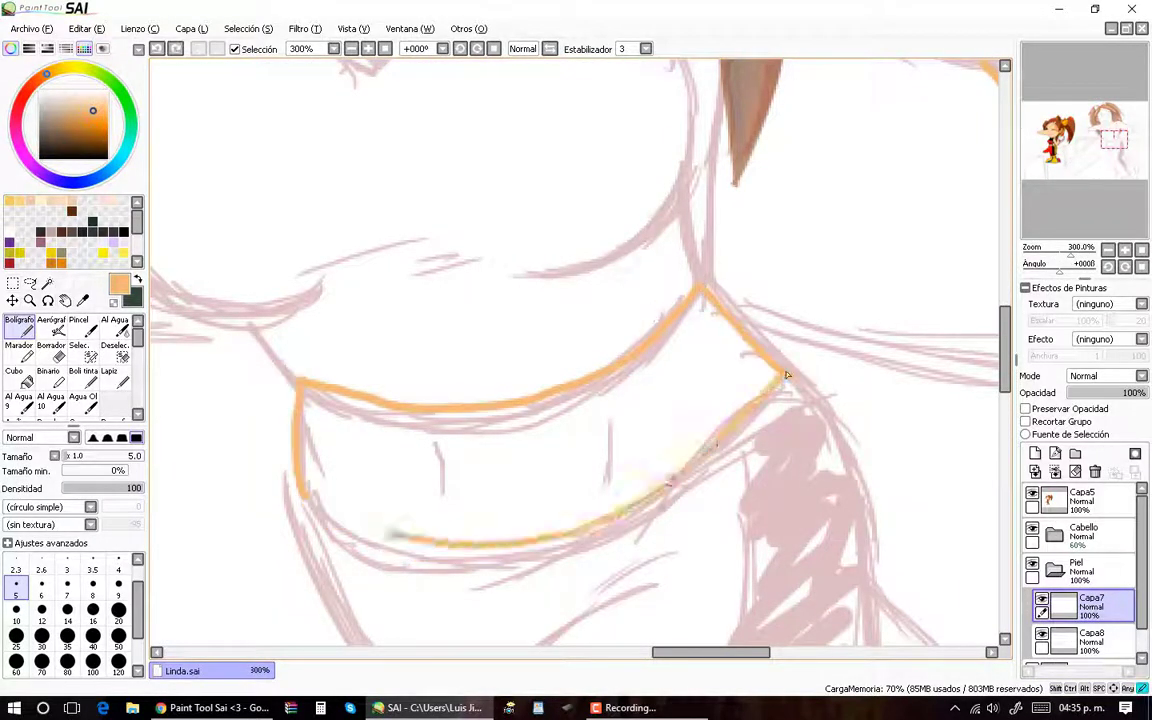
scroll(463, 334, down, 3)
scroll(463, 334, up, 3)
Step: Select the outlined skin areas with the magic wand and fill them with light peach on Capa8
click(1090, 638)
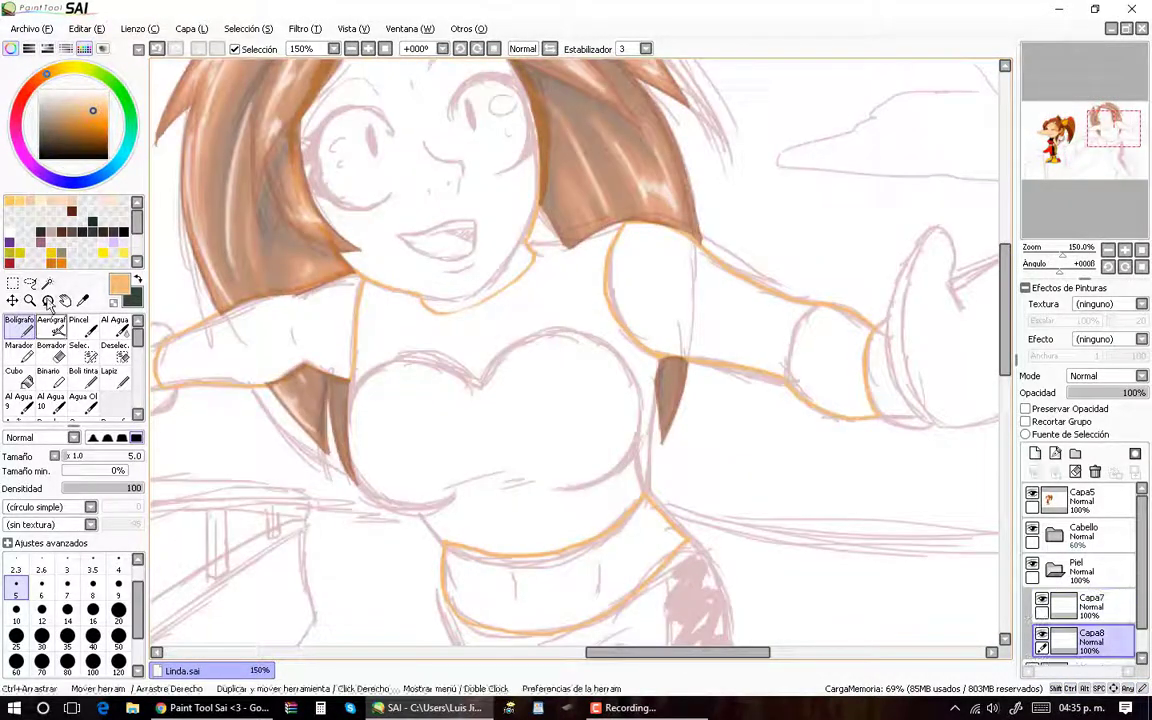
click(47, 283)
click(580, 350)
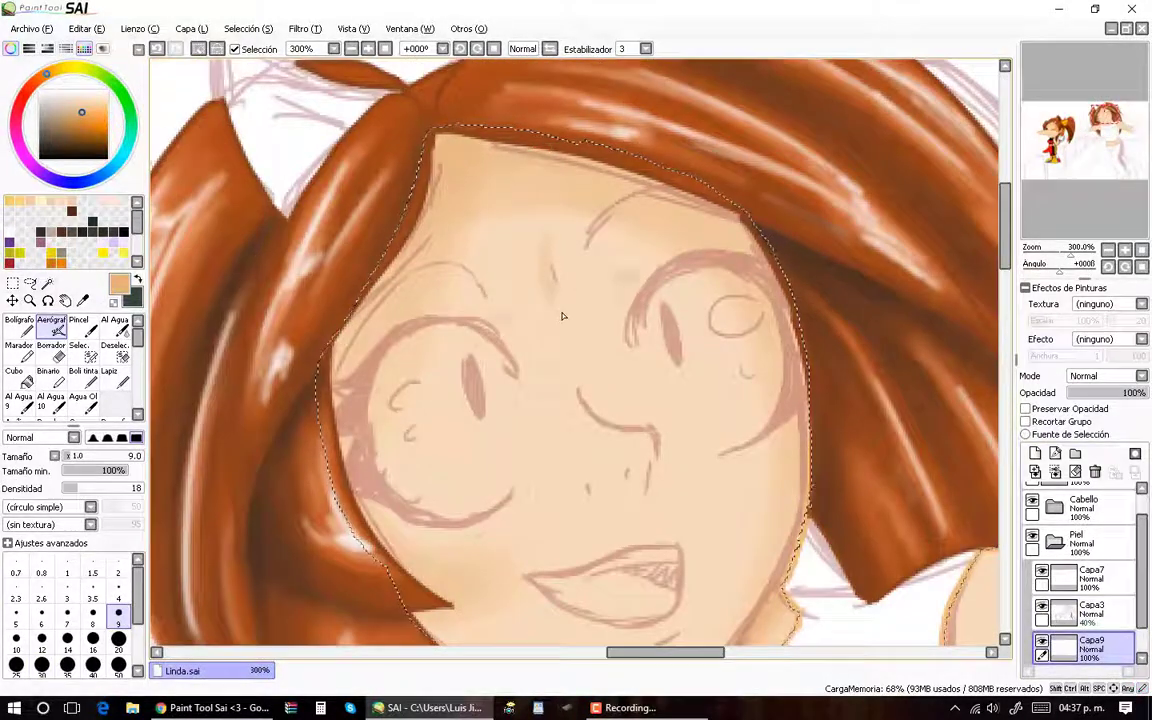
Step: Hide the Capa3 sketch and airbrush soft brow and nose shadows at size 9 and density 18, softening them with the eraser
scroll(635, 424, down, 1)
click(1042, 608)
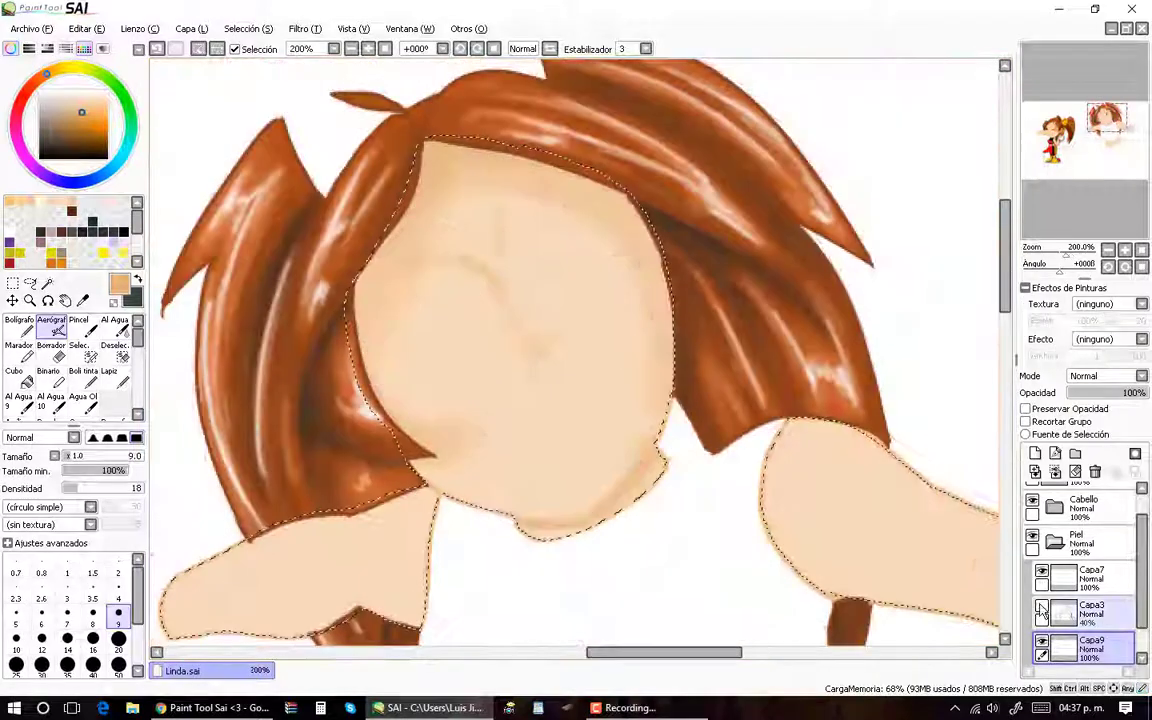
scroll(545, 398, up, 1)
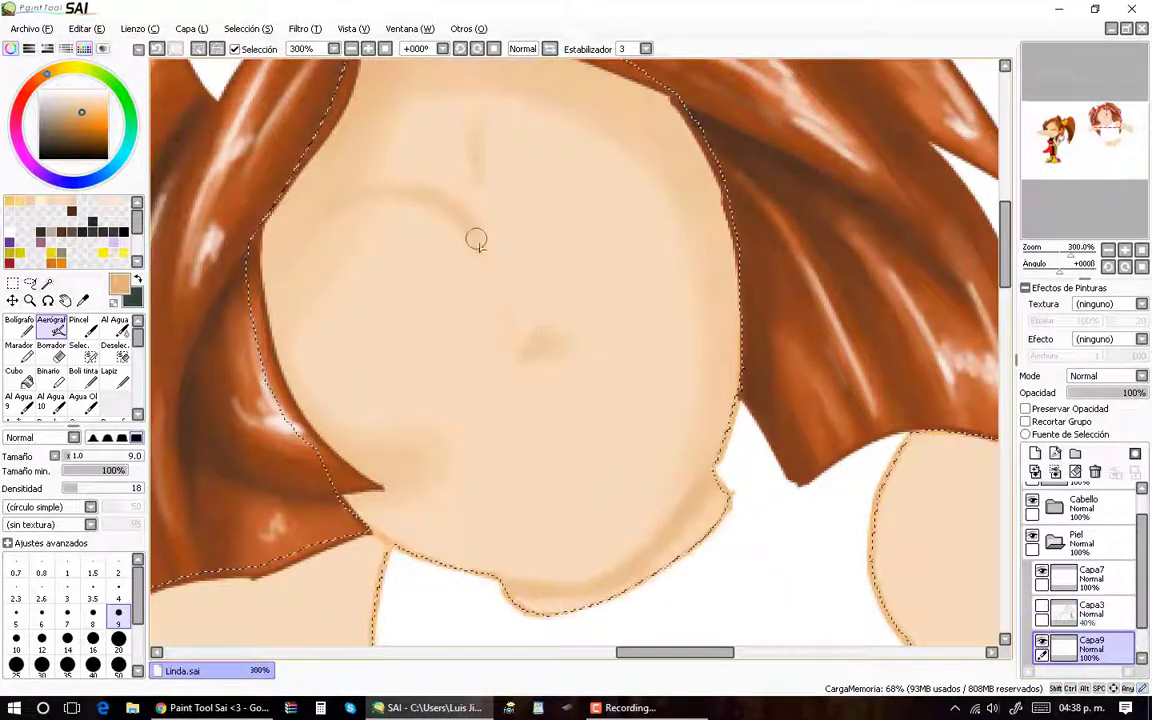
scroll(476, 240, down, 2)
scroll(553, 226, up, 1)
key(e)
scroll(575, 311, up, 1)
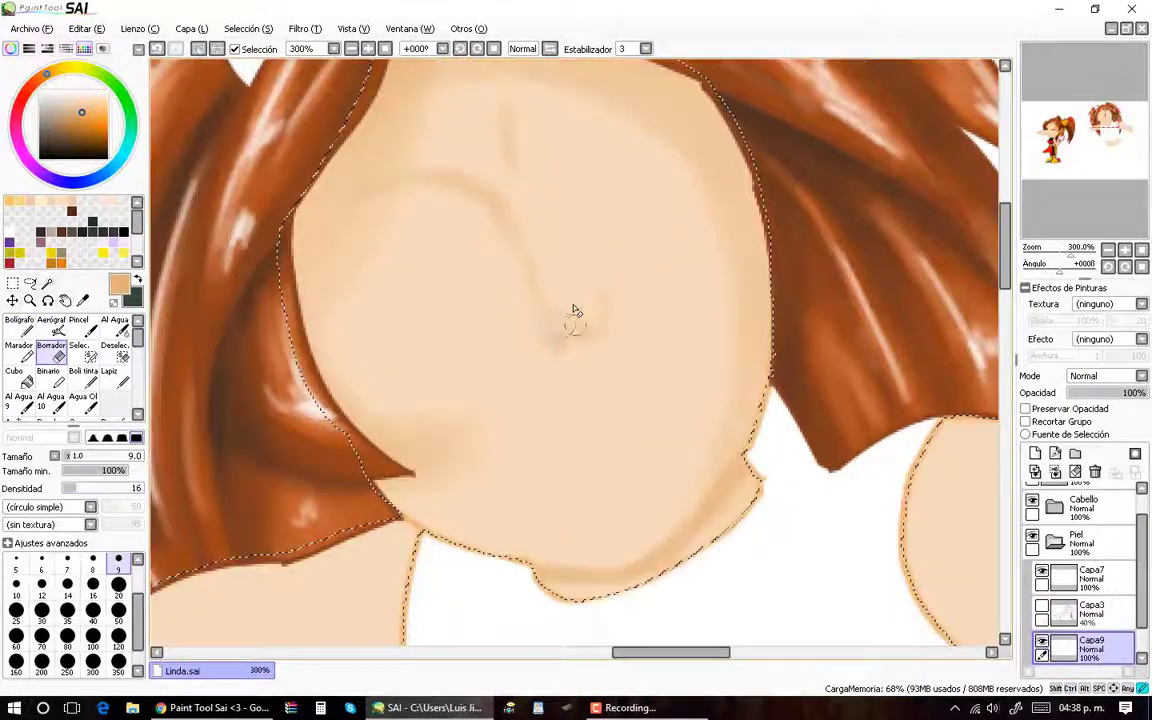
Step: Erase the brow, eye and nose shading from the face with the eraser at size 50 and density 16
key(v)
scroll(553, 347, down, 2)
scroll(553, 347, up, 1)
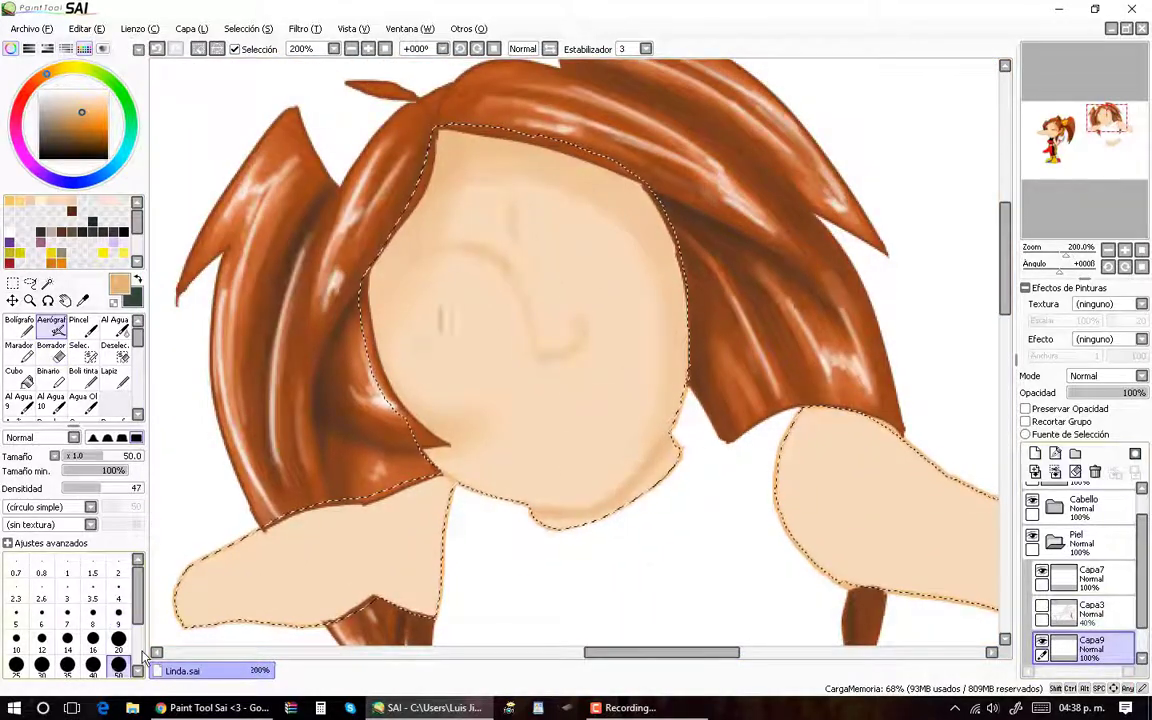
key(e)
scroll(128, 625, down, 2)
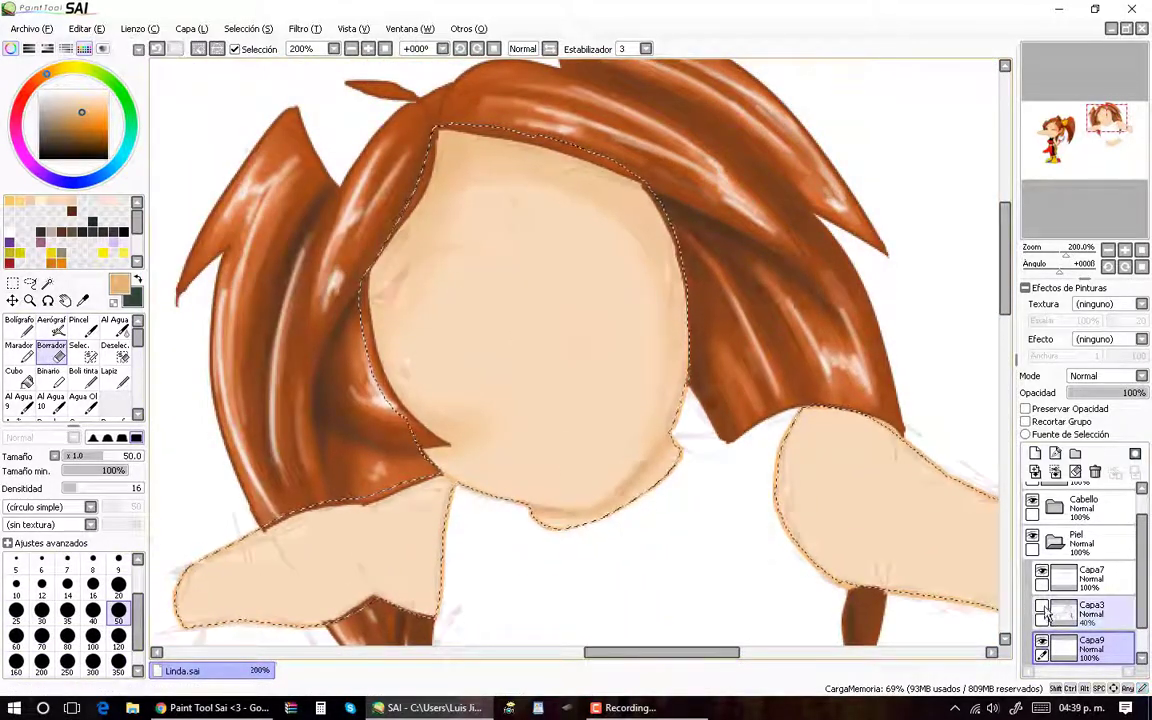
Step: Airbrush soft shading on the face and nose on Capa9, using size 9 and density 18 for the nose and checking against the Capa3 sketch
click(1042, 606)
key(v)
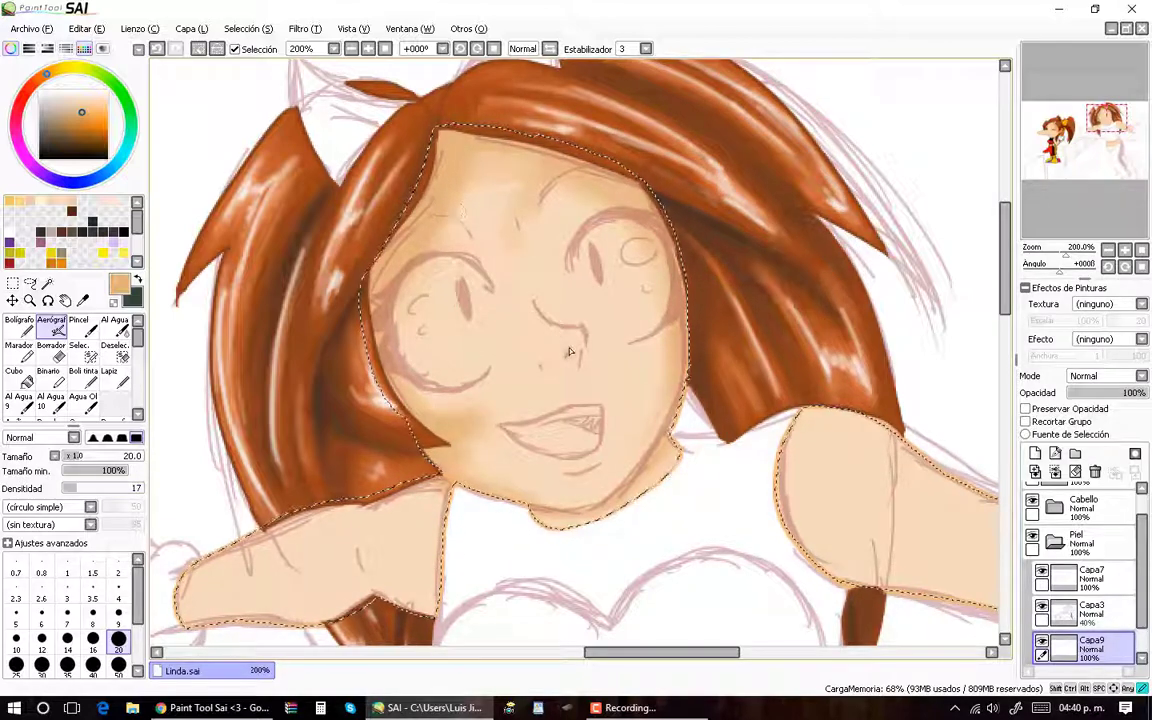
scroll(570, 350, down, 1)
click(1042, 606)
scroll(205, 474, up, 1)
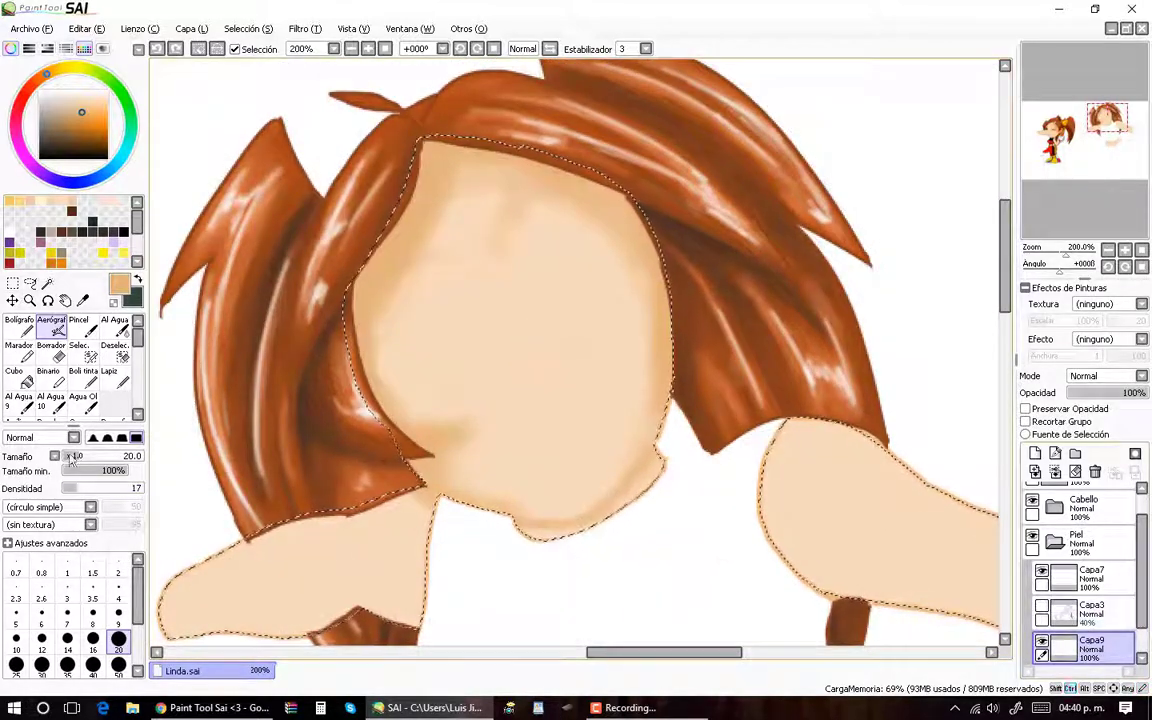
scroll(518, 360, up, 1)
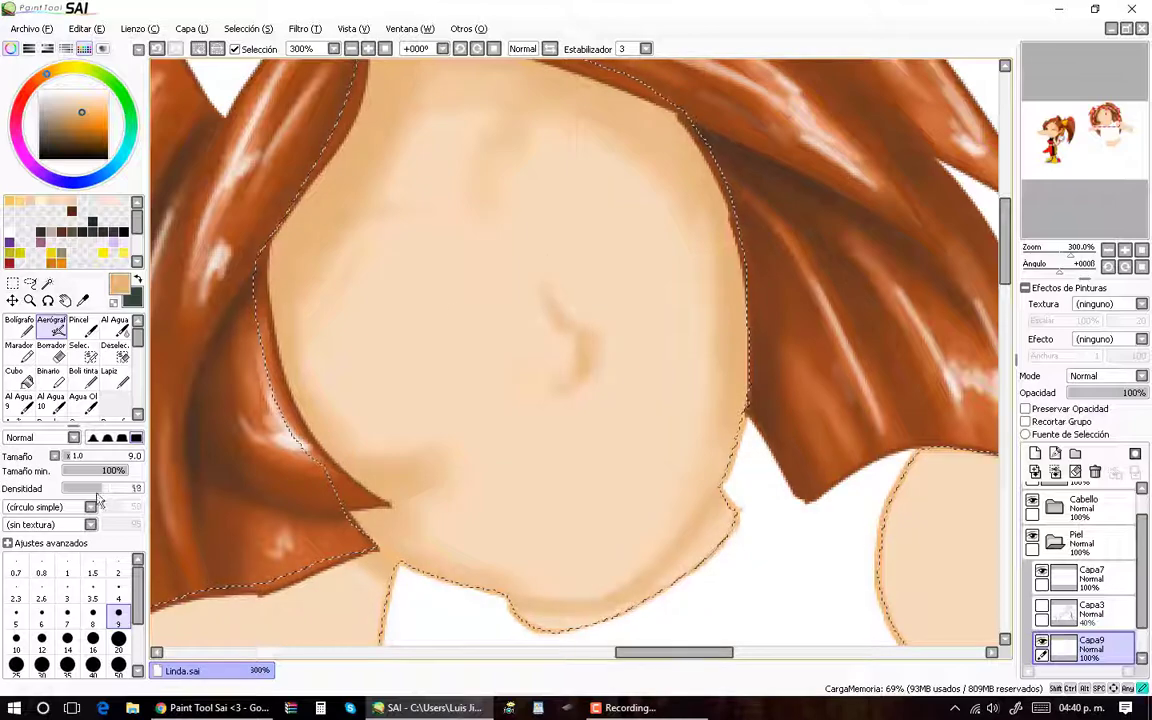
scroll(570, 350, down, 2)
scroll(570, 350, up, 1)
Step: Show the Capa3 sketch and airbrush soft shadows along both arms at density 12, with brush sizes 20 and 35
click(1042, 606)
click(118, 638)
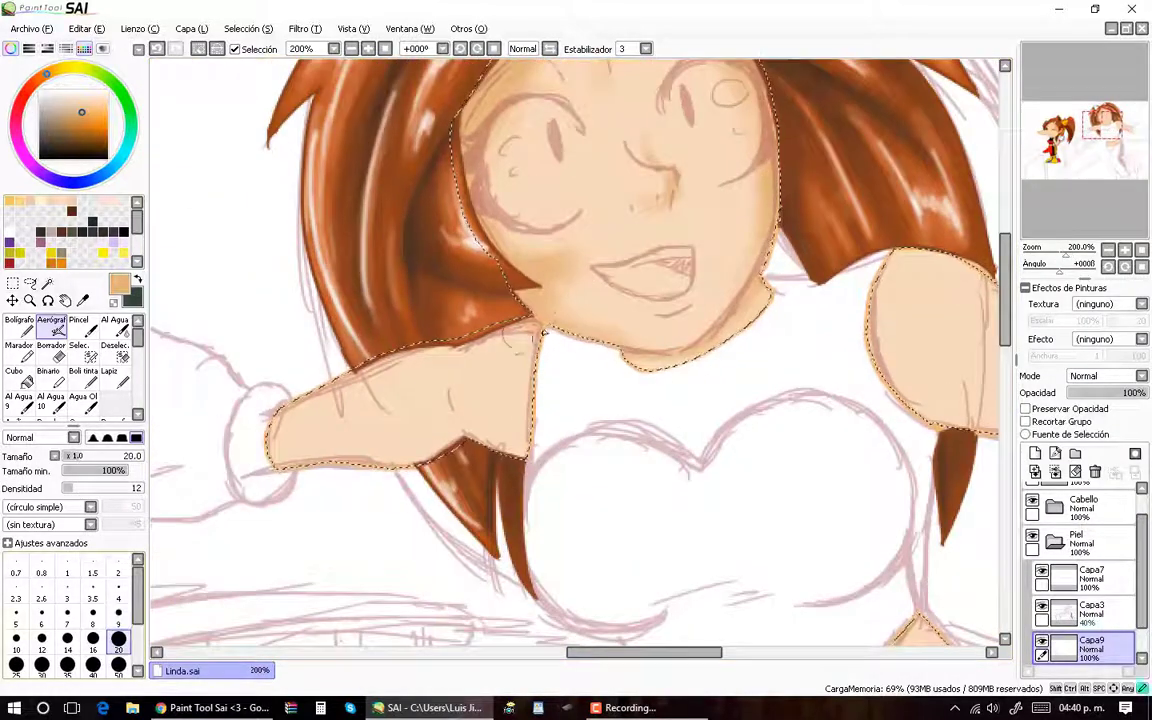
scroll(290, 400, down, 1)
scroll(604, 403, up, 1)
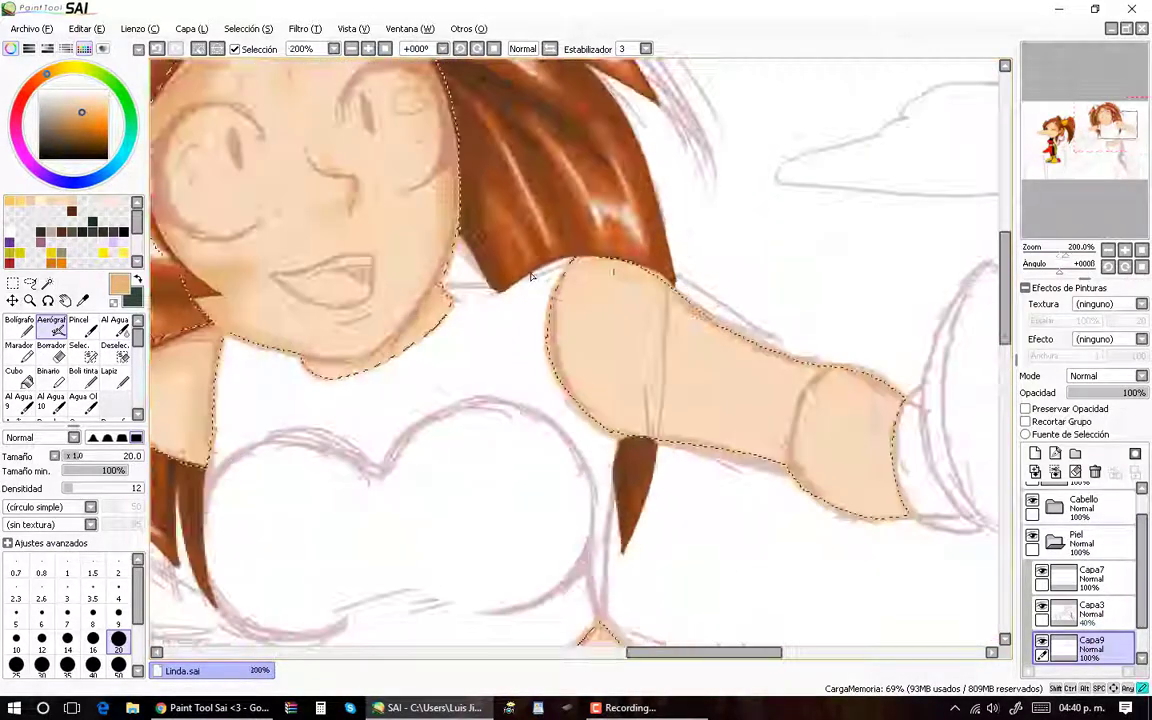
drag(589, 369, 444, 314)
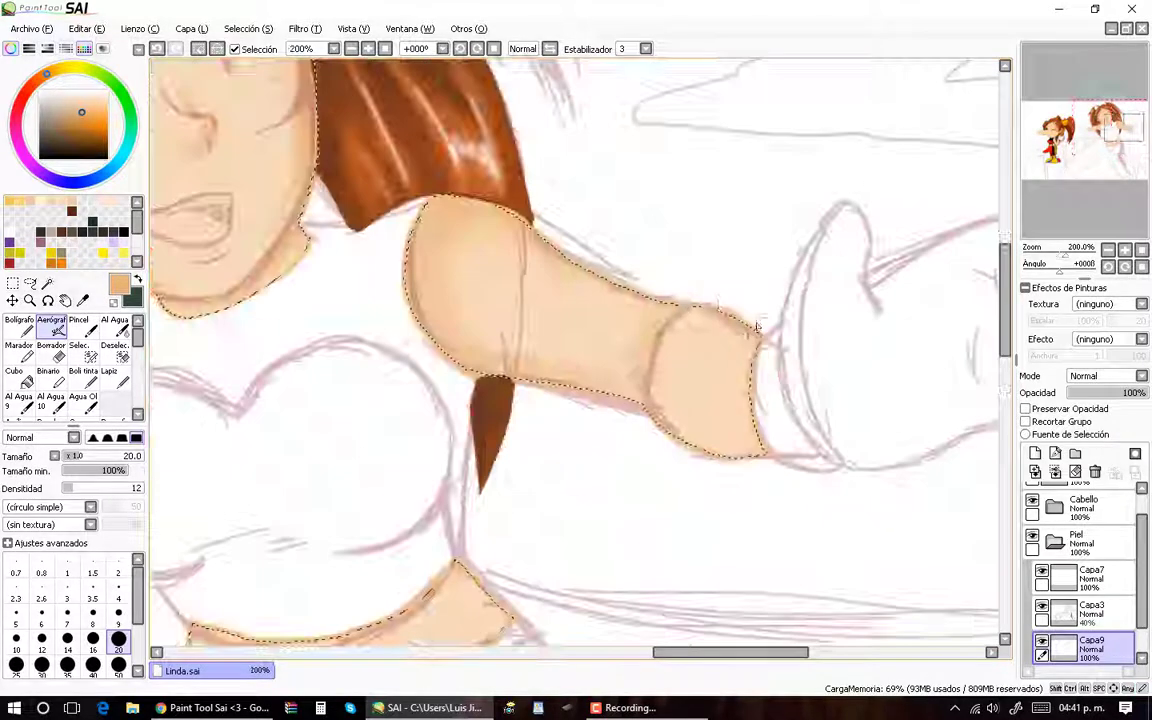
mouse_move(680, 330)
mouse_down()
mouse_move(670, 410)
mouse_move(600, 405)
mouse_up()
key(bracketright)
key(bracketright)
key(bracketright)
scroll(634, 282, down, 2)
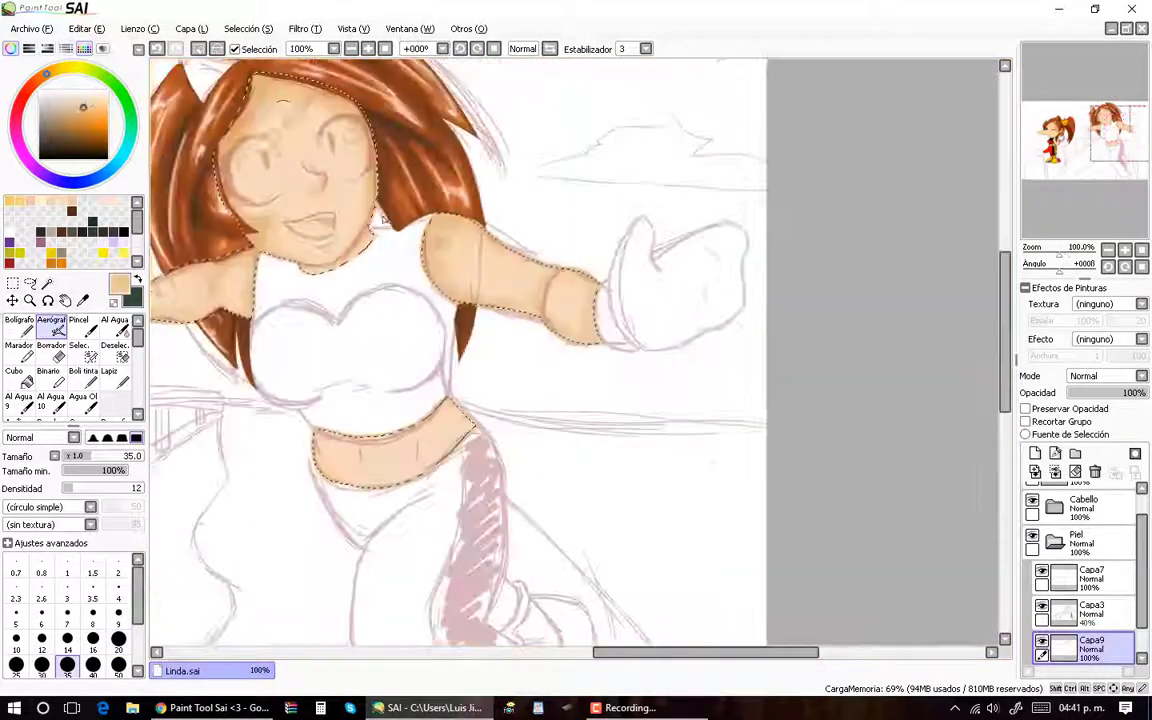
Step: Airbrush the midriff's muscle folds and lower edge at sizes 9 and 20, hiding the Capa3 sketch to judge the shading
scroll(476, 329, up, 2)
click(118, 612)
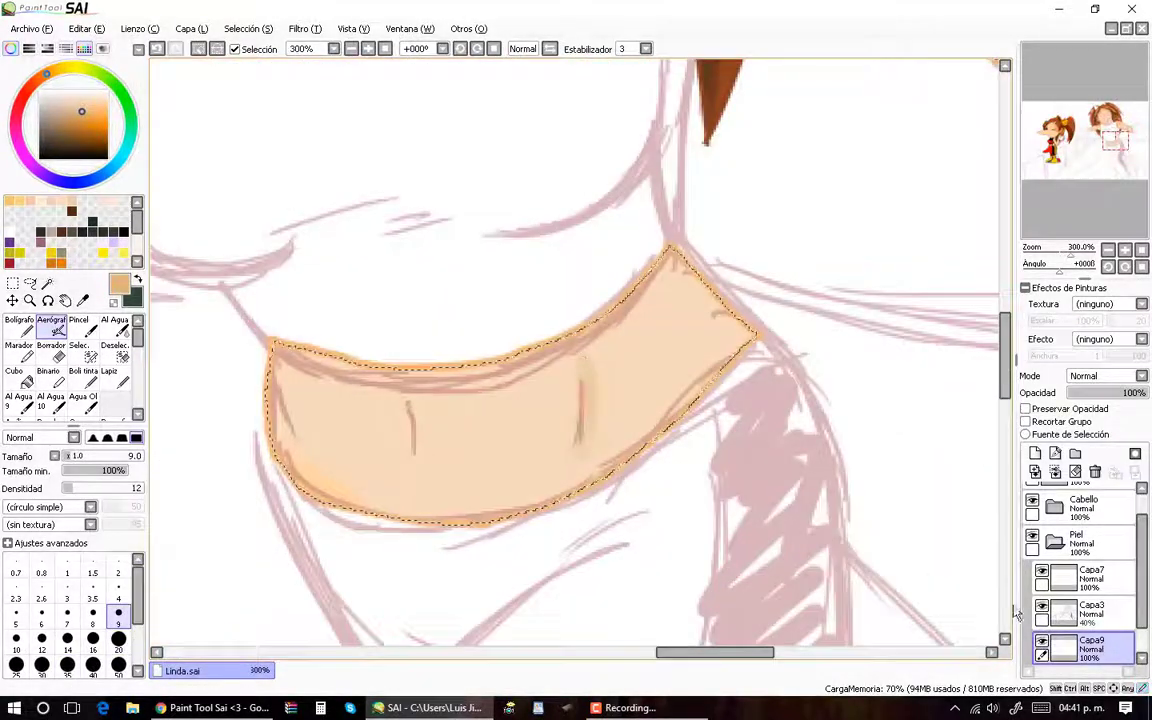
click(1042, 607)
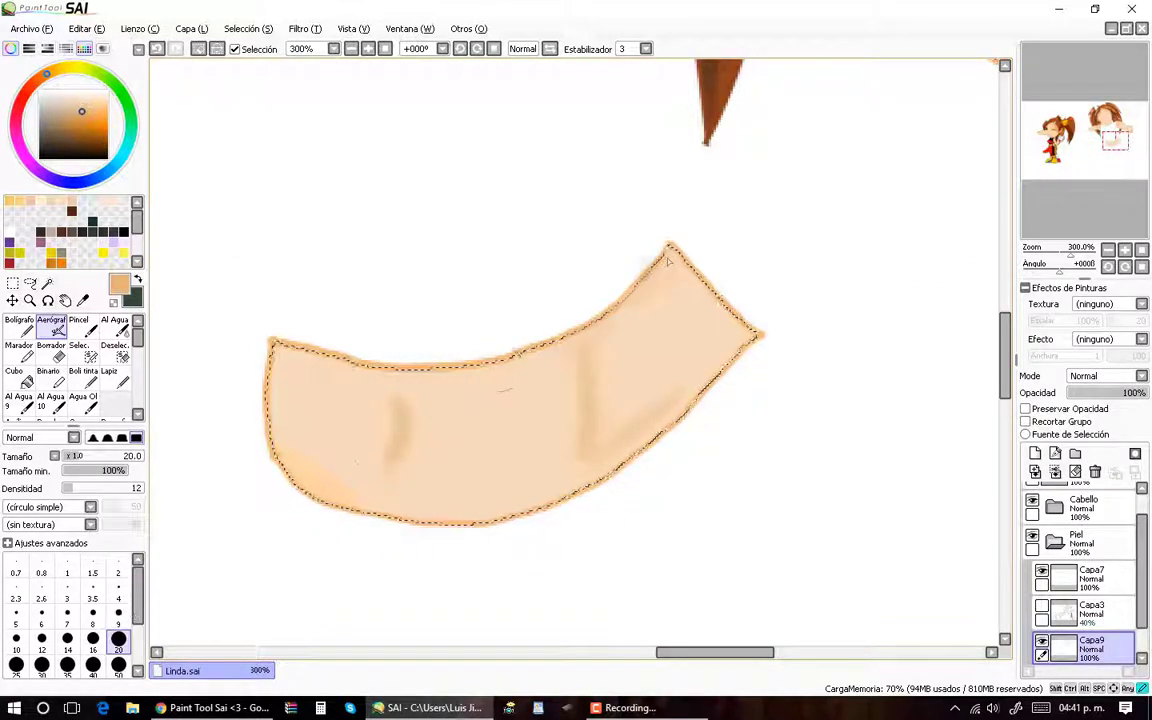
scroll(281, 416, down, 4)
scroll(560, 350, up, 2)
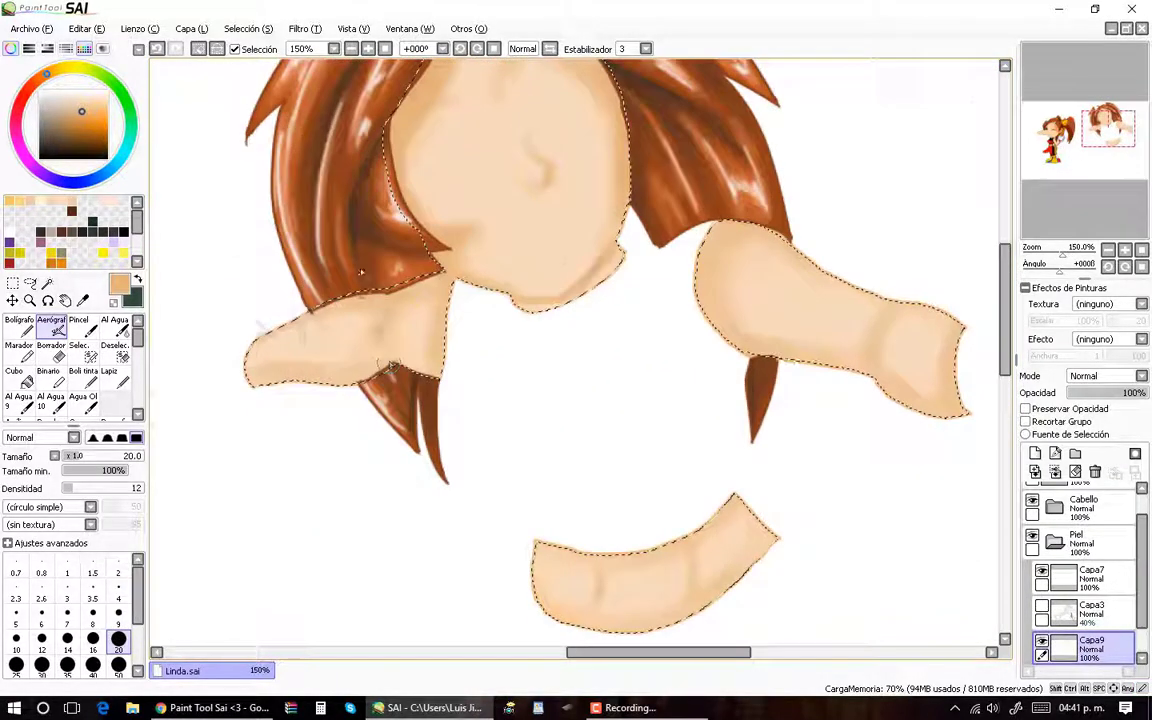
scroll(560, 350, down, 2)
Step: Merge the Capa9 shading into Capa8 and move the Capa3 sketch, at 53% opacity, out of and below the Piel folder
click(1042, 607)
drag(1090, 612, 1090, 660)
scroll(565, 250, up, 2)
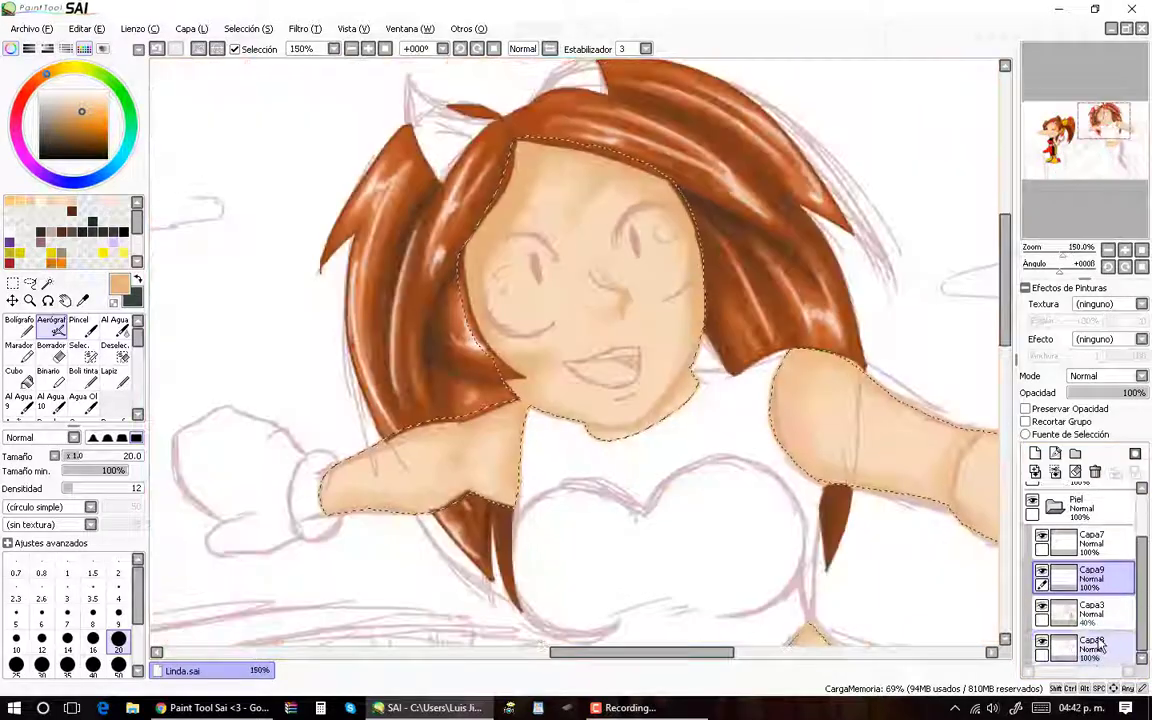
drag(1090, 612, 1090, 660)
click(1090, 577)
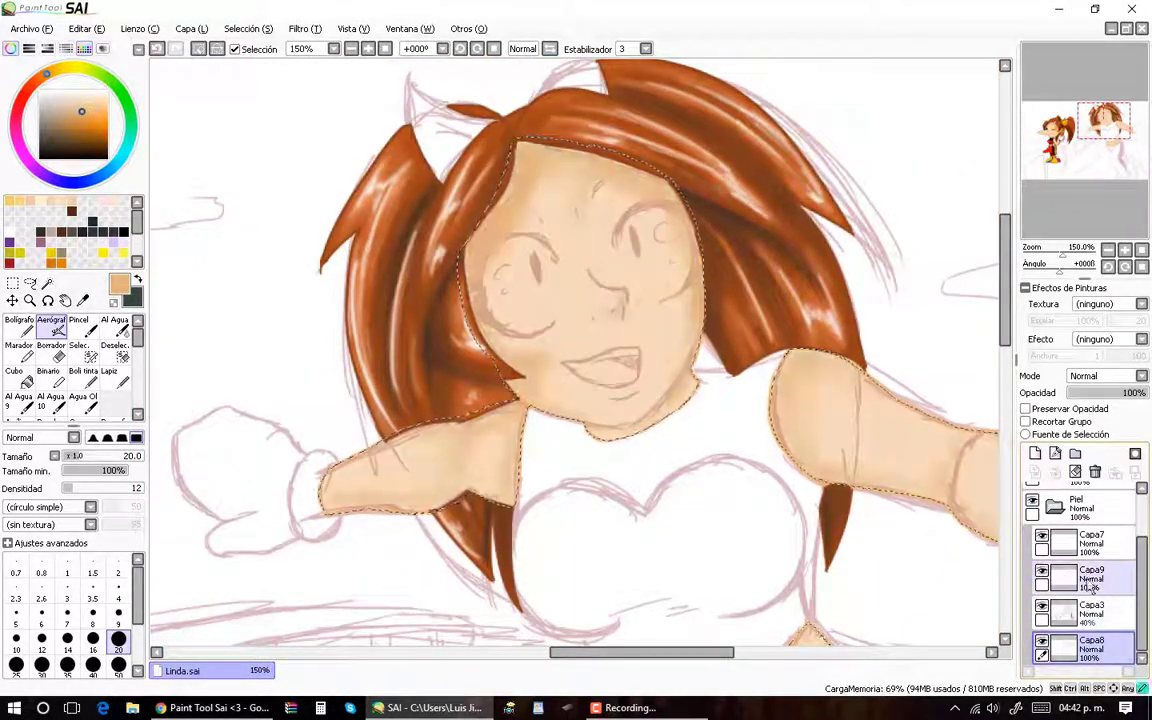
scroll(575, 350, down, 1)
key(ctrl+e)
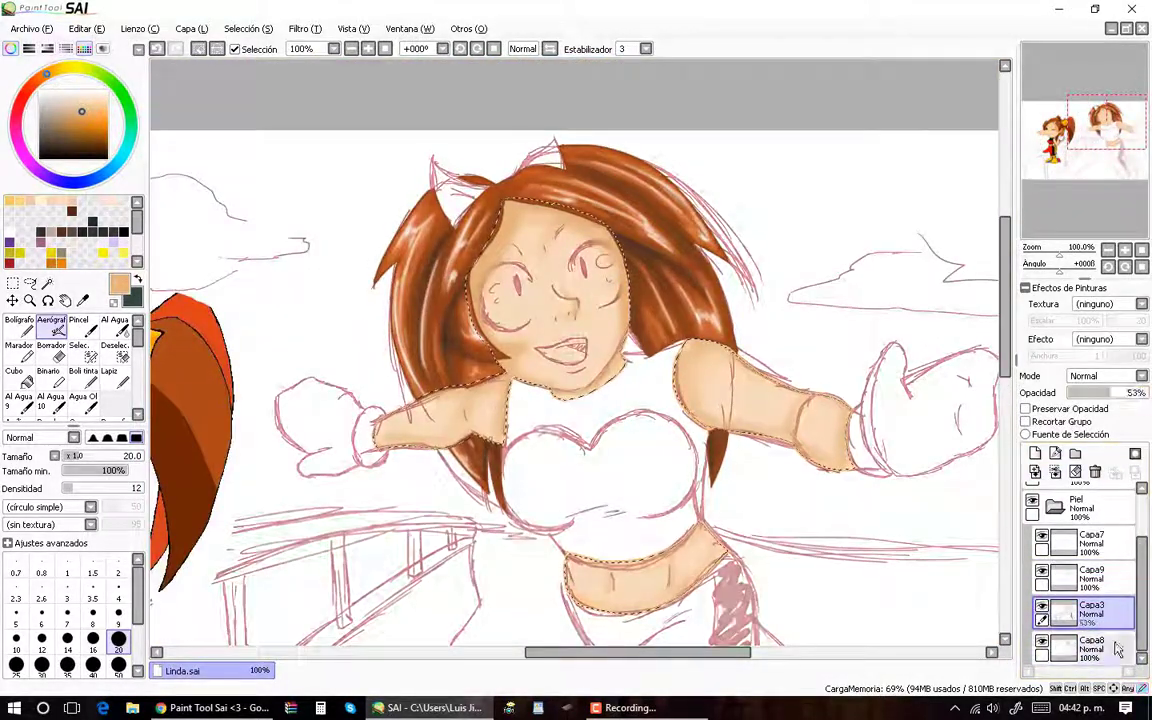
click(1088, 614)
mouse_move(1087, 632)
mouse_down()
mouse_move(1098, 548)
mouse_move(1098, 565)
mouse_up()
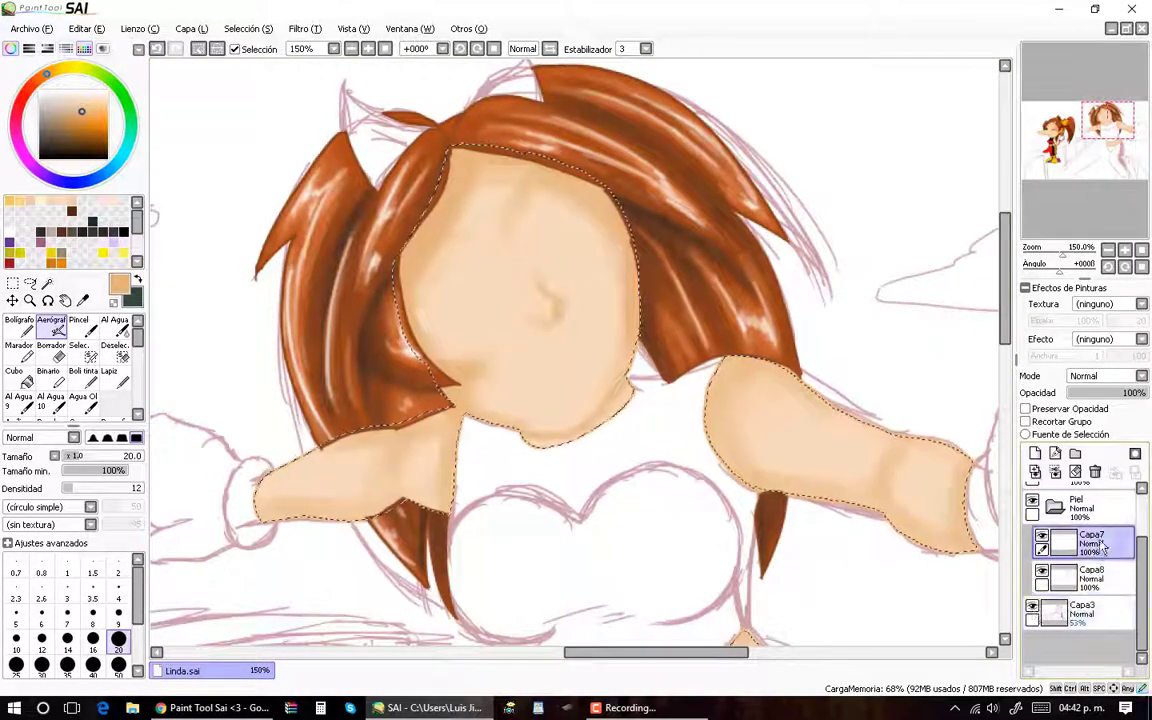
Step: Create a Rostro folder above Piel with a new layer inside, and lower the Piel folder's opacity to 67%
click(1090, 505)
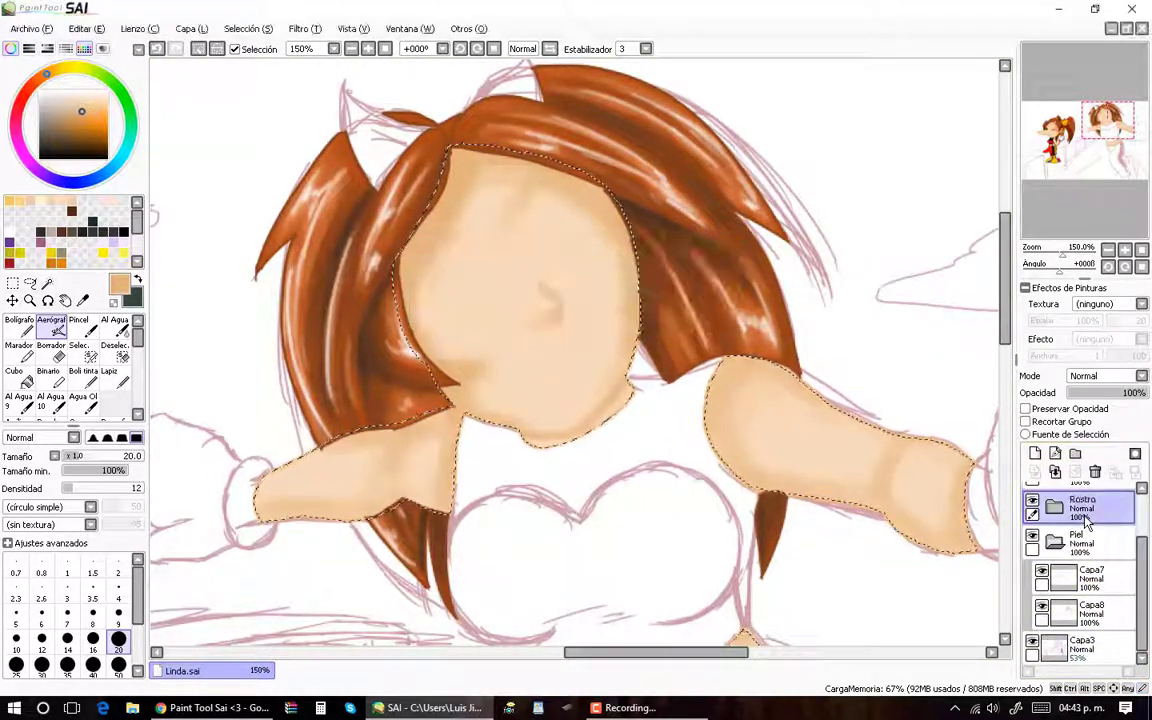
click(1035, 453)
scroll(524, 303, up, 3)
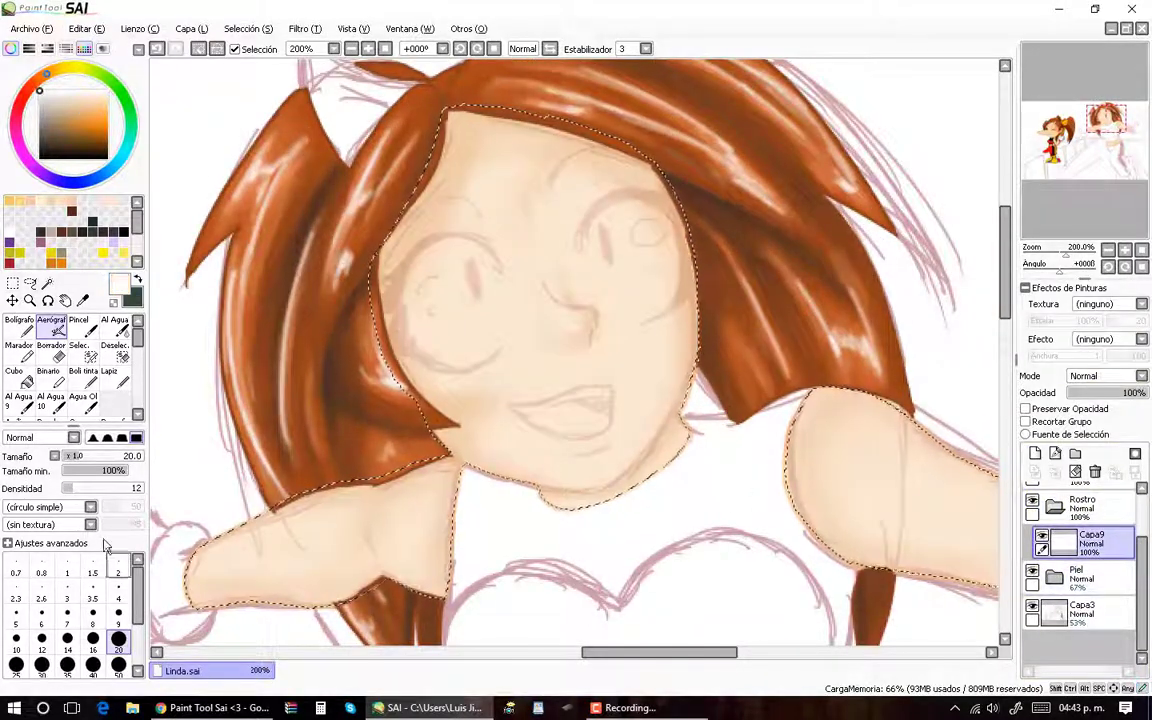
Step: Outline both eyes as white ovals over the sketch with the pen (Bolígrafo) at size 9
click(22, 319)
scroll(524, 303, up, 2)
mouse_move(372, 287)
mouse_down()
mouse_move(473, 465)
mouse_move(553, 270)
mouse_up()
drag(785, 175, 580, 205)
drag(577, 183, 683, 205)
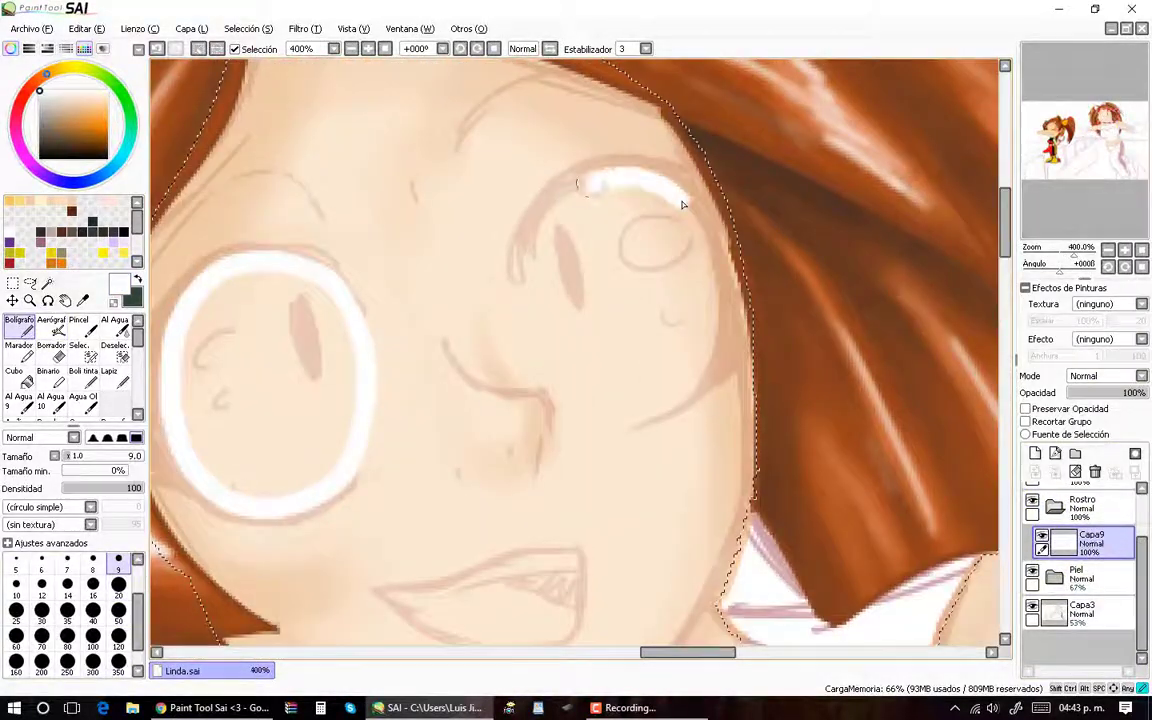
scroll(600, 300, down, 3)
Step: Draw the left eye's lid lines and jagged outer lashes in black with the pen at size 4
scroll(600, 300, up, 1)
key(bracketleft)
key(bracketleft)
key(bracketleft)
key(bracketleft)
key(bracketleft)
key(x)
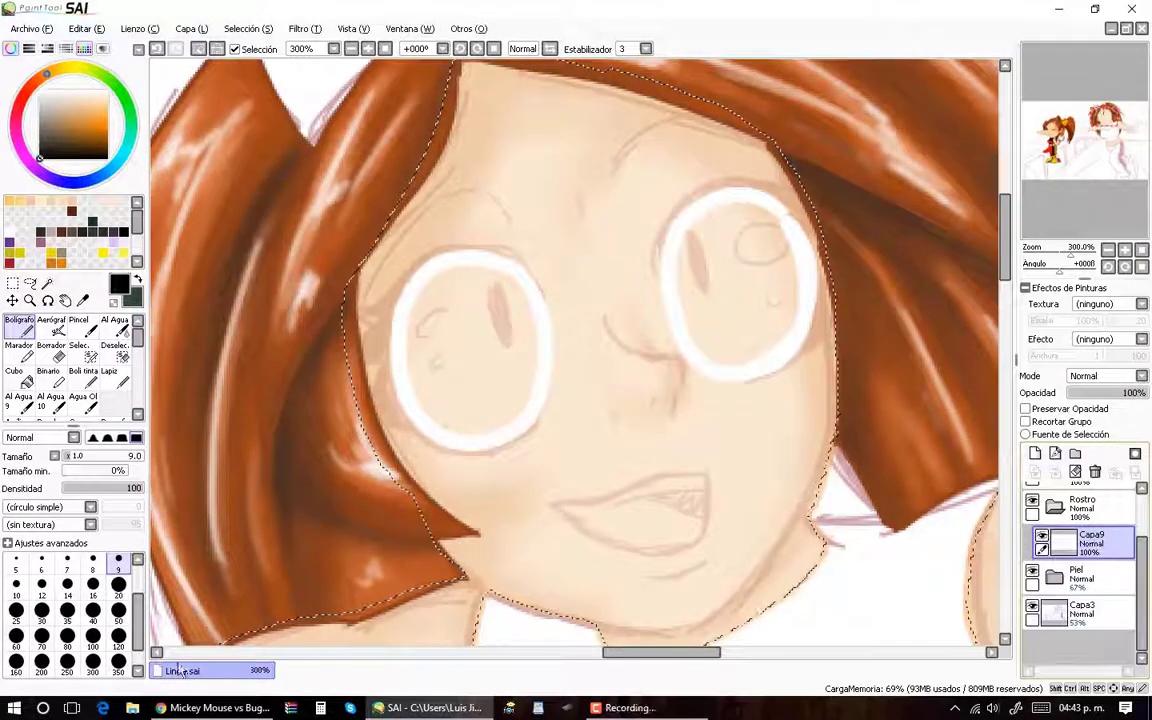
scroll(424, 287, up, 2)
drag(435, 250, 570, 296)
key(ctrl+z)
mouse_move(463, 237)
mouse_down()
mouse_move(586, 300)
mouse_move(378, 340)
mouse_up()
drag(378, 345, 348, 388)
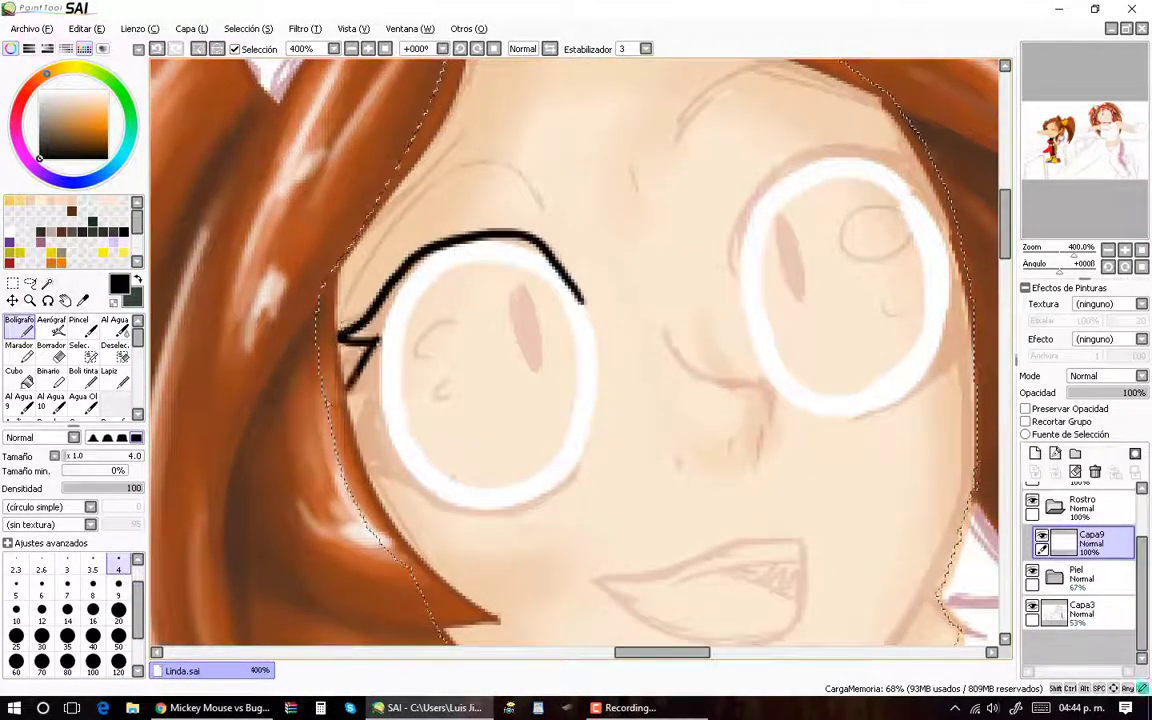
key(ctrl+z)
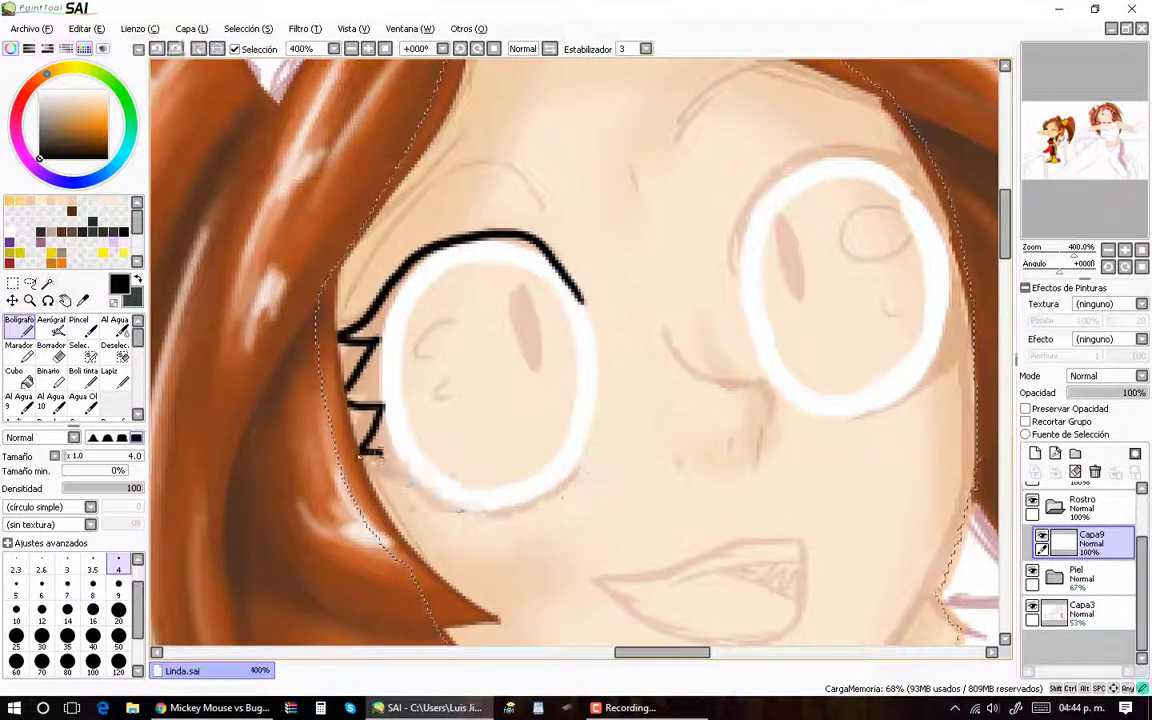
scroll(552, 258, down, 1)
scroll(590, 330, up, 1)
Step: Draw the right eye's upper and lower lid lines in black at size 4, redoing the strokes at its outer corner
scroll(590, 330, down, 1)
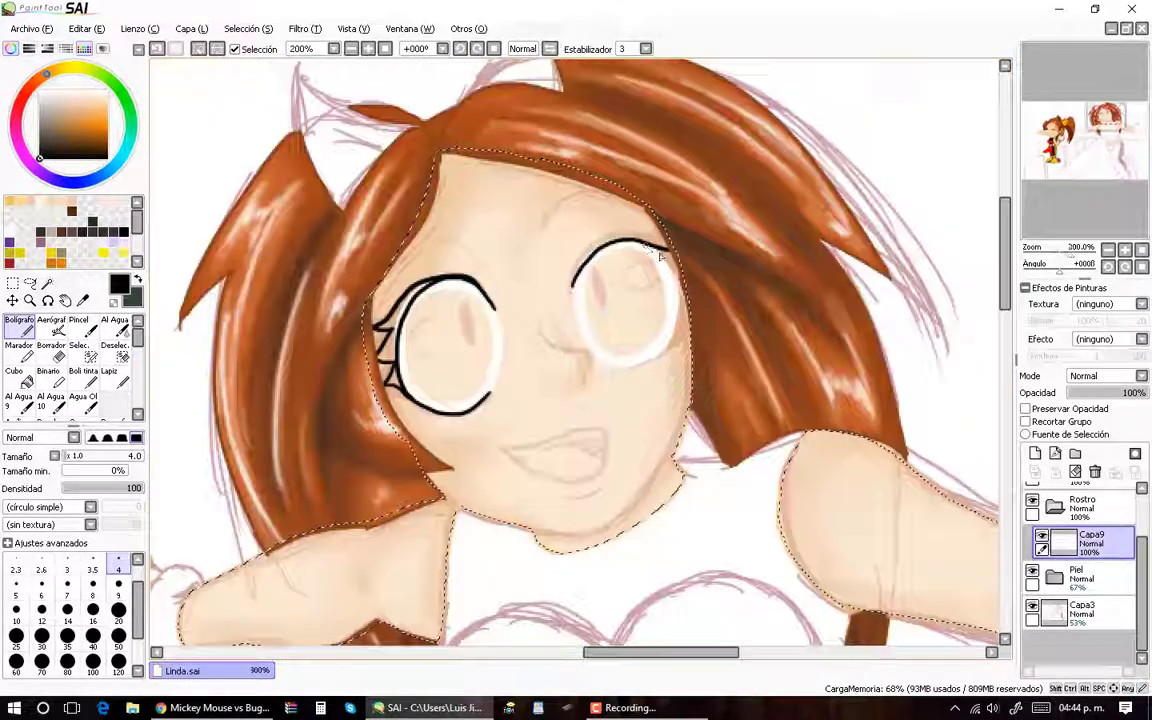
scroll(590, 330, up, 1)
drag(495, 300, 680, 265)
scroll(600, 350, down, 1)
drag(683, 375, 592, 456)
scroll(608, 436, up, 1)
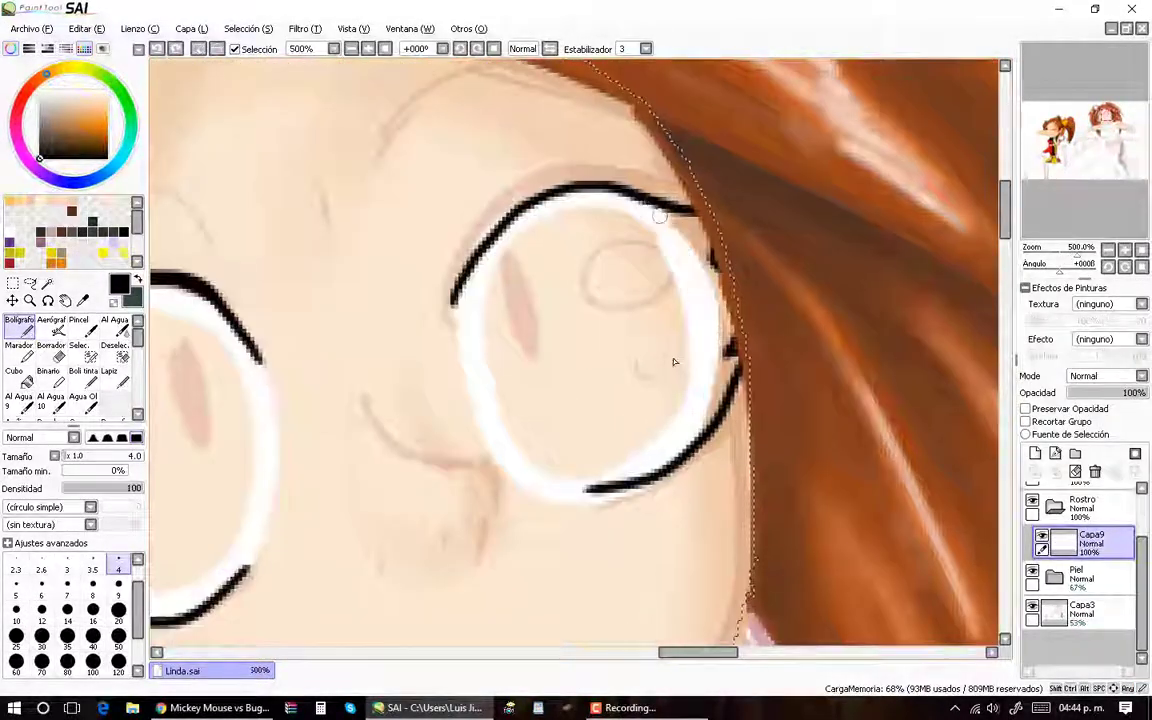
scroll(438, 316, down, 1)
key(ctrl+z)
key(ctrl+z)
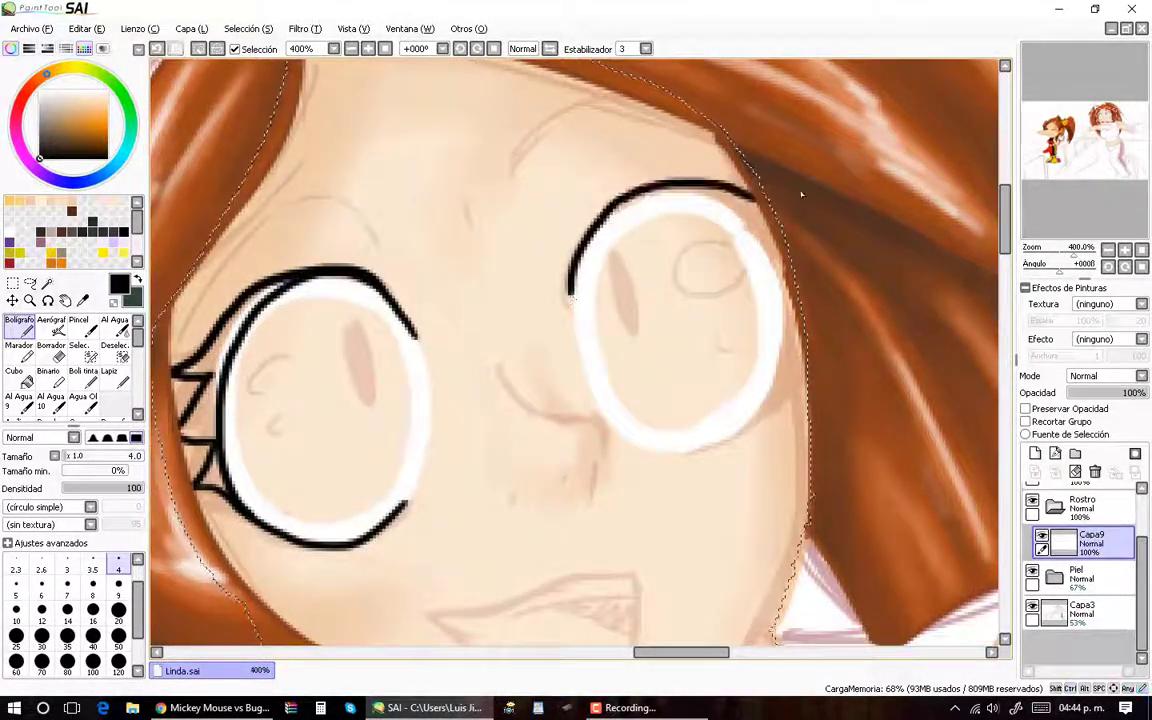
key(ctrl+z)
drag(717, 451, 808, 356)
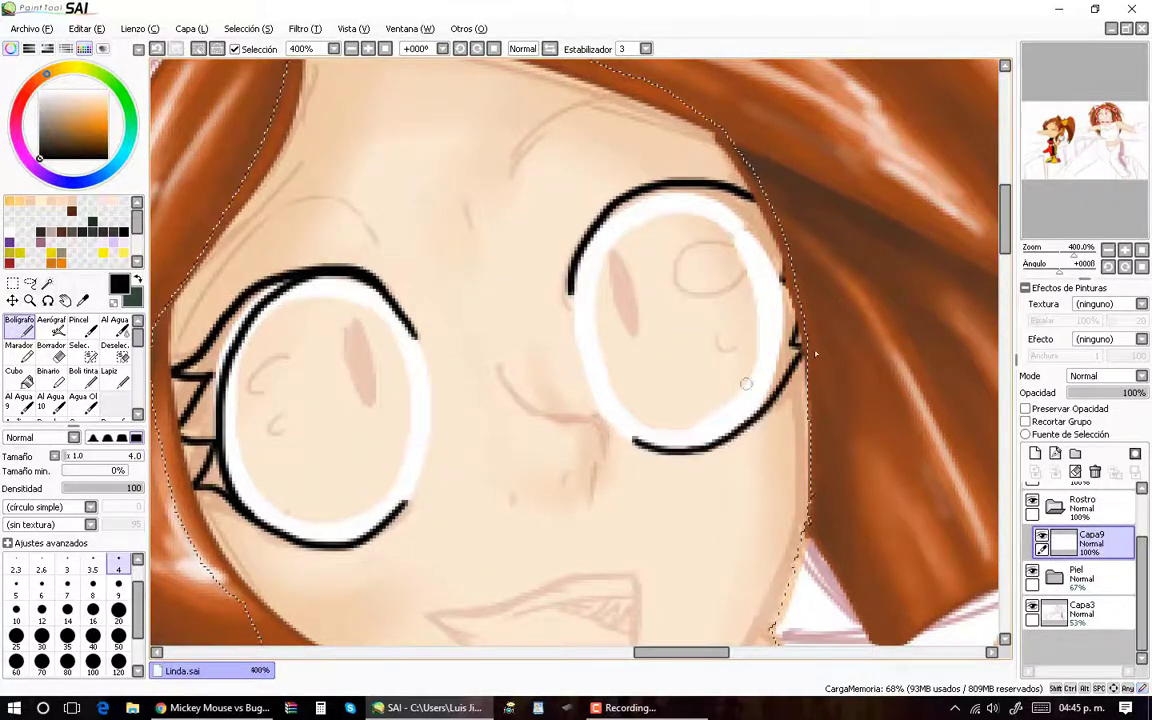
Step: Fill in the left eye's lashes with solid black at size 9 and thicken the right eye's outer corner
scroll(200, 560, up, 1)
click(118, 590)
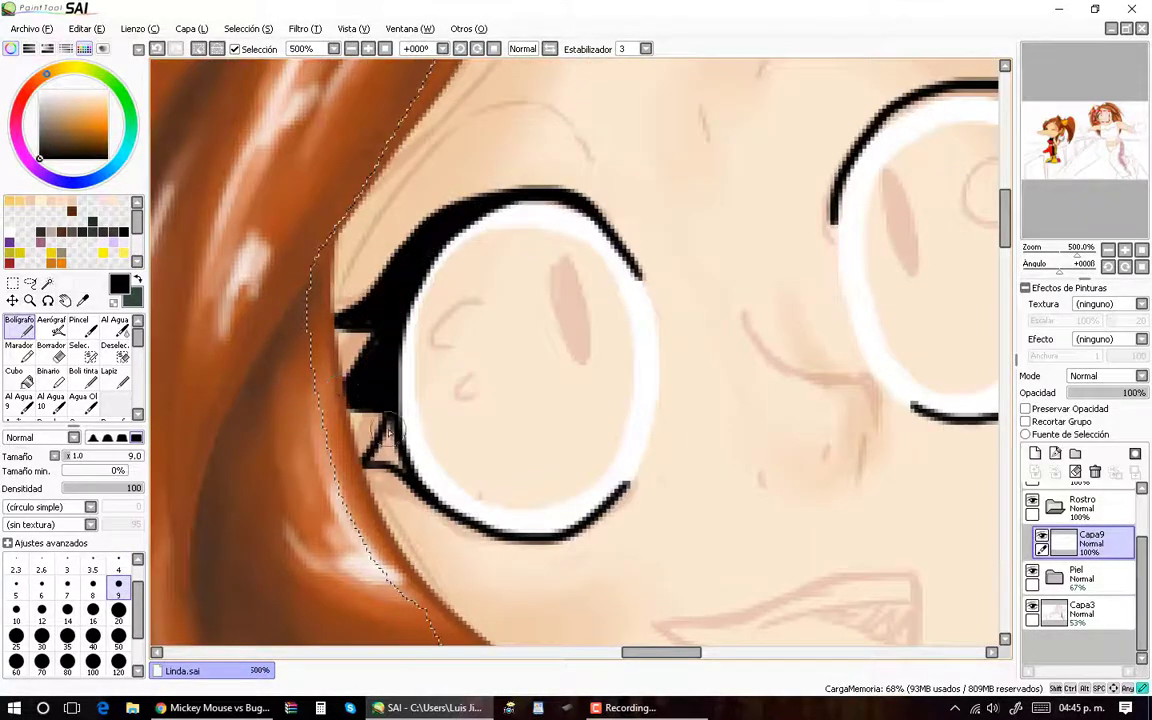
scroll(386, 429, up, 1)
key(h)
scroll(680, 287, down, 2)
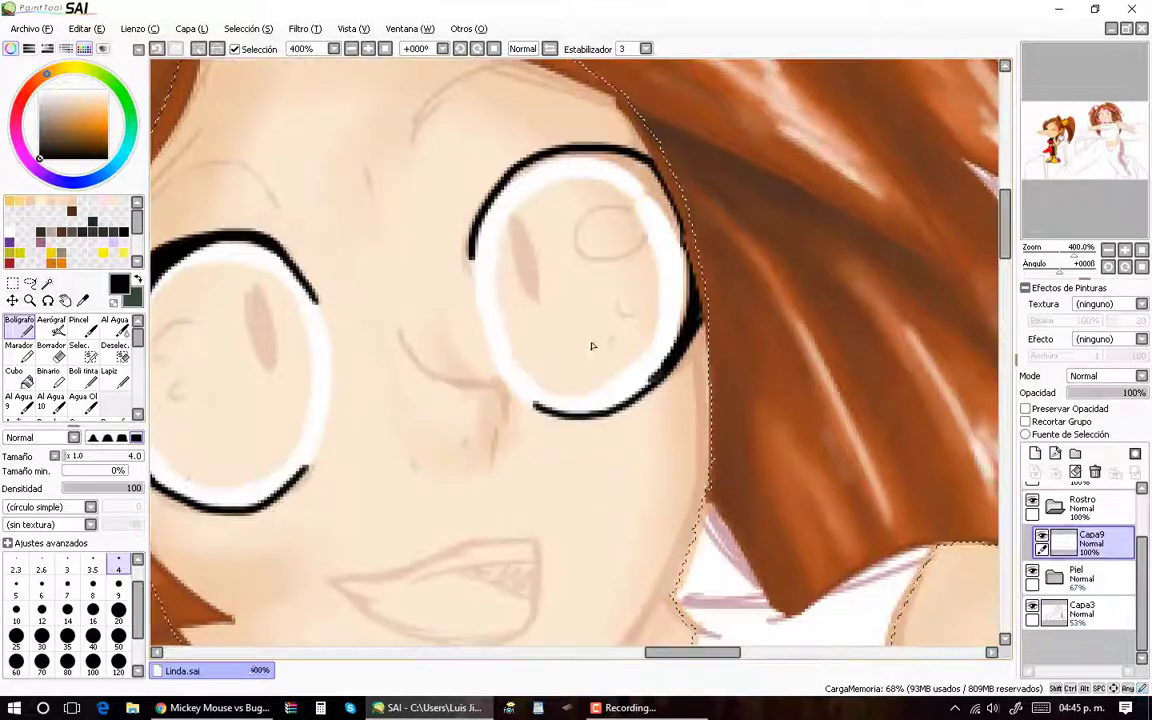
Step: Pick white from the eye and fill the inside of both eyes with the pen at size 20
scroll(676, 288, up, 1)
alt+click(653, 310)
scroll(675, 356, down, 3)
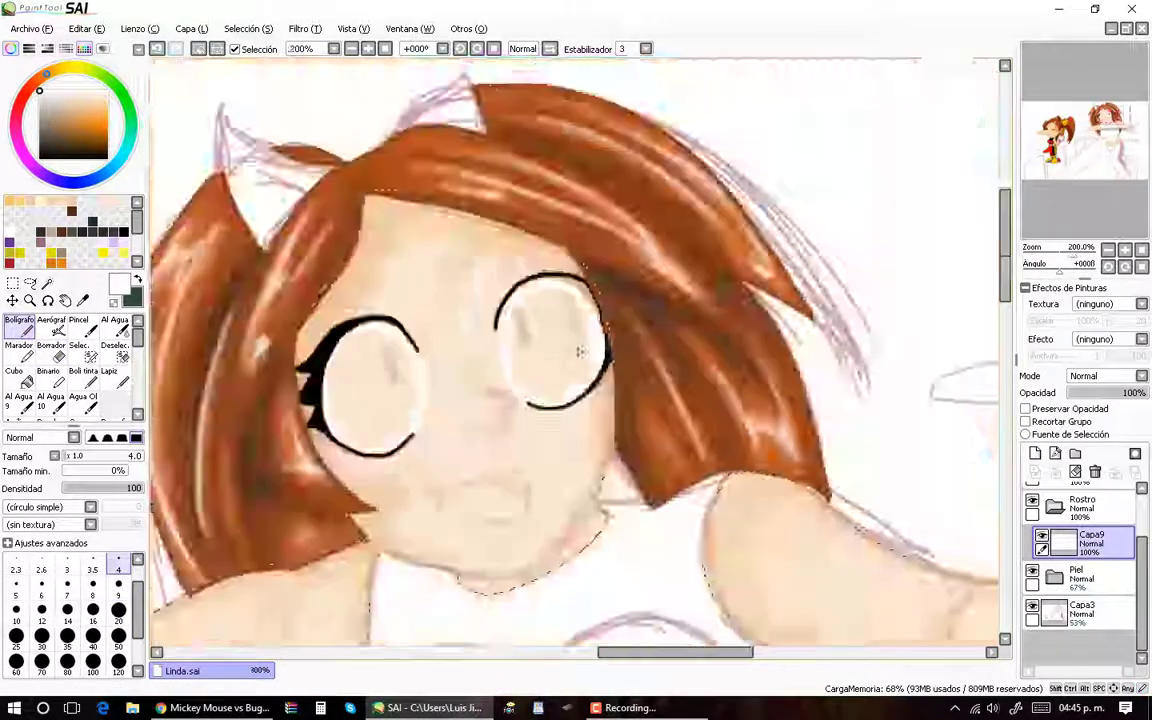
scroll(400, 330, up, 1)
click(118, 609)
scroll(333, 273, up, 1)
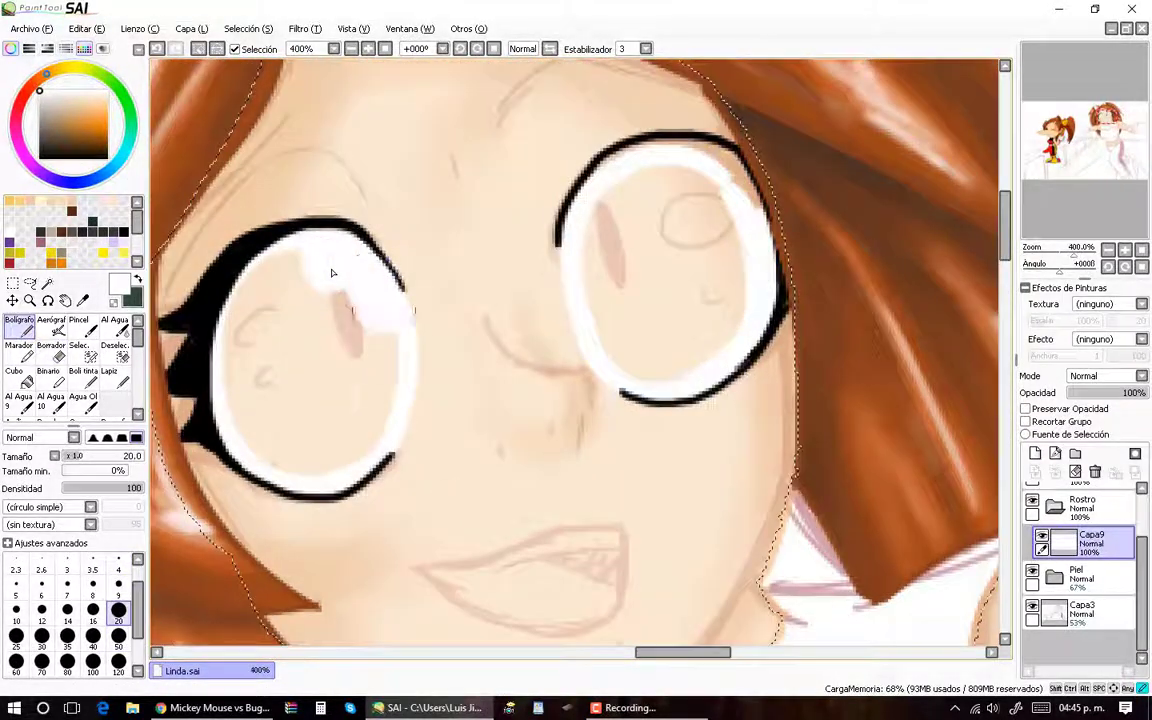
mouse_move(352, 311)
mouse_down()
mouse_move(338, 440)
mouse_move(278, 328)
mouse_up()
drag(333, 273, 295, 410)
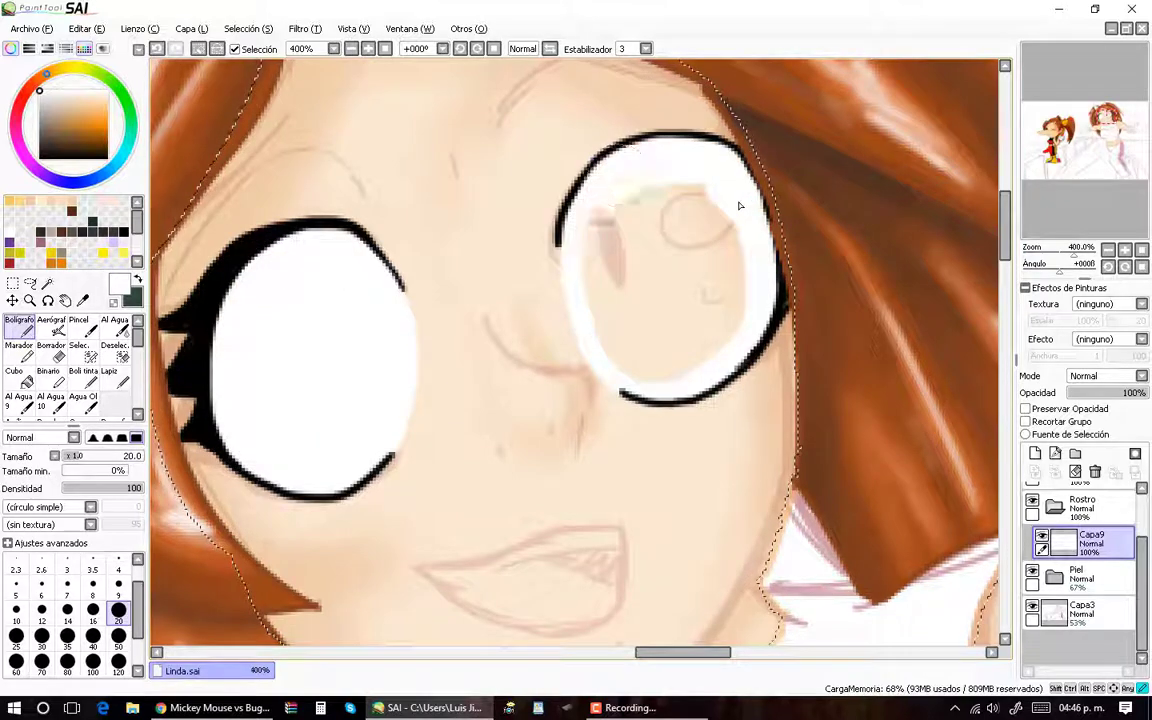
drag(740, 206, 640, 163)
Step: Thicken the right eye's upper outer lid line in black with the pen at size 4
scroll(740, 200, down, 3)
click(118, 569)
key(x)
scroll(710, 193, up, 2)
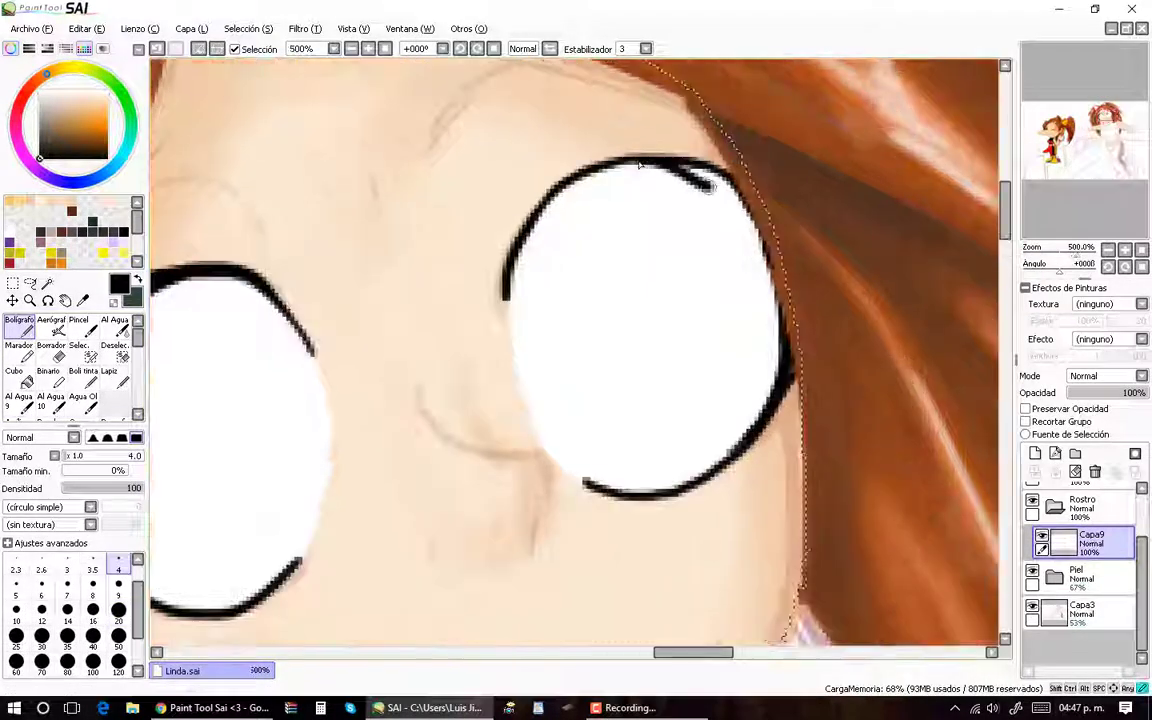
key(ctrl+z)
scroll(600, 330, down, 2)
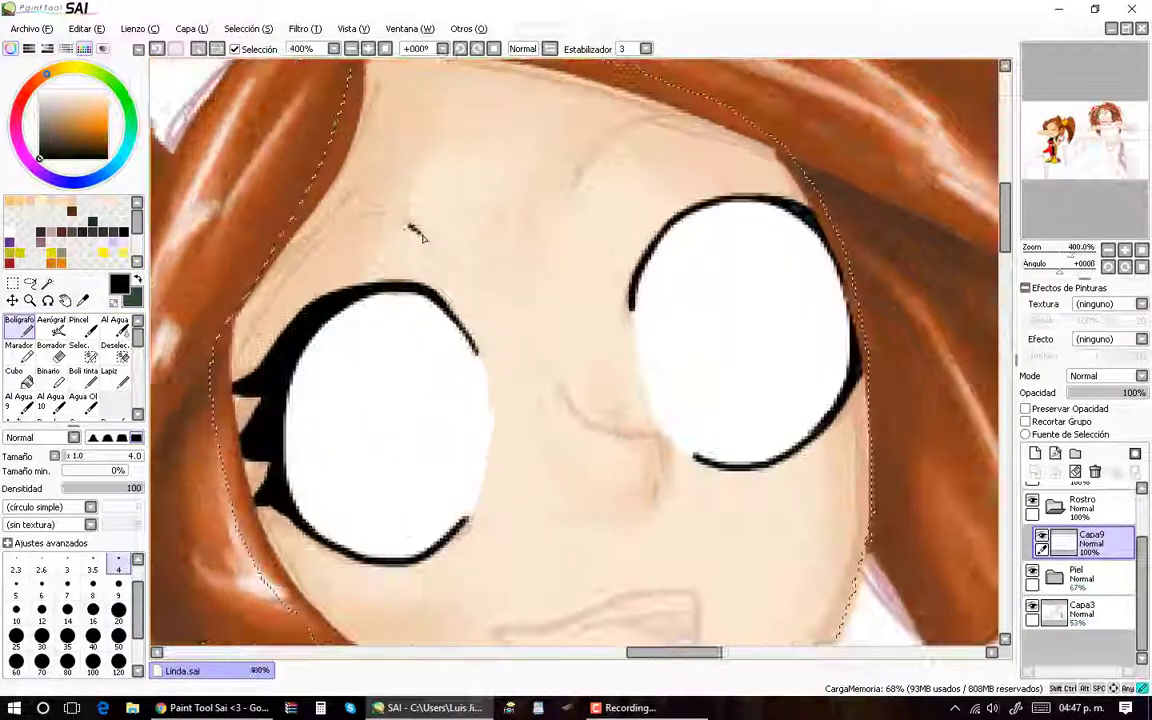
Step: Draw thin black curved eyebrows above both eyes with the pen at size 2
drag(500, 290, 389, 258)
key(bracketleft)
key(bracketleft)
key(bracketleft)
key(bracketleft)
key(bracketleft)
drag(289, 273, 393, 270)
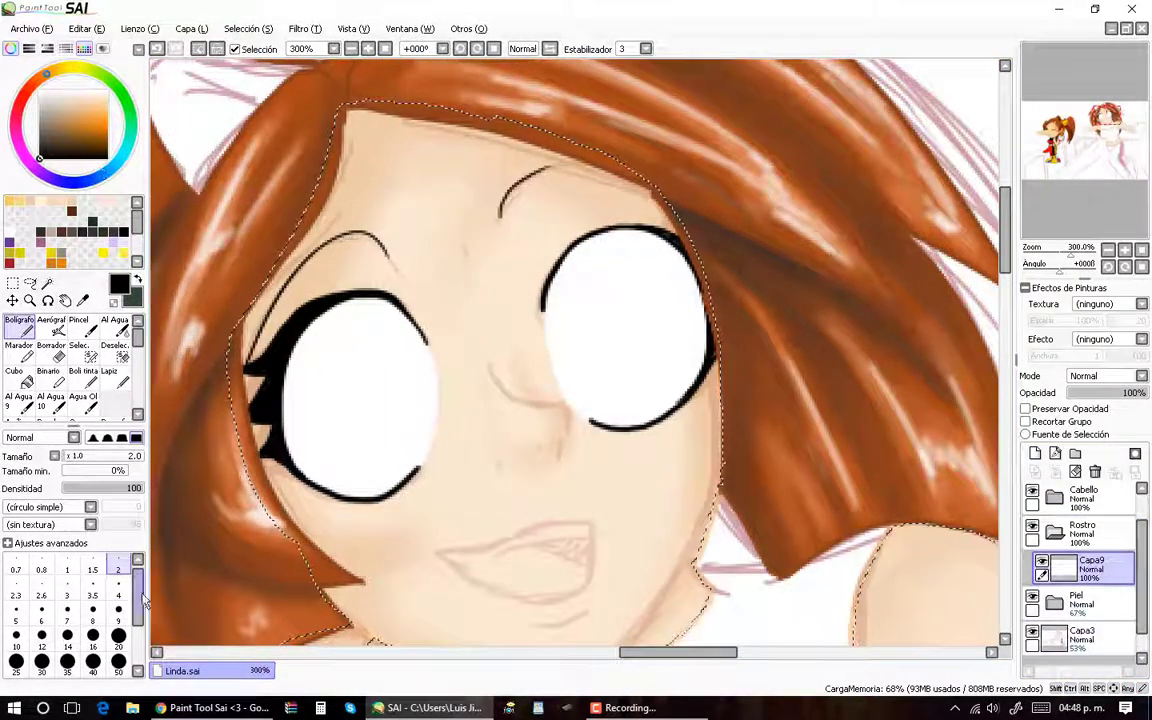
Step: Paint solid black oval pupils in both eyes with the pen at size 4
key(bracketright)
key(bracketright)
key(bracketright)
key(bracketright)
key(bracketright)
scroll(485, 430, up, 1)
scroll(393, 311, down, 1)
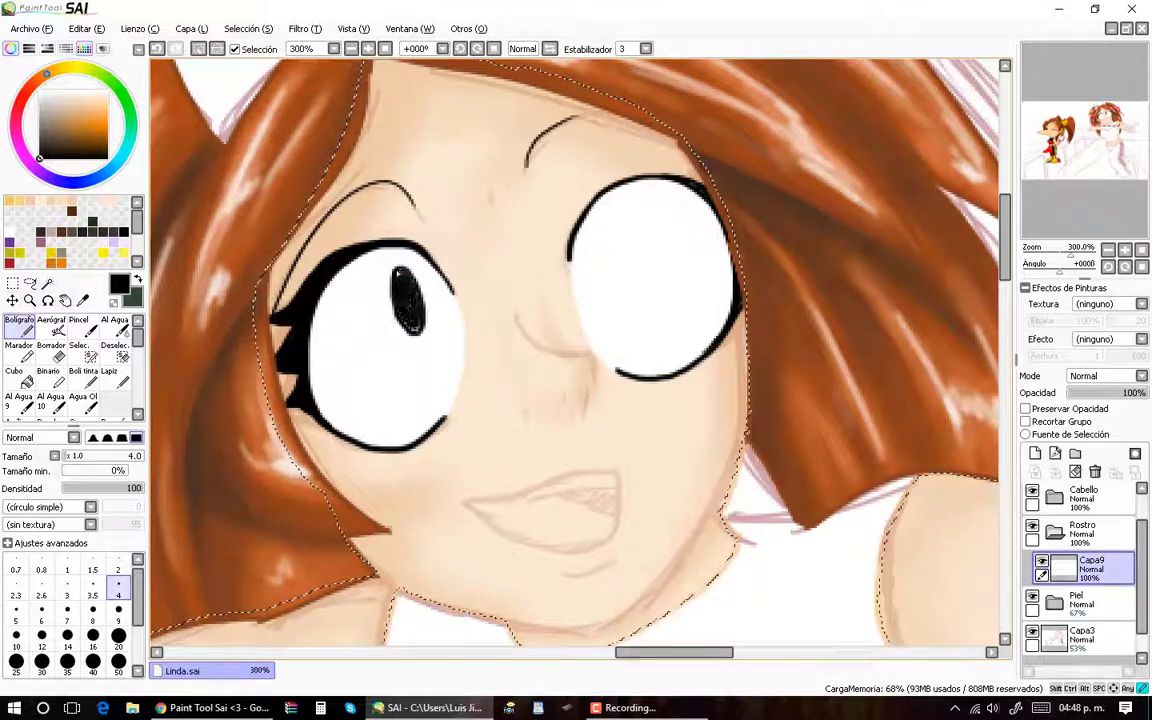
scroll(575, 350, down, 4)
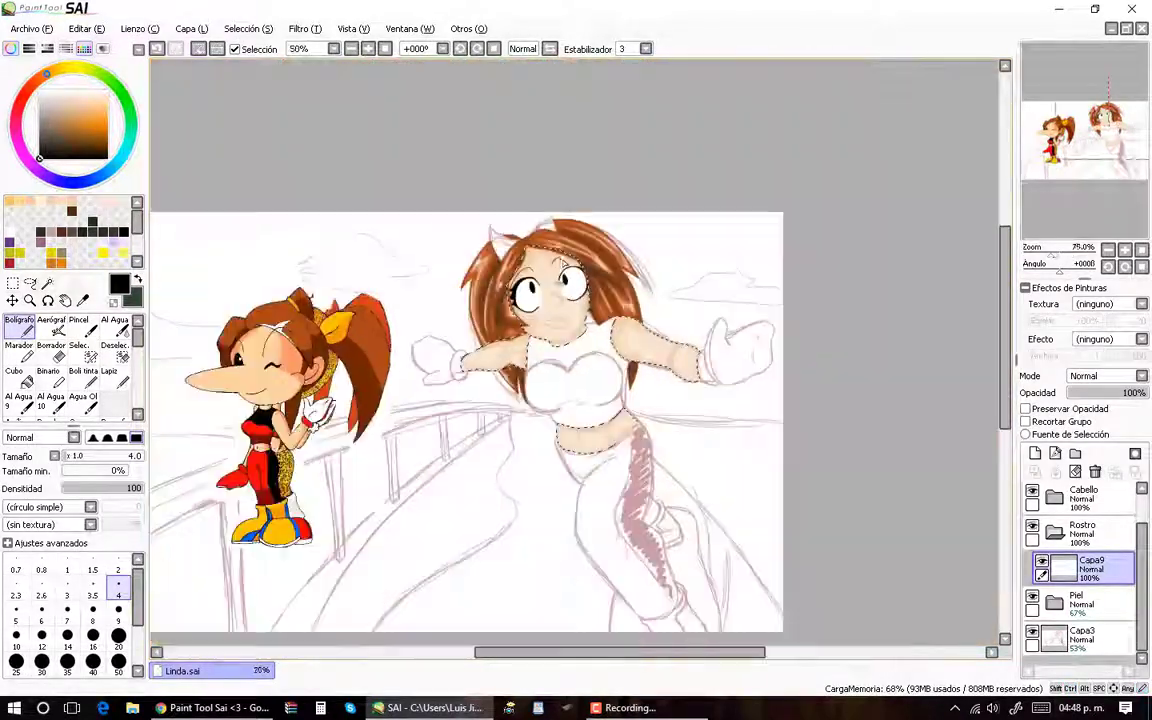
Step: Shade the left eye's white in soft grey on a new layer with the airbrush at size 20, erasing spill at size 9
scroll(575, 350, up, 5)
scroll(575, 350, down, 3)
scroll(575, 350, up, 1)
click(1055, 602)
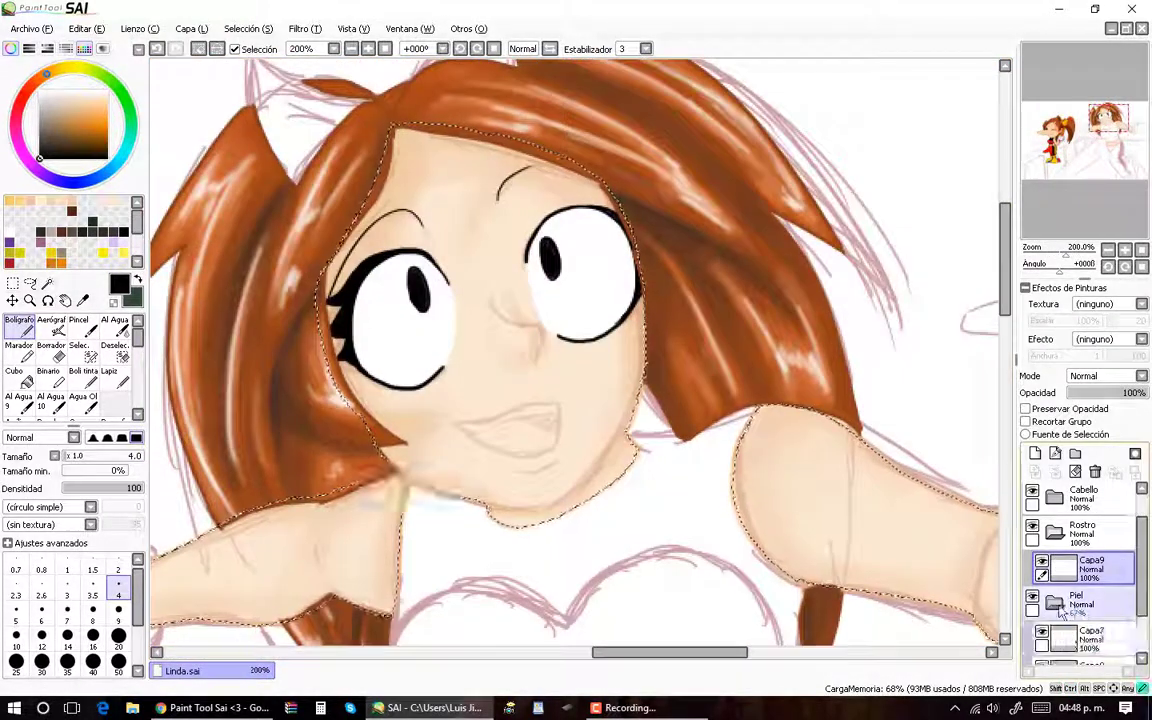
scroll(330, 240, up, 1)
key(v)
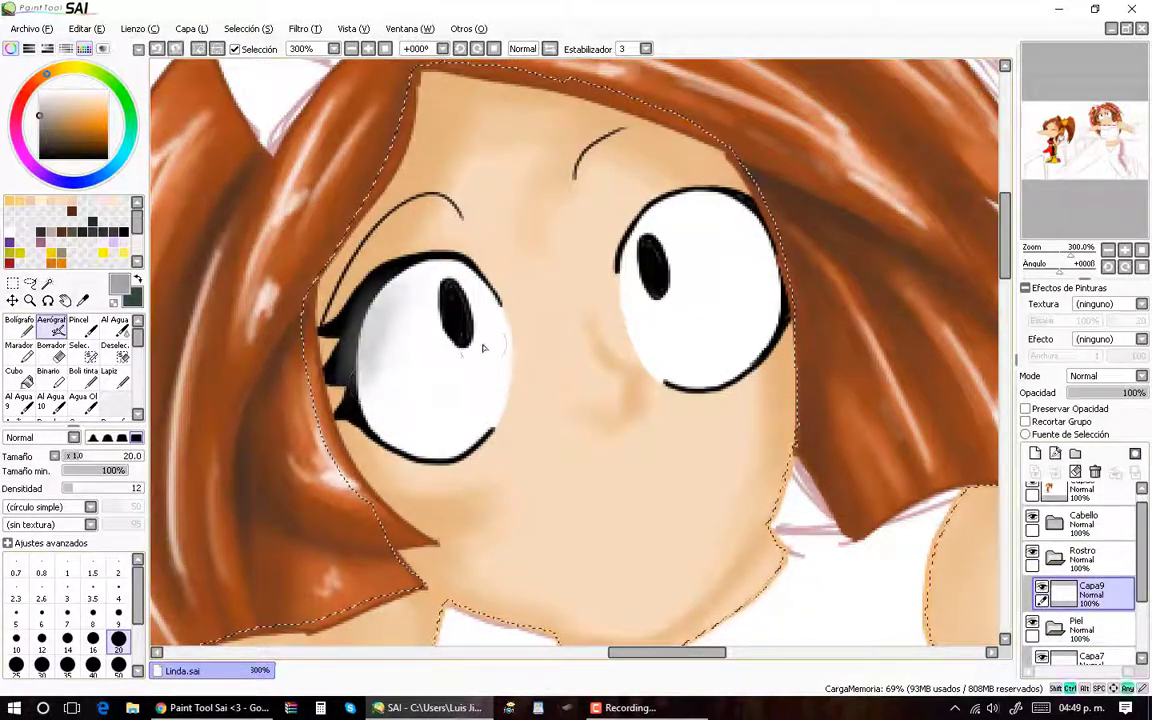
mouse_move(483, 347)
mouse_down()
mouse_move(335, 300)
mouse_move(330, 340)
mouse_move(375, 250)
mouse_up()
scroll(373, 281, up, 1)
key(e)
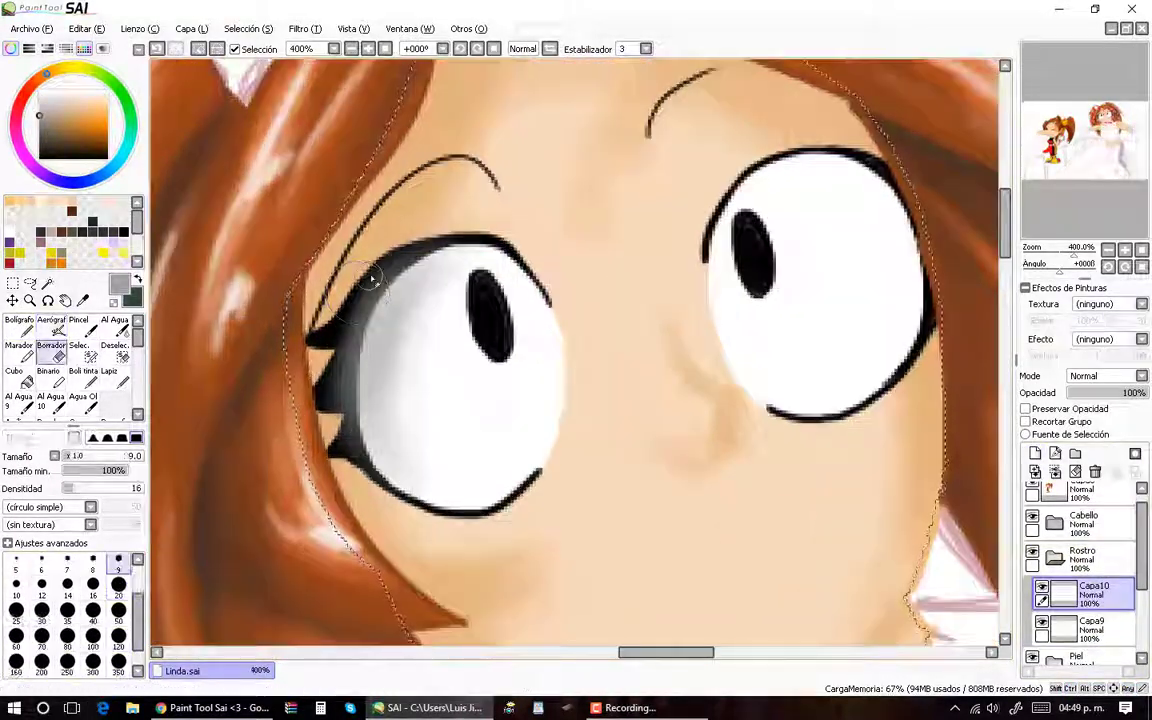
scroll(373, 281, up, 1)
scroll(335, 432, down, 4)
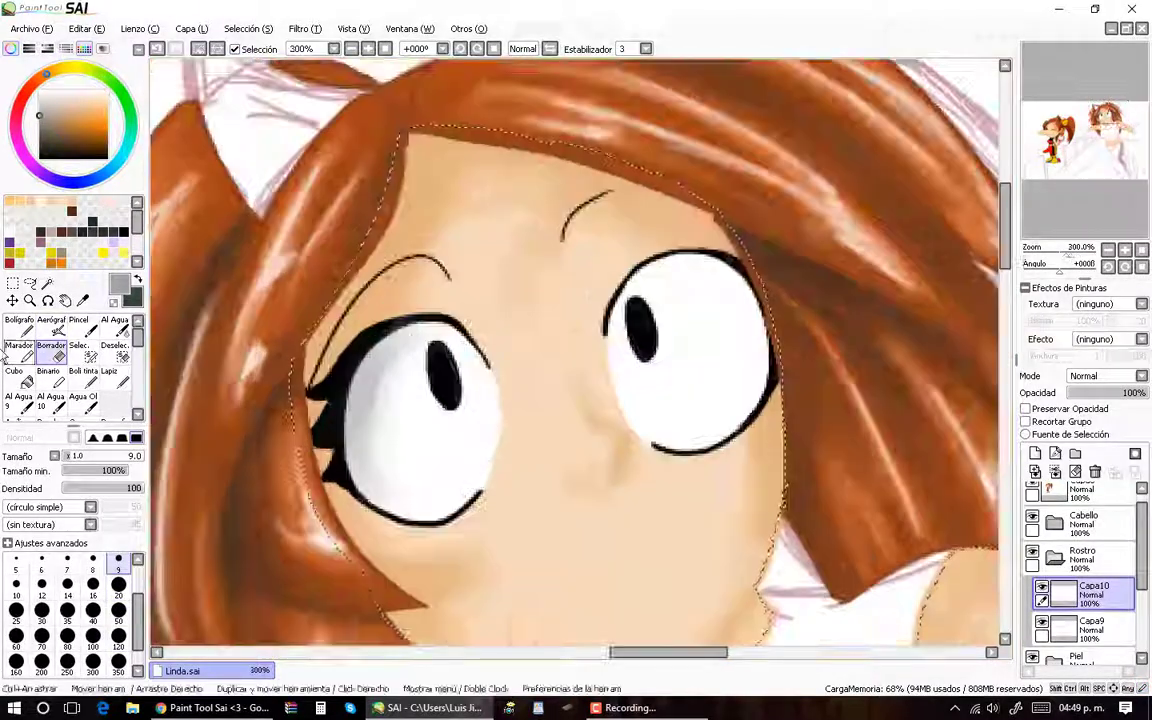
Step: Shade the outer edge of the right eye's white in soft grey with the airbrush and erase the spill at size 9
scroll(335, 432, up, 2)
key(v)
drag(475, 250, 545, 300)
key(e)
scroll(625, 420, up, 2)
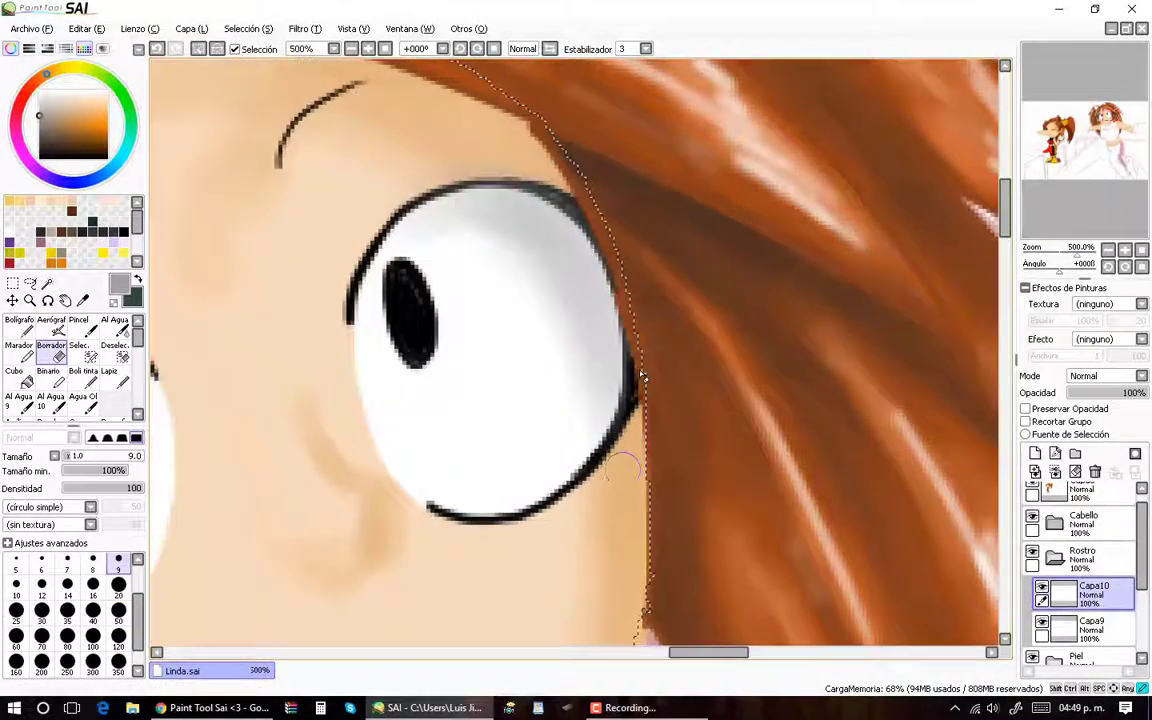
scroll(588, 208, down, 4)
Step: Set the Piel folder's opacity to 86% and shade the skin below the lower lip with the airbrush at size 9
click(1082, 618)
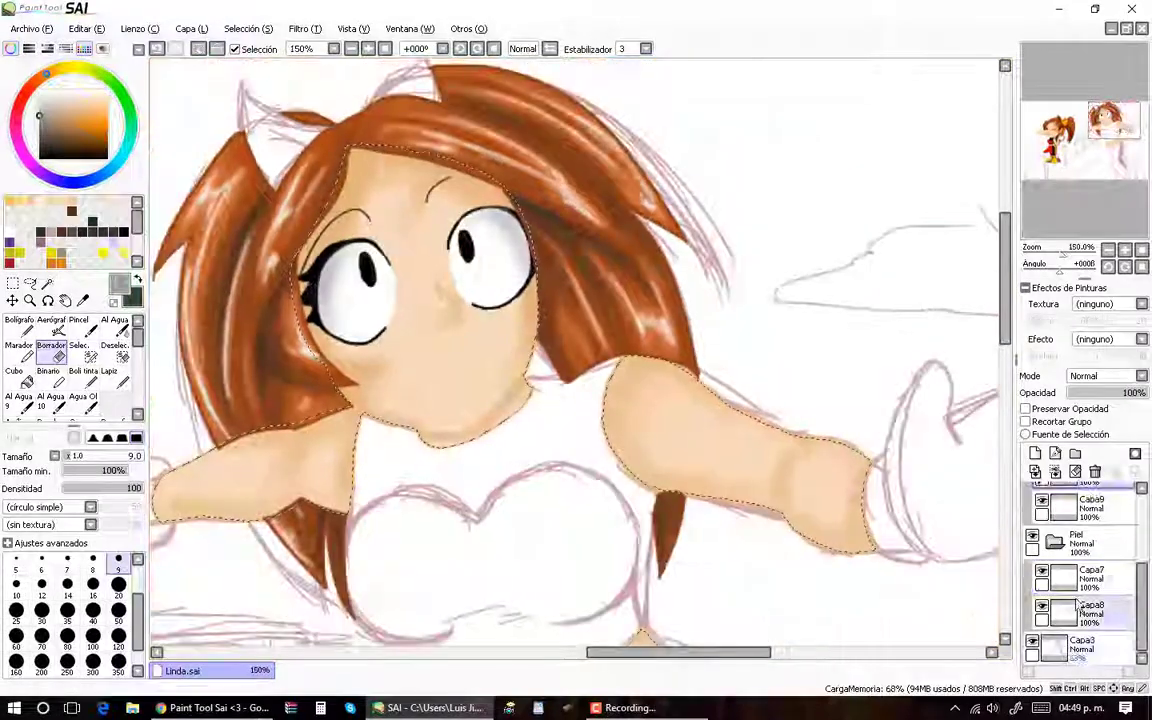
scroll(398, 333, up, 3)
click(1085, 548)
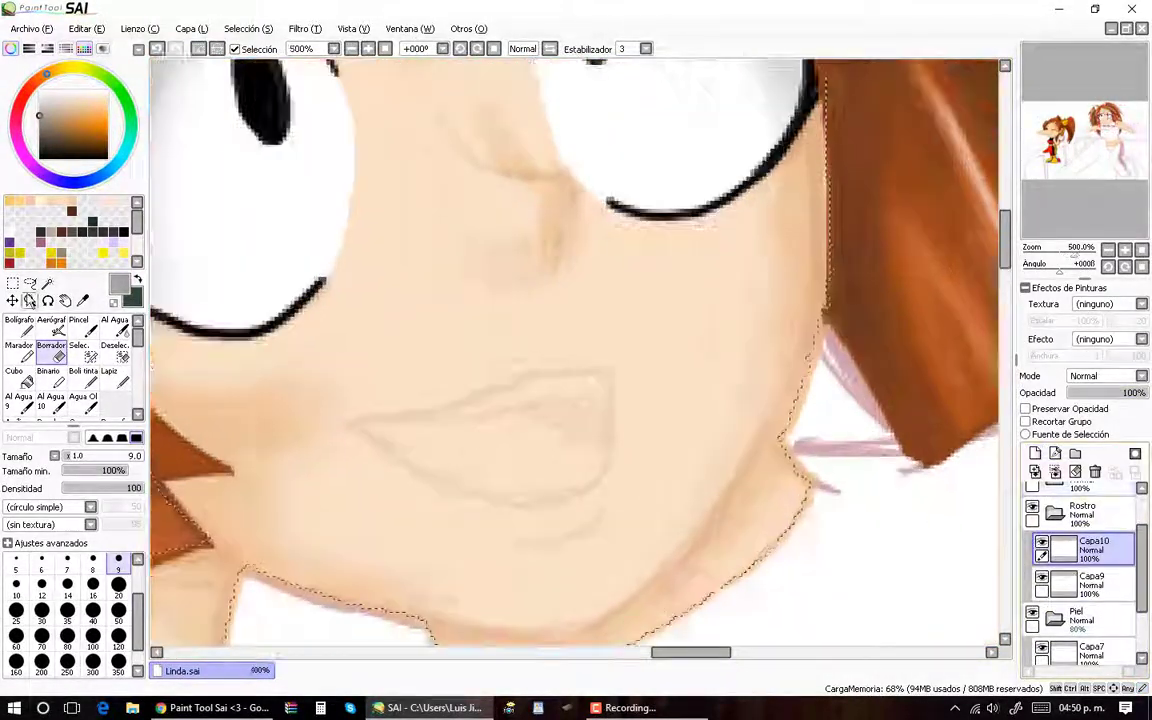
scroll(575, 350, down, 1)
click(1082, 617)
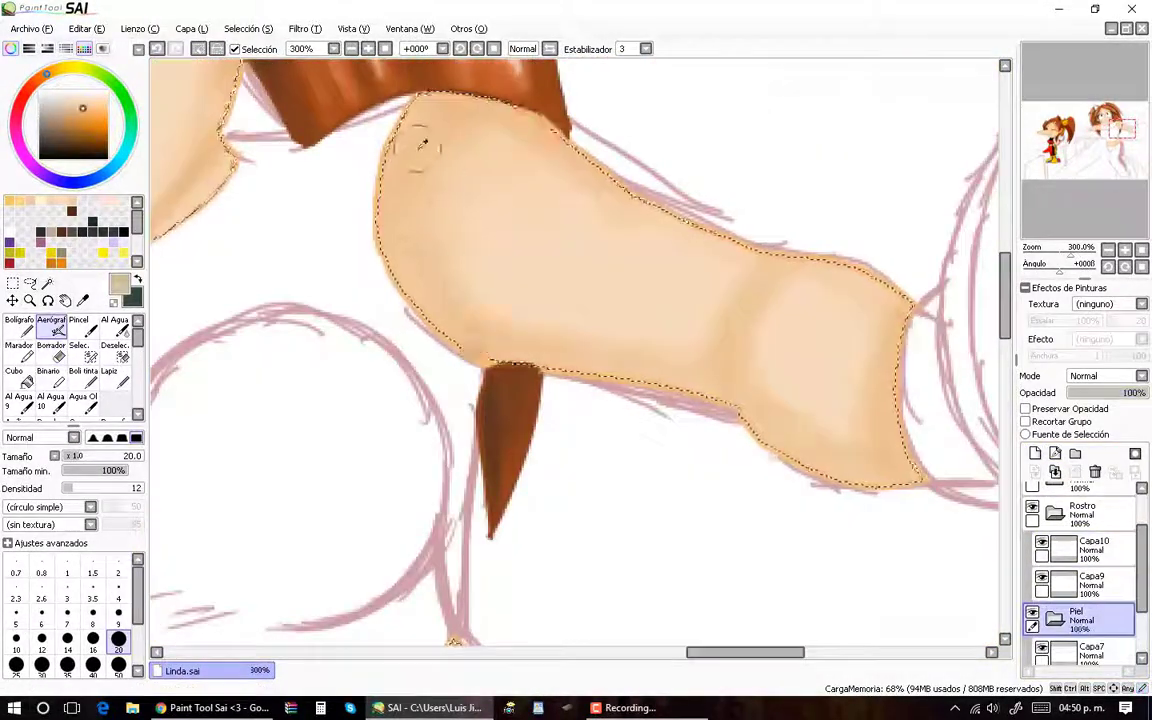
drag(1140, 393, 1140, 393)
click(118, 612)
scroll(450, 419, up, 1)
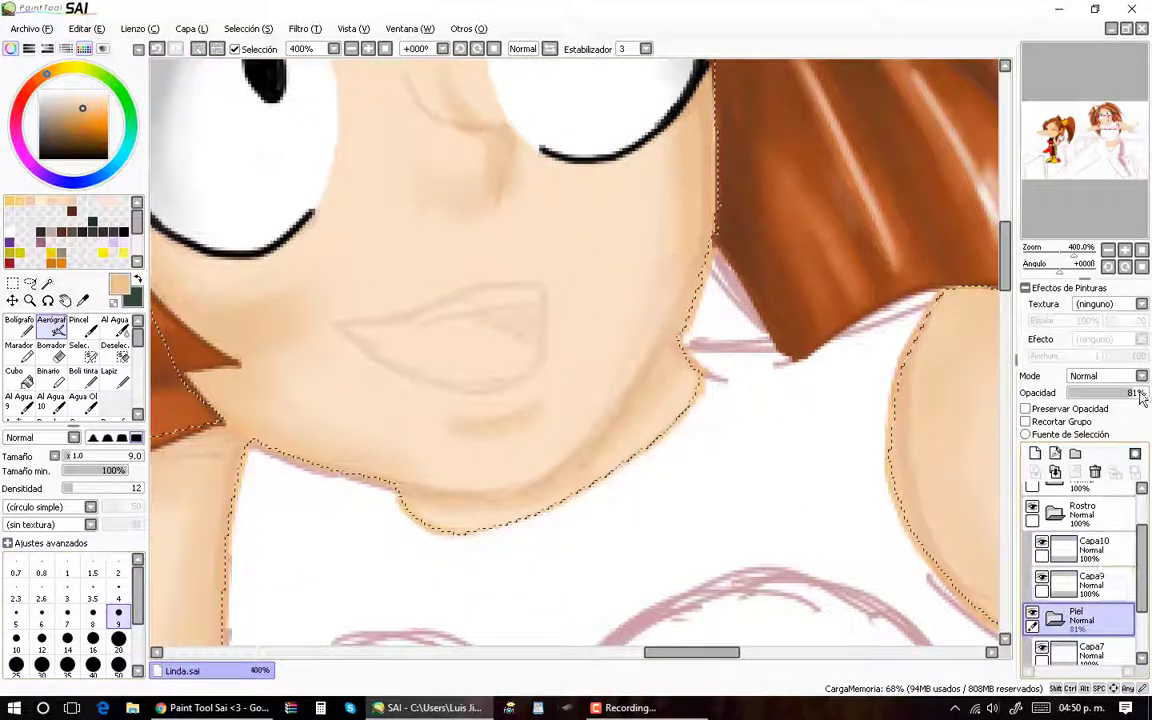
scroll(370, 337, up, 1)
Step: Paint pale pink lips and a white row of upper teeth over the mouth sketch with the pen
click(83, 103)
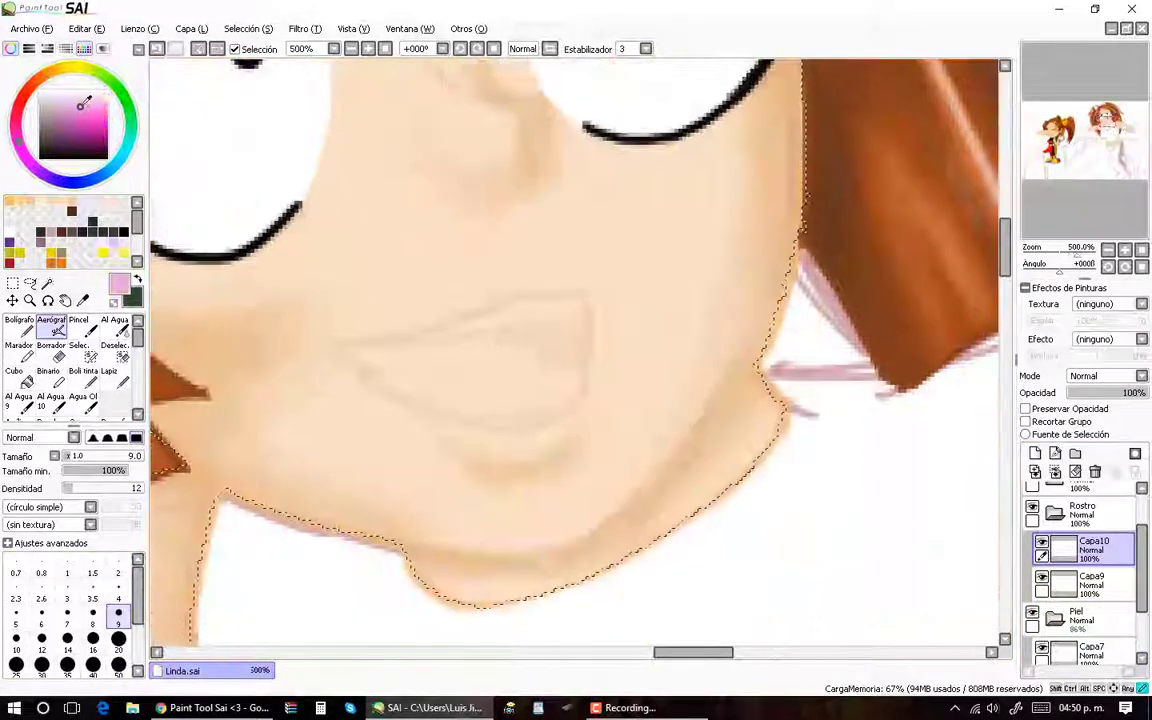
click(118, 595)
scroll(596, 423, up, 1)
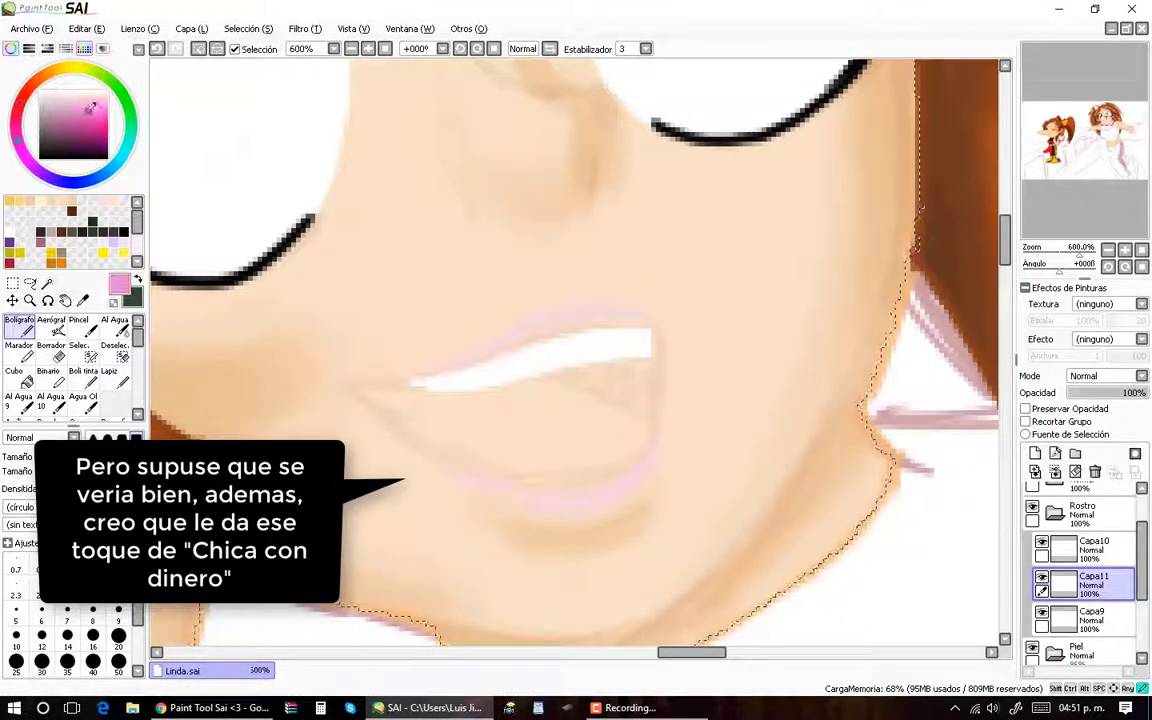
Step: Outline the mouth's interior in pink at size 4, fill and shade it with the airbrush, and add a white lower-lip highlight at size 6
key(ctrl+z)
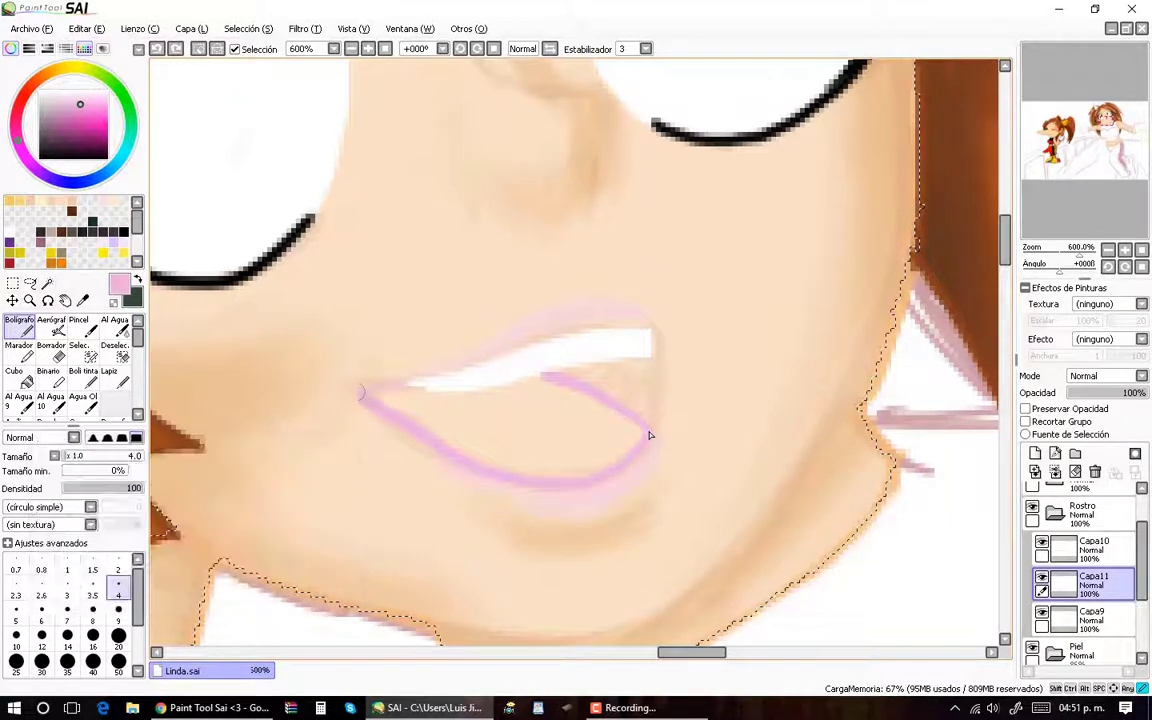
mouse_move(650, 437)
mouse_down()
mouse_move(560, 400)
mouse_move(568, 460)
mouse_move(441, 422)
mouse_move(560, 386)
mouse_up()
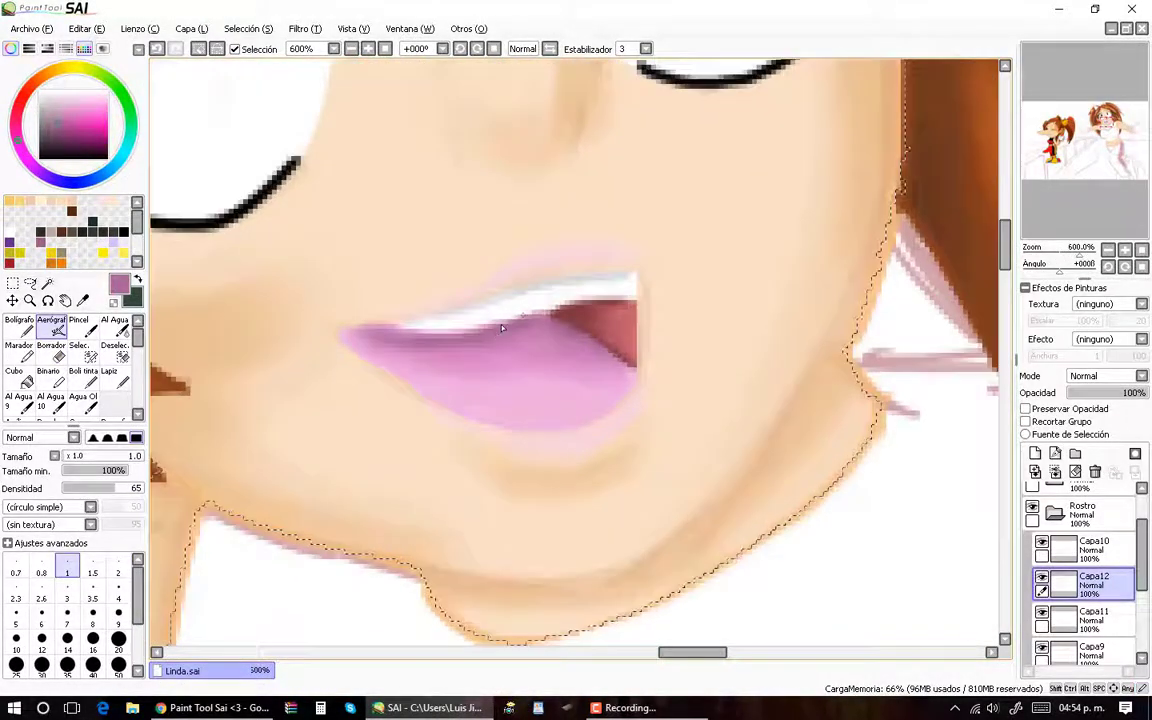
scroll(403, 377, up, 1)
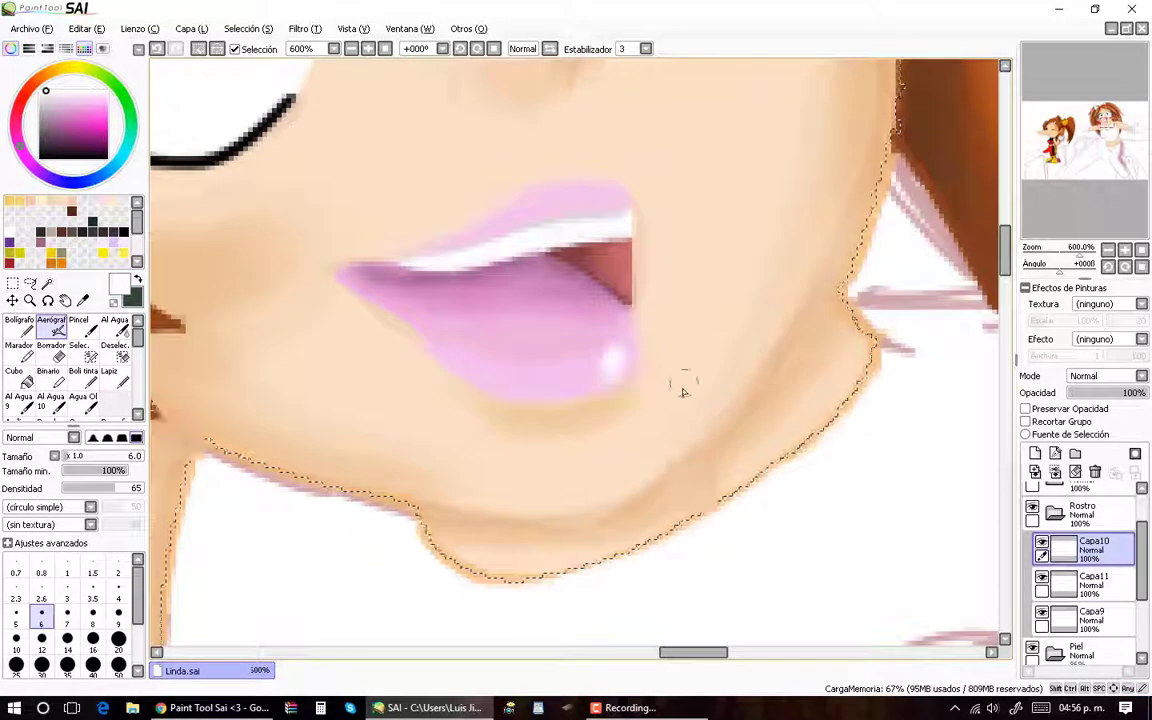
click(117, 593)
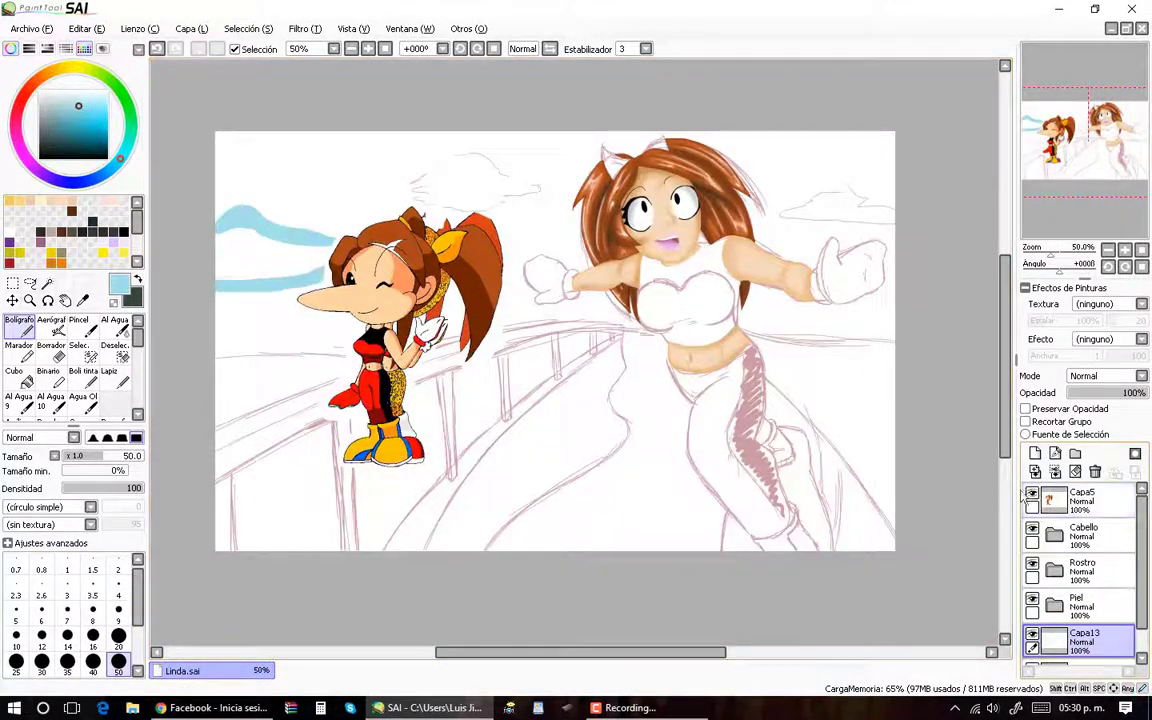
Step: Hide the Capa5 reference layer and paint light blue along the left clouds and the fence's upper edge with the pen at size 50
click(1032, 494)
drag(300, 225, 379, 281)
drag(420, 344, 656, 327)
scroll(680, 331, up, 1)
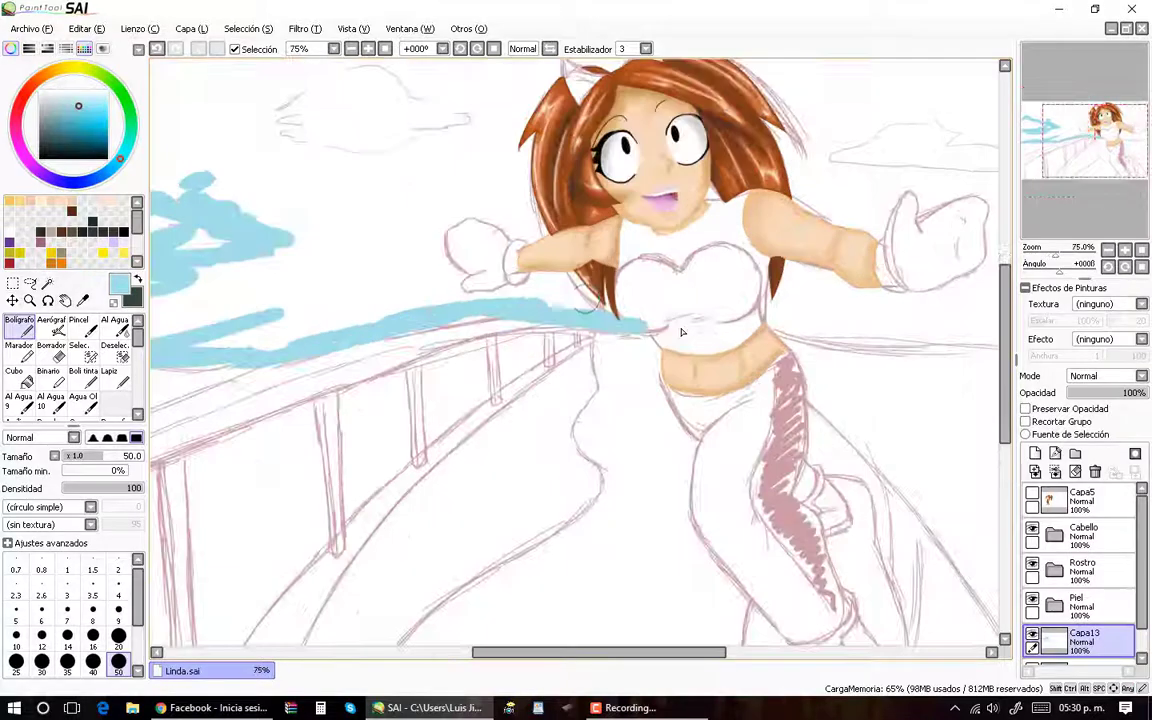
scroll(558, 300, up, 1)
key(bracketright)
key(bracketright)
key(bracketright)
key(bracketright)
key(bracketright)
scroll(445, 272, down, 1)
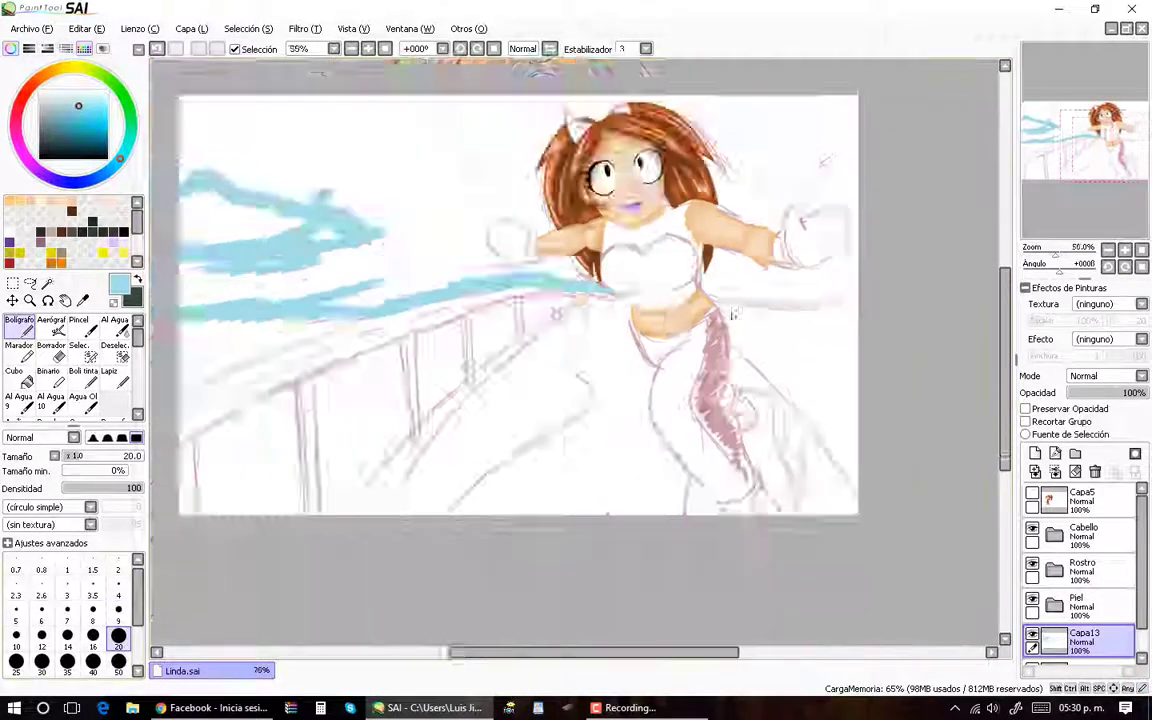
Step: Paint light blue along the right horizon and beneath the right arm and glove with the pen at size 50
scroll(520, 270, up, 1)
drag(518, 270, 733, 287)
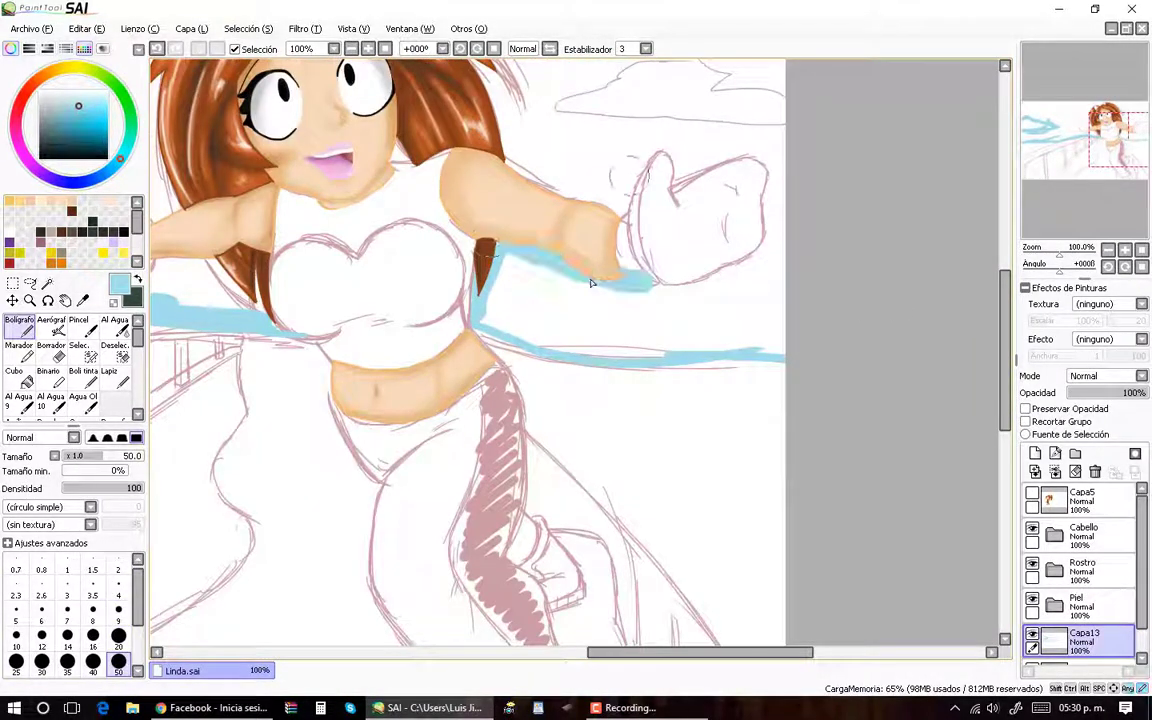
scroll(713, 294, down, 1)
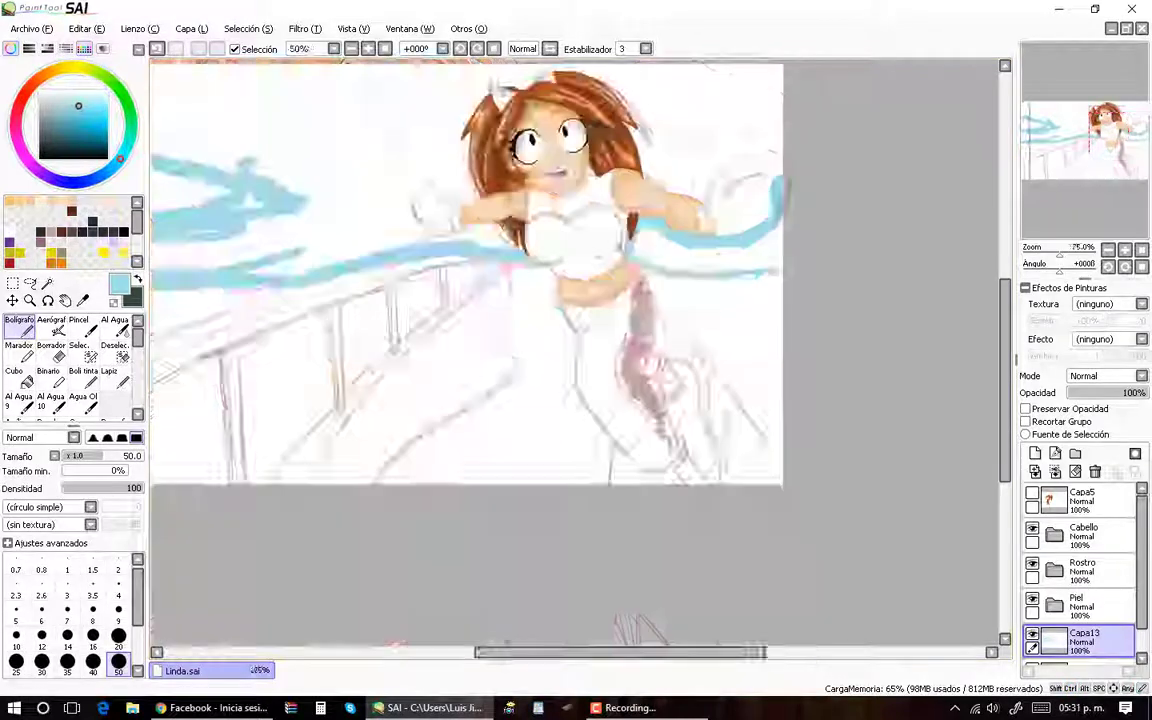
scroll(746, 193, up, 1)
mouse_move(746, 193)
mouse_down()
mouse_move(593, 147)
mouse_move(785, 150)
mouse_up()
Step: Paint light blue up to the right glove's outline at size 12 and widen the strip above the right horizon at size 35
scroll(786, 210, up, 1)
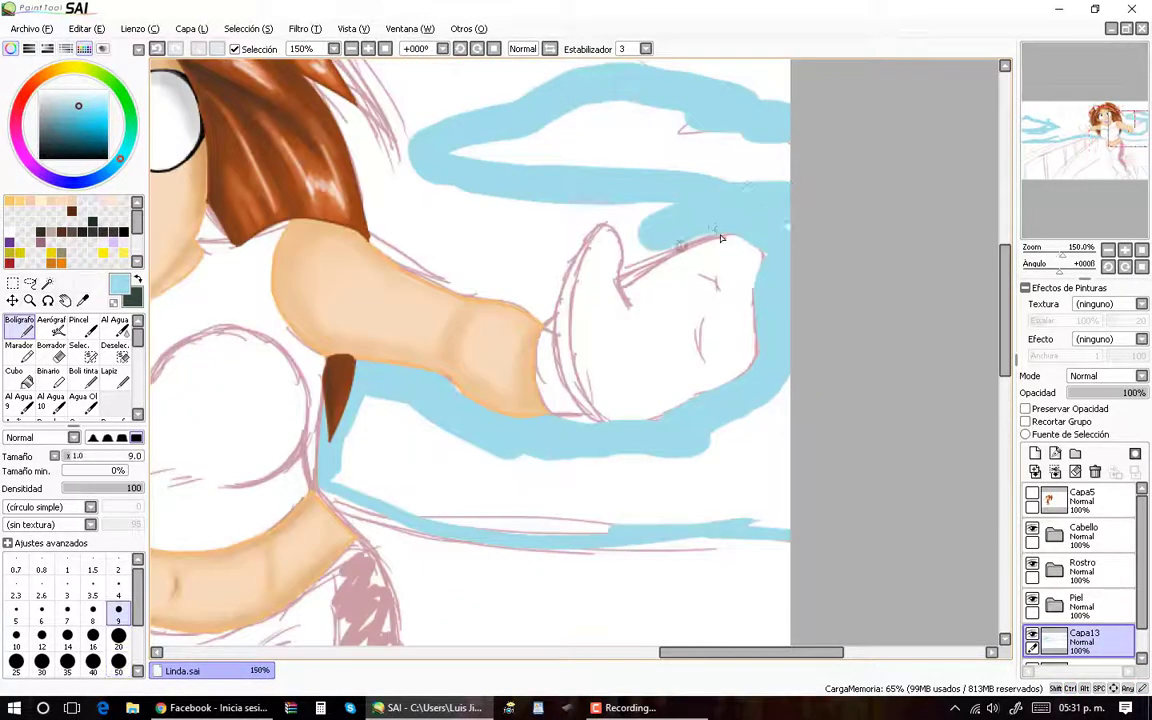
key(bracketright)
key(bracketright)
key(bracketright)
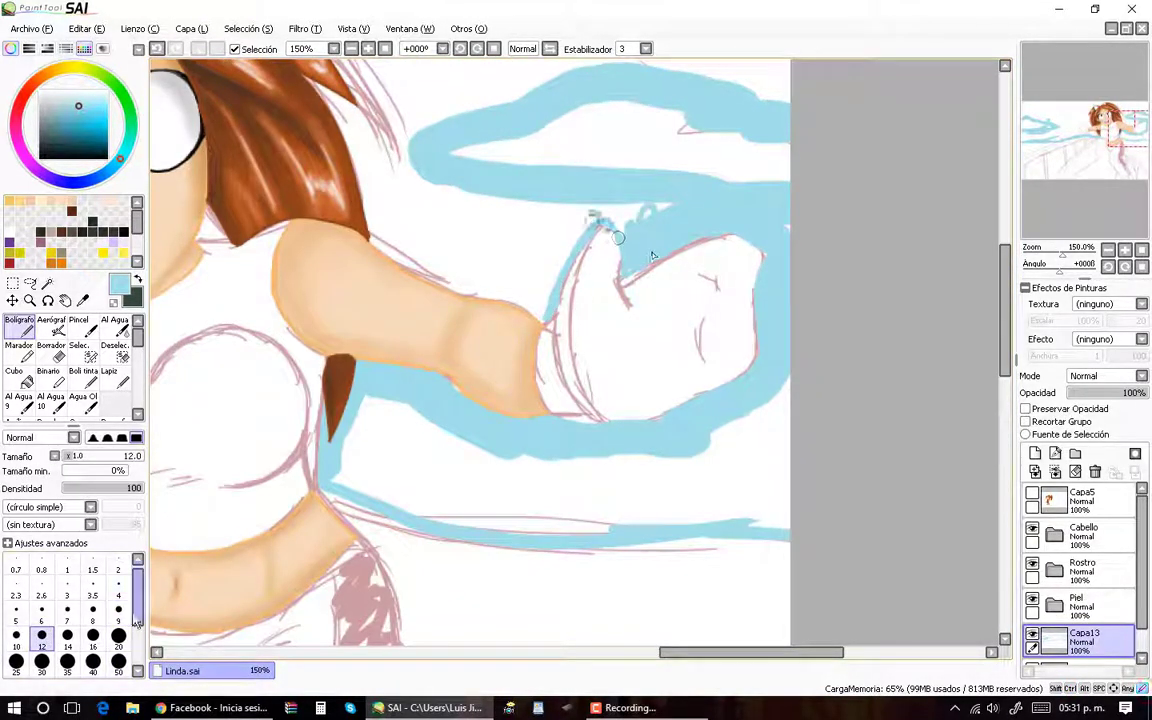
drag(652, 255, 640, 216)
mouse_move(330, 420)
mouse_down()
mouse_move(350, 448)
mouse_move(803, 516)
mouse_up()
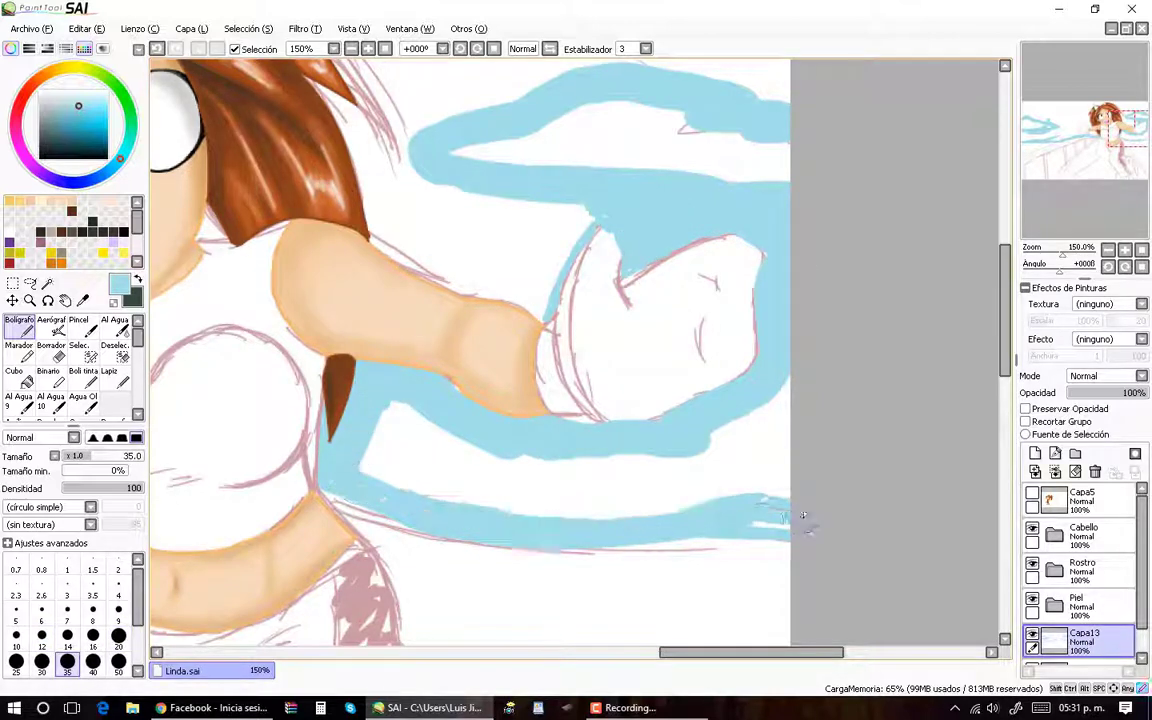
Step: Fill the sky right of the hair with light blue at size 200, leaving a small white cloud
key(ctrl+minus)
scroll(117, 663, down, 2)
click(118, 665)
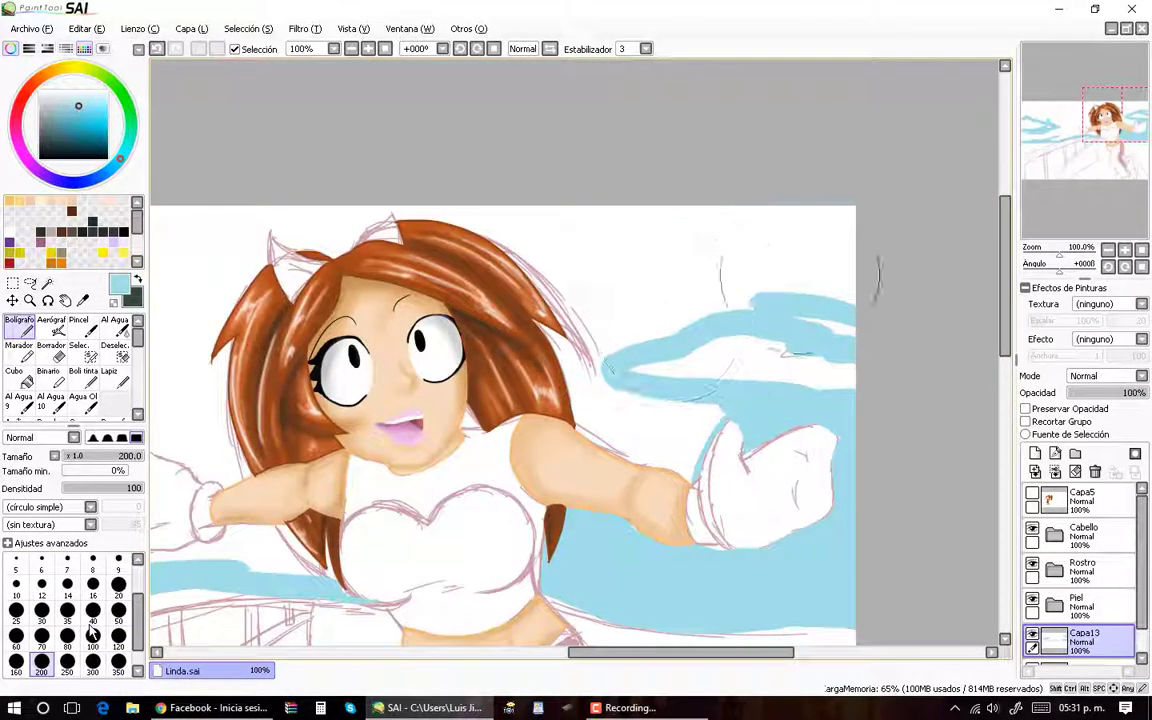
scroll(553, 257, down, 2)
scroll(497, 286, up, 1)
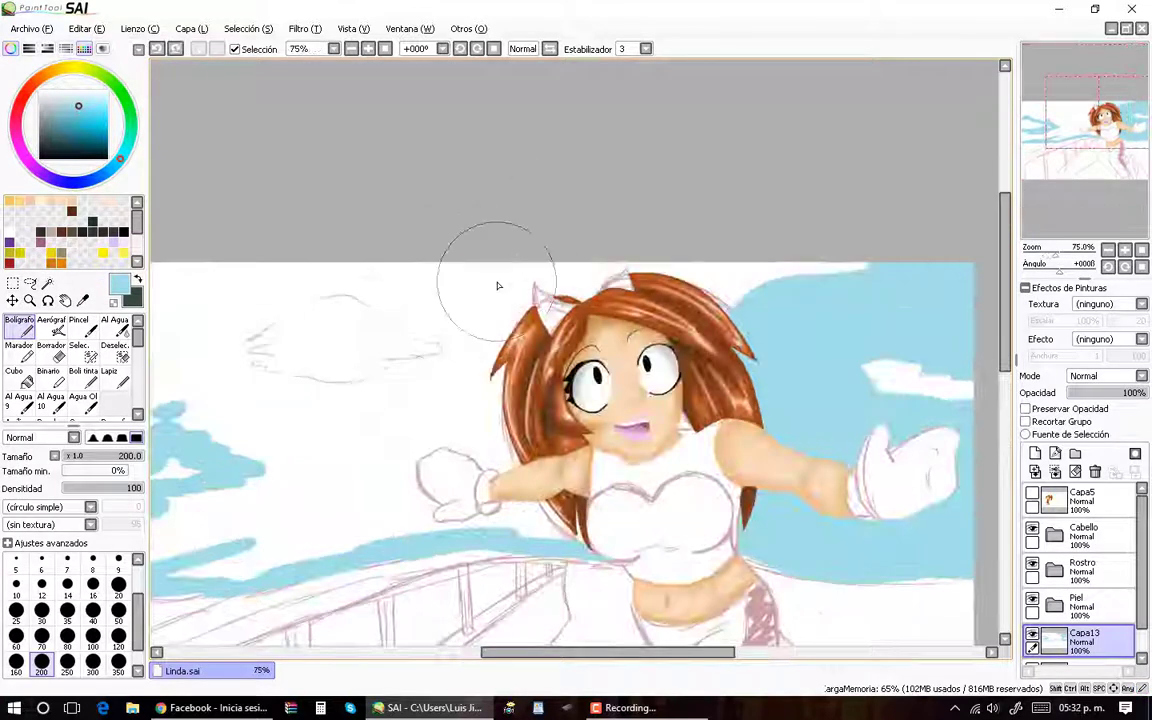
Step: Paint the light blue sky around the hair bow and above the head, reducing the pen to size 70
scroll(540, 218, up, 2)
key(bracketleft)
key(bracketleft)
drag(524, 249, 537, 263)
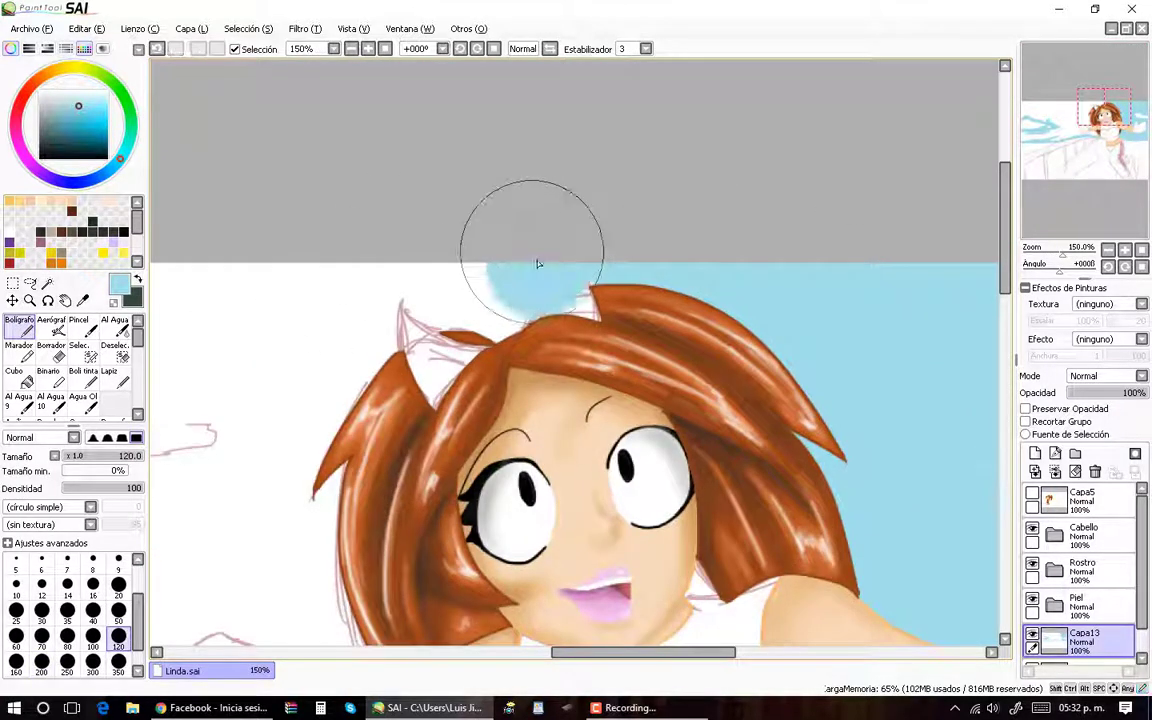
key(ctrl+z)
key(bracketleft)
key(bracketleft)
key(bracketleft)
scroll(282, 341, down, 1)
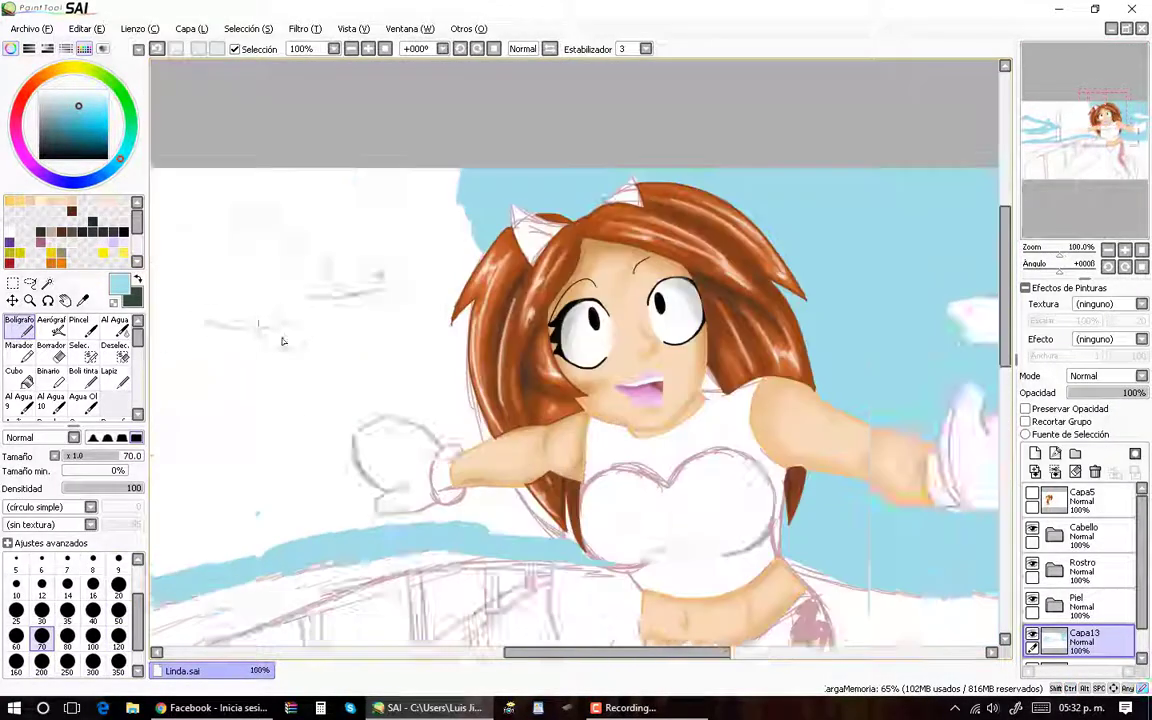
Step: Fill the left part of the sky with light blue at size 120, leaving white cloud shapes
scroll(309, 213, down, 1)
key(bracketright)
key(bracketright)
key(bracketright)
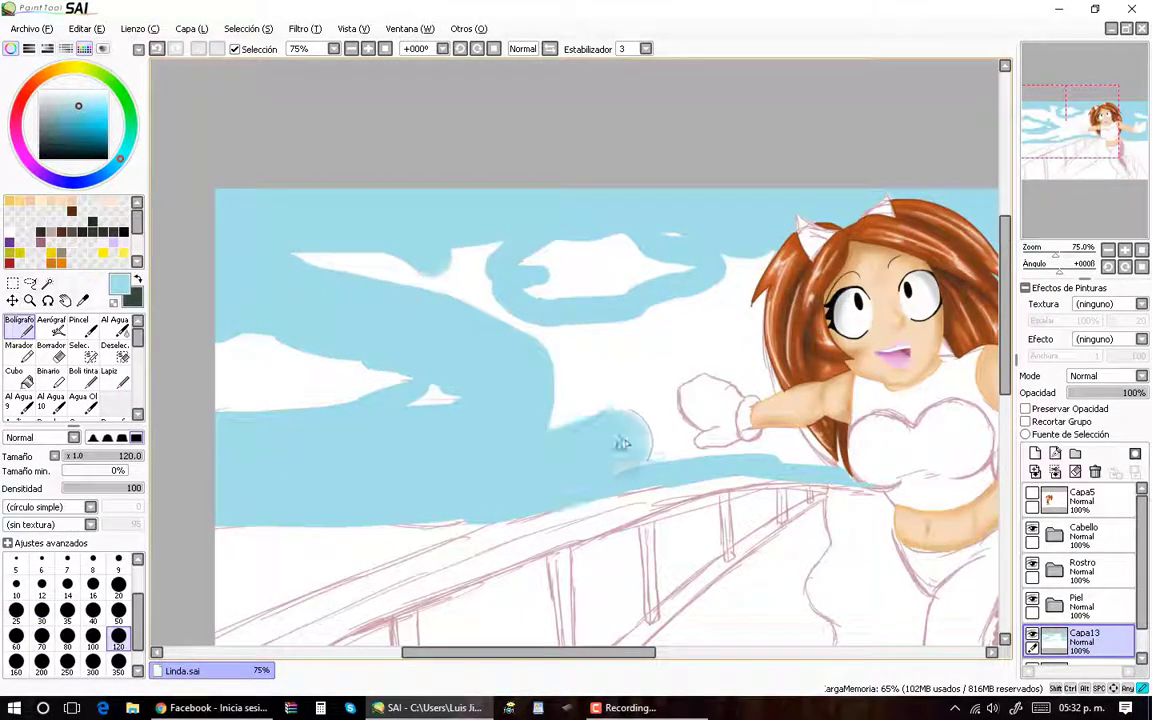
mouse_move(620, 442)
mouse_down()
mouse_move(751, 342)
mouse_move(489, 324)
mouse_up()
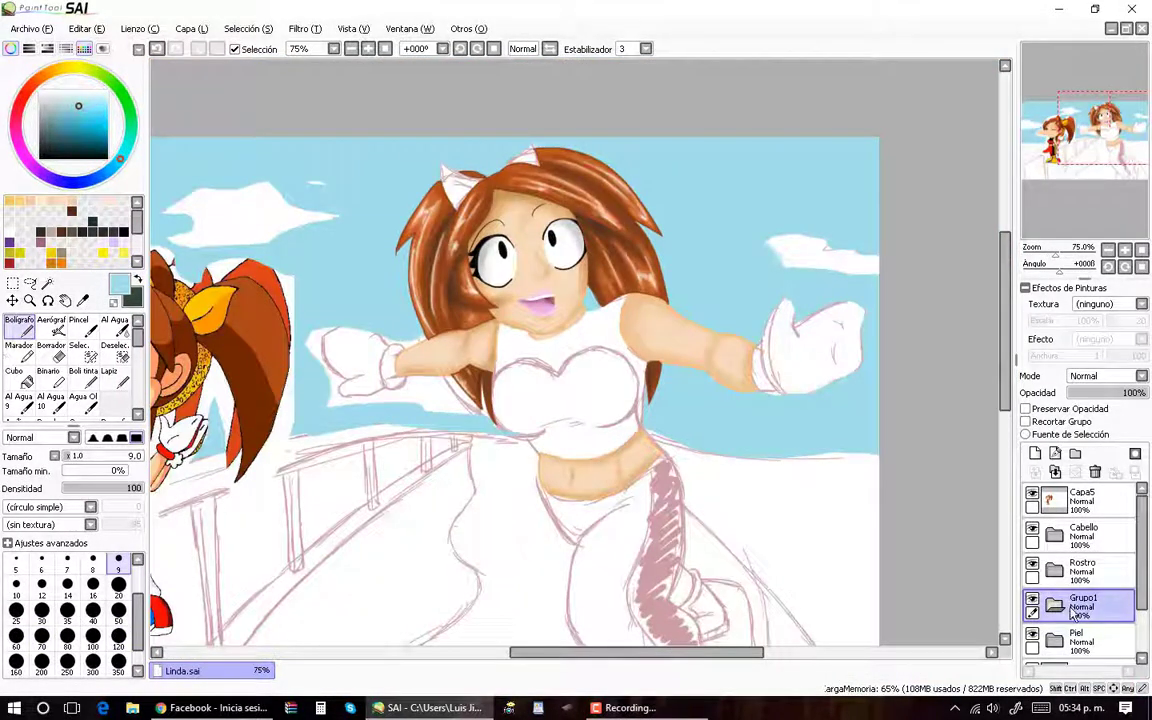
Step: Create a Ropa folder with a new layer and outline the top's right shoulder, armhole and side in black at pen size 4
double_click(1020, 537)
key(Escape)
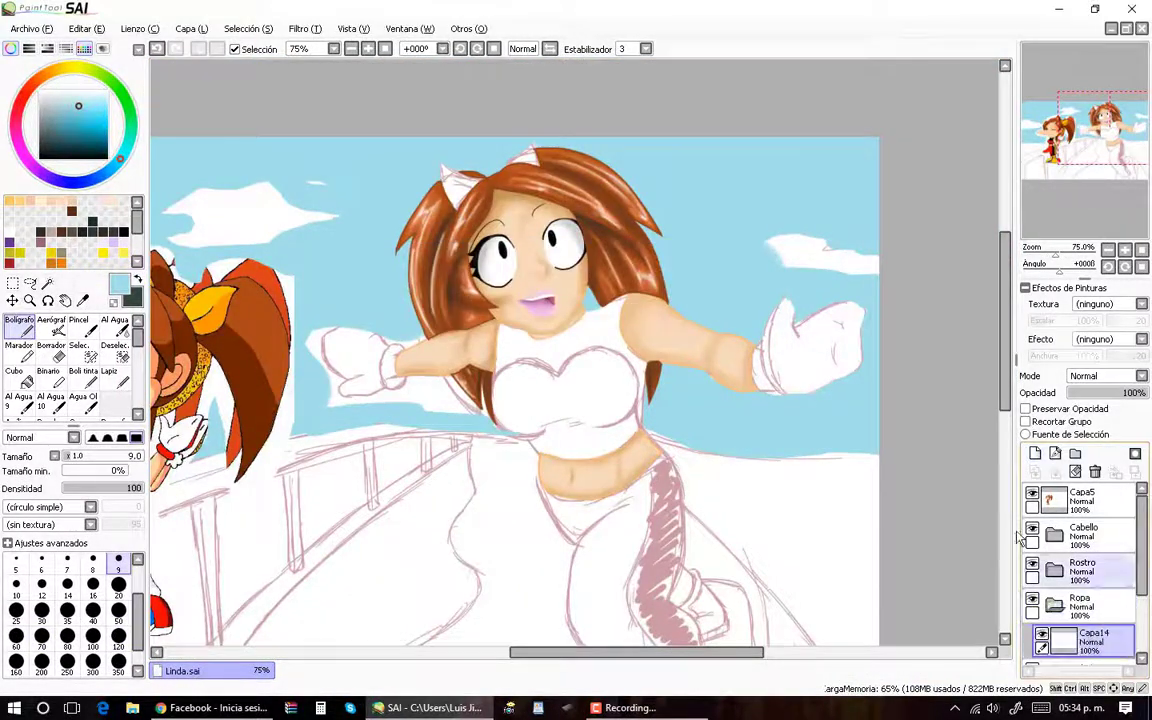
scroll(620, 330, up, 5)
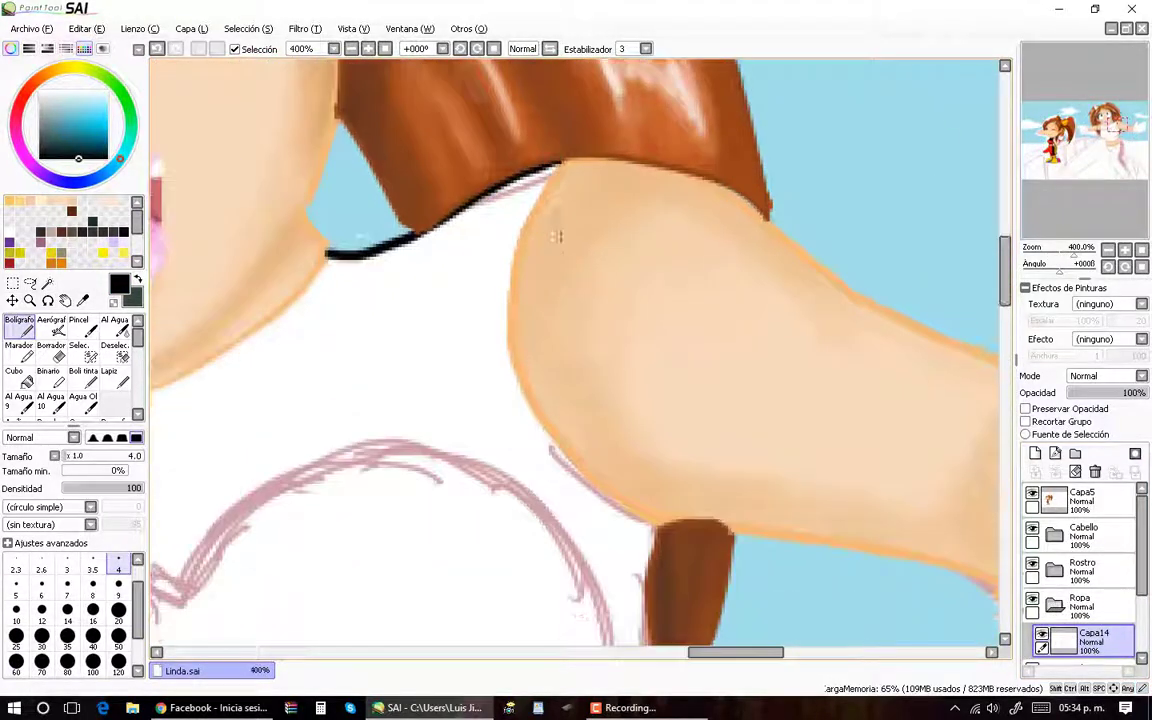
scroll(561, 163, down, 3)
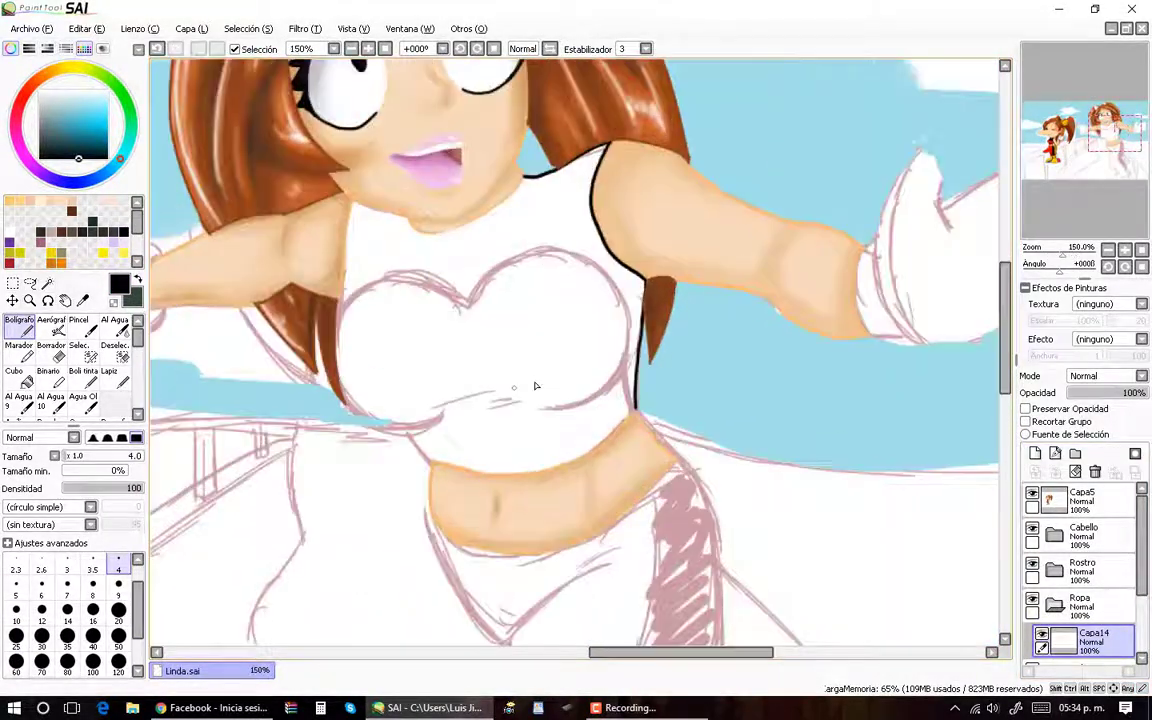
Step: Outline the top's neckline and left armhole in black with the pen at size 4
scroll(637, 212, up, 3)
key(ctrl+z)
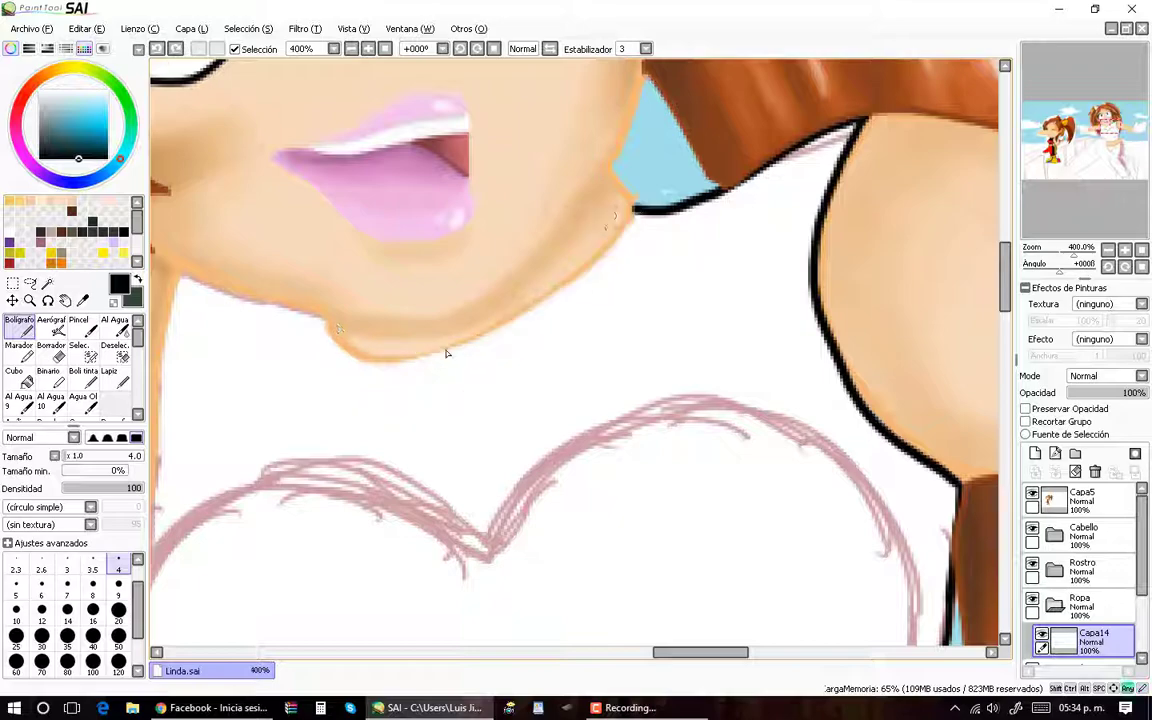
scroll(326, 323, down, 2)
scroll(406, 289, up, 2)
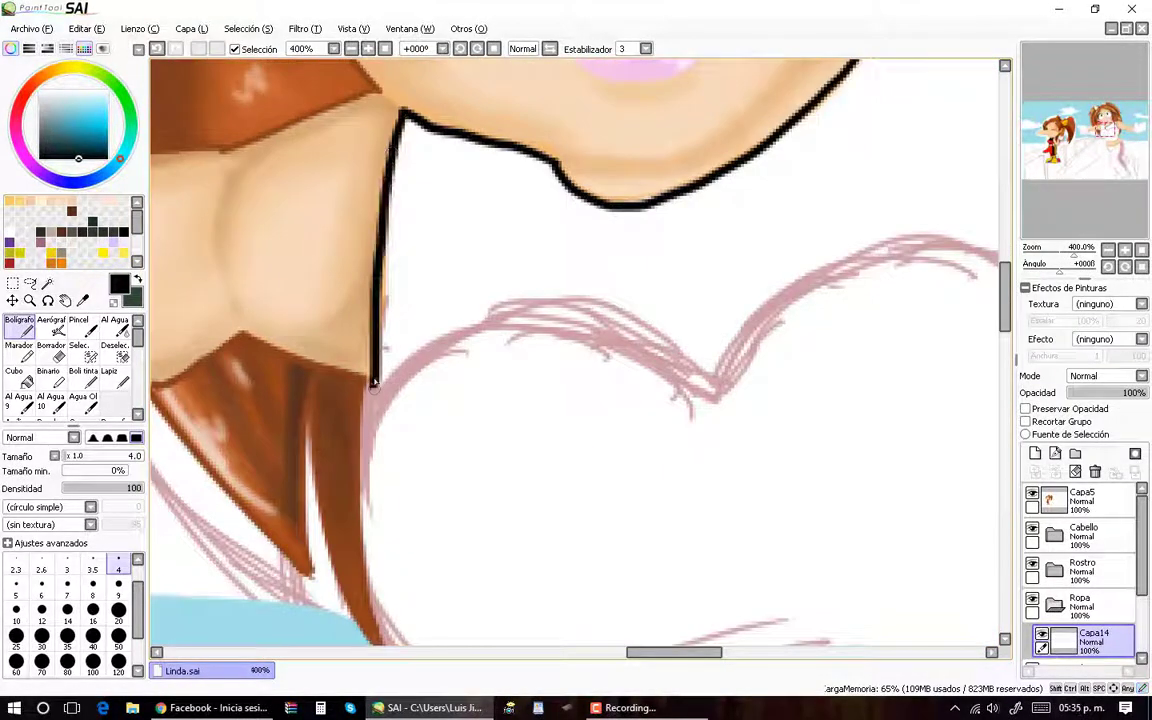
Step: Outline the heart-shaped bust edge of the top in black with the pen at size 4
scroll(374, 381, down, 1)
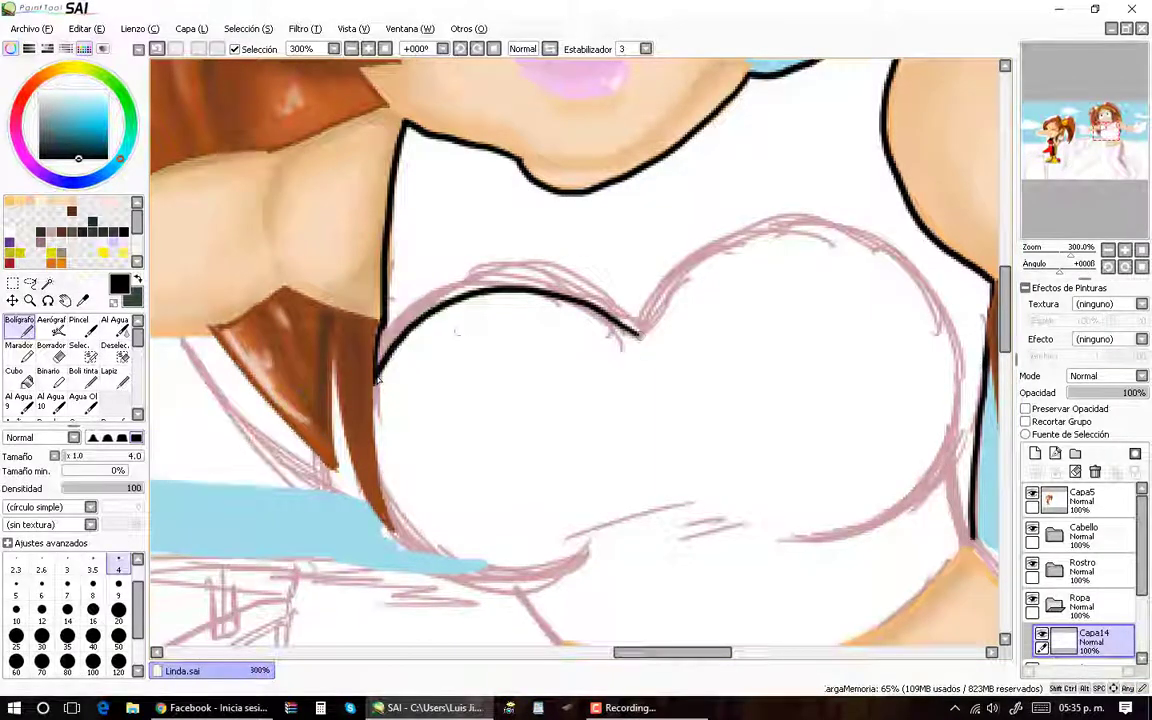
scroll(378, 380, right, 3)
drag(520, 215, 410, 326)
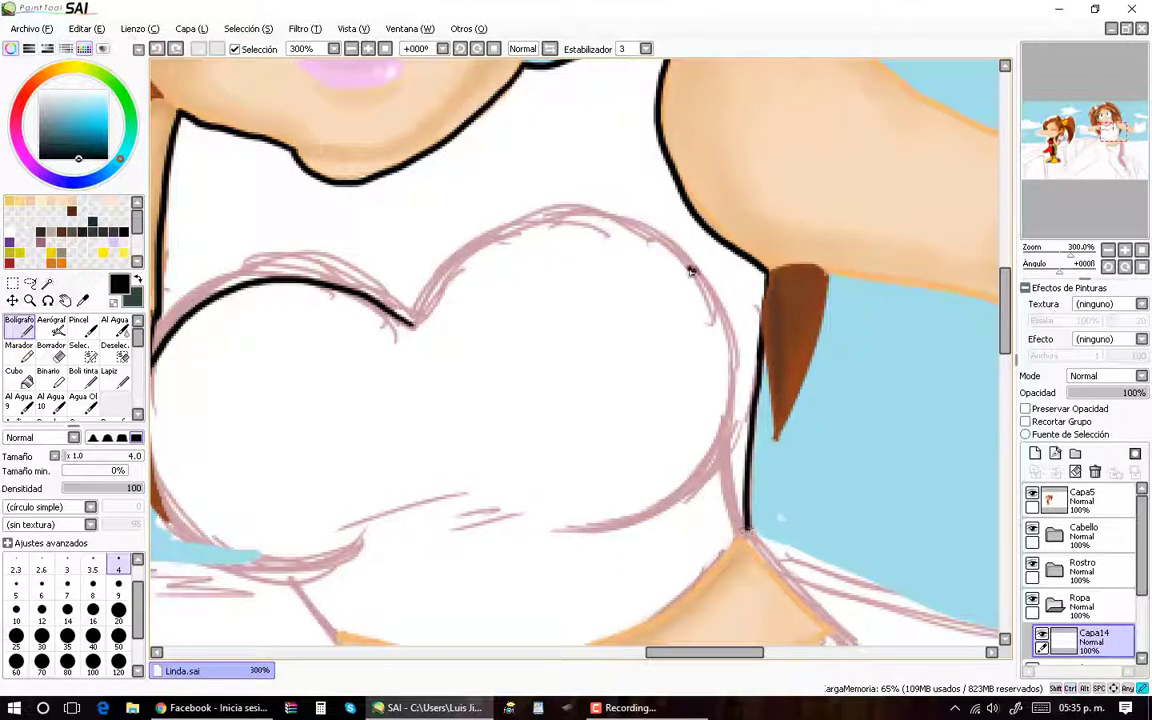
Step: Outline the trousers' side panel in black from the waist down to the ankle, following both edges around the knee
scroll(416, 326, down, 5)
scroll(638, 468, up, 1)
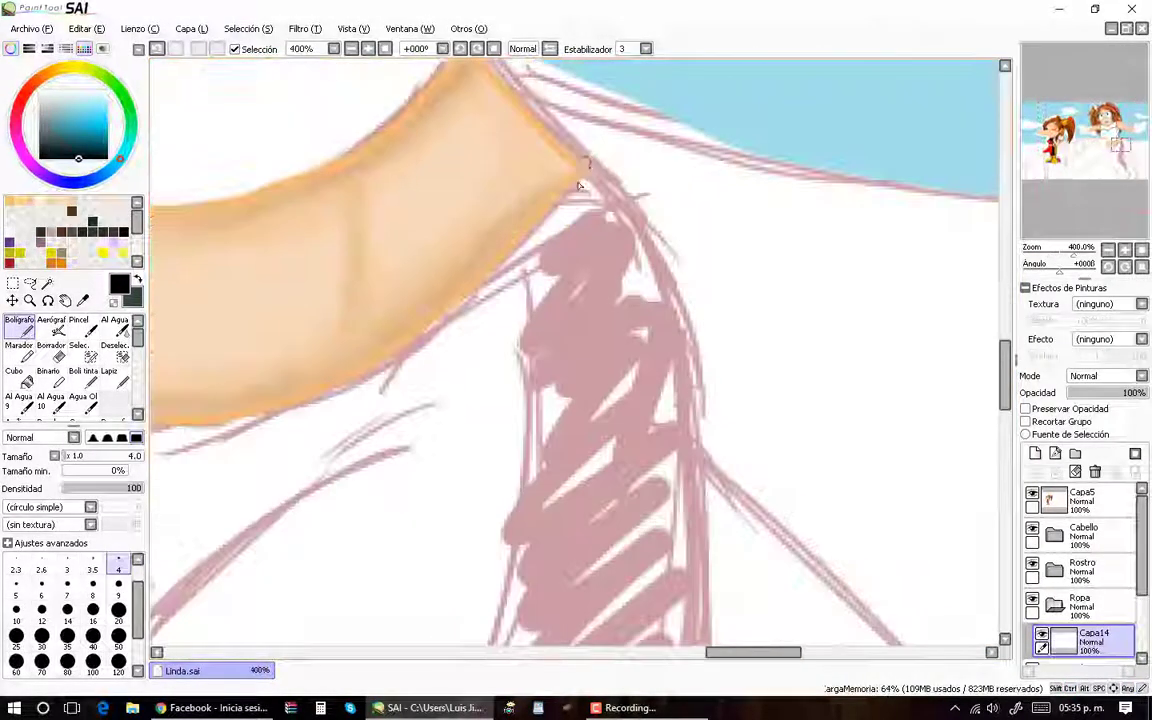
scroll(590, 168, down, 2)
mouse_move(548, 110)
mouse_down()
mouse_move(545, 218)
mouse_move(393, 515)
mouse_up()
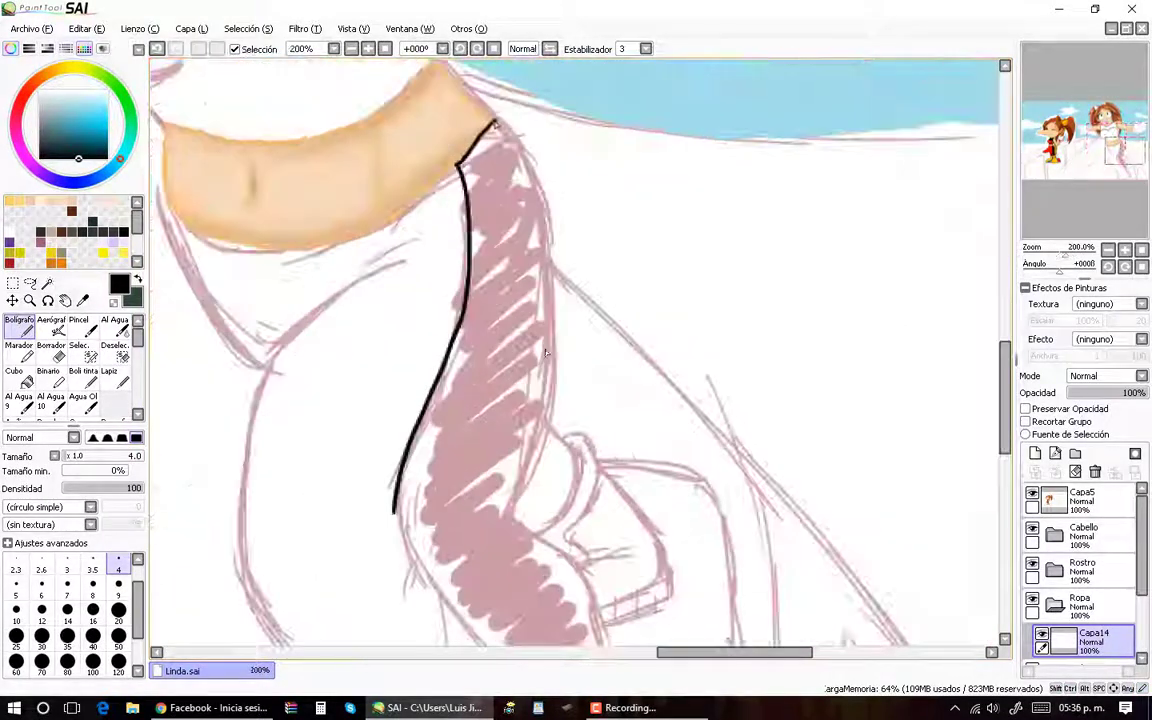
scroll(521, 538, down, 1)
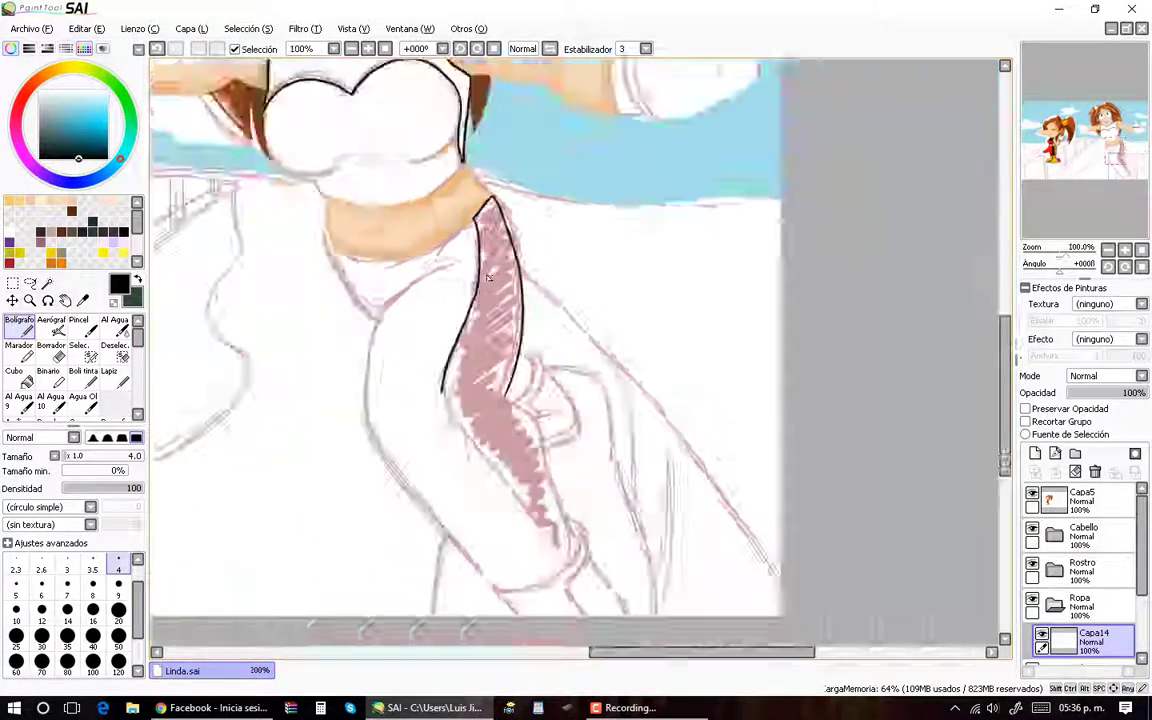
scroll(500, 450, up, 2)
drag(269, 130, 515, 470)
scroll(515, 470, up, 1)
scroll(515, 470, down, 8)
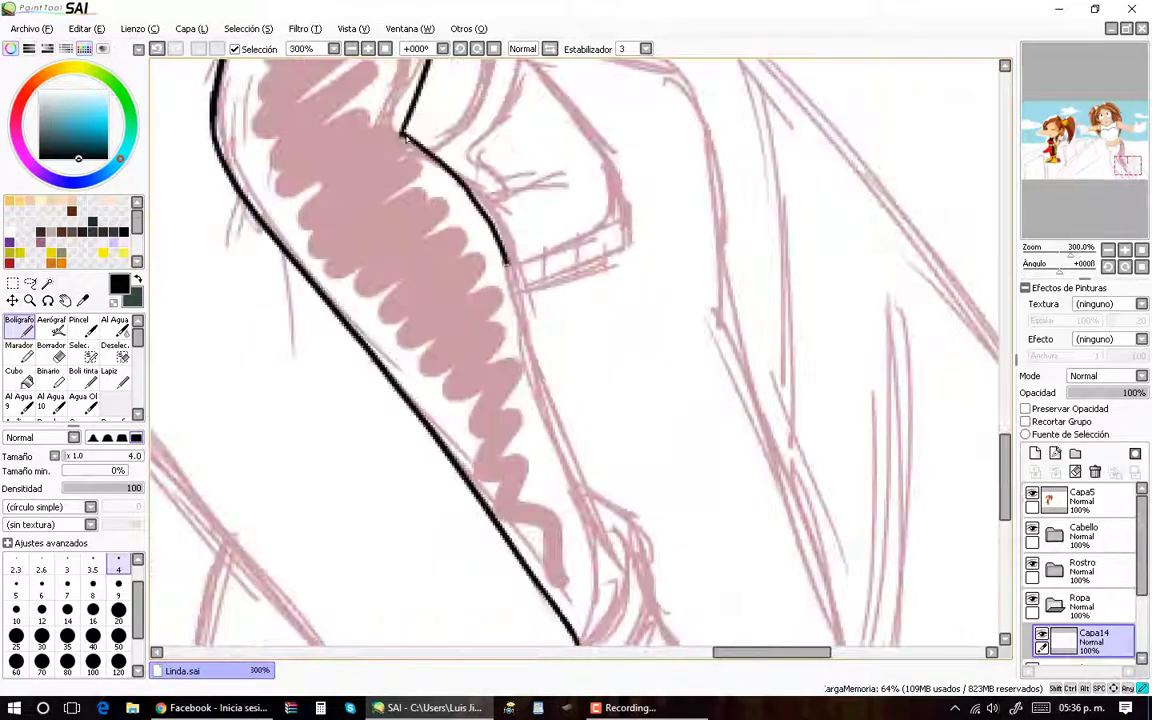
scroll(522, 275, up, 3)
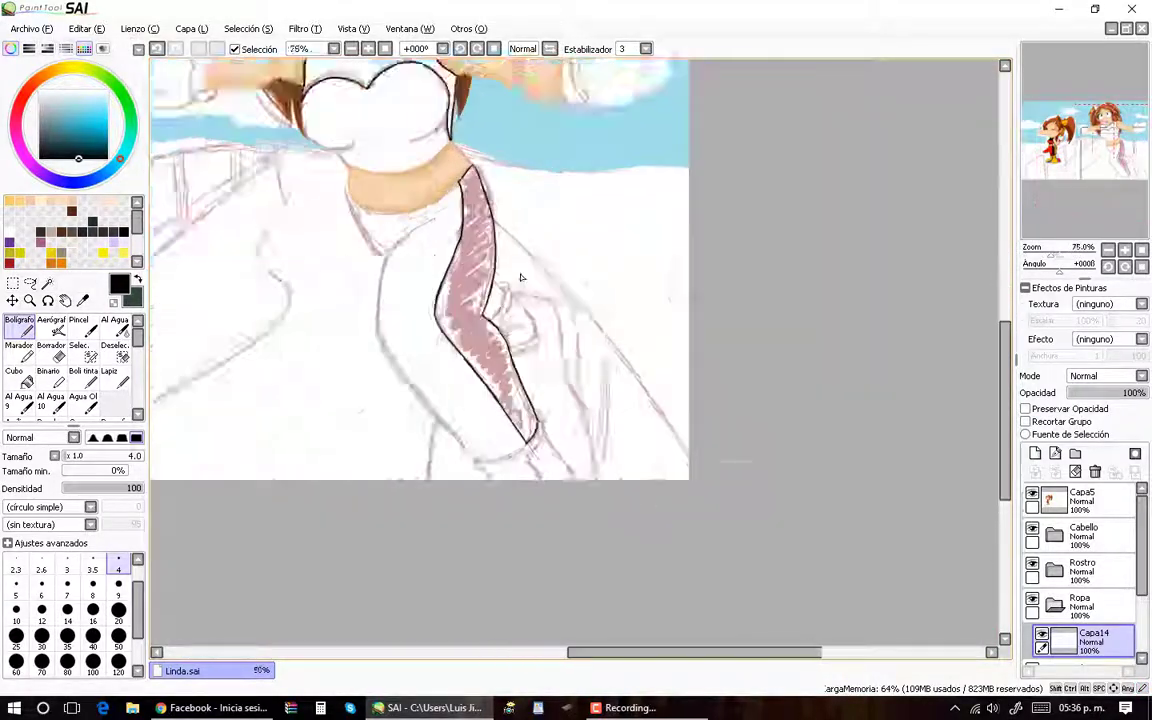
Step: Select the upper part of the top and the trousers' side panel with the magic wand and fill them black at pen size 350
scroll(630, 380, up, 2)
key(w)
click(650, 390)
scroll(645, 497, down, 2)
scroll(645, 497, down, 4)
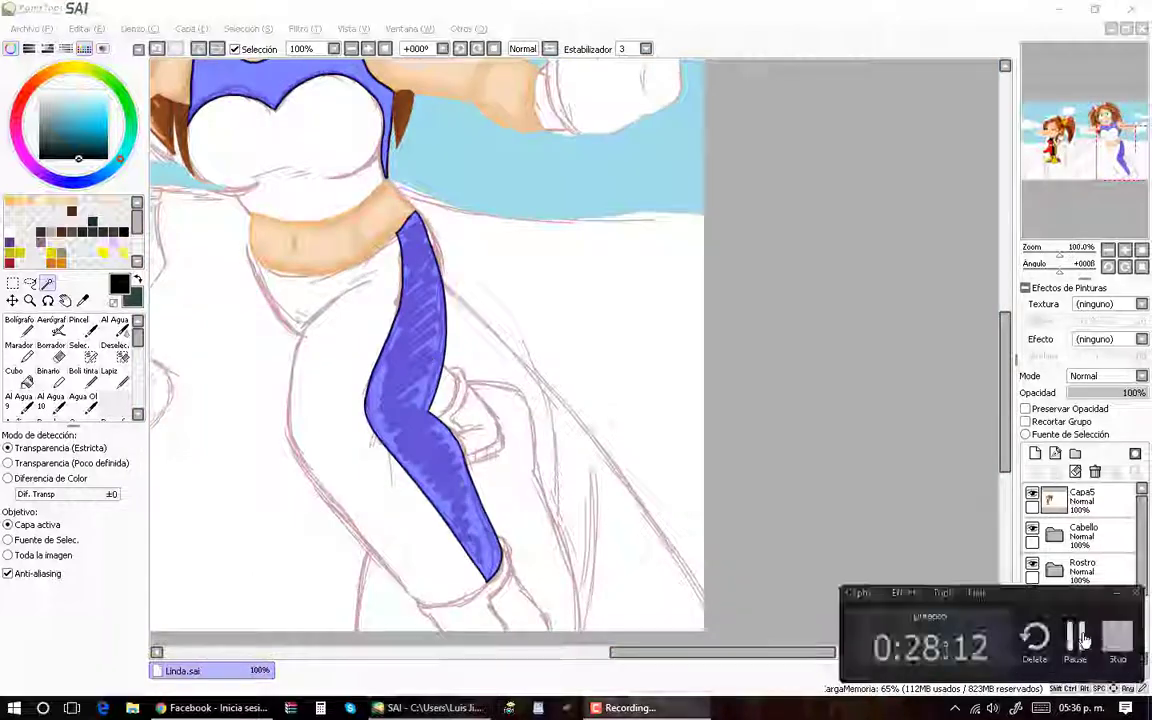
scroll(455, 270, down, 2)
scroll(455, 270, up, 1)
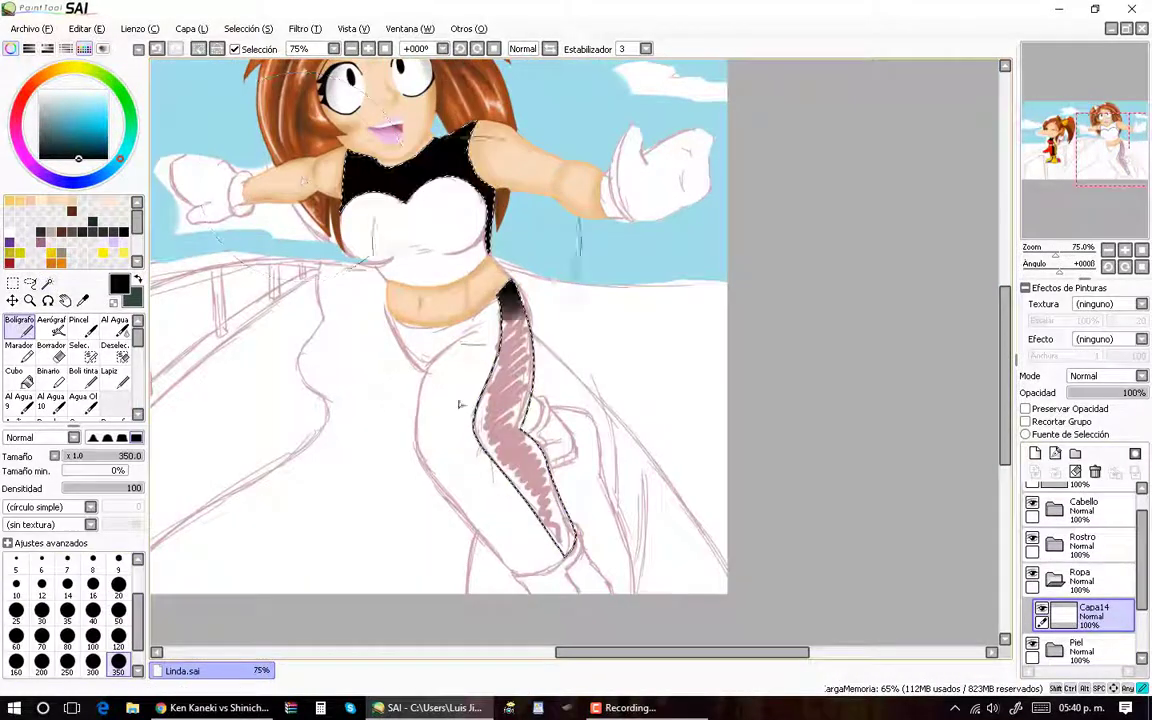
drag(463, 404, 480, 430)
Step: Add a new layer in the Ropa folder and outline the top's left side and bottom hem in red at pen size 4
click(1035, 453)
scroll(225, 278, up, 4)
scroll(225, 278, down, 4)
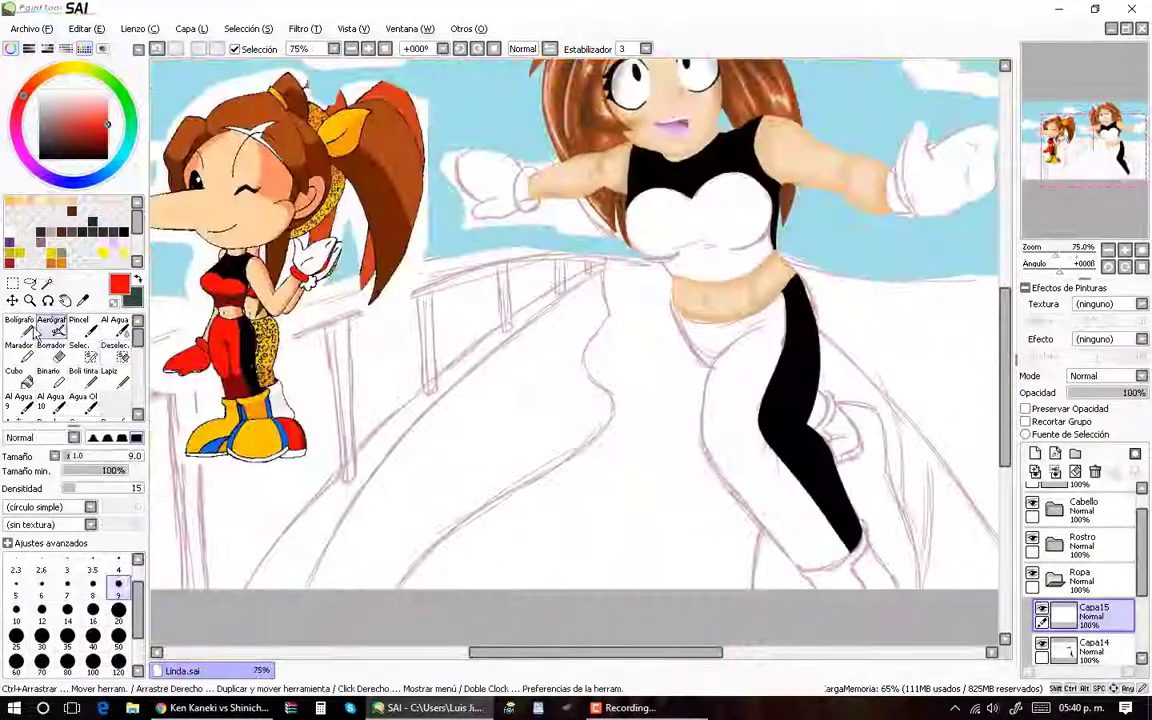
scroll(285, 352, up, 4)
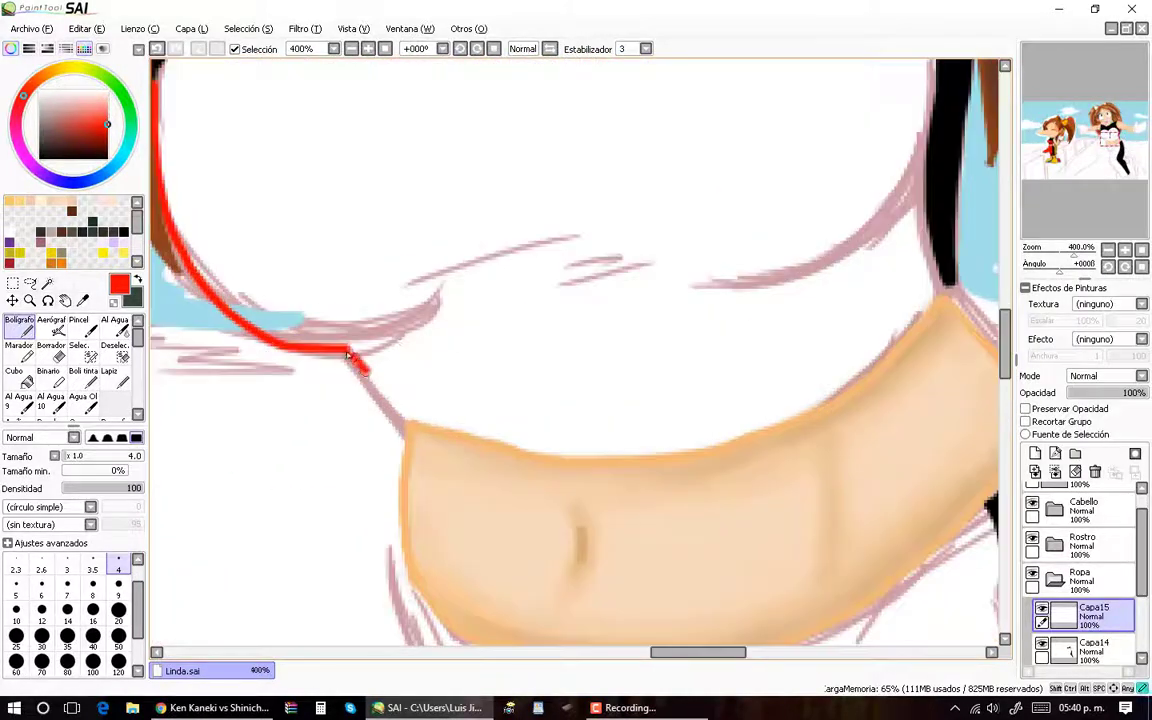
drag(1072, 268, 1046, 275)
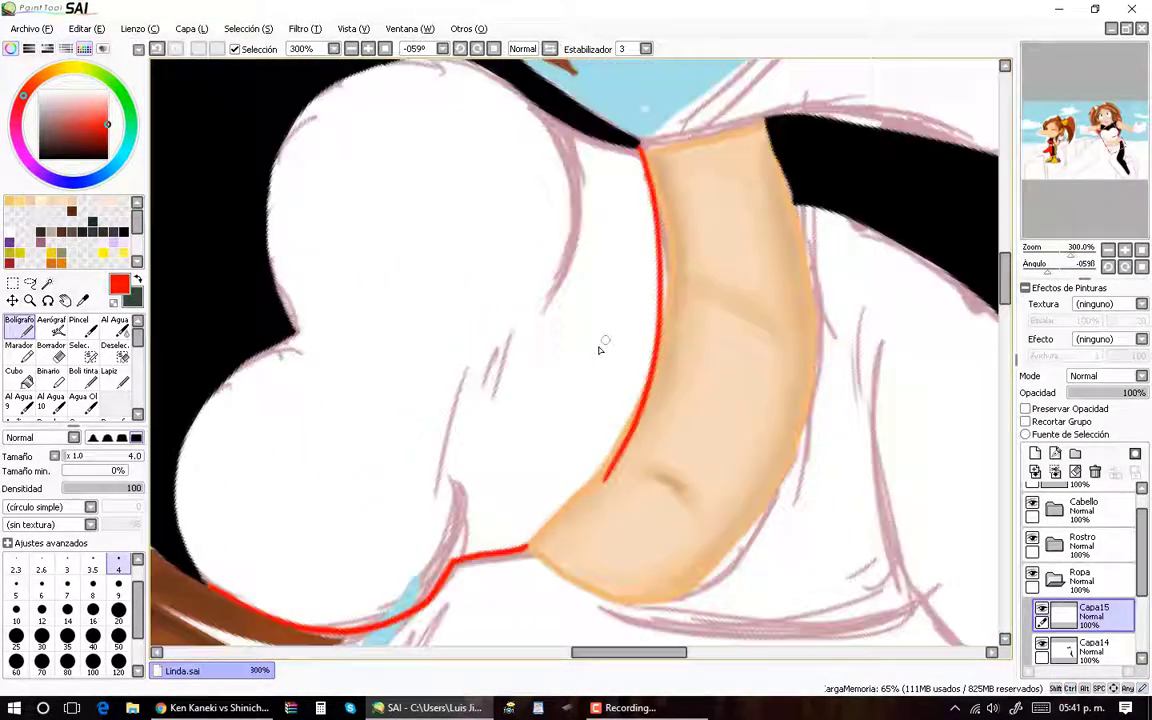
drag(642, 82, 668, 148)
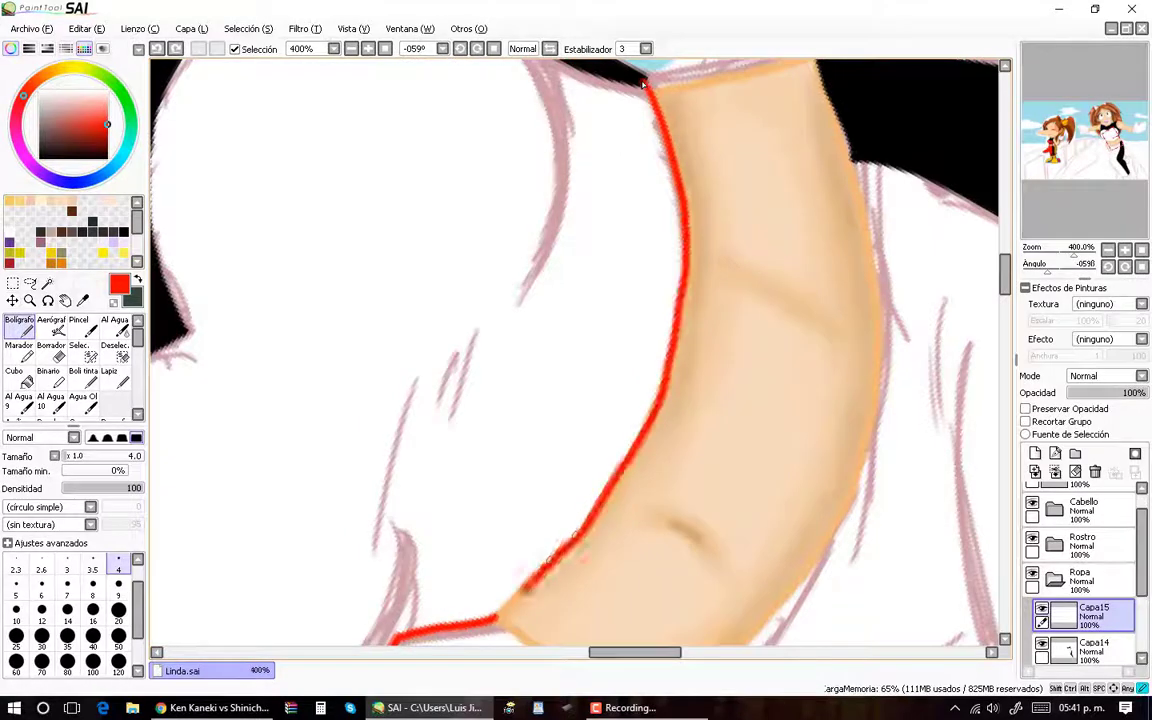
key(Home)
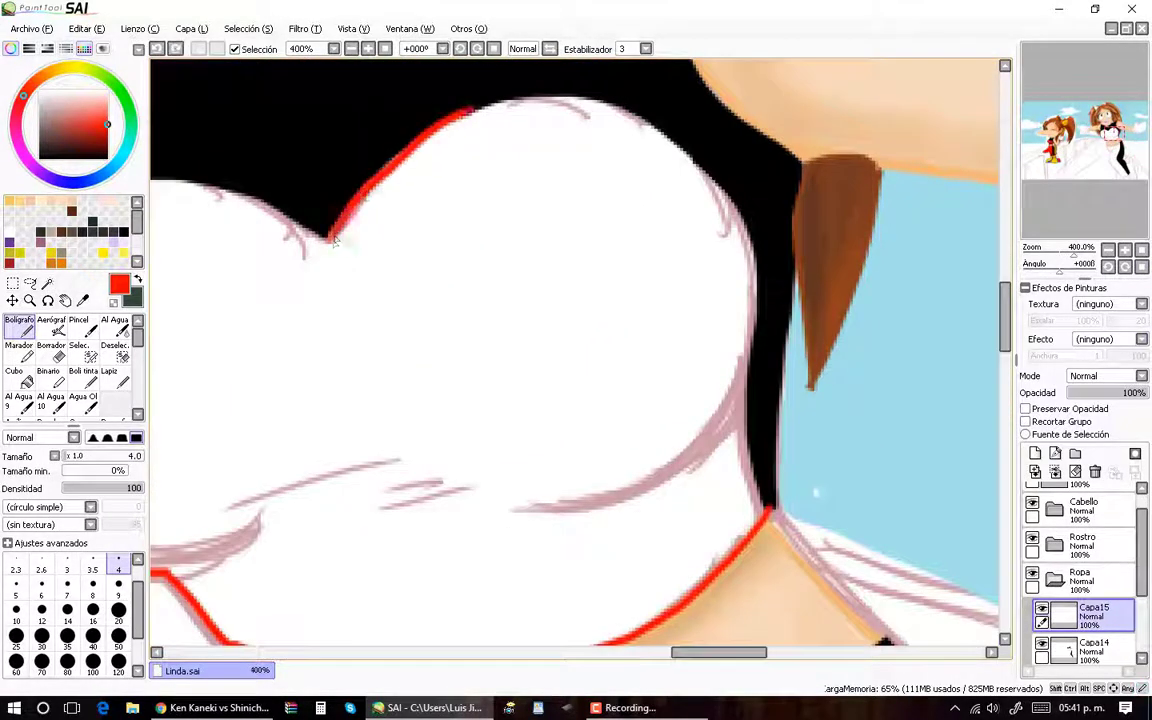
Step: Trace the heart-shaped bust edge and the top's right side in red where they meet the black area
drag(529, 95, 420, 300)
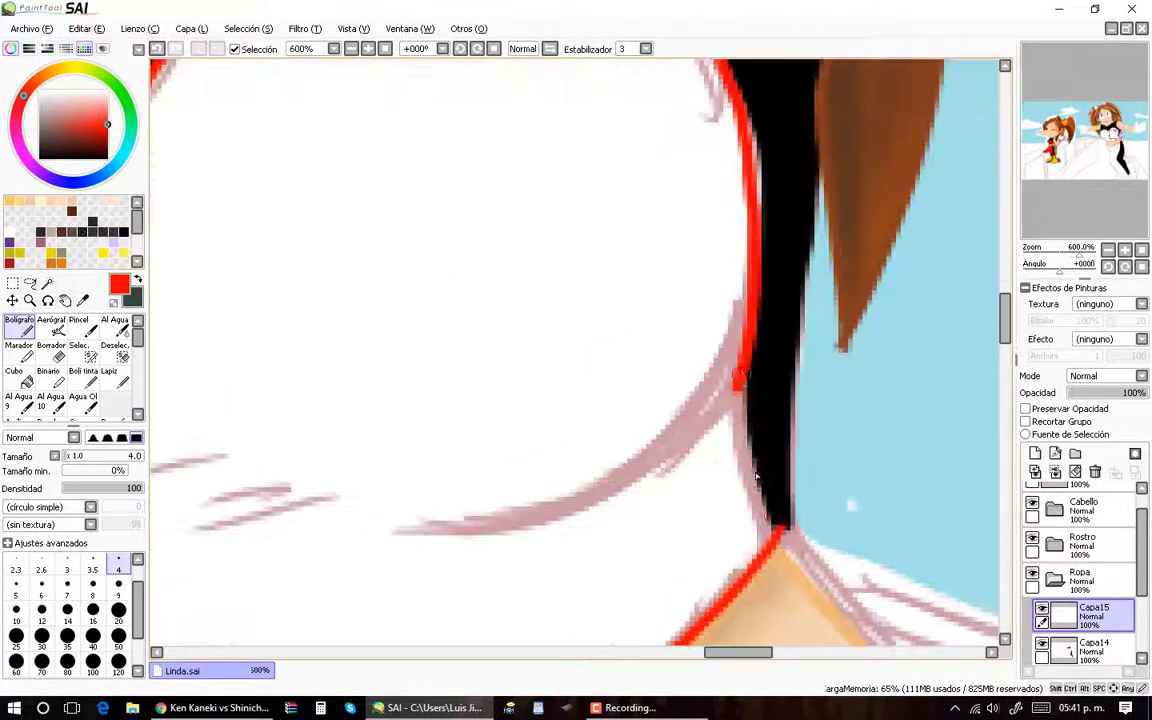
scroll(340, 388, up, 1)
Step: Outline the trousers' waistline and left hip in red with the pen at size 4
scroll(408, 283, down, 3)
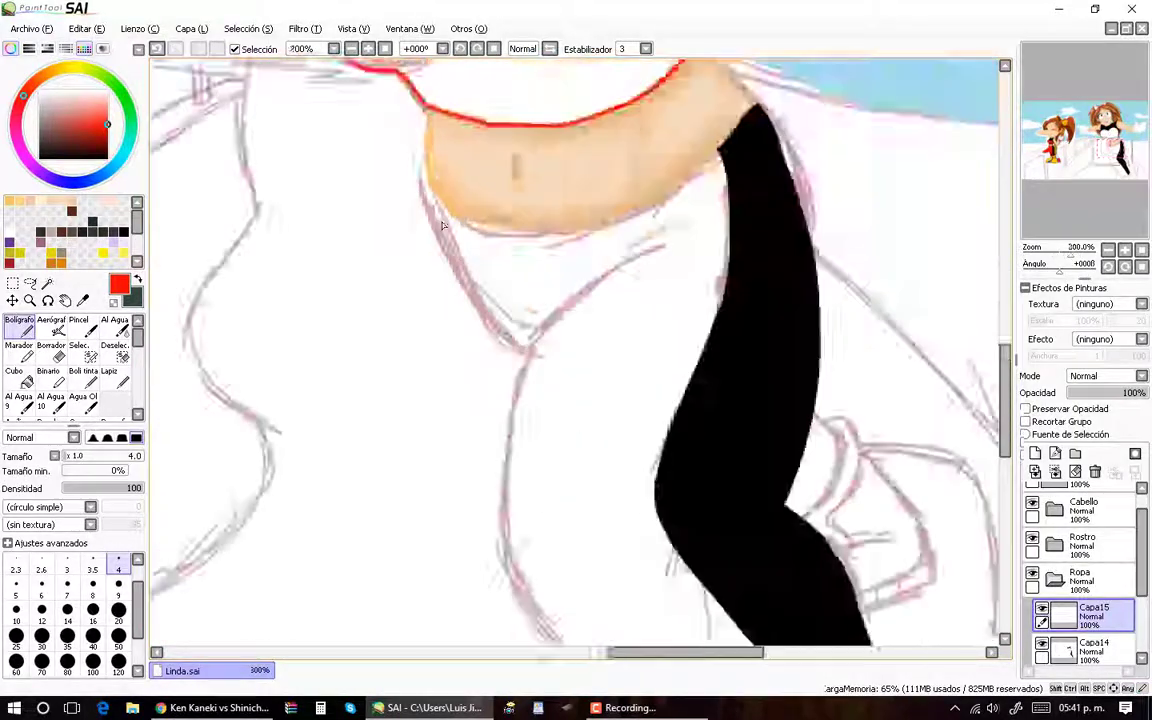
scroll(809, 175, up, 4)
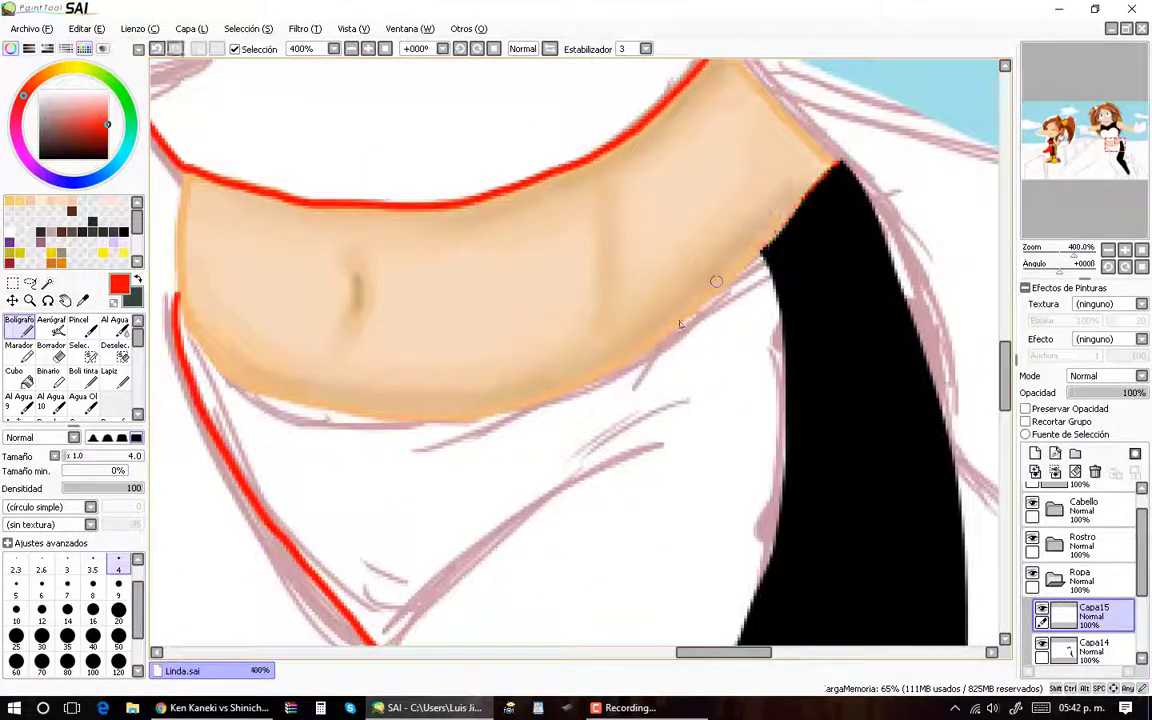
scroll(715, 278, up, 1)
scroll(240, 307, down, 4)
scroll(399, 329, up, 2)
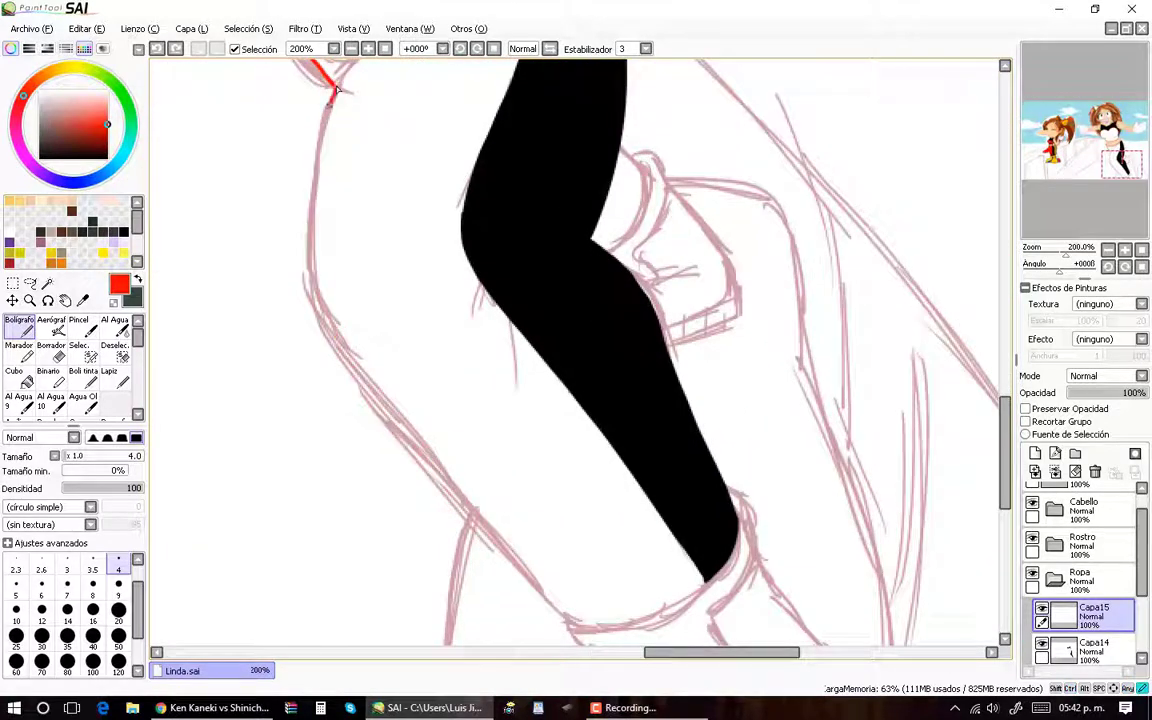
Step: Outline the trouser leg in red along its outer edge, the border with the black panel and the ankle hem
scroll(470, 178, down, 3)
scroll(507, 195, up, 3)
drag(490, 296, 503, 92)
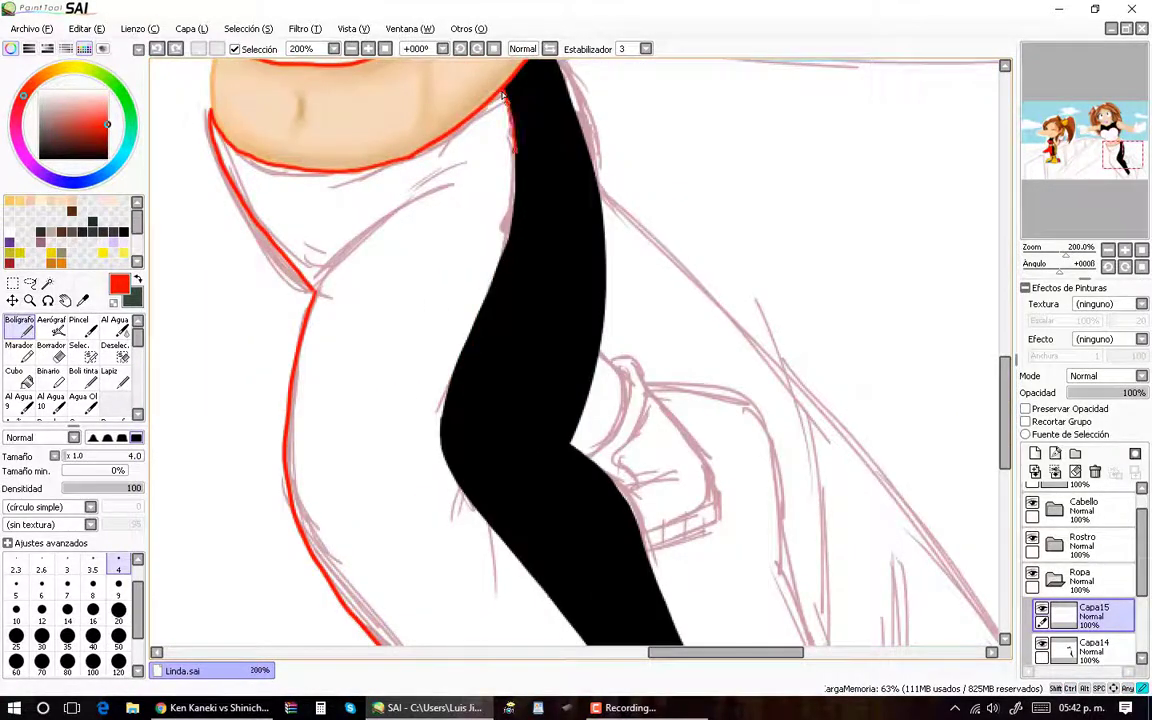
drag(450, 452, 348, 190)
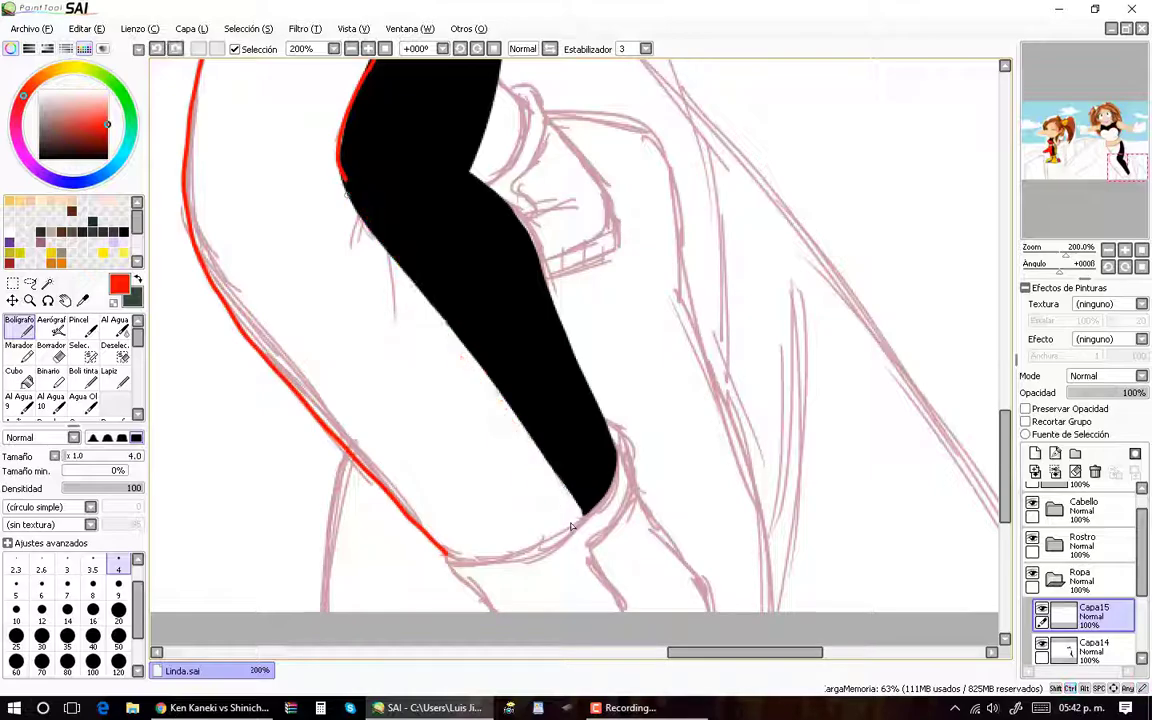
scroll(367, 197, up, 2)
scroll(367, 197, down, 4)
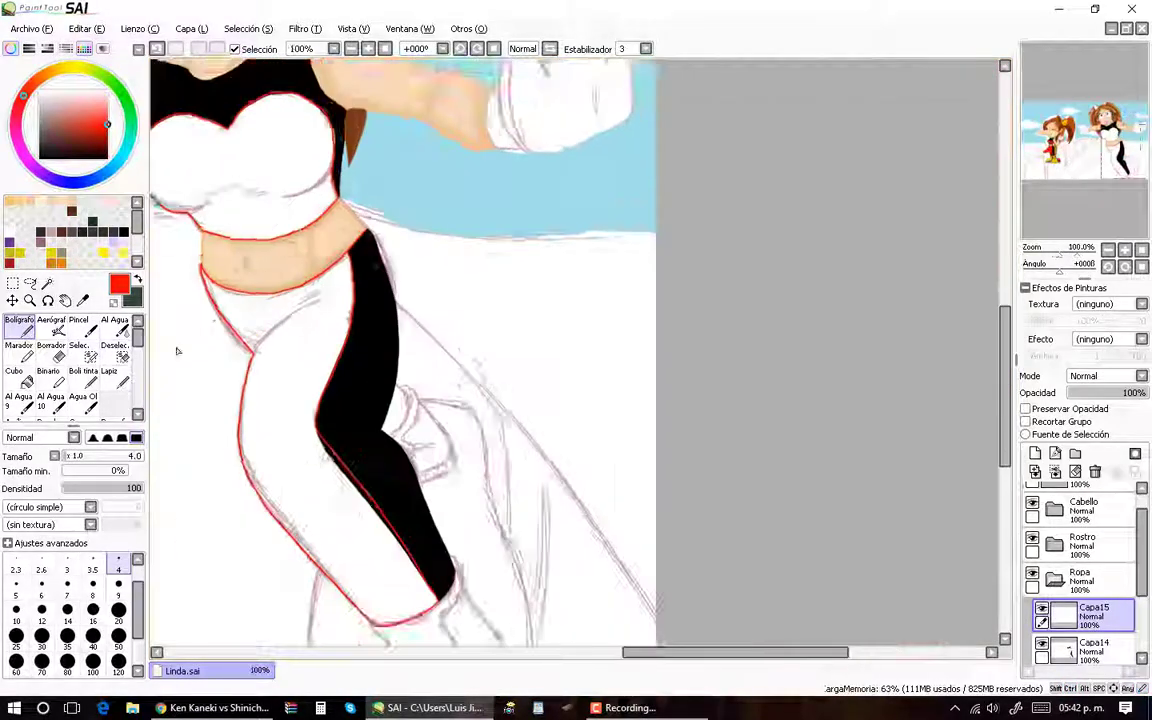
Step: Select the outlined bust area and trouser leg with the magic wand and fill them red with the pen at size 120
scroll(367, 197, up, 1)
scroll(367, 197, down, 2)
key(w)
scroll(390, 230, up, 2)
click(390, 230)
scroll(390, 230, up, 1)
click(640, 490)
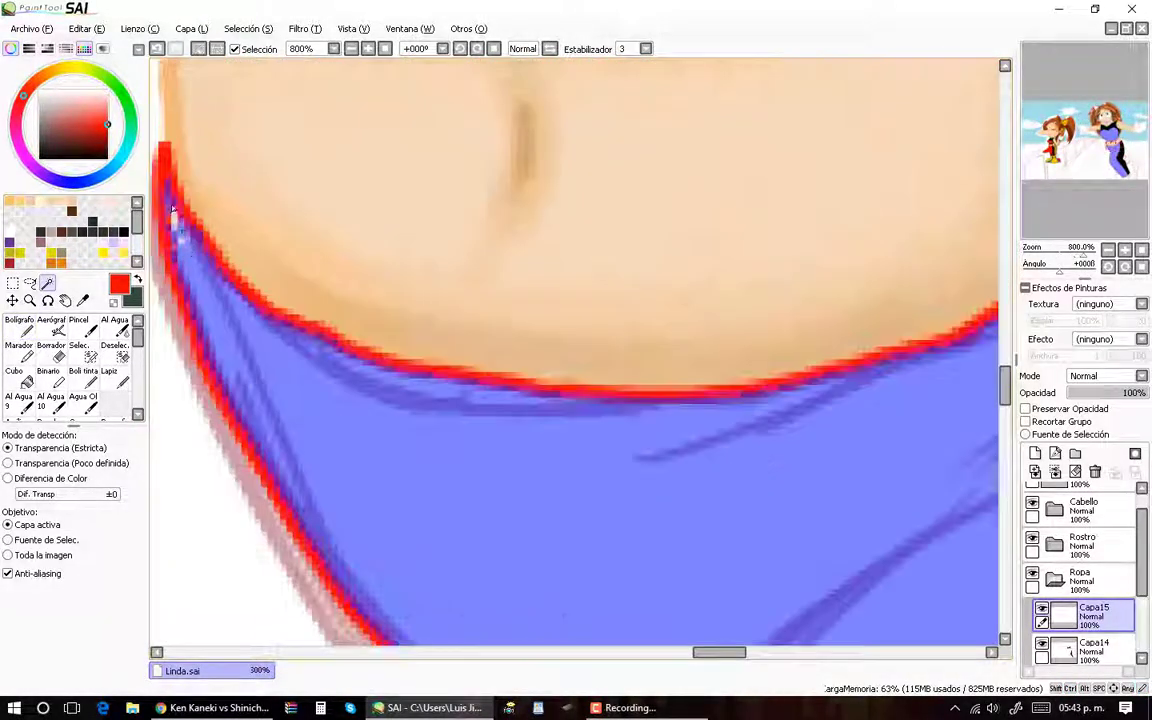
scroll(350, 415, down, 2)
scroll(350, 415, down, 1)
key(n)
scroll(350, 415, down, 1)
mouse_move(320, 220)
mouse_down()
mouse_move(380, 270)
mouse_move(430, 520)
mouse_up()
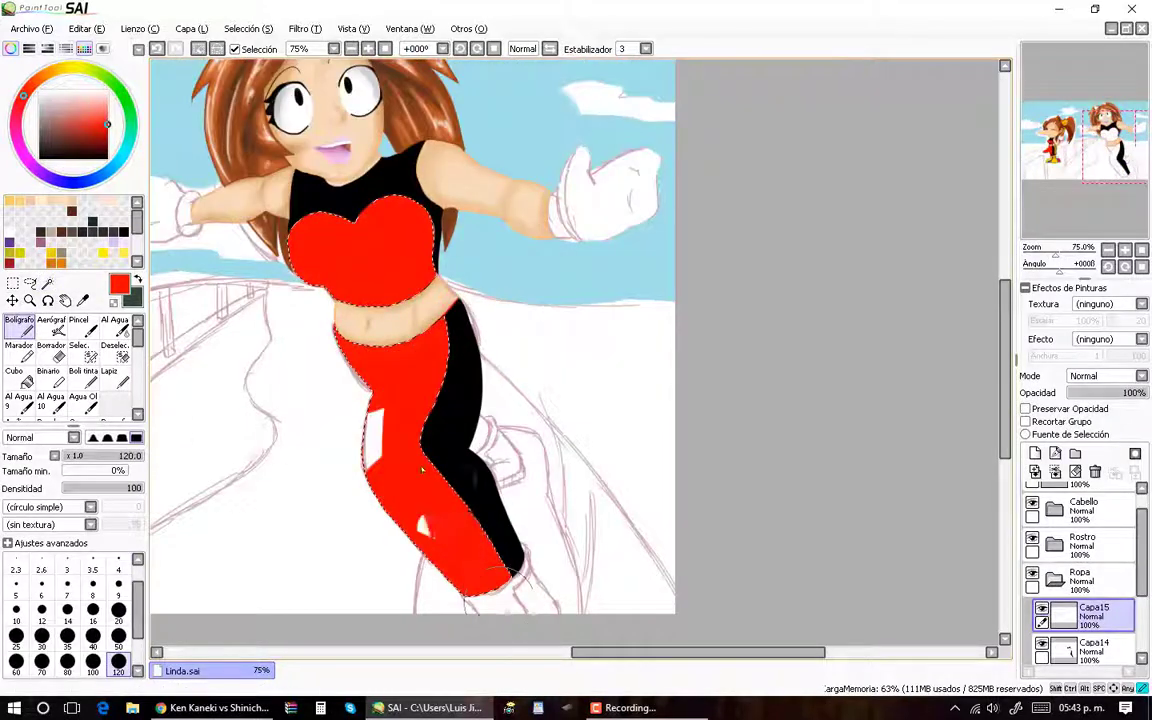
scroll(430, 400, down, 1)
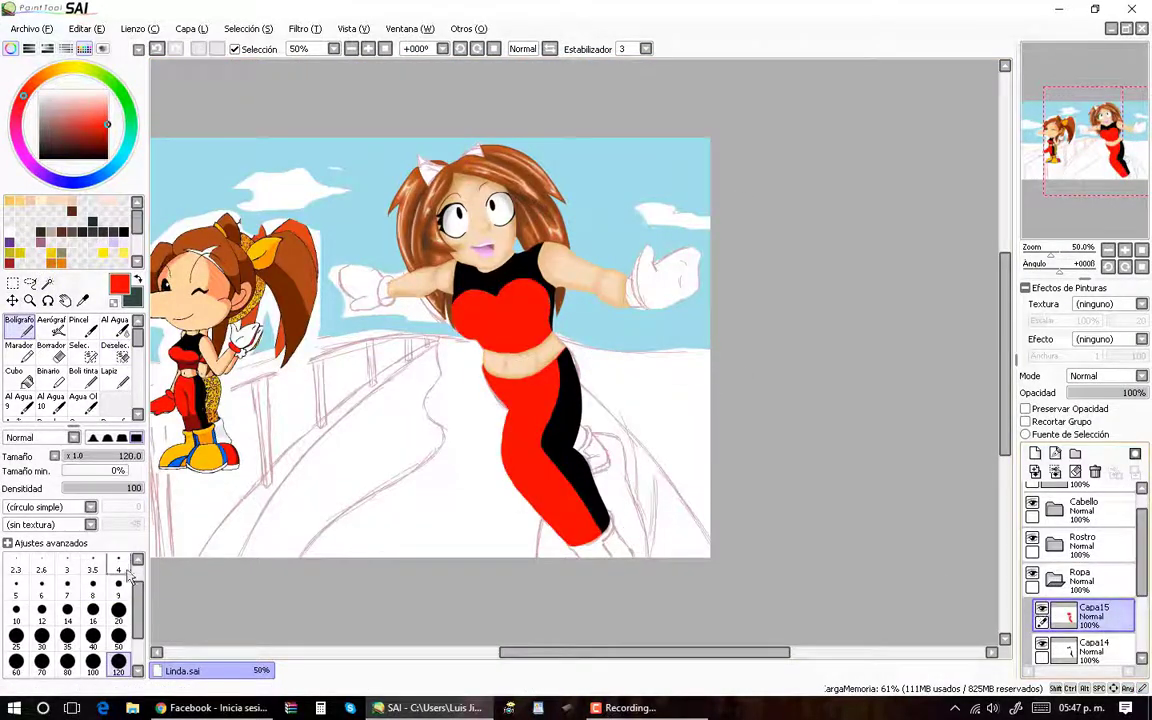
Step: Outline the left glove in red at pen size 4, including its cuff, palm and thumb
click(118, 570)
scroll(380, 280, up, 6)
mouse_move(572, 233)
mouse_down()
mouse_move(606, 210)
mouse_move(612, 228)
mouse_up()
scroll(622, 233, down, 1)
drag(355, 152, 262, 369)
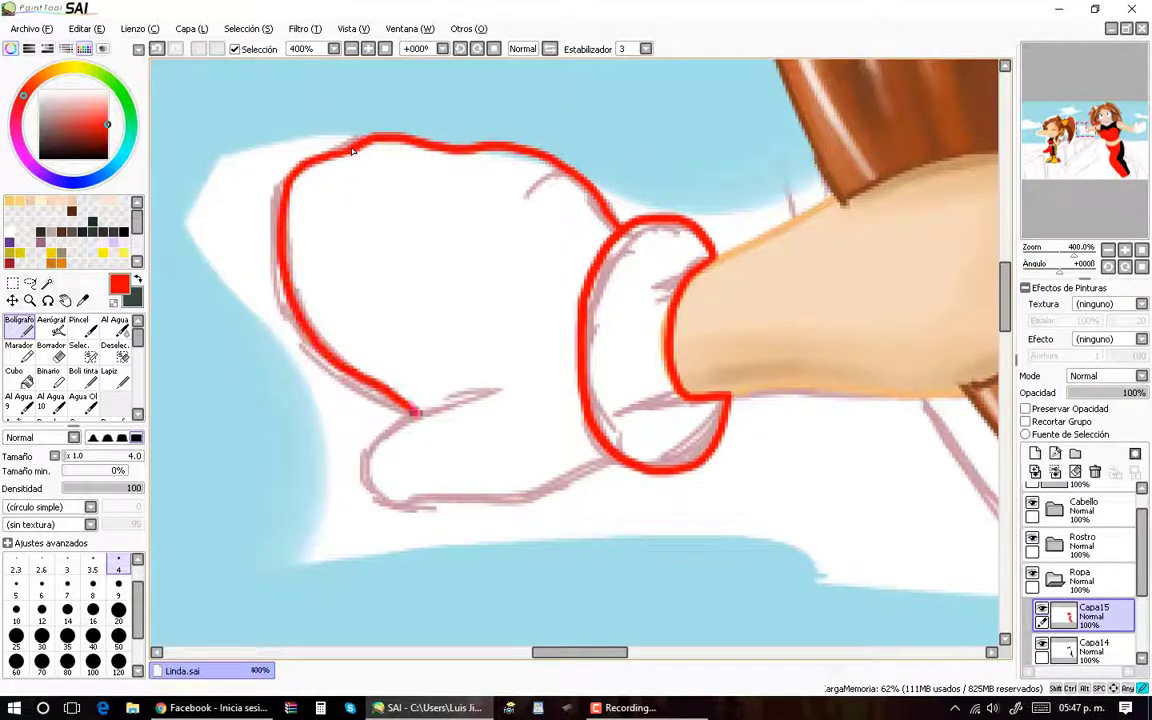
scroll(300, 420, up, 1)
mouse_move(363, 376)
mouse_down()
mouse_move(322, 490)
mouse_move(415, 496)
mouse_up()
Step: Outline the right glove's red parts: the cuff, the band along the thumb and the strip along the fingers' upper edge
scroll(500, 400, down, 4)
scroll(729, 191, up, 3)
drag(612, 103, 648, 70)
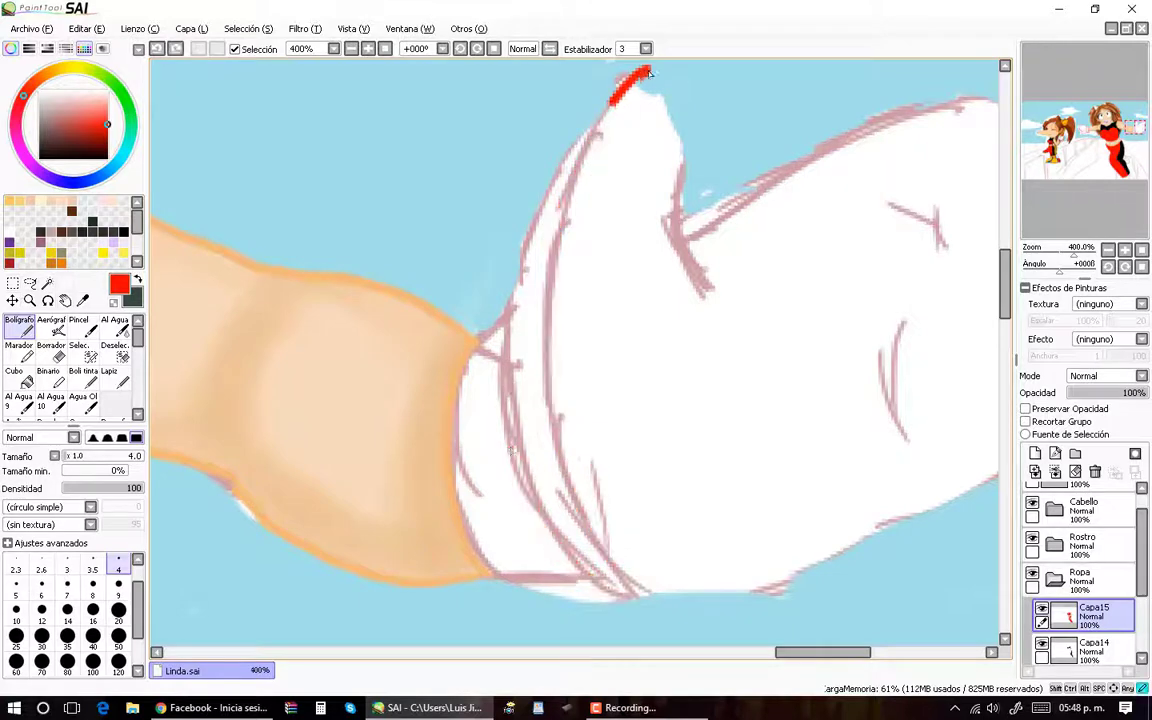
scroll(505, 580, down, 1)
scroll(550, 300, up, 1)
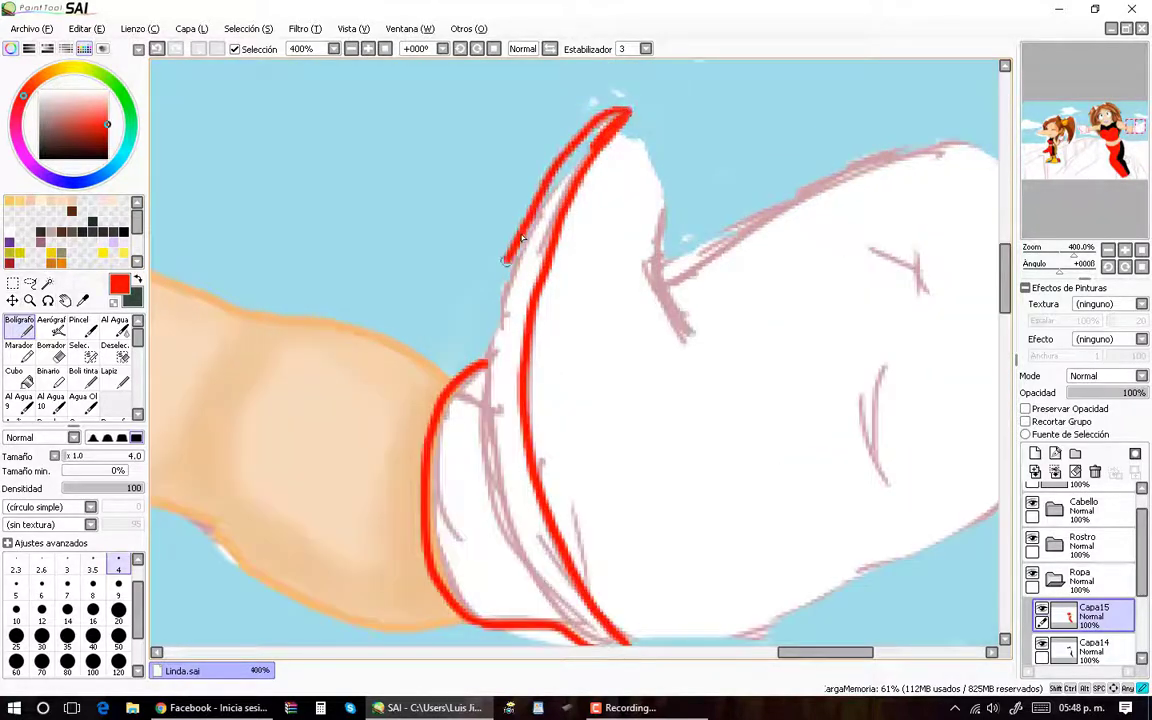
scroll(586, 185, down, 1)
scroll(779, 206, up, 1)
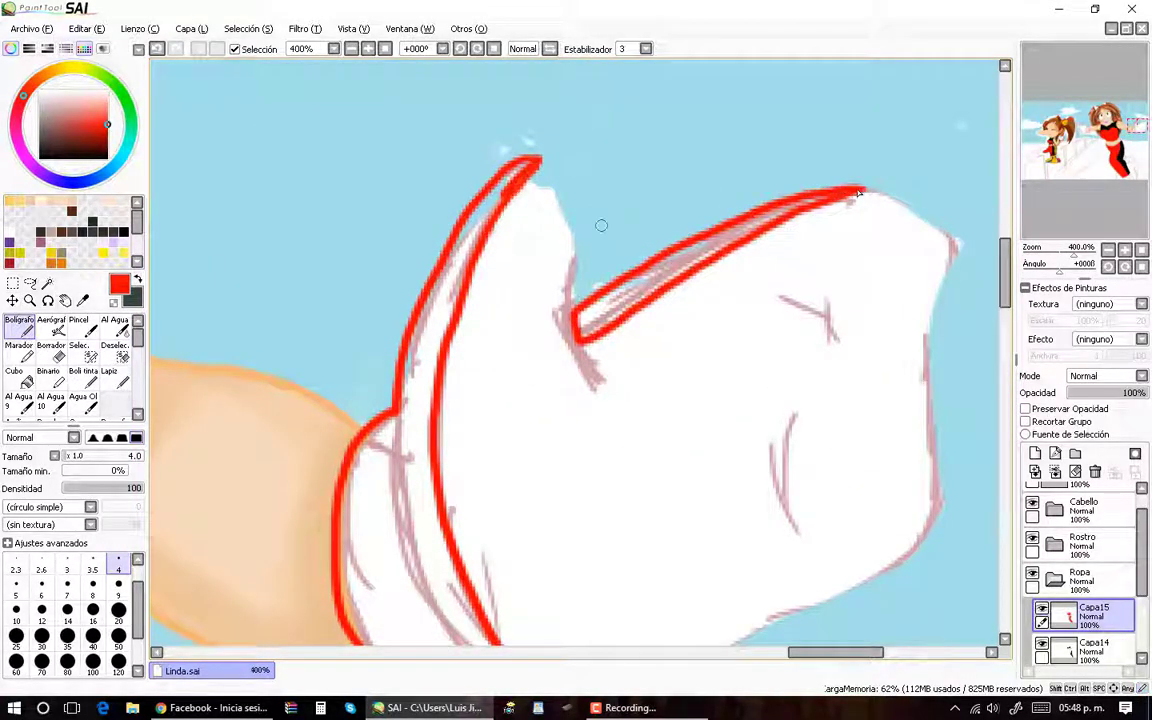
Step: Select the left glove and the right glove's outlined bands with the magic wand, fill them red and clear the selection
scroll(601, 225, down, 5)
click(47, 284)
click(255, 250)
scroll(668, 143, up, 7)
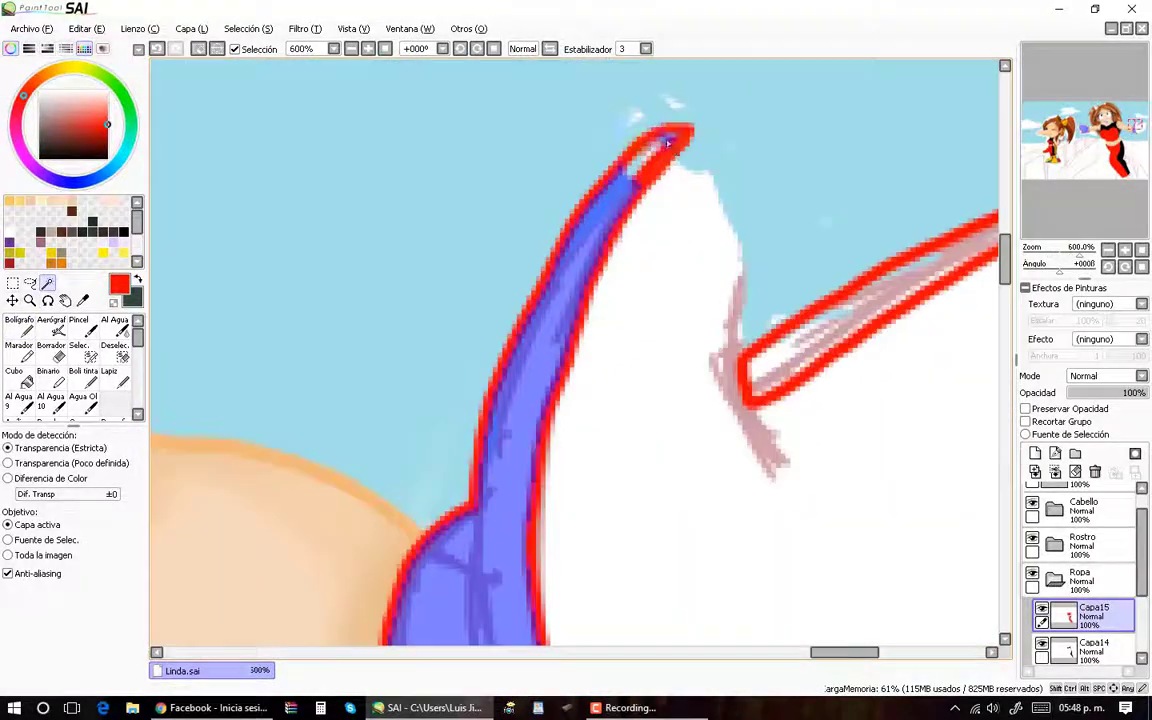
scroll(657, 148, down, 1)
scroll(833, 172, up, 1)
scroll(770, 170, down, 8)
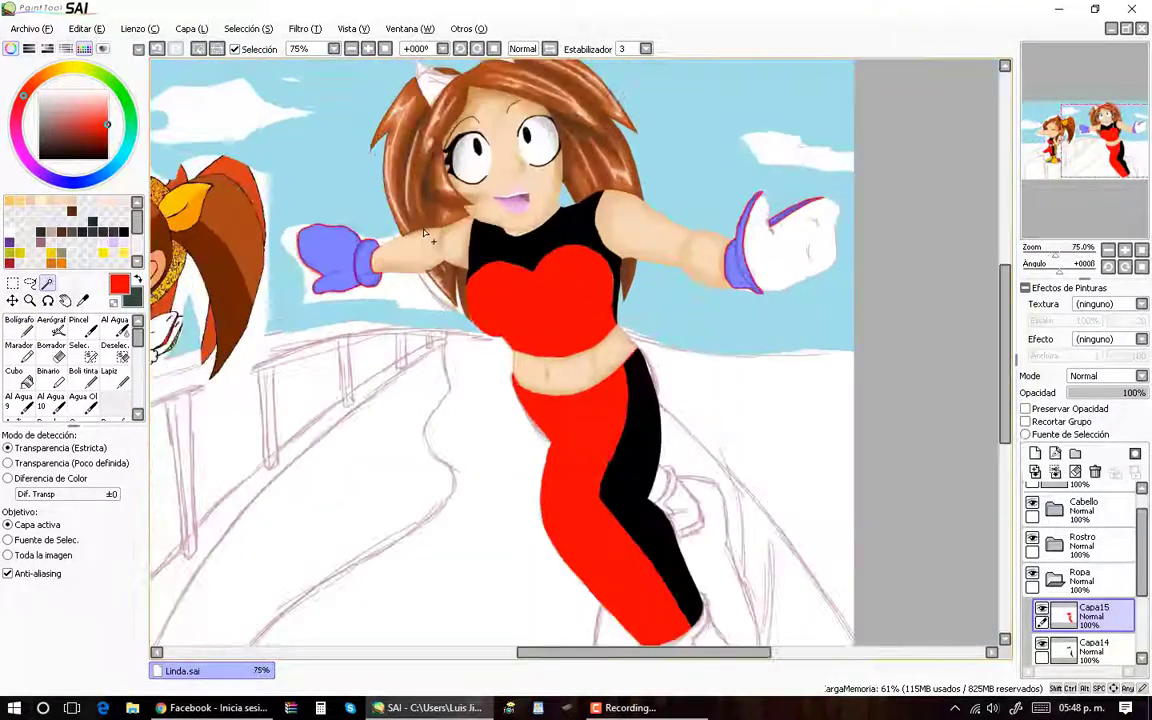
click(114, 345)
scroll(872, 242, up, 2)
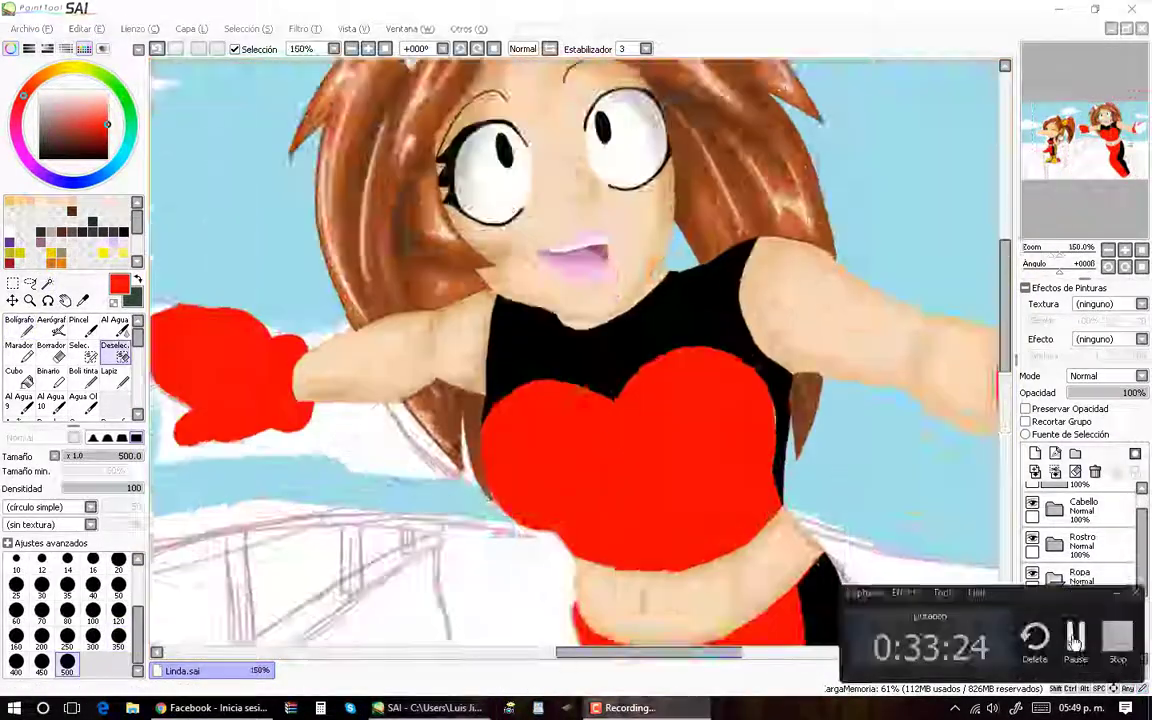
Step: Select all red areas of the top, trousers and gloves with the magic wand and add a new layer above them
scroll(600, 300, down, 2)
click(47, 284)
click(600, 390)
scroll(352, 122, up, 6)
scroll(352, 122, down, 7)
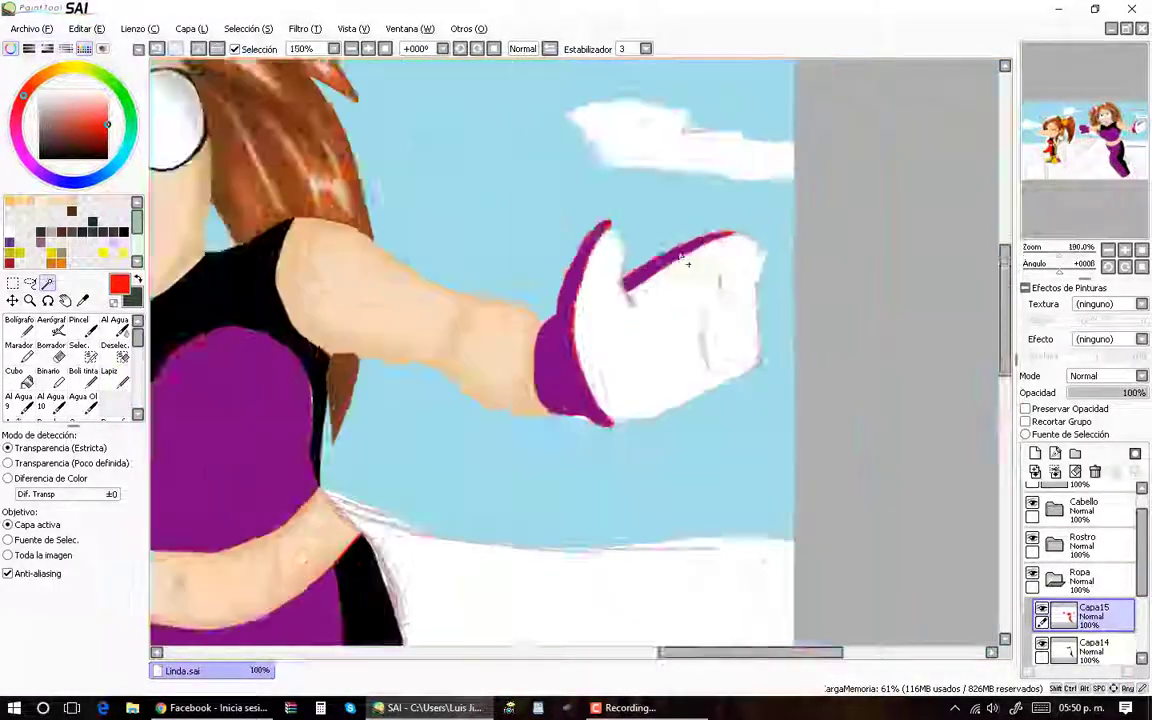
click(1034, 453)
scroll(600, 350, down, 1)
Step: Airbrush soft dark red shading onto the lower part of the red top at sizes 9 and 20 with density 15
click(51, 325)
click(78, 135)
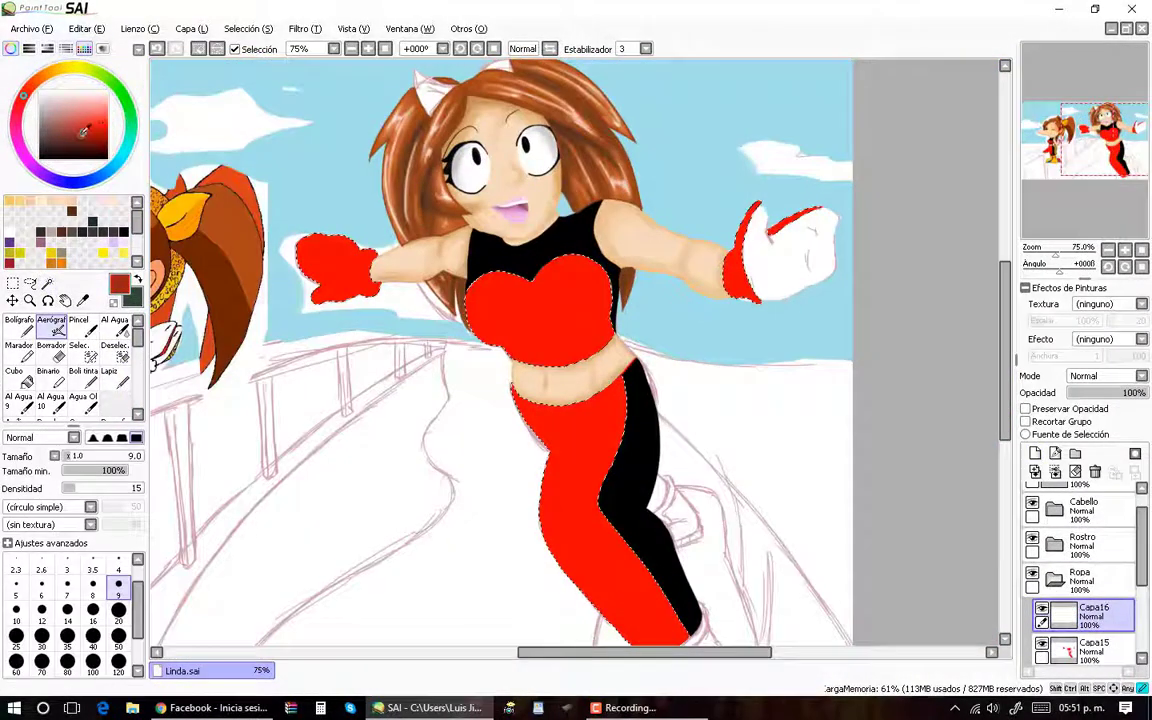
scroll(373, 309, up, 2)
scroll(440, 400, up, 1)
drag(400, 408, 471, 410)
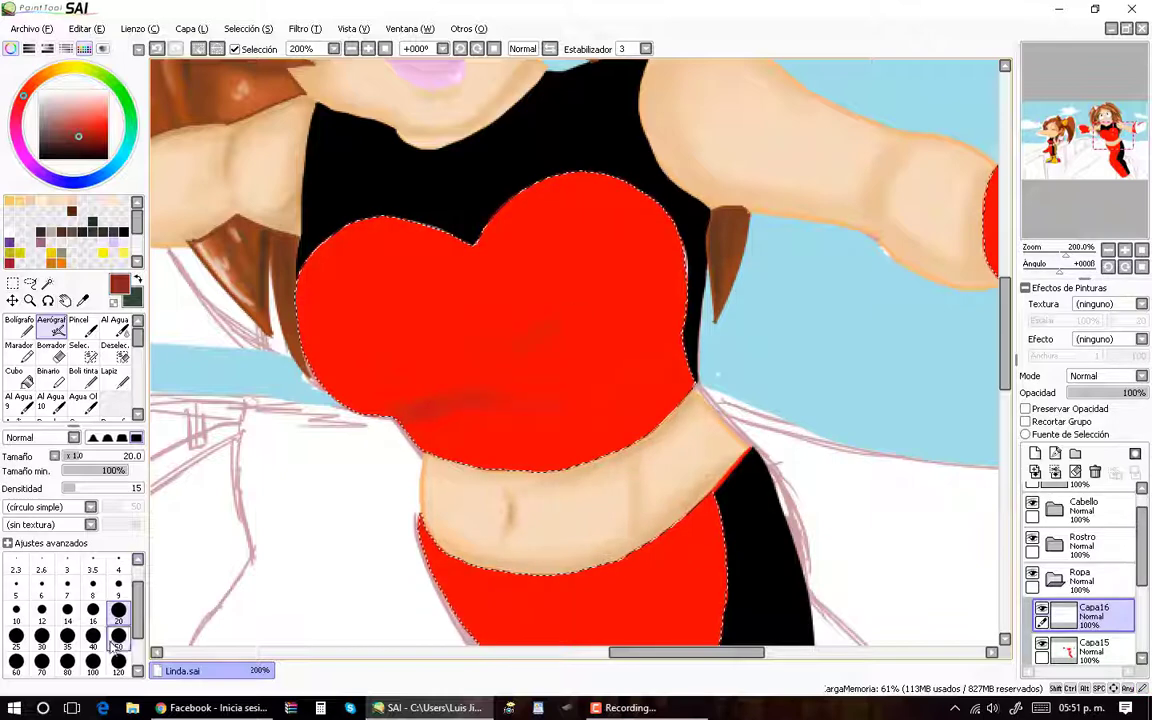
Step: Airbrush broad shading on the red top at size 50 with density 9, and crease shadows on the trousers at size 20
scroll(296, 376, down, 2)
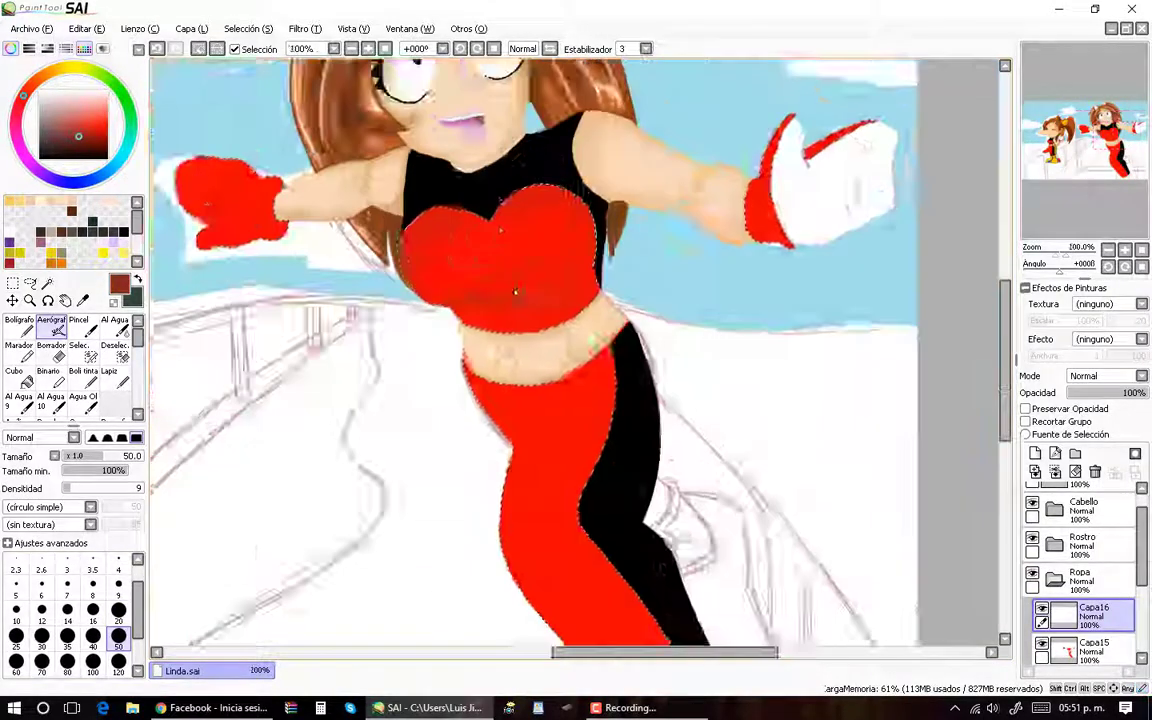
scroll(460, 300, up, 2)
click(118, 610)
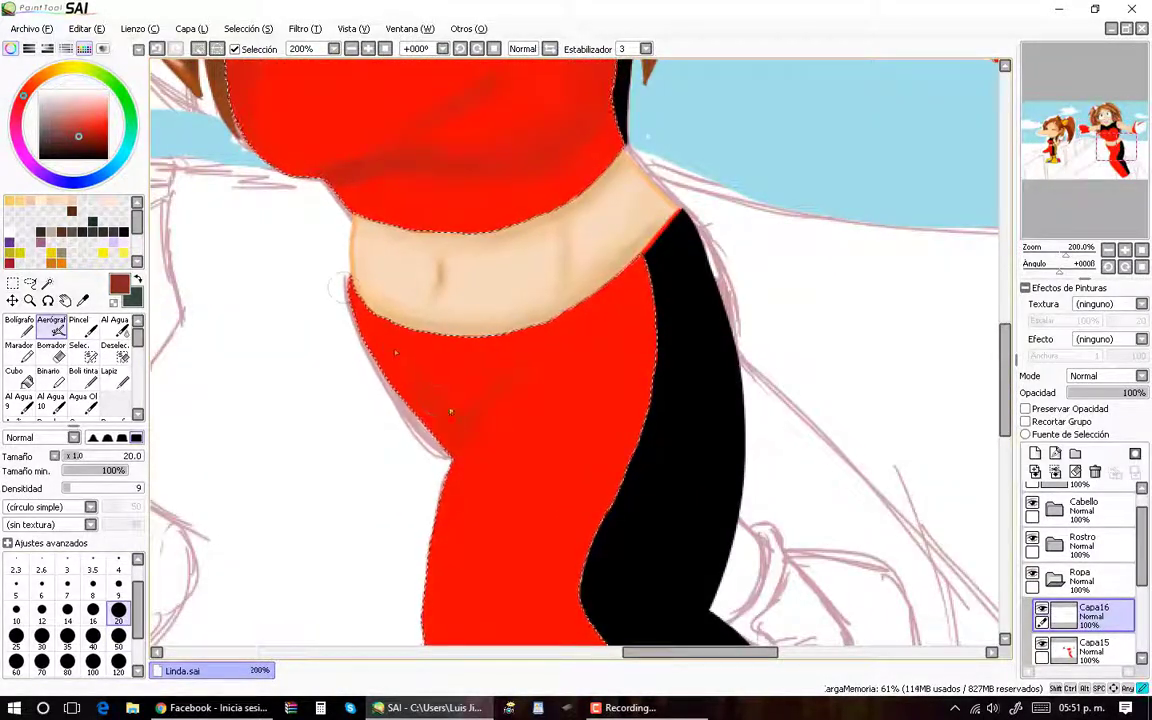
scroll(619, 197, down, 1)
scroll(598, 435, up, 1)
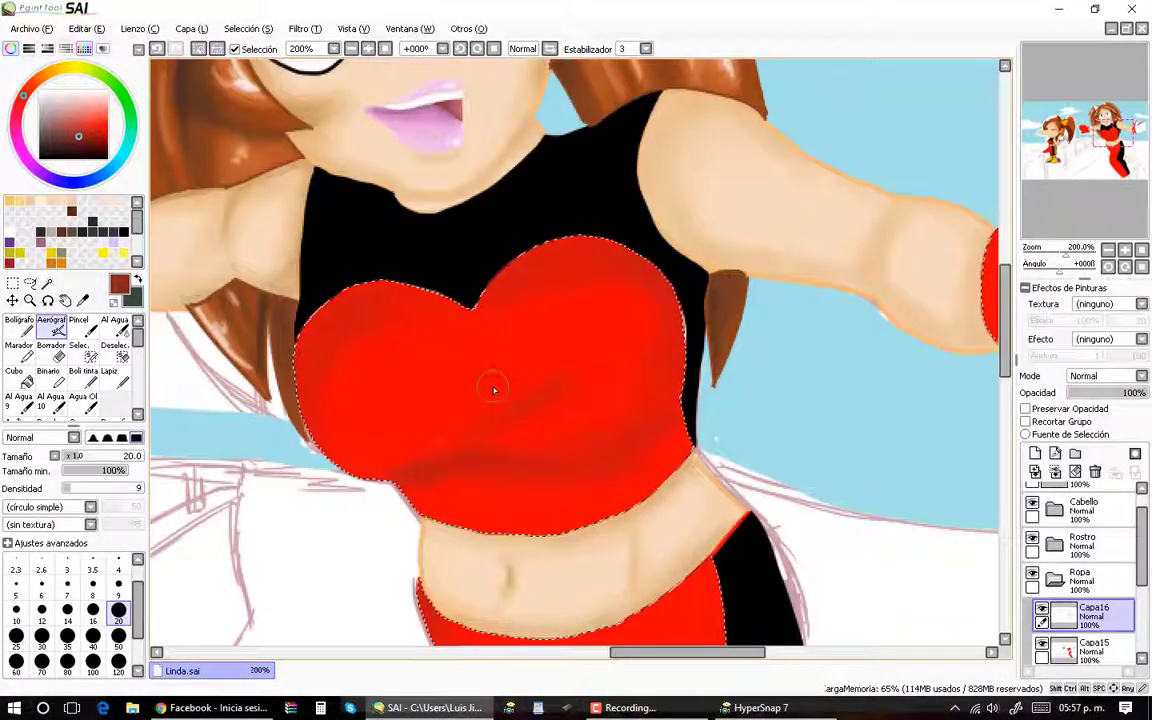
Step: Deepen the shadow under the bust of the red top with darker brown-reds at airbrush sizes 30 and 20
click(41, 635)
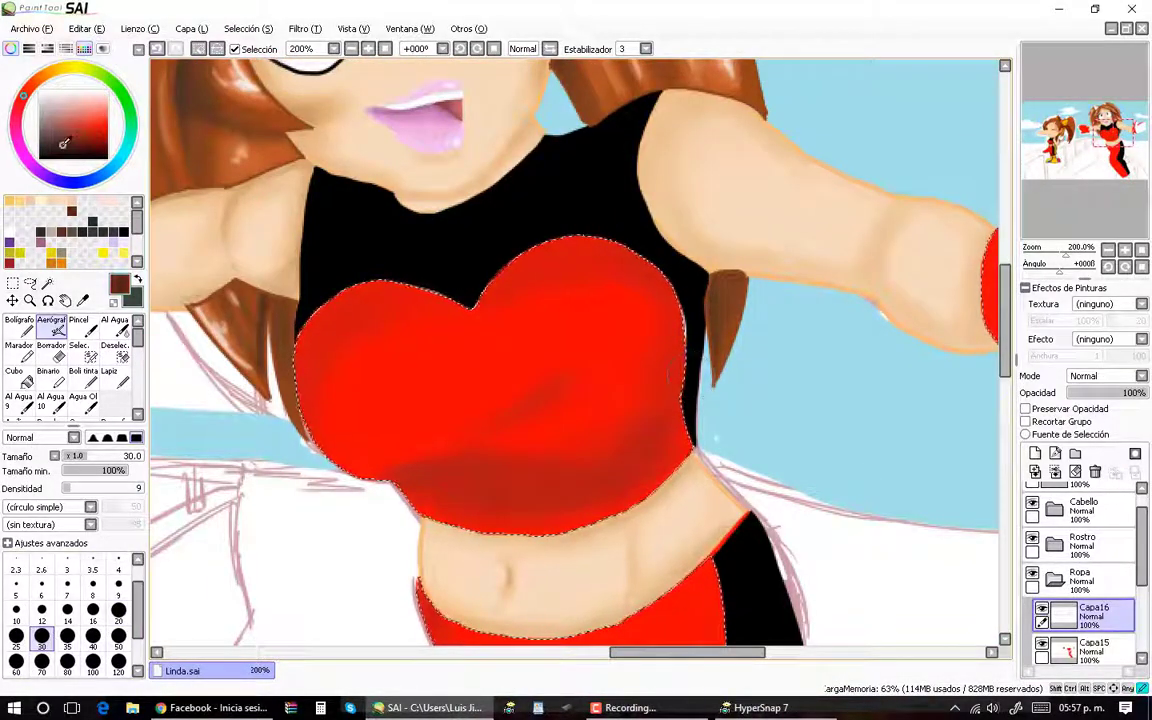
click(118, 610)
scroll(644, 430, up, 1)
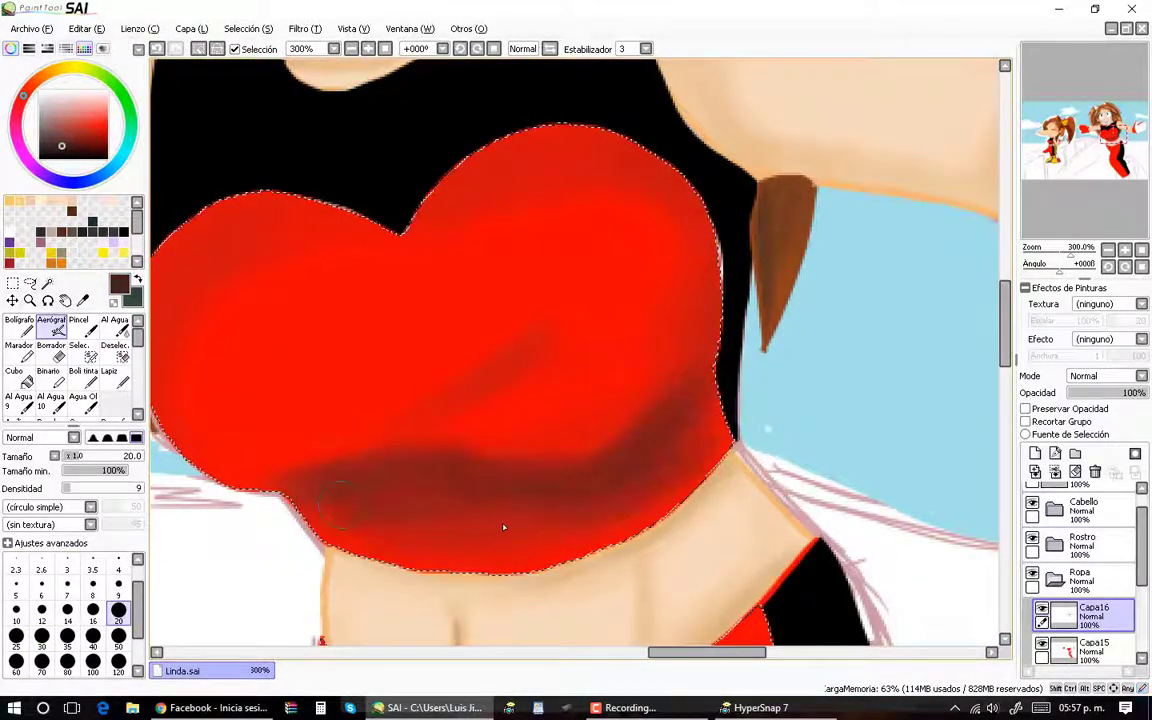
scroll(504, 527, down, 1)
scroll(424, 252, up, 1)
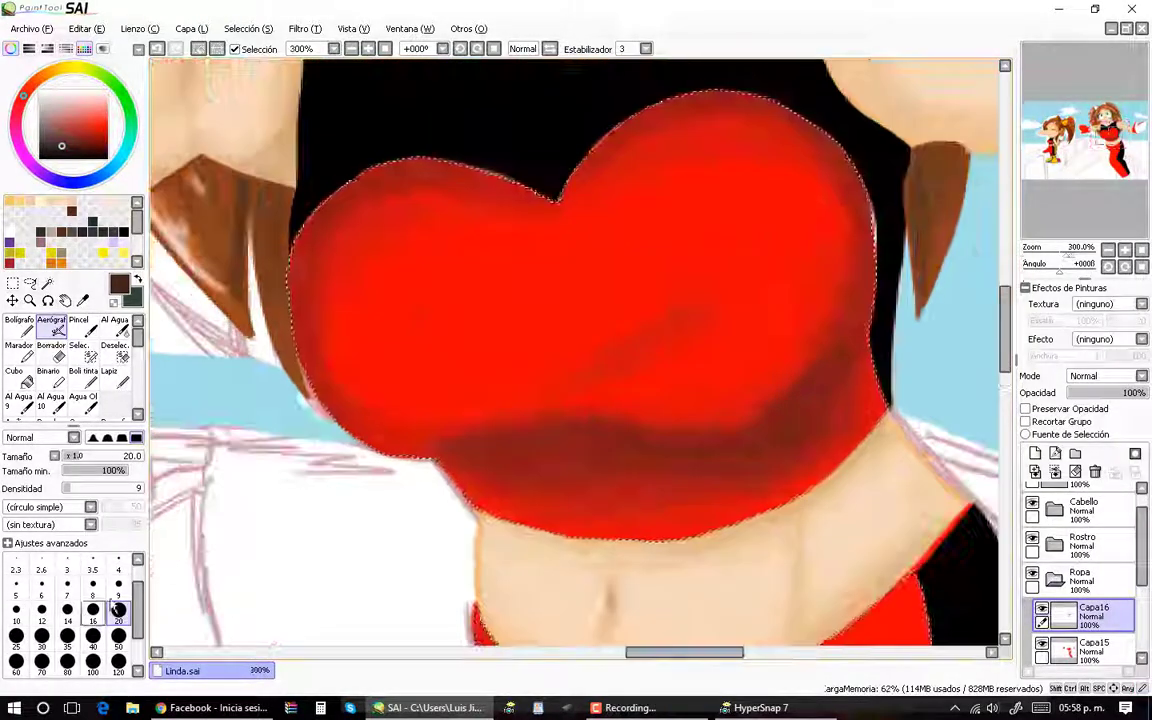
Step: Airbrush diagonal fold shadows across the red top and darken its contour, using sizes 9 and 20
click(118, 585)
scroll(504, 400, down, 4)
click(118, 610)
scroll(534, 330, up, 4)
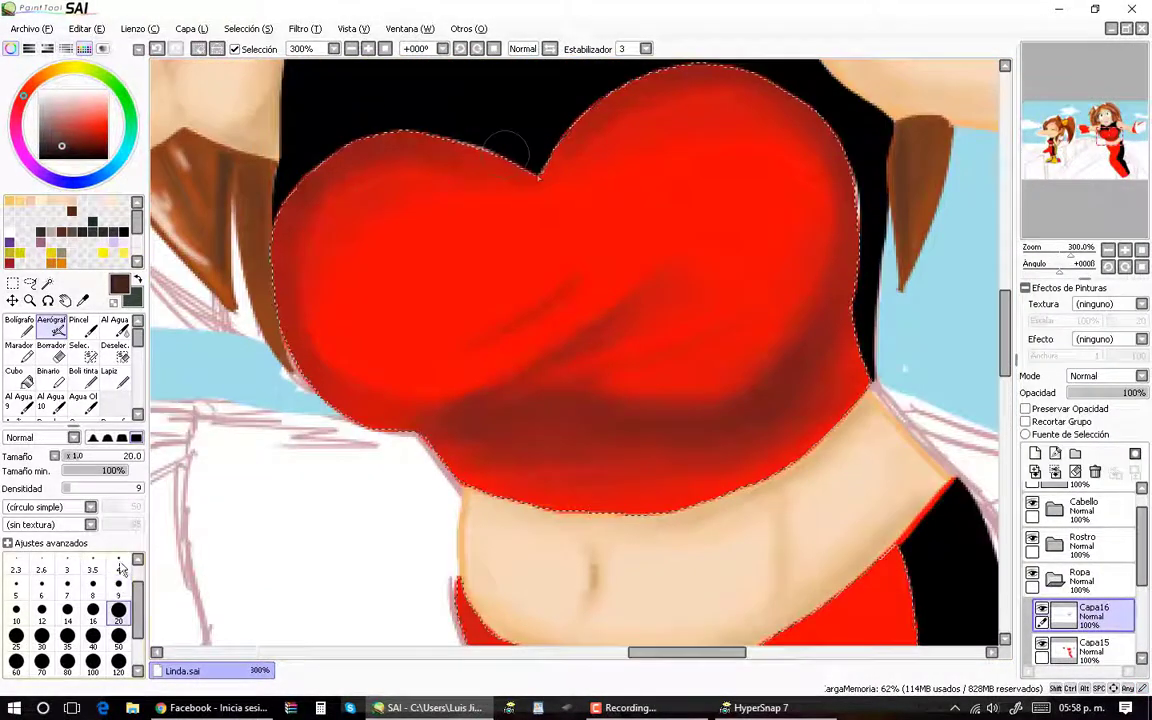
scroll(527, 294, down, 3)
scroll(527, 294, up, 1)
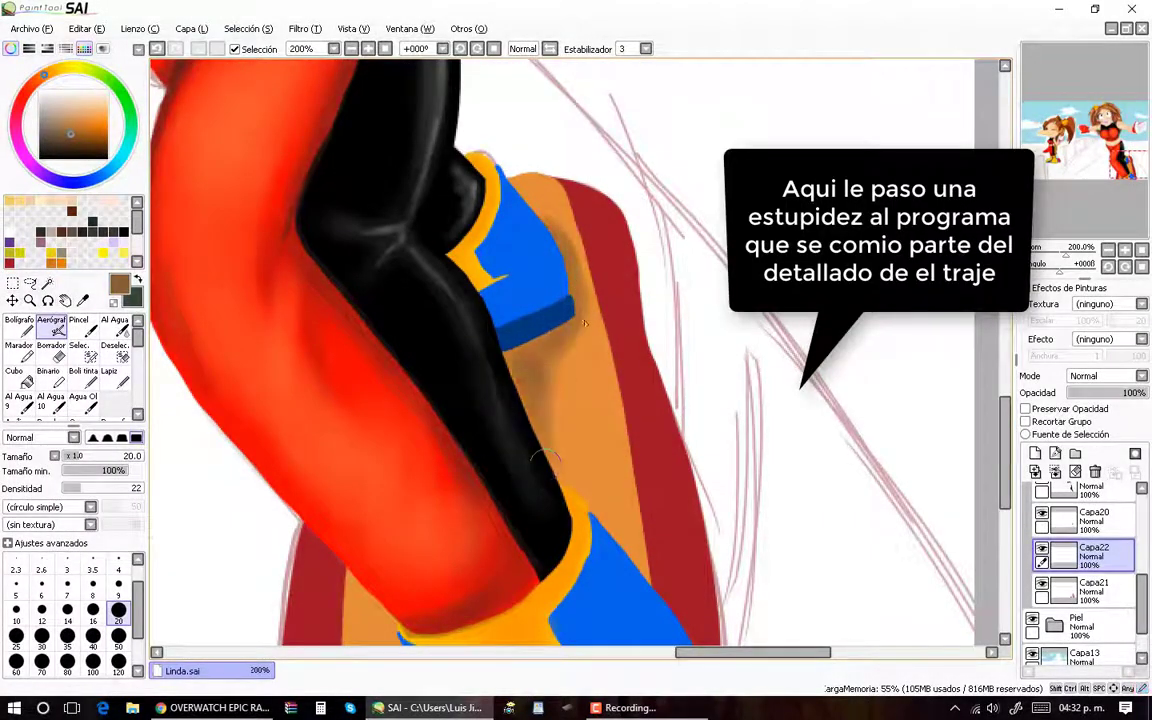
Step: Airbrush a brown shadow on the snowboard's tan deck beside the raised boot and black trouser leg at size 20, density 22
scroll(471, 378, down, 1)
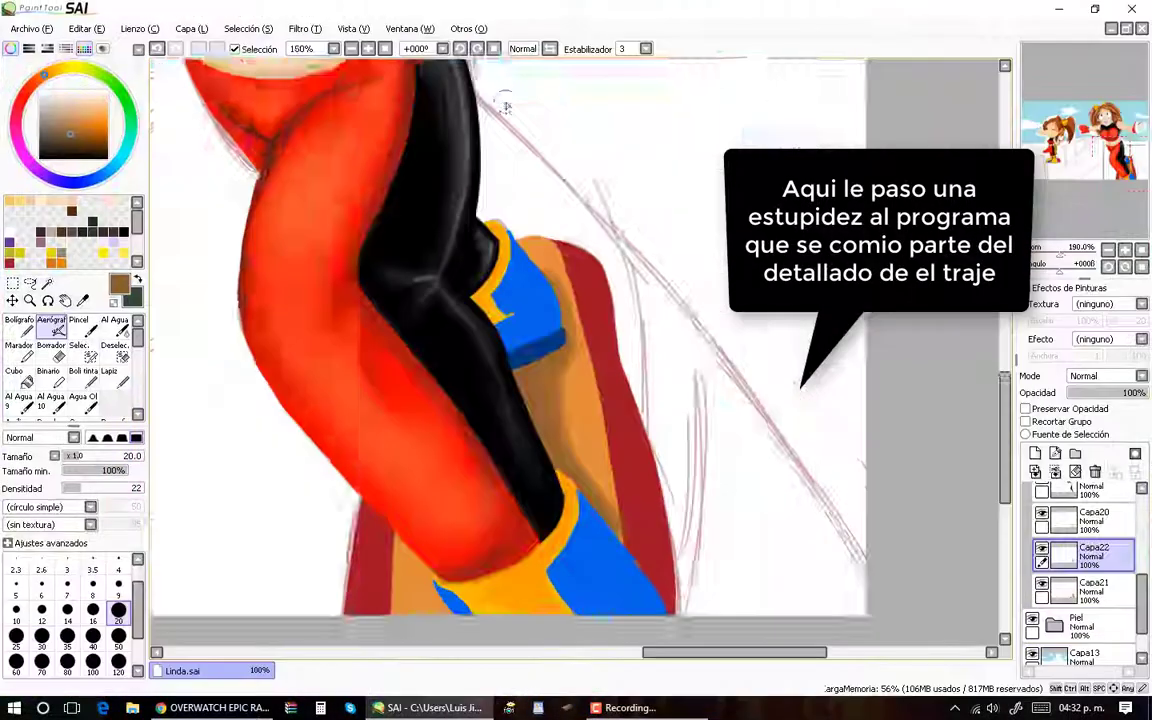
drag(546, 474, 470, 520)
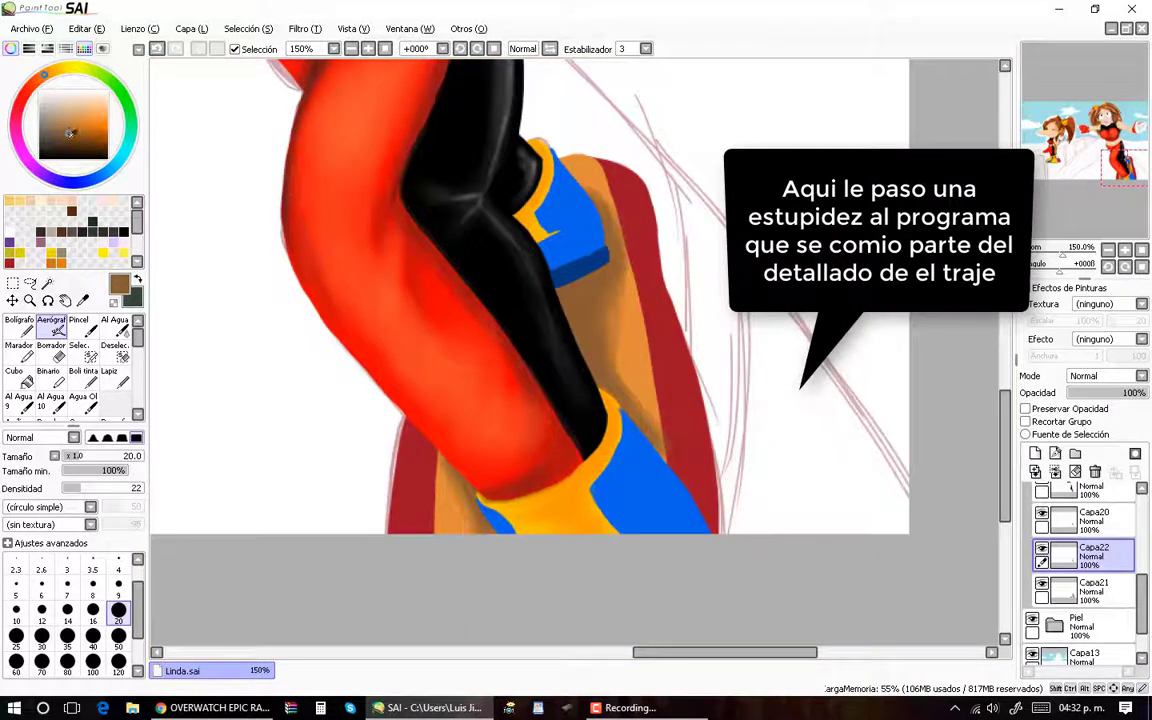
scroll(565, 378, up, 1)
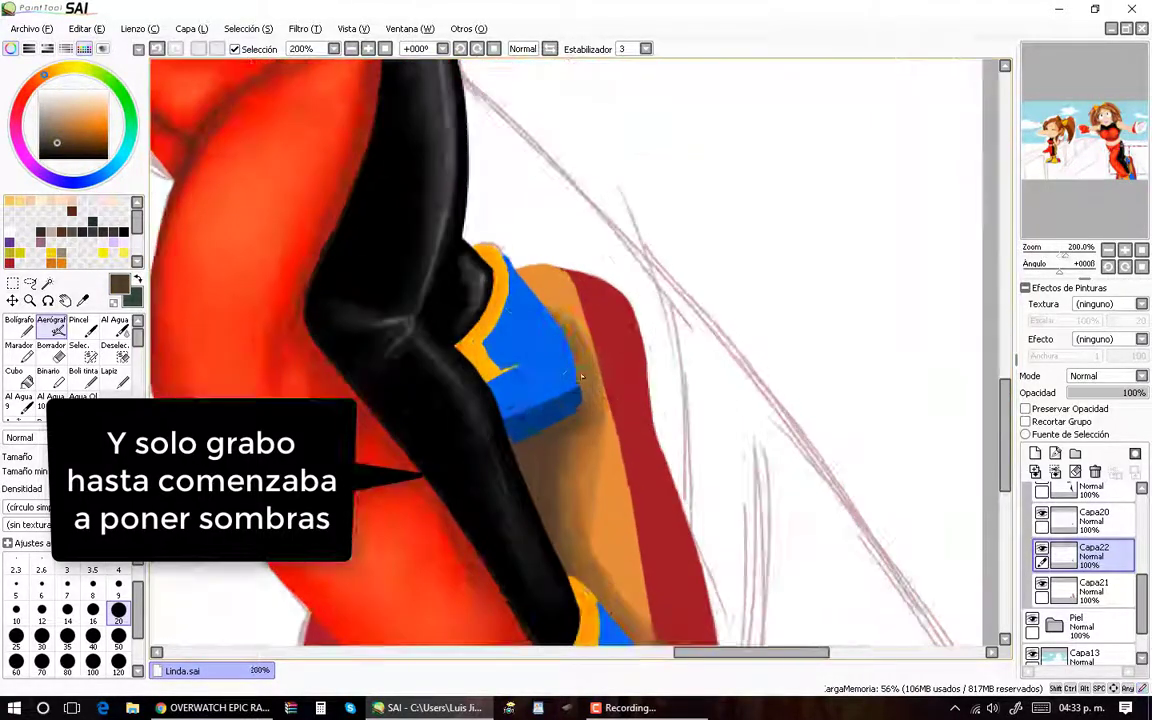
Step: Deepen the tan deck's shadow directly beneath the raised boot with near-black brown at airbrush sizes 9 and 20
scroll(586, 411, up, 1)
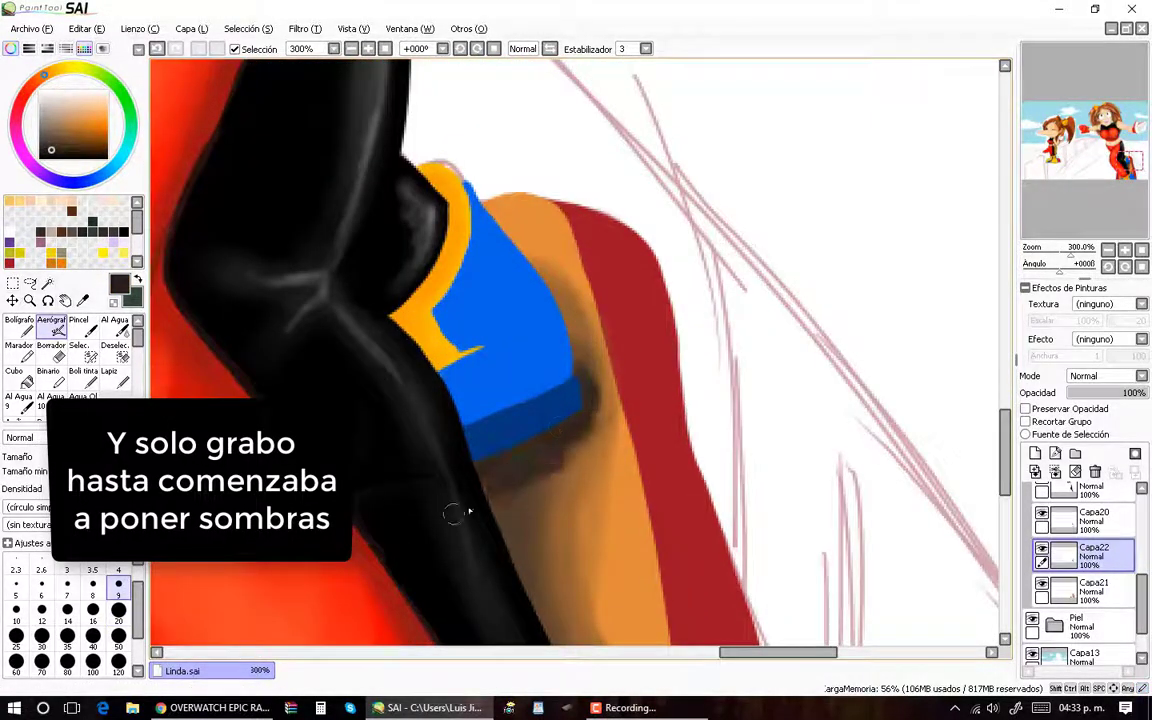
scroll(454, 513, down, 1)
scroll(572, 337, down, 1)
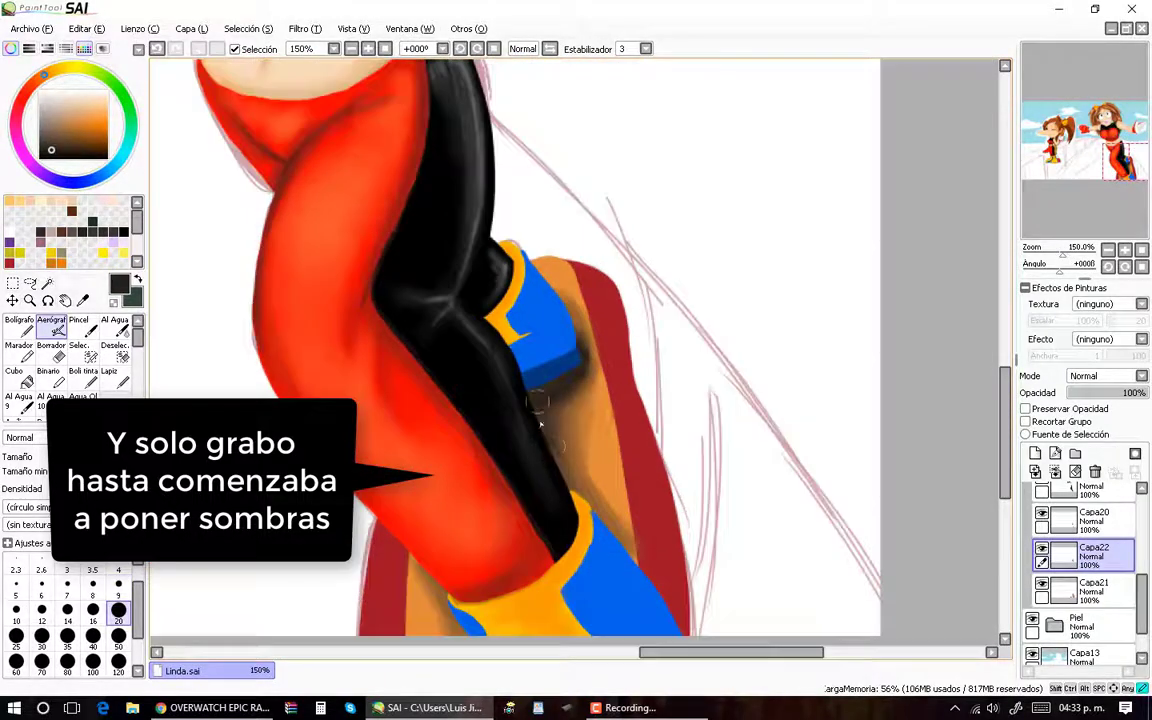
scroll(572, 337, down, 1)
scroll(572, 337, up, 2)
key(super+Tab)
Step: Airbrush a dark shadow on the snowboard's red border beside the lower boot at size 9, density 8
click(577, 438)
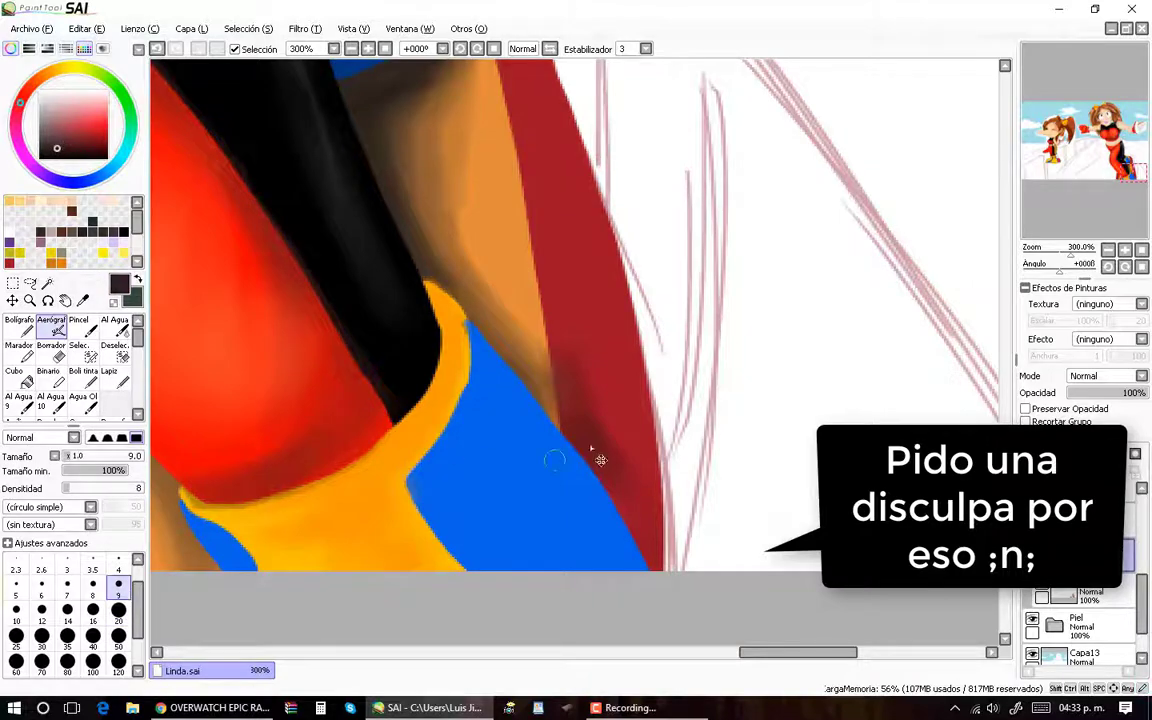
drag(592, 450, 576, 444)
scroll(651, 585, down, 1)
drag(515, 380, 478, 190)
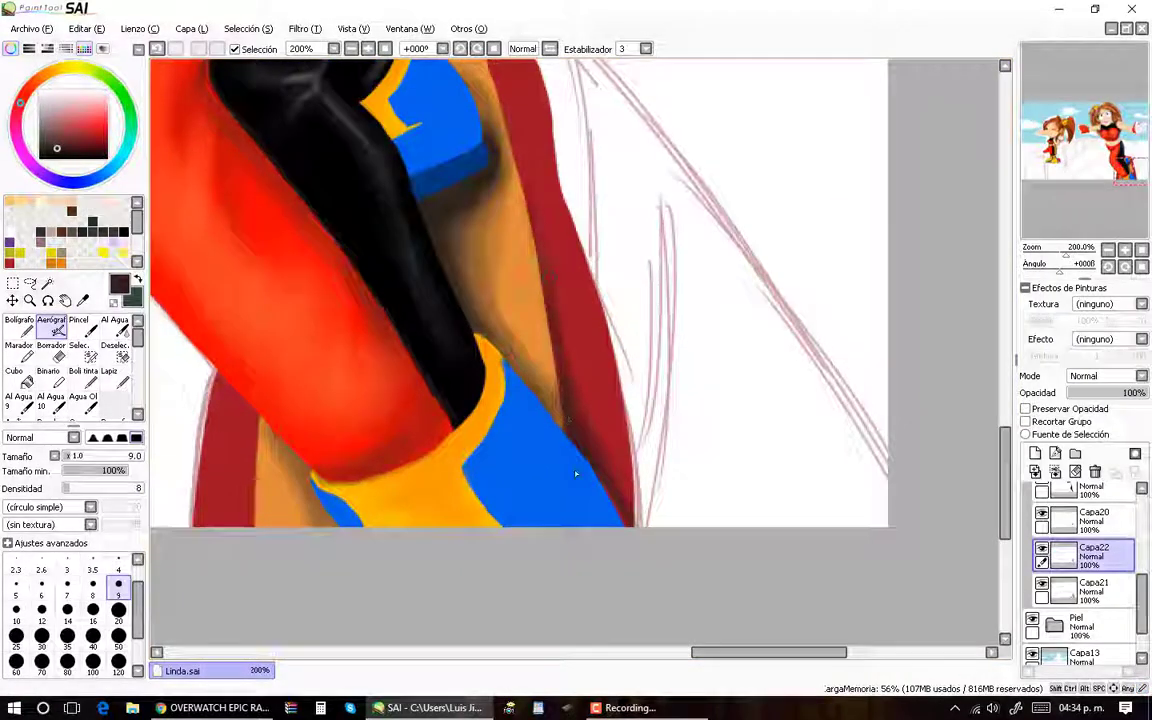
scroll(500, 300, down, 1)
scroll(500, 300, up, 1)
drag(510, 315, 492, 245)
scroll(545, 316, down, 1)
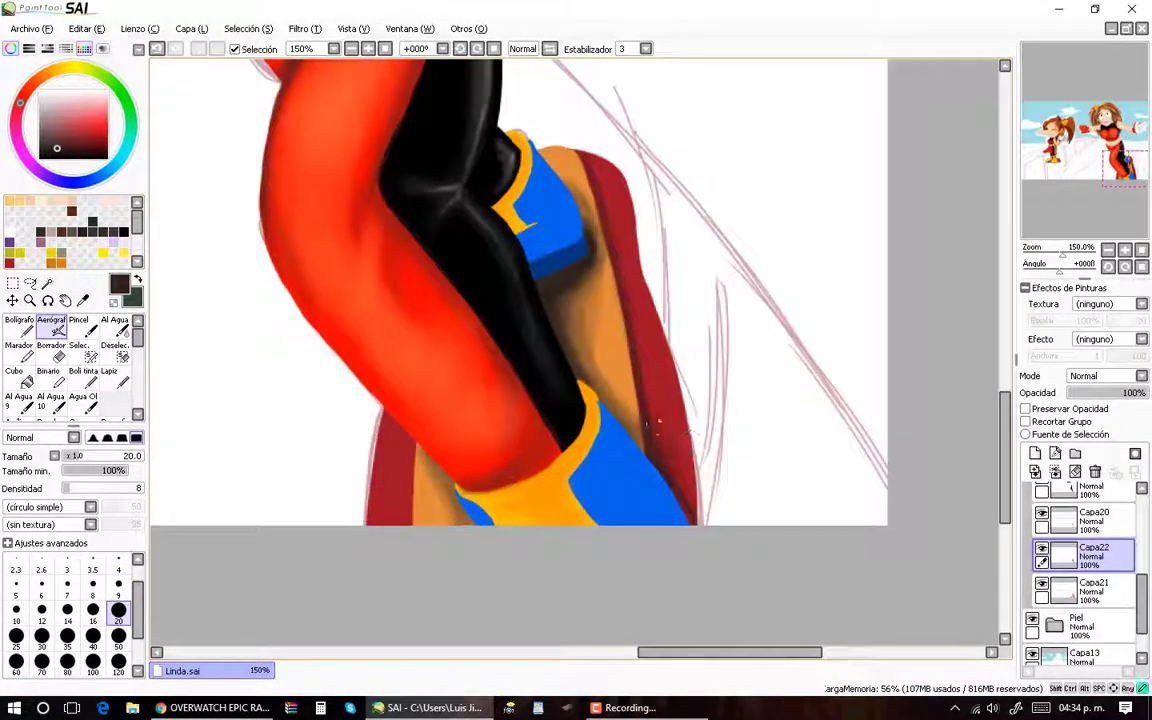
Step: Shade the snowboard's red border in dark red along its inner edge and on the other side of the leg
scroll(480, 470, up, 2)
scroll(520, 480, down, 1)
scroll(563, 497, up, 1)
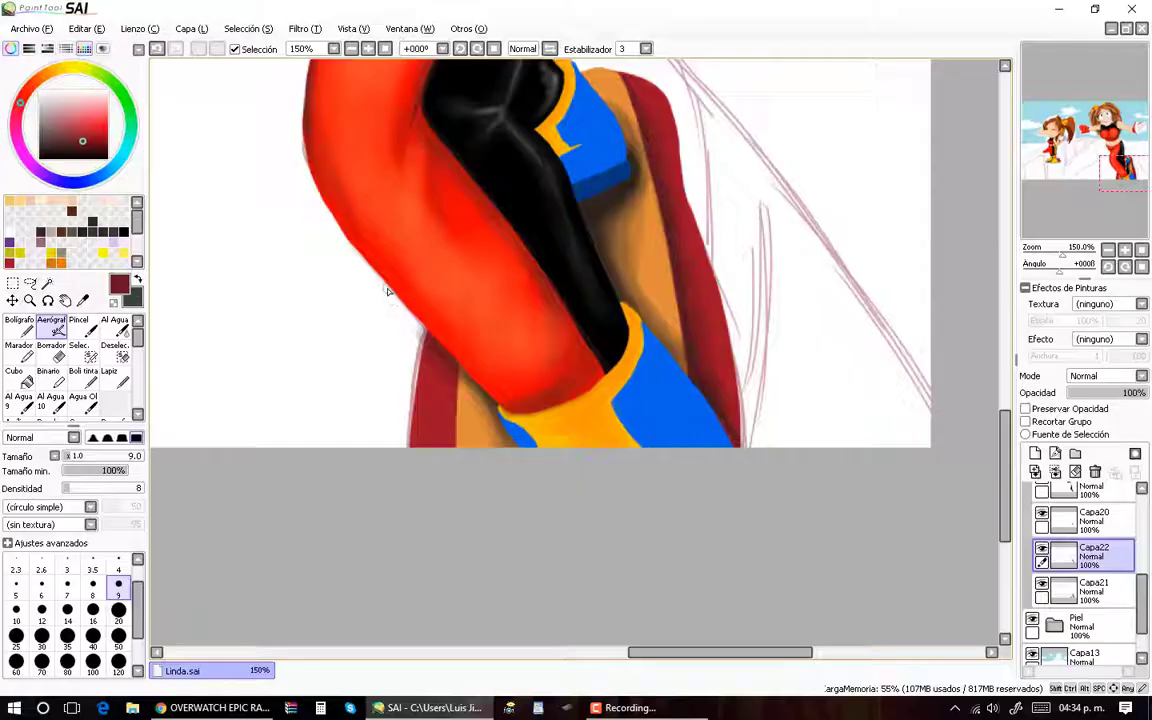
scroll(650, 251, up, 3)
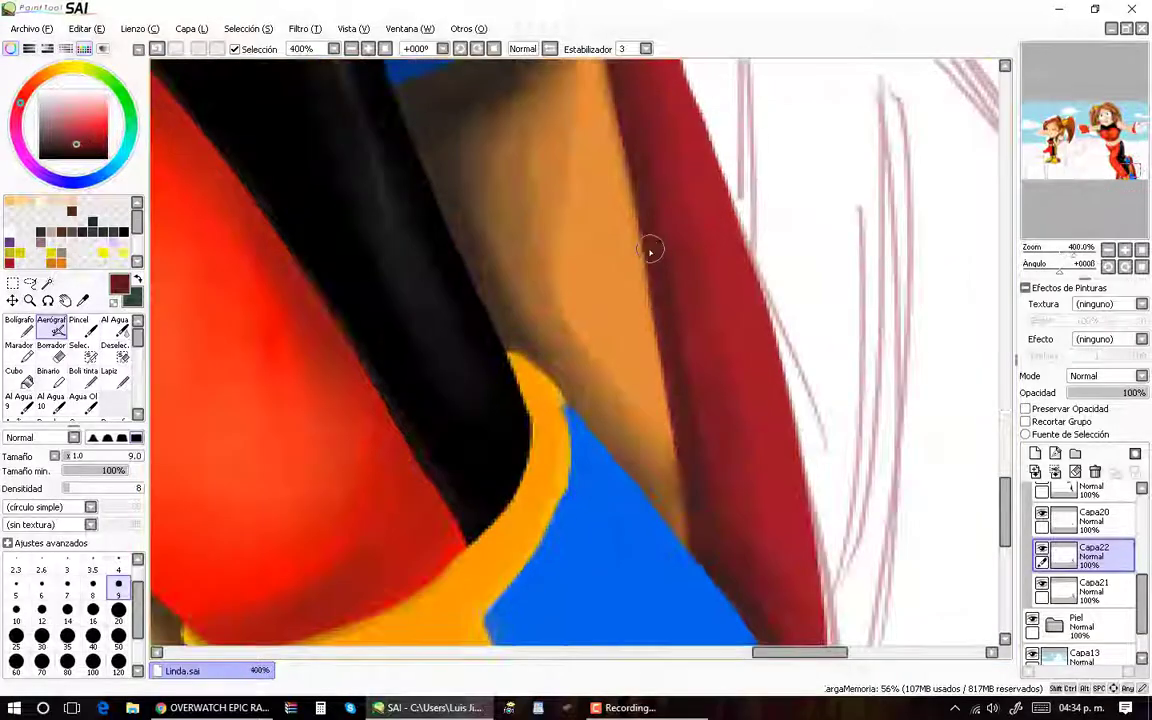
scroll(637, 258, down, 2)
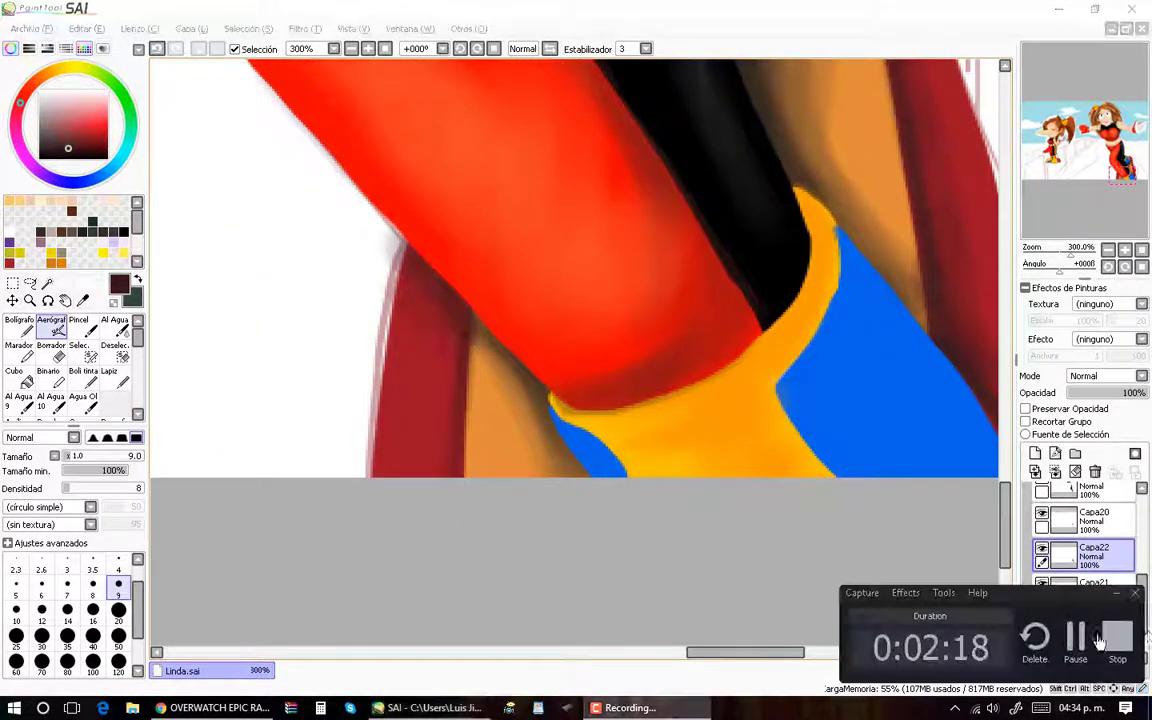
Step: Highlight the snowboard's tan deck with a light yellow-orange airbrush at size 20, density 8
scroll(640, 263, up, 2)
alt+click(640, 263)
alt+click(640, 263)
click(118, 609)
scroll(556, 110, down, 1)
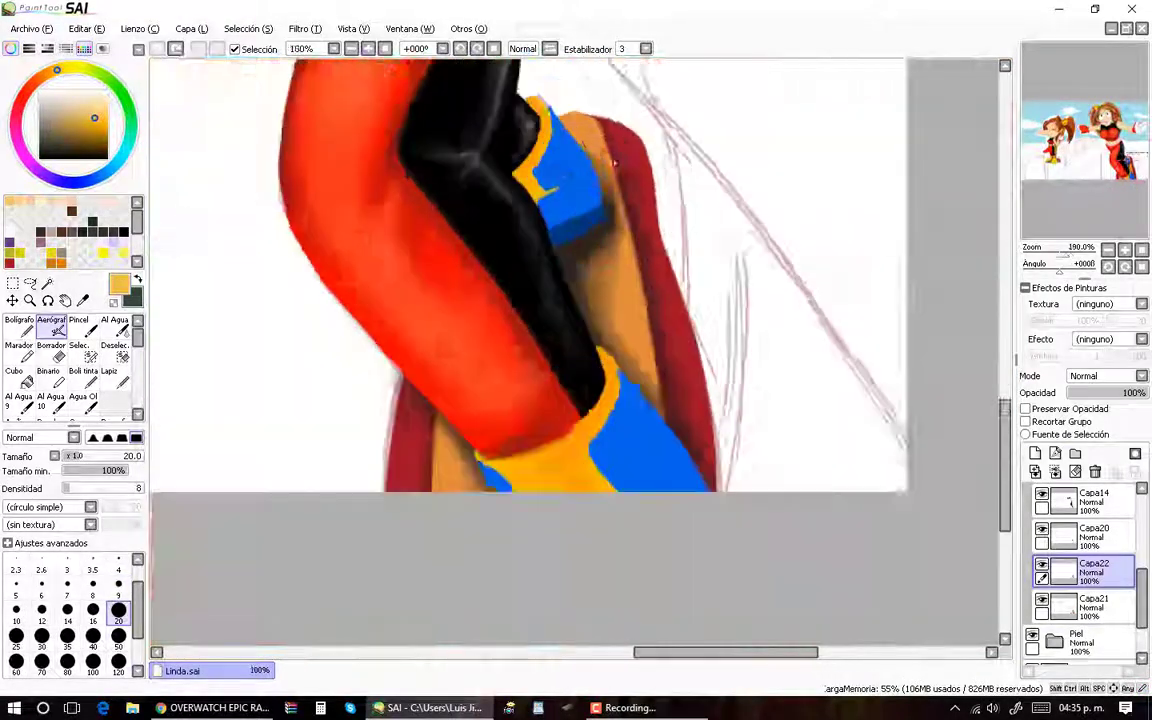
scroll(613, 309, down, 2)
scroll(483, 424, up, 2)
Step: Highlight the snowboard's red border with an orange airbrush at size 20, density 8
alt+click(483, 424)
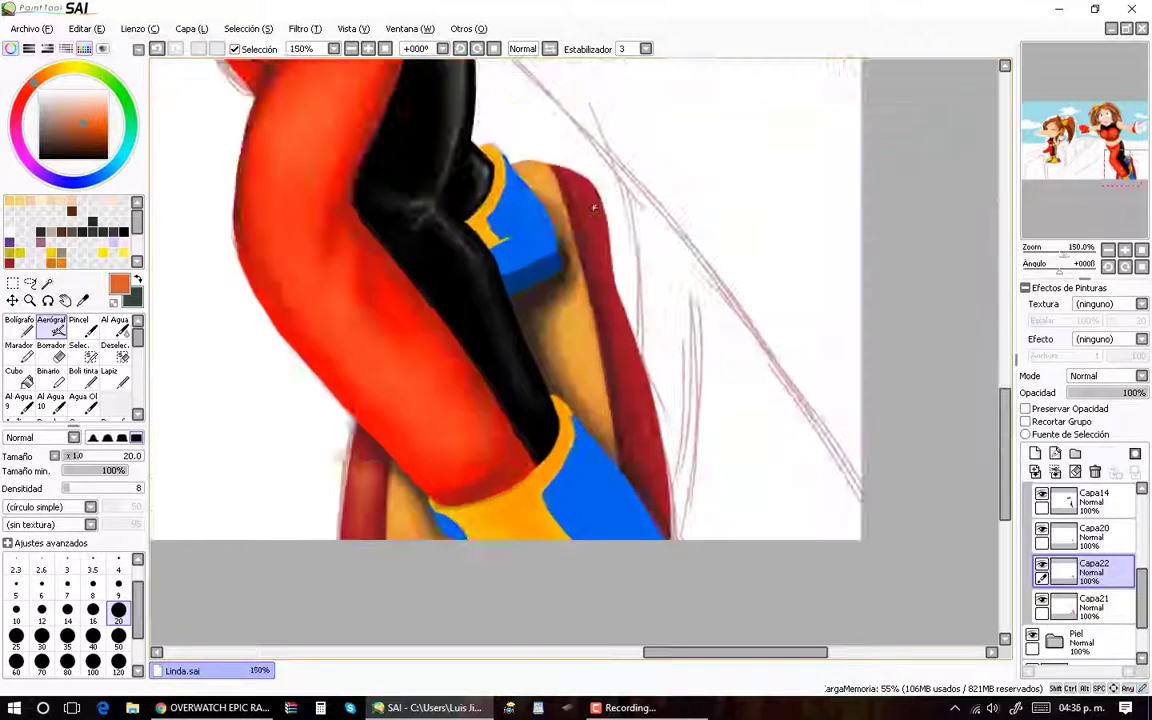
scroll(560, 300, down, 7)
scroll(606, 173, up, 6)
scroll(638, 348, down, 6)
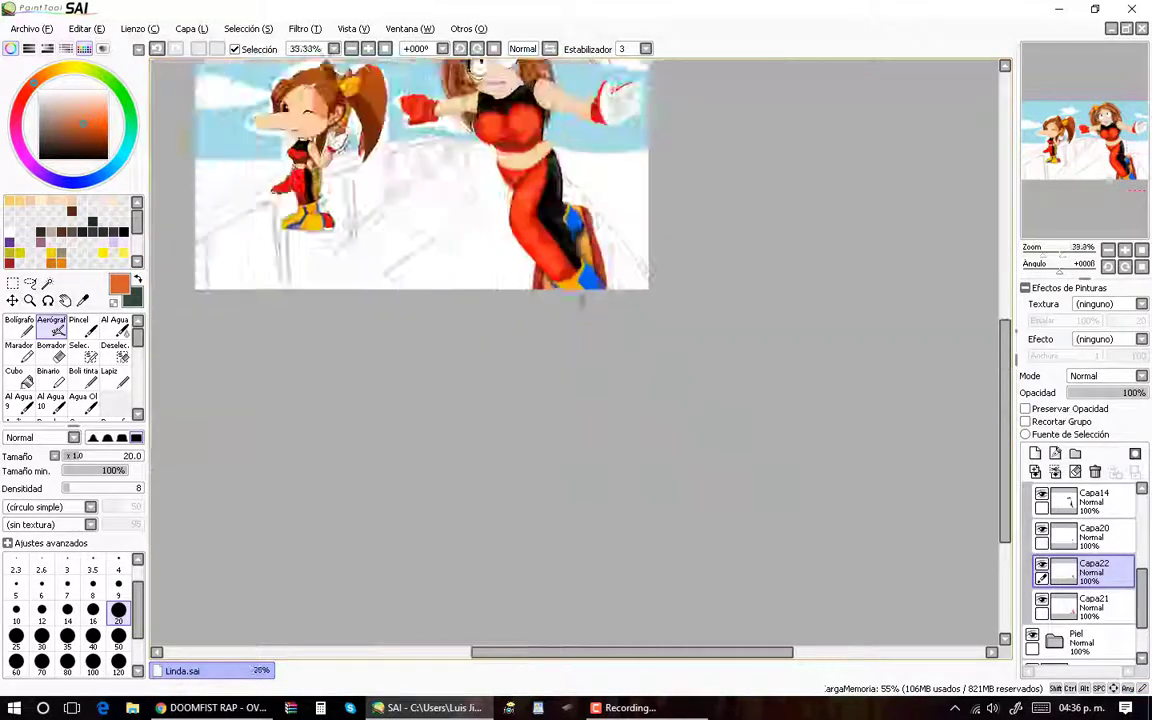
Step: Try shading the raised blue boot in dark blue on layer Capa20 at airbrush size 9, density 8
scroll(622, 405, up, 7)
alt+click(622, 405)
scroll(622, 405, up, 2)
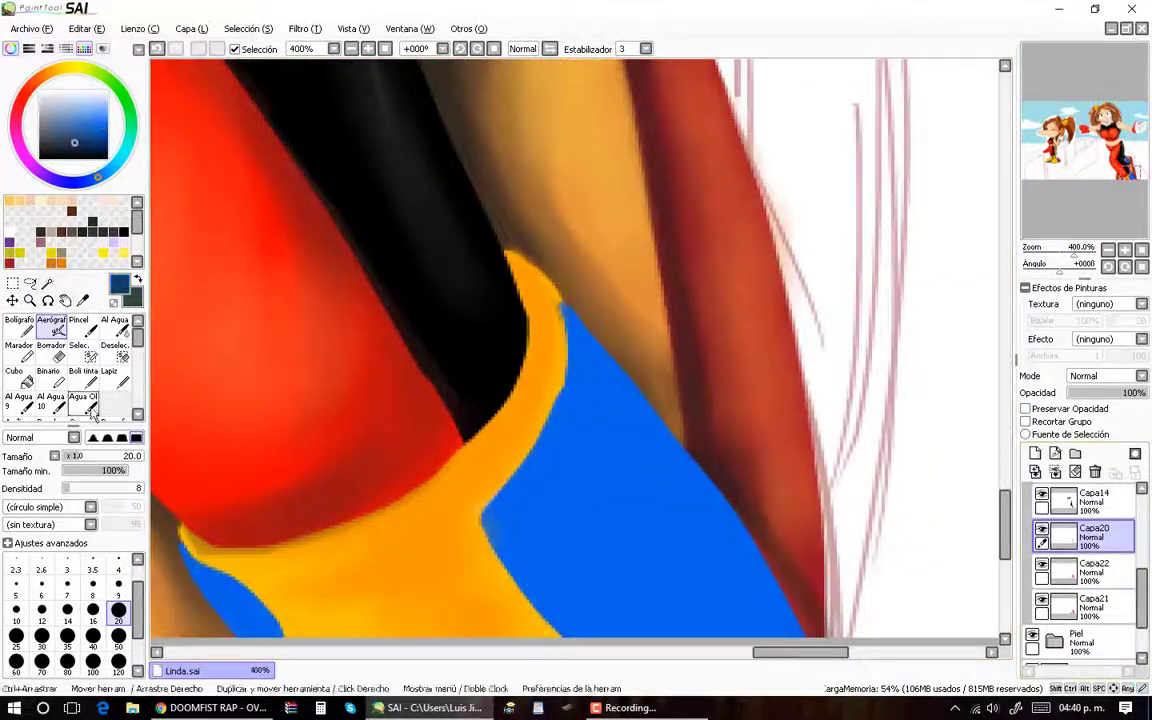
scroll(360, 368, down, 4)
scroll(527, 411, up, 4)
scroll(500, 230, up, 3)
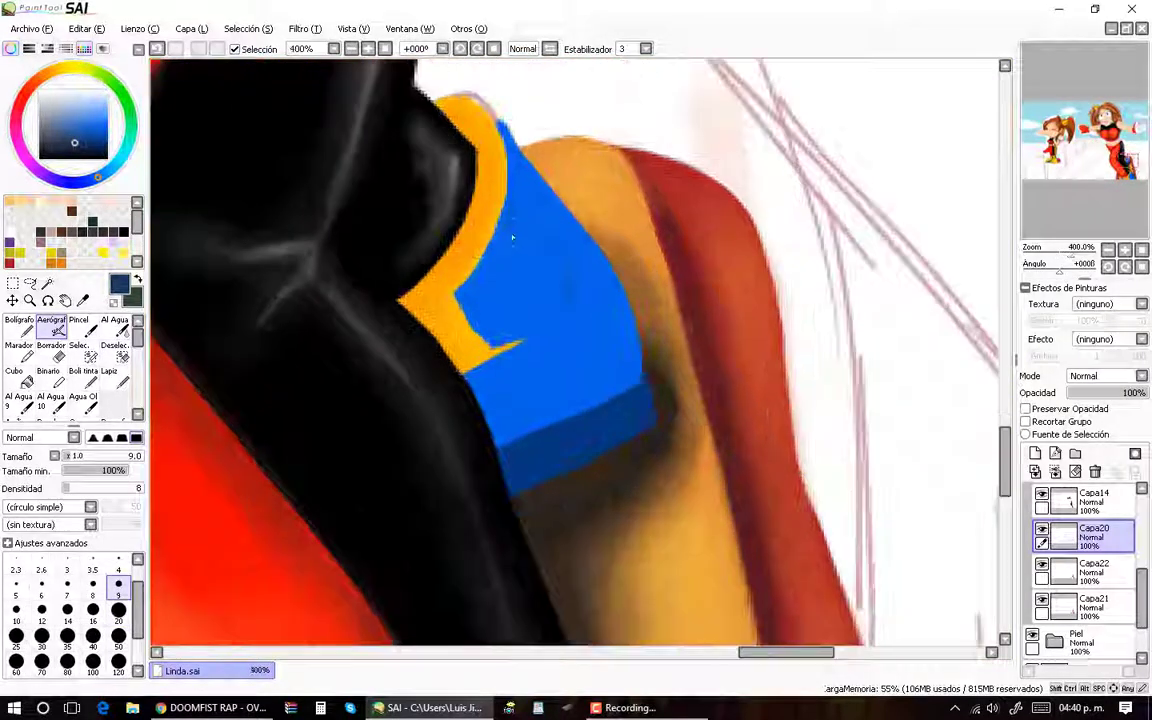
key(bracketleft)
key(bracketleft)
key(bracketleft)
key(bracketleft)
key(bracketleft)
drag(498, 378, 480, 262)
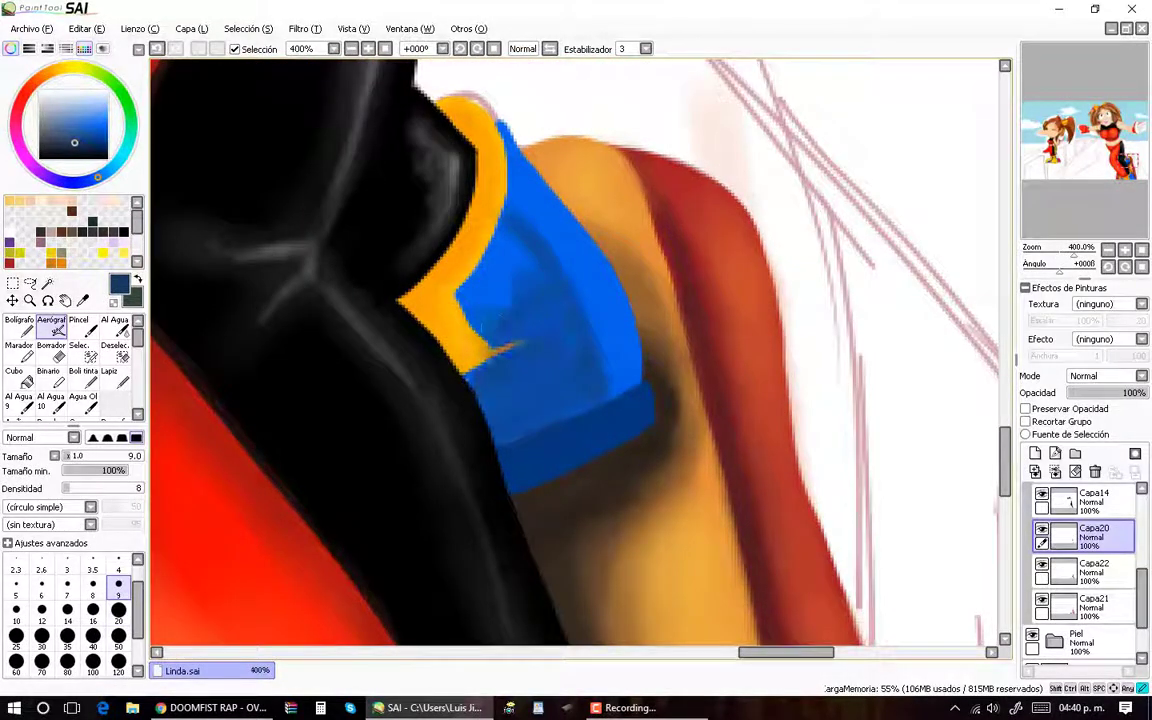
Step: Try denser dark blue shading on the raised boot at size 20, density 21, and erase the spill over the yellow trim
drag(78, 497, 80, 488)
drag(470, 300, 553, 334)
scroll(540, 300, up, 1)
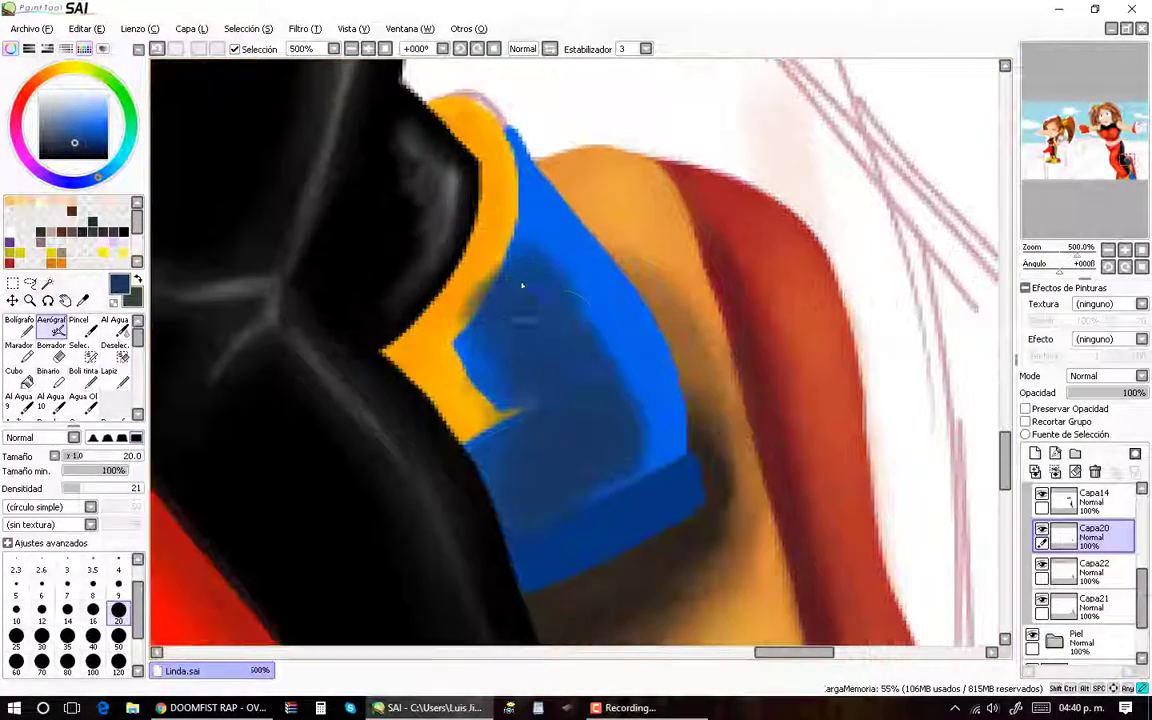
mouse_move(522, 283)
mouse_down()
mouse_move(509, 383)
mouse_move(467, 463)
mouse_up()
key(e)
mouse_move(470, 400)
mouse_down()
mouse_move(488, 255)
mouse_move(493, 268)
mouse_up()
Step: Select layer Capa22, toggle its visibility and clean up its shading around the raised boot with the eraser at size 4
click(1089, 568)
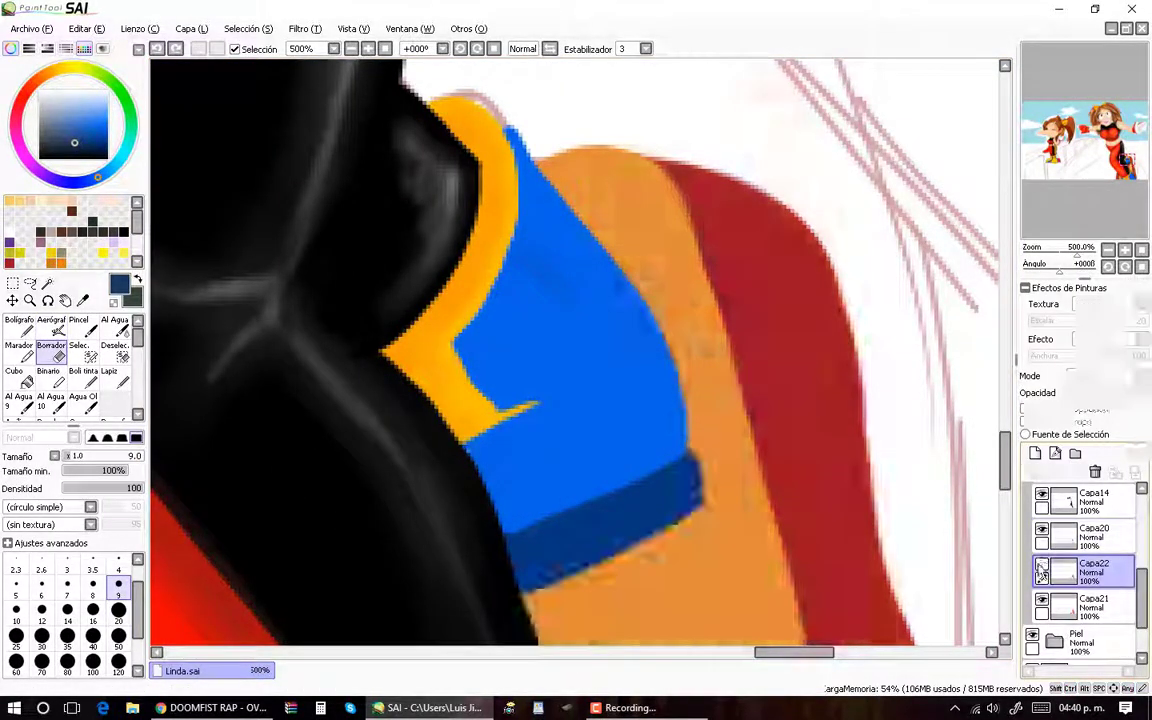
click(118, 570)
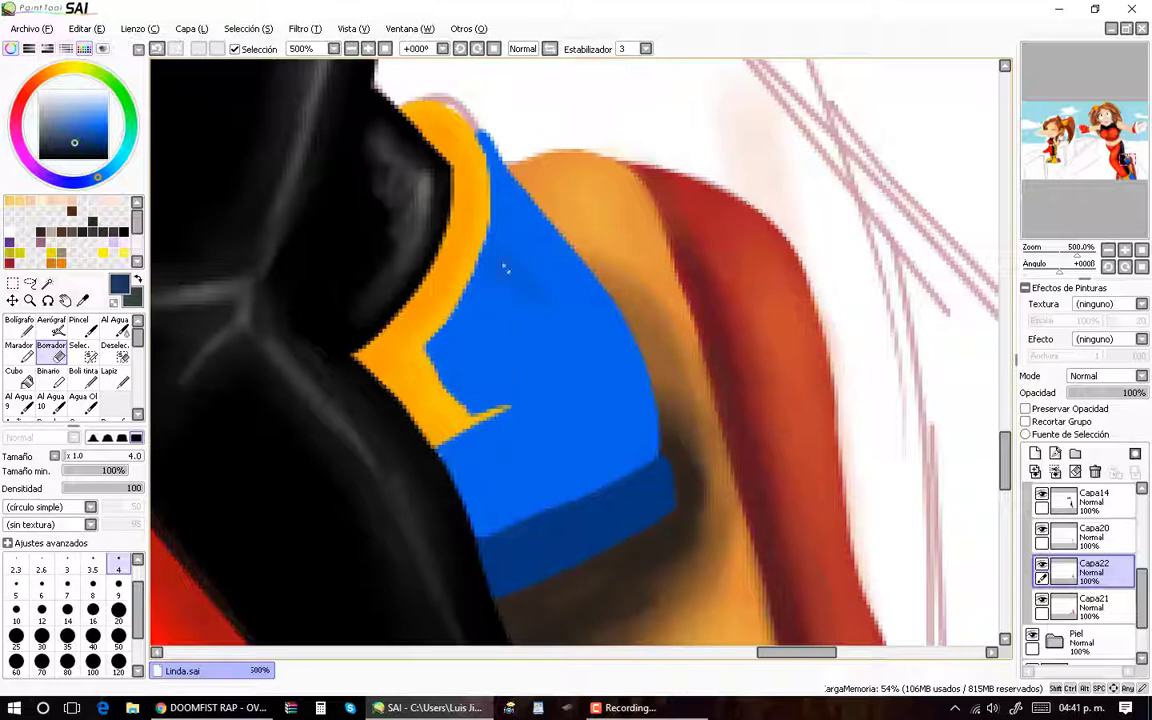
Step: Shade the raised boot in dark blue on a new layer above Capa20 at density 7, adding fine crease lines at size 4
key(v)
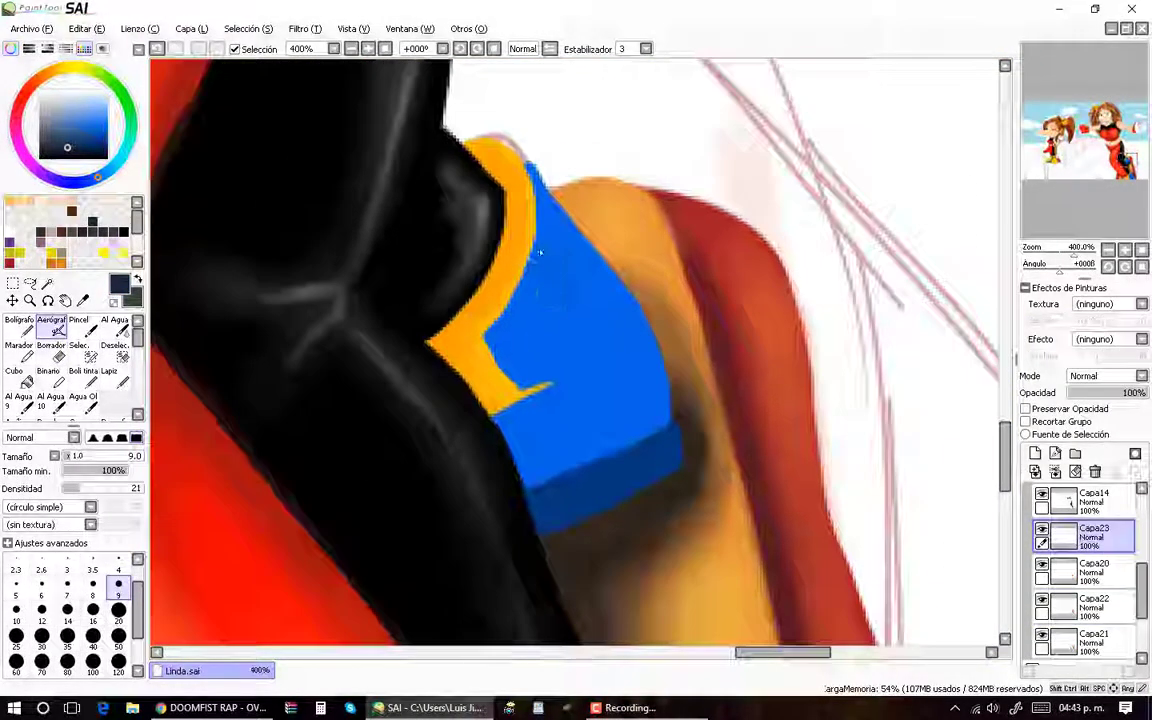
drag(535, 249, 616, 380)
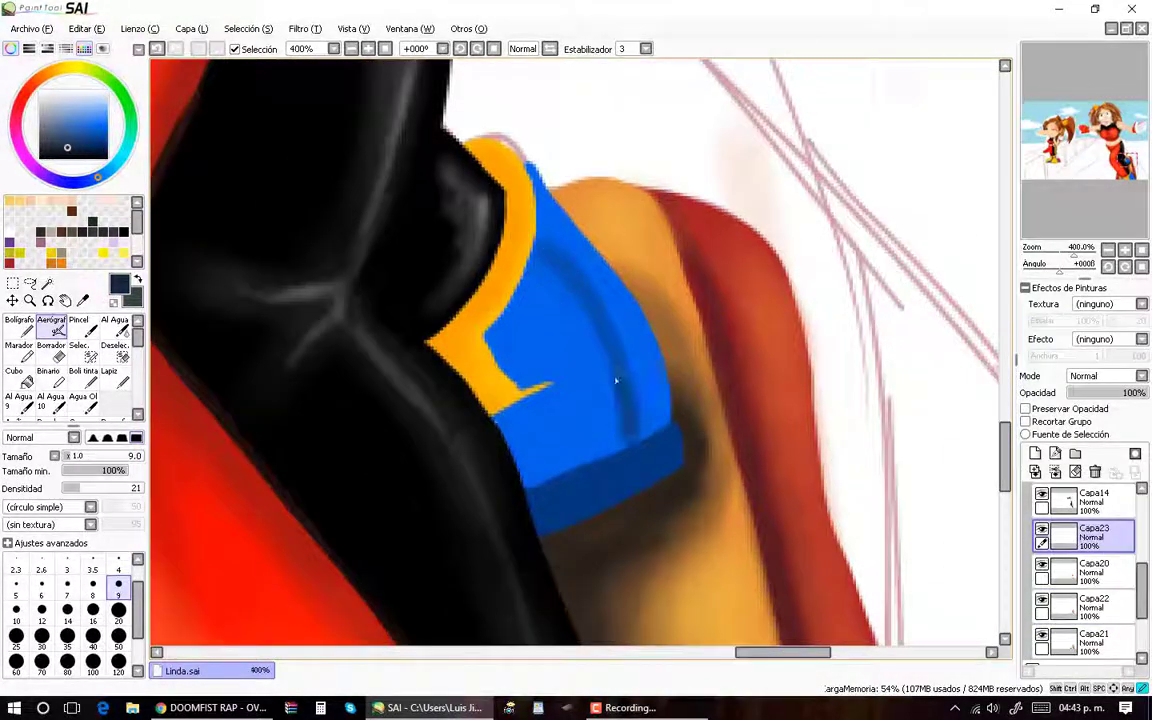
key(ctrl+z)
drag(546, 489, 578, 415)
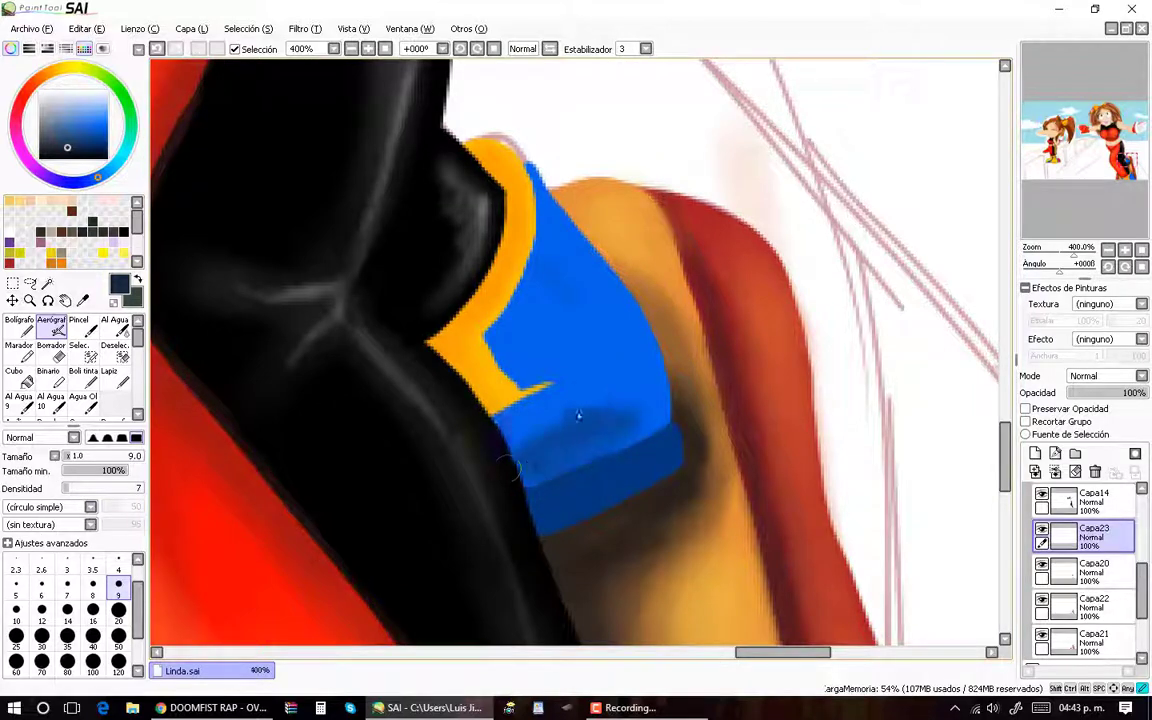
click(119, 569)
scroll(475, 447, up, 1)
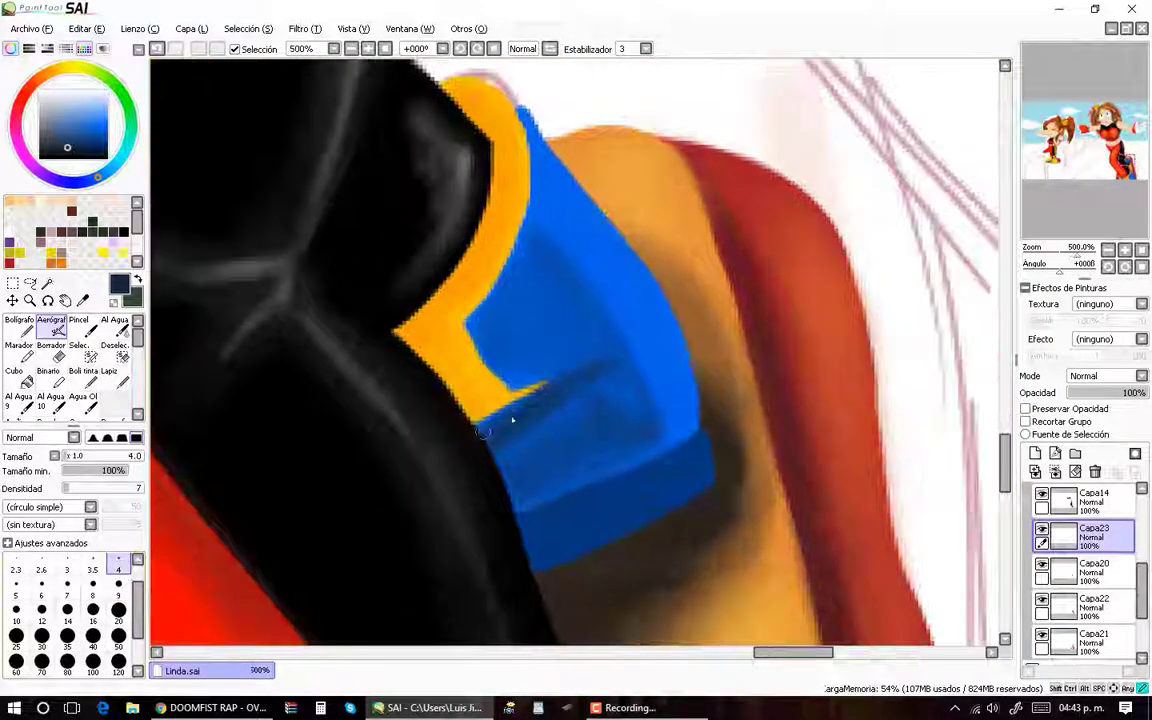
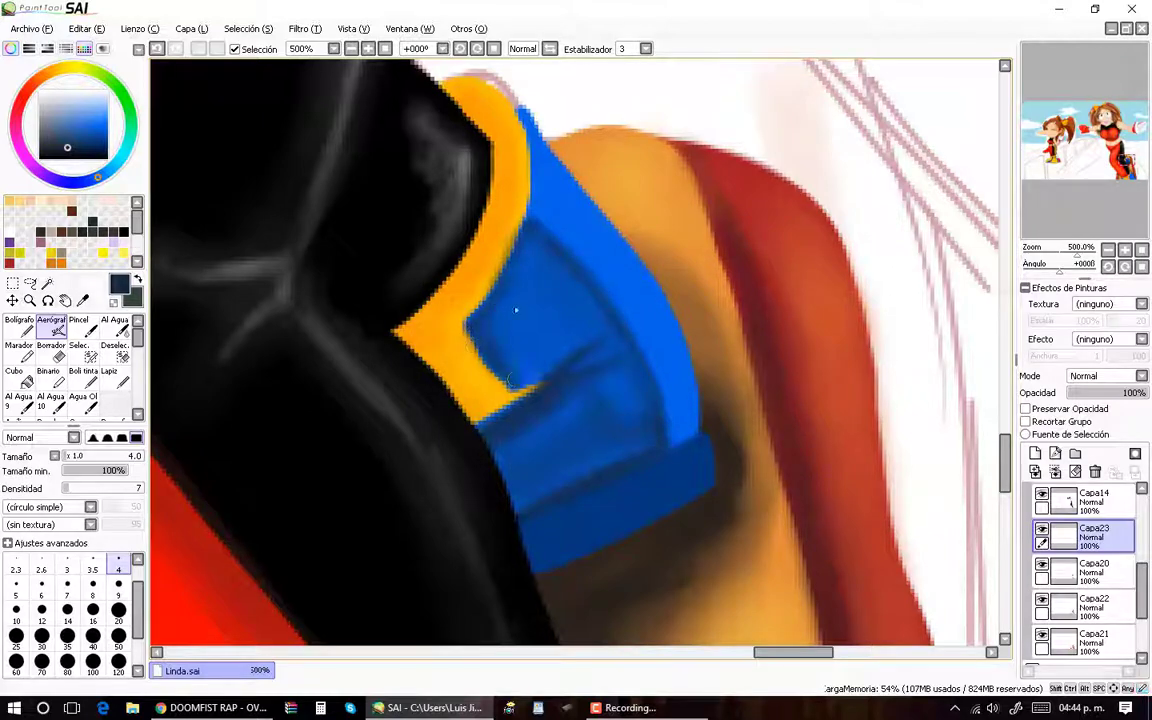
Step: Deepen the dark blue shading on the raised boot at airbrush size 9, density 7, on layer Capa23
click(119, 595)
scroll(585, 397, down, 2)
scroll(585, 397, up, 2)
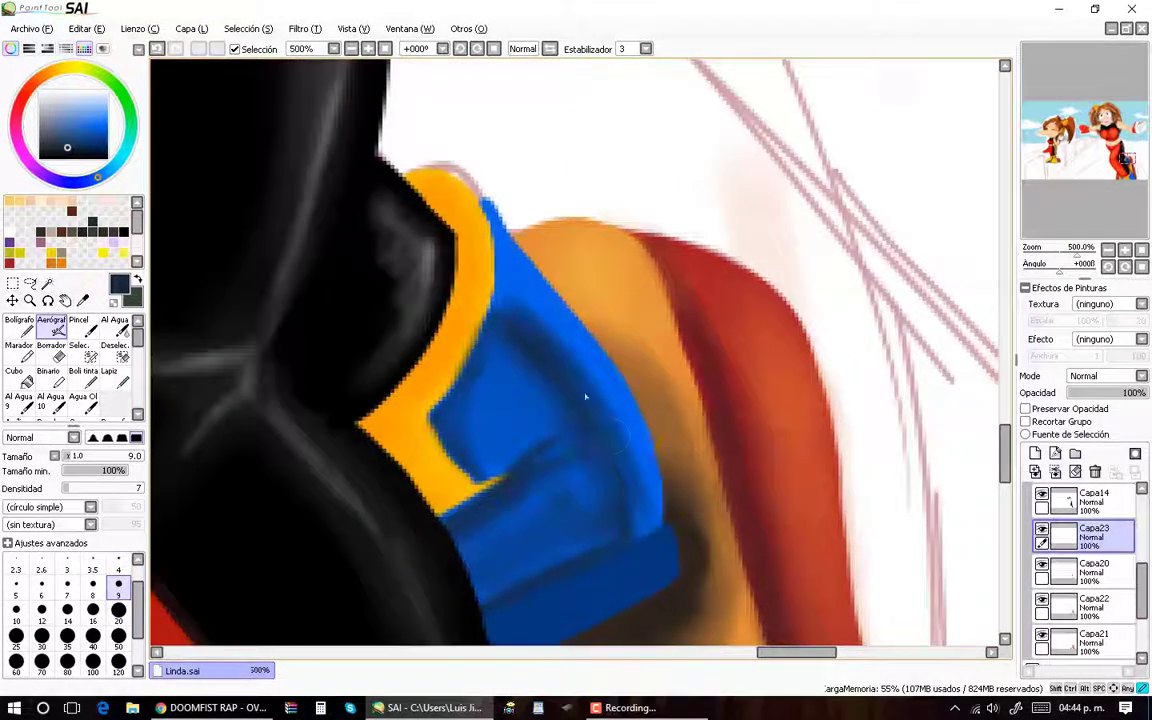
Step: Shade the lower blue boot along the snowboard in dark blue at sizes 20 and 9, and erase the spill over the board
scroll(610, 540, down, 2)
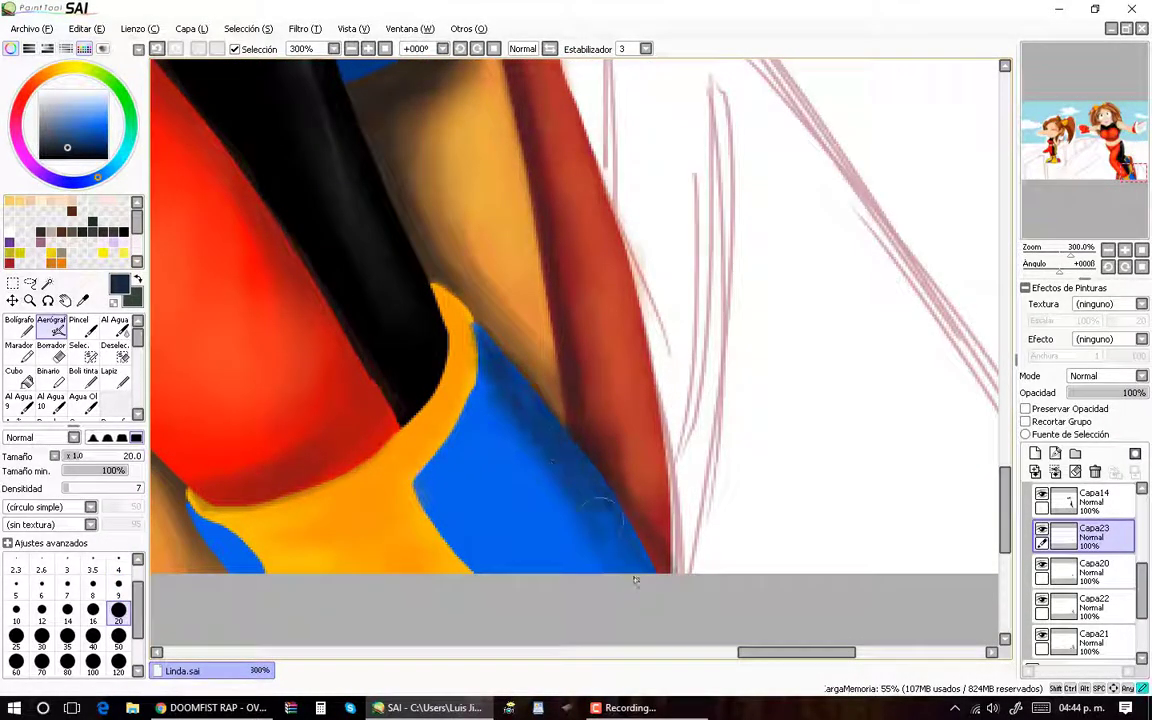
scroll(600, 500, up, 1)
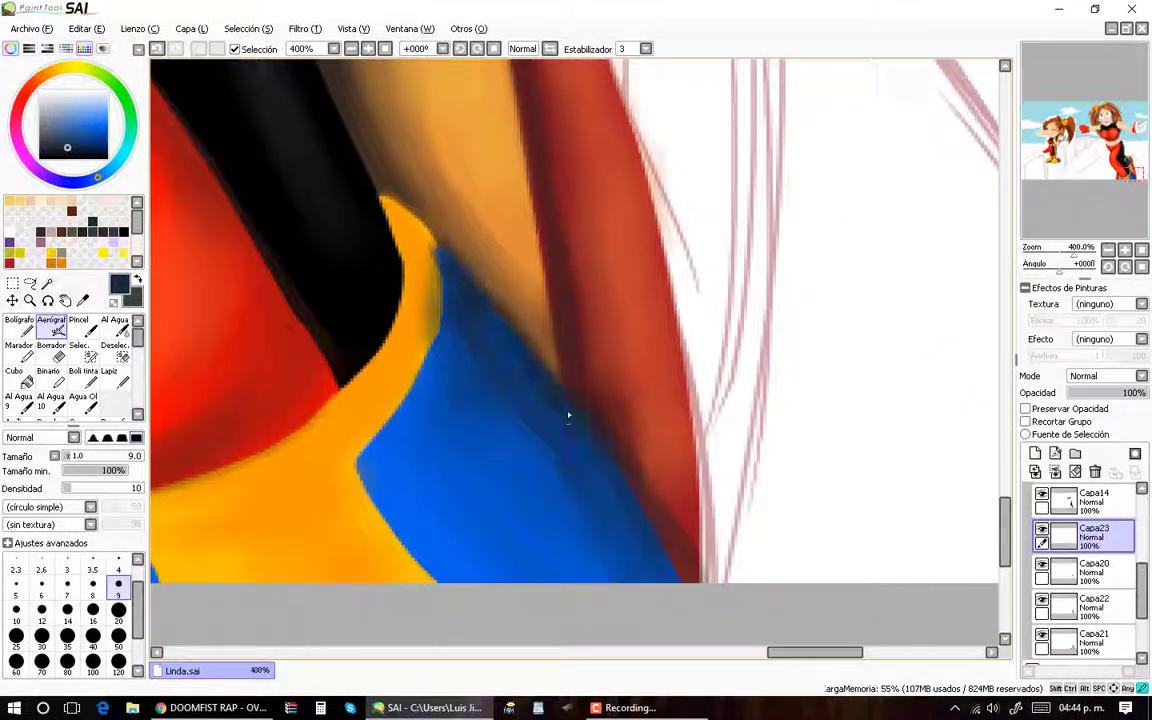
key(super+Tab)
click(350, 311)
key(e)
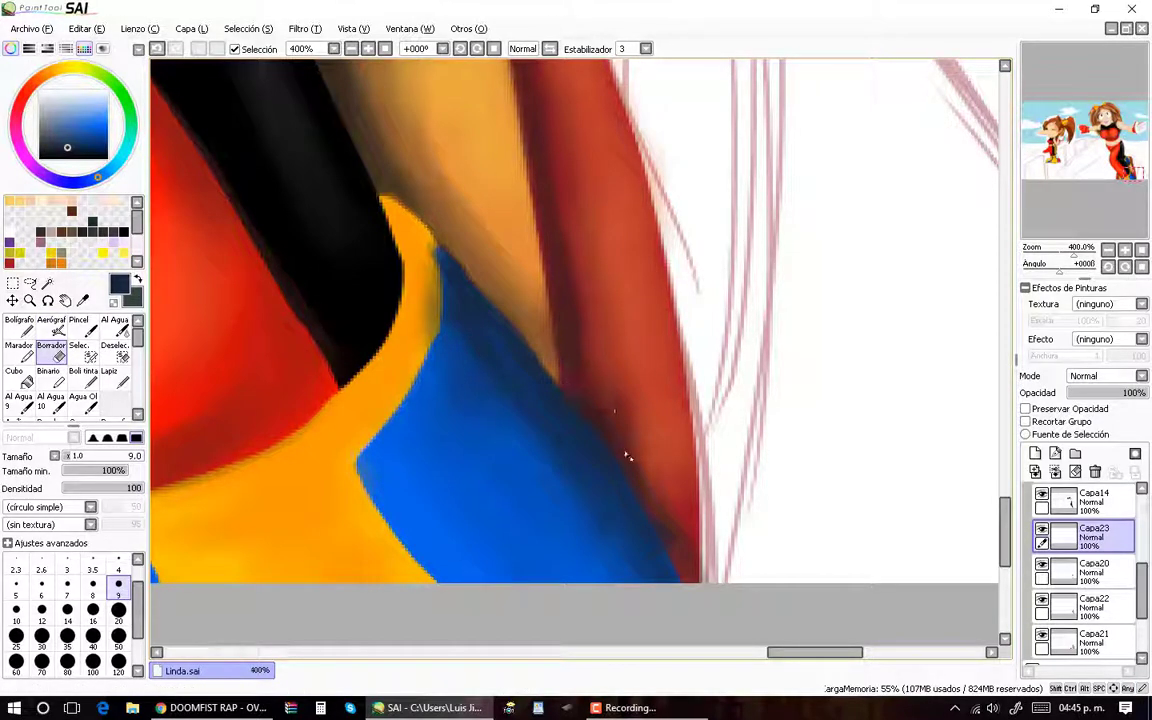
Step: Shade the raised boot's yellow trim in a darker orange sampled from the painting at airbrush size 9, density 10
scroll(514, 309, up, 2)
alt+click(450, 300)
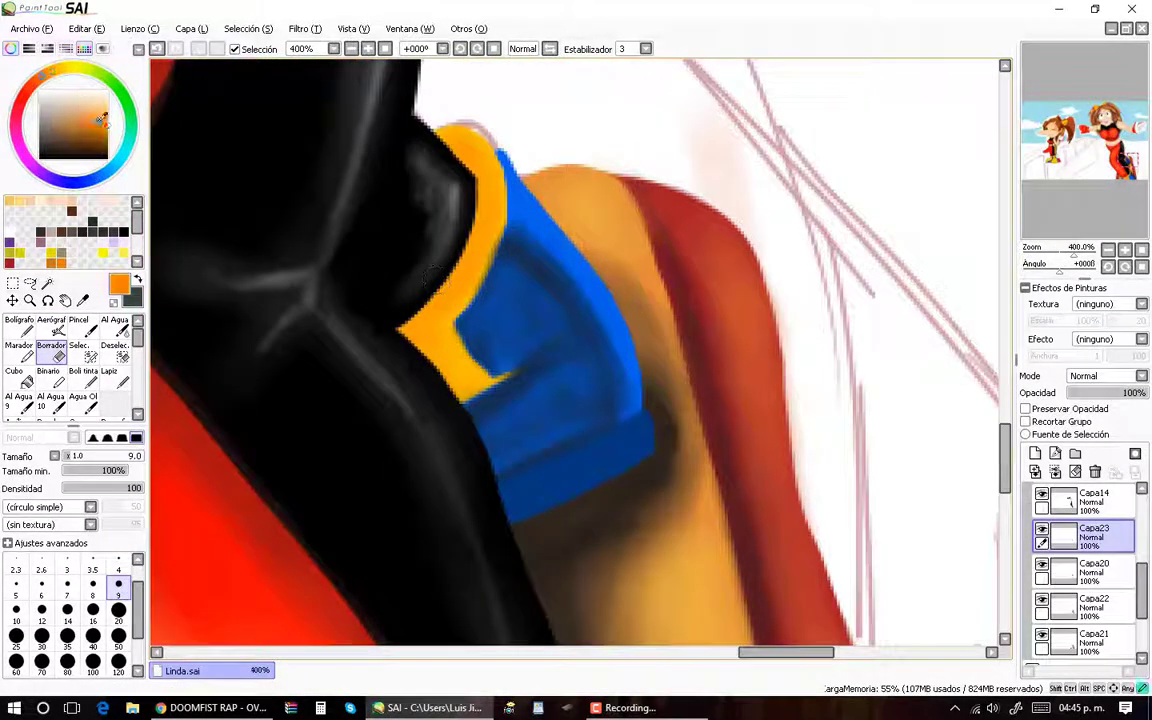
scroll(450, 260, up, 1)
mouse_move(493, 246)
mouse_down()
mouse_move(379, 367)
mouse_move(480, 405)
mouse_up()
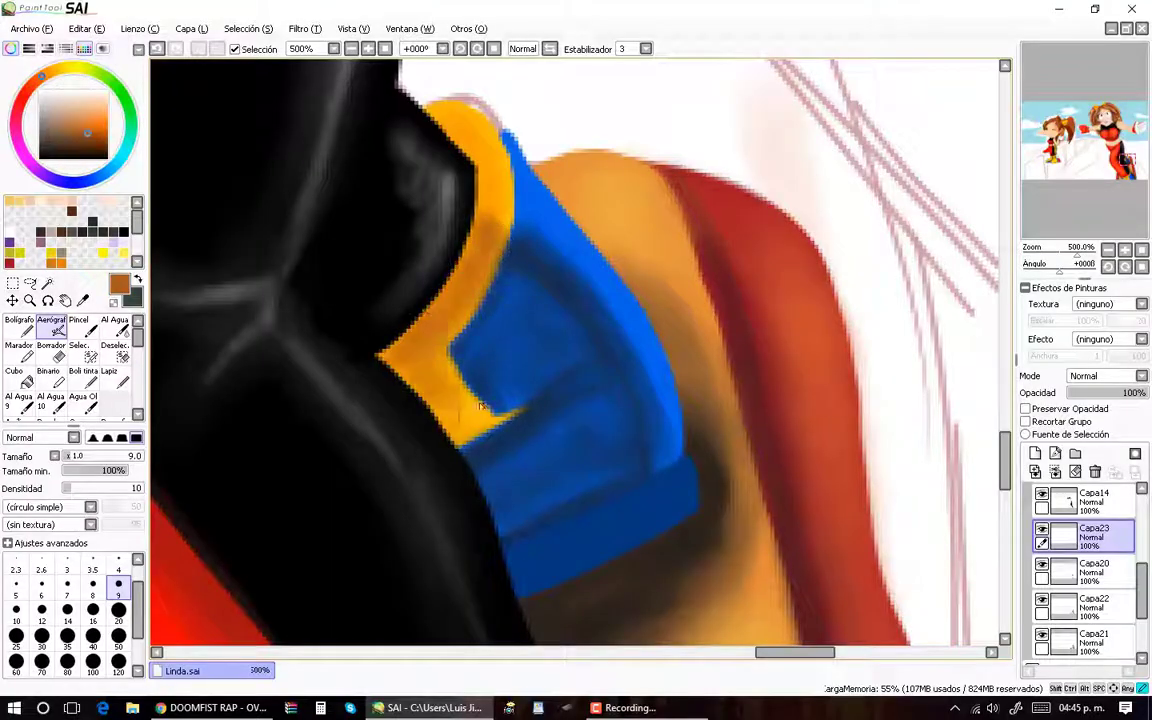
scroll(553, 310, down, 1)
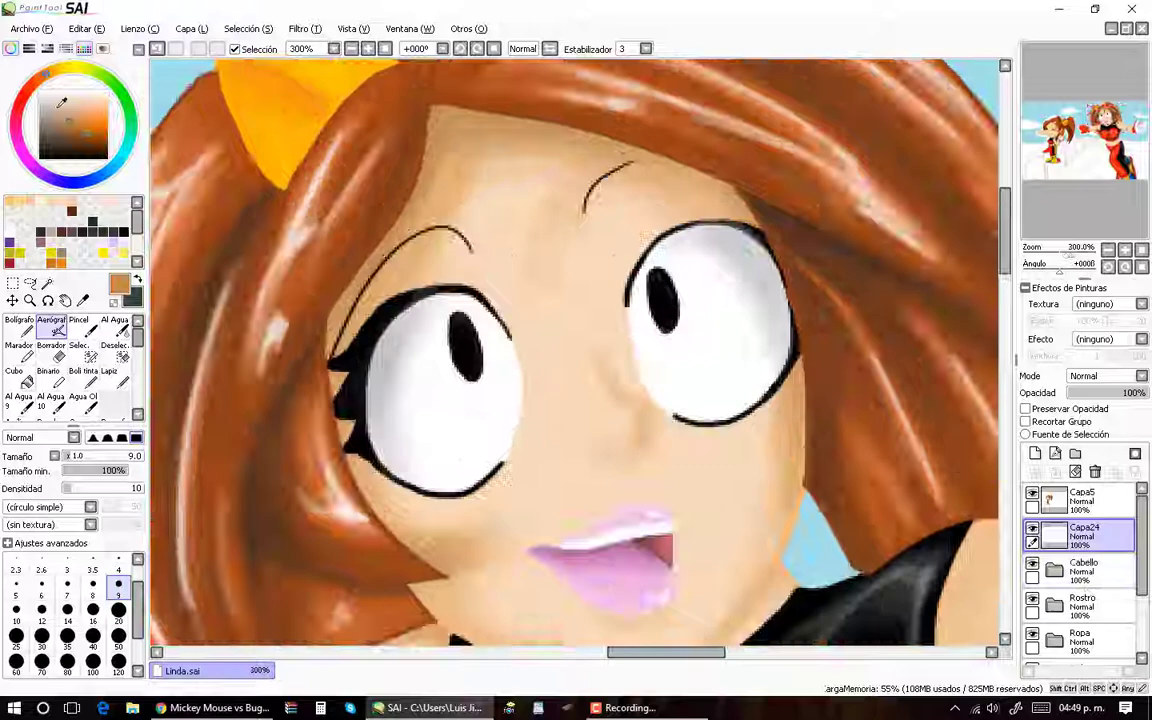
Step: Shade the forehead along the hairline in dark brown on layer Capa24 at density 10, using airbrush sizes 4 and 9
drag(61, 103, 61, 136)
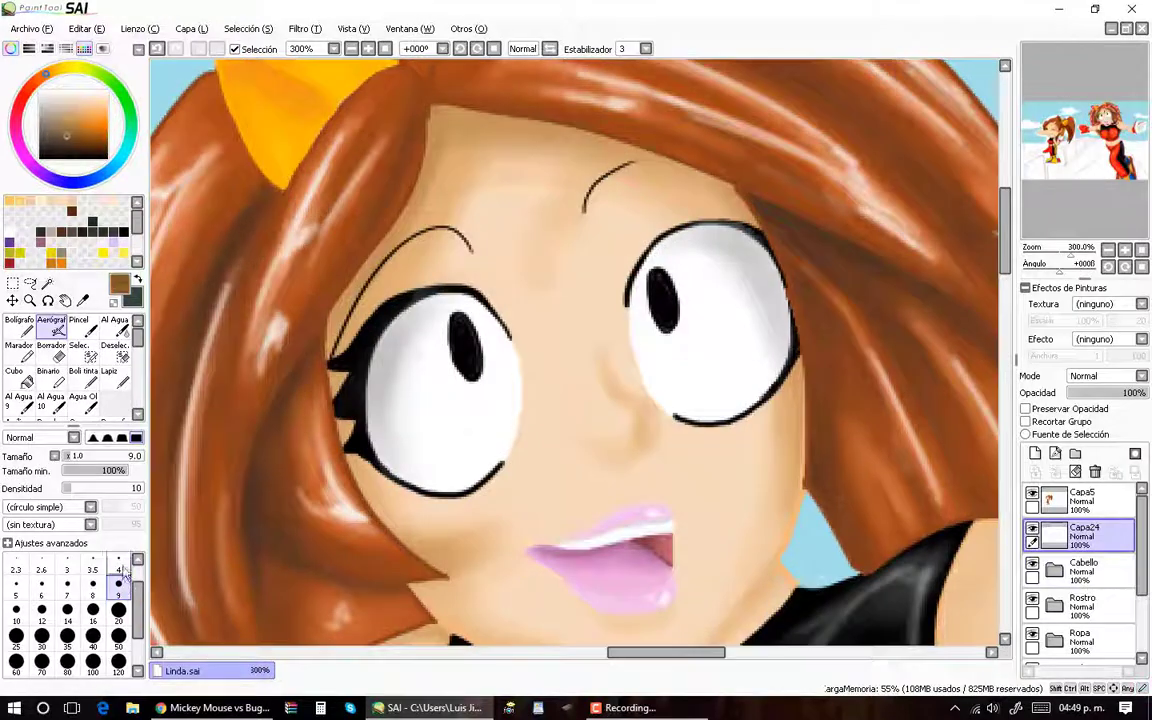
click(118, 569)
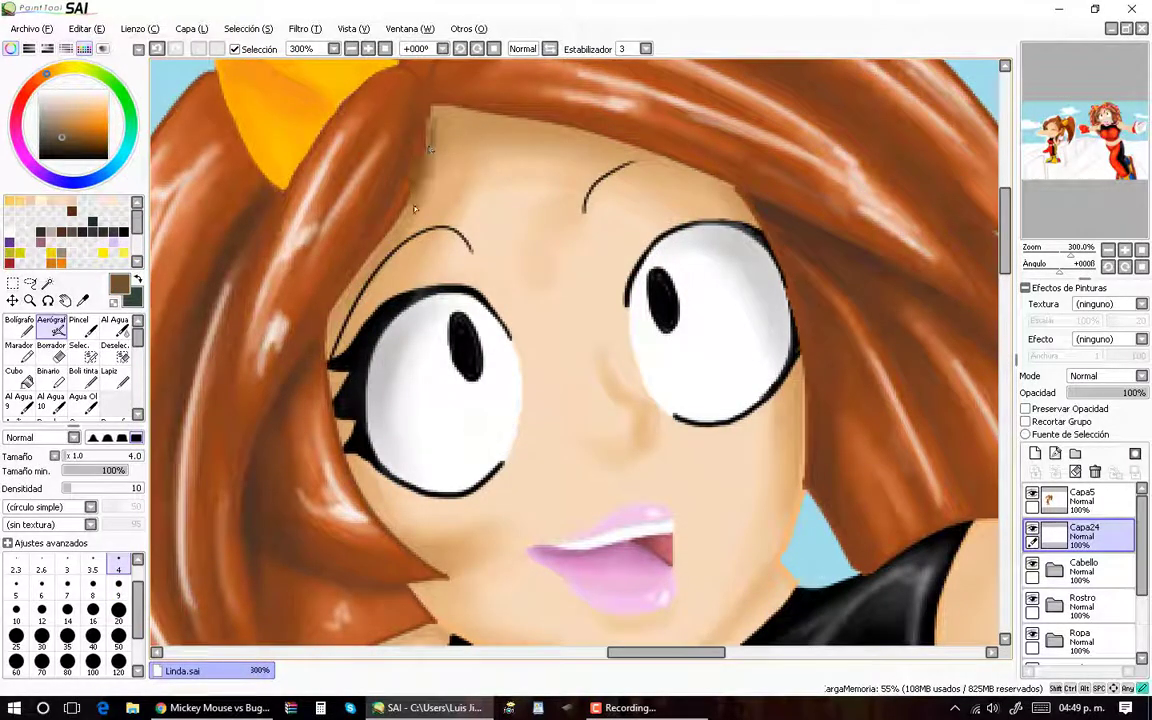
drag(353, 287, 583, 310)
key(bracketright)
key(bracketright)
key(bracketright)
key(bracketright)
key(bracketright)
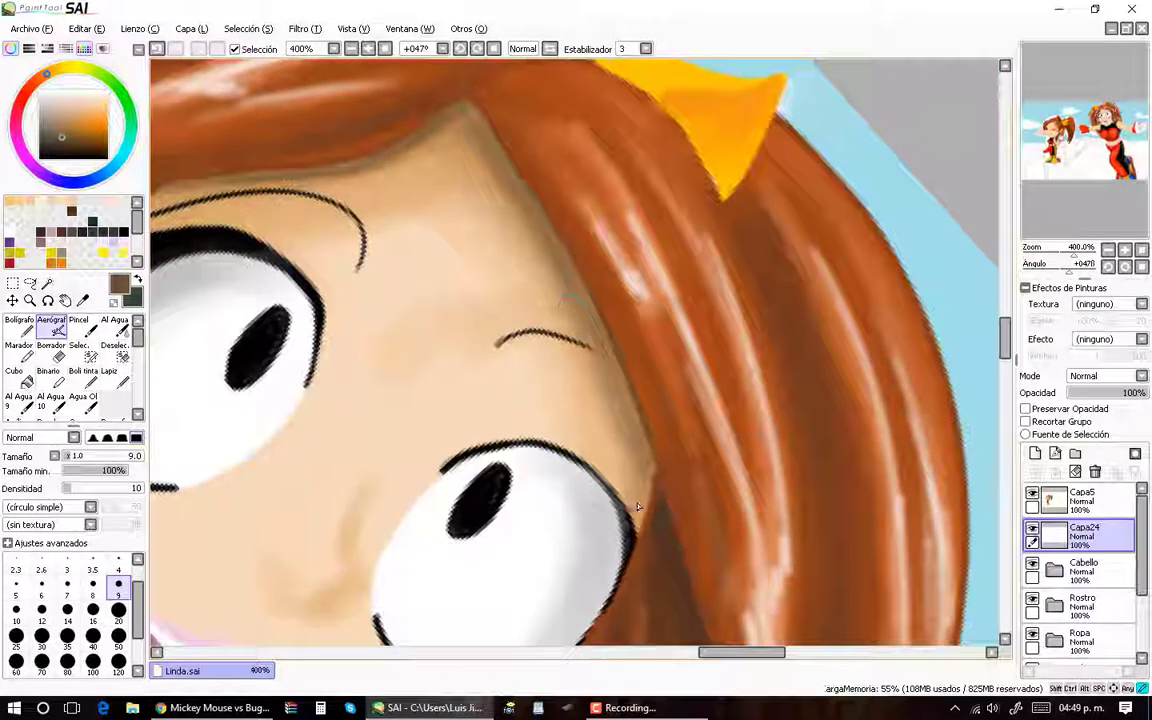
scroll(450, 280, up, 2)
key(e)
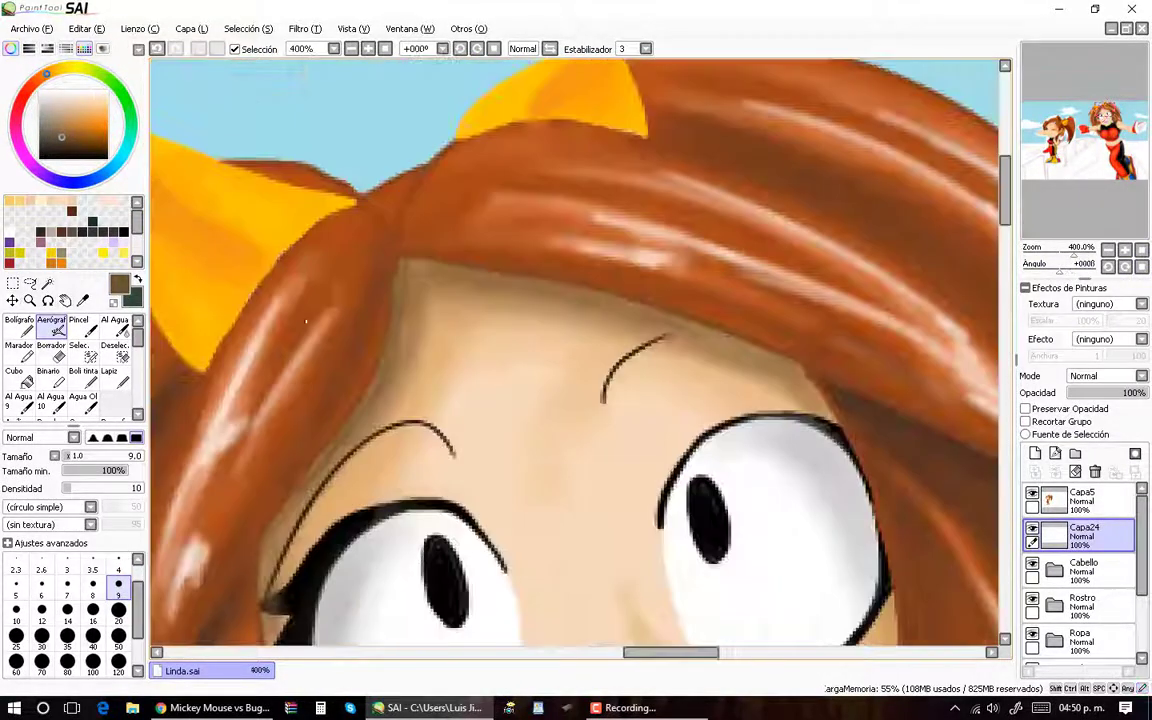
Step: Add brown shading around the eyebrows and nose on Capa24 at airbrush size 9, density 10
scroll(450, 300, down, 3)
key(Home)
scroll(535, 360, down, 4)
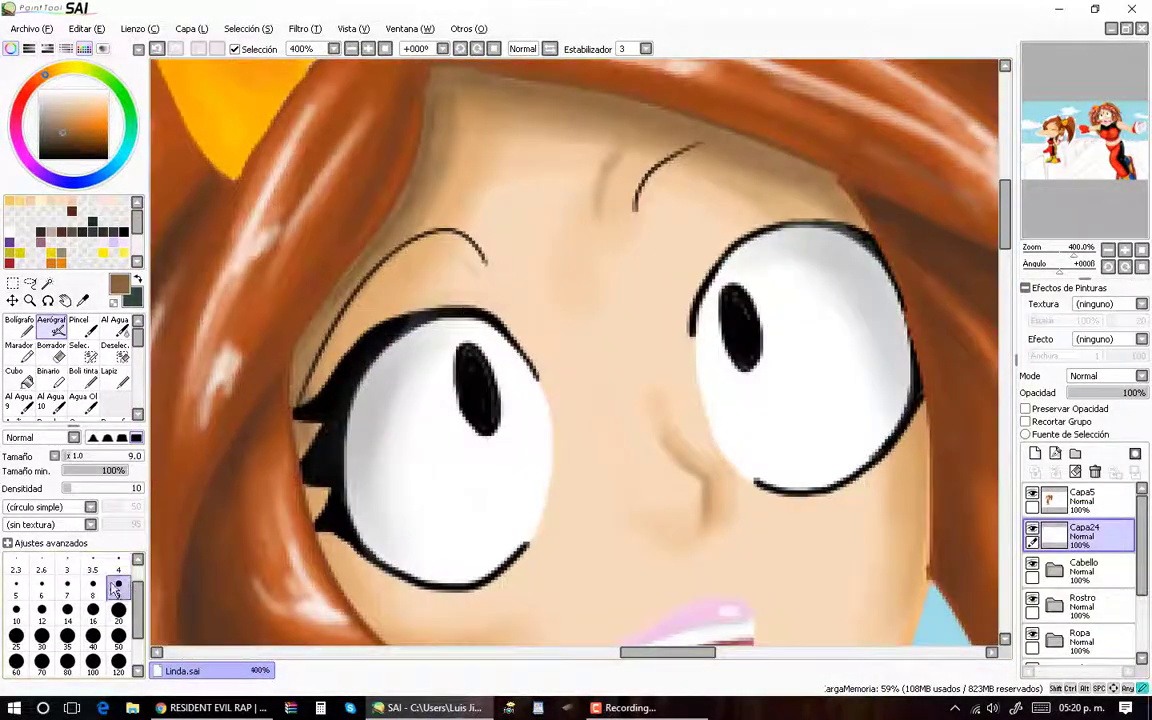
drag(340, 268, 453, 240)
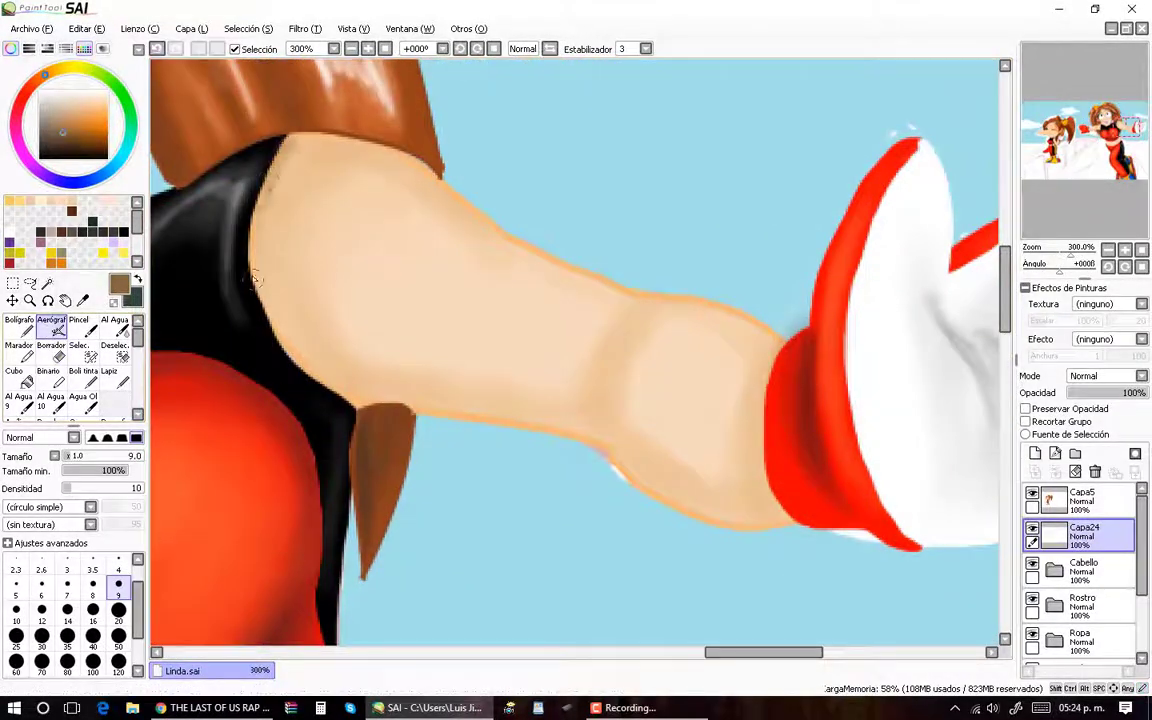
Step: Shade the arm with the white glove in brown at size 9, density 10, adding an elbow crease at size 4, density 16
drag(280, 145, 300, 355)
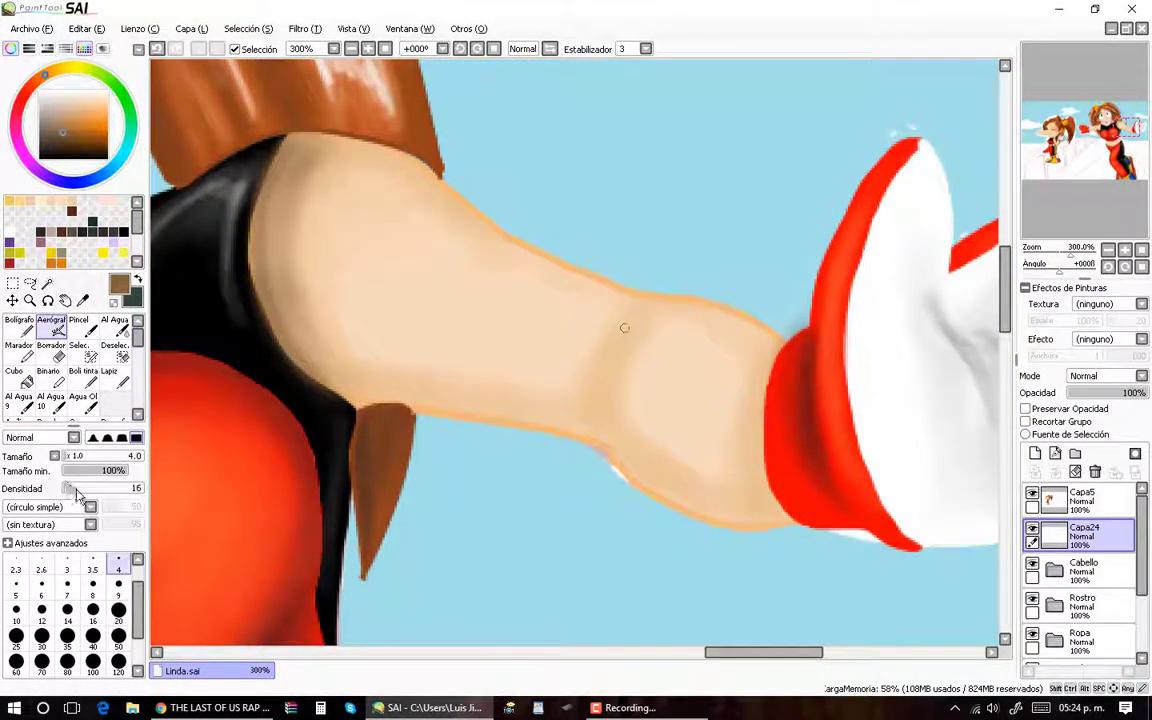
mouse_move(471, 218)
mouse_down()
mouse_move(525, 285)
mouse_move(548, 402)
mouse_move(483, 408)
mouse_move(454, 382)
mouse_move(435, 305)
mouse_move(481, 317)
mouse_up()
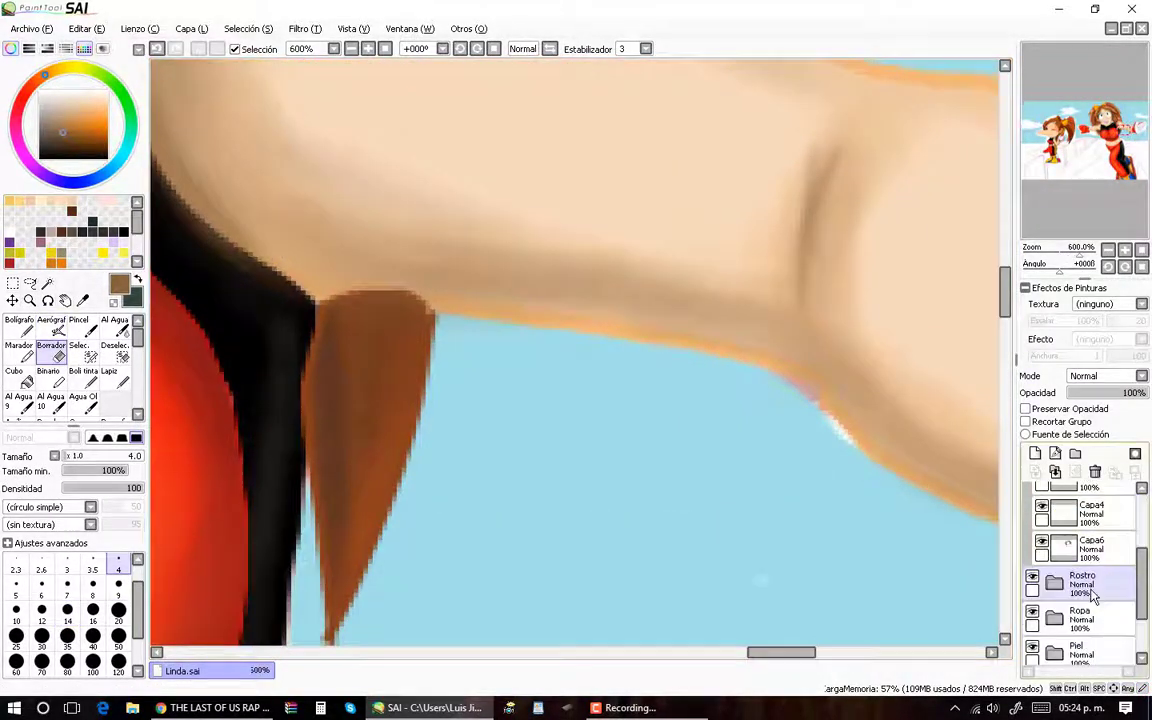
mouse_move(360, 285)
mouse_down()
mouse_move(316, 303)
mouse_move(390, 295)
mouse_up()
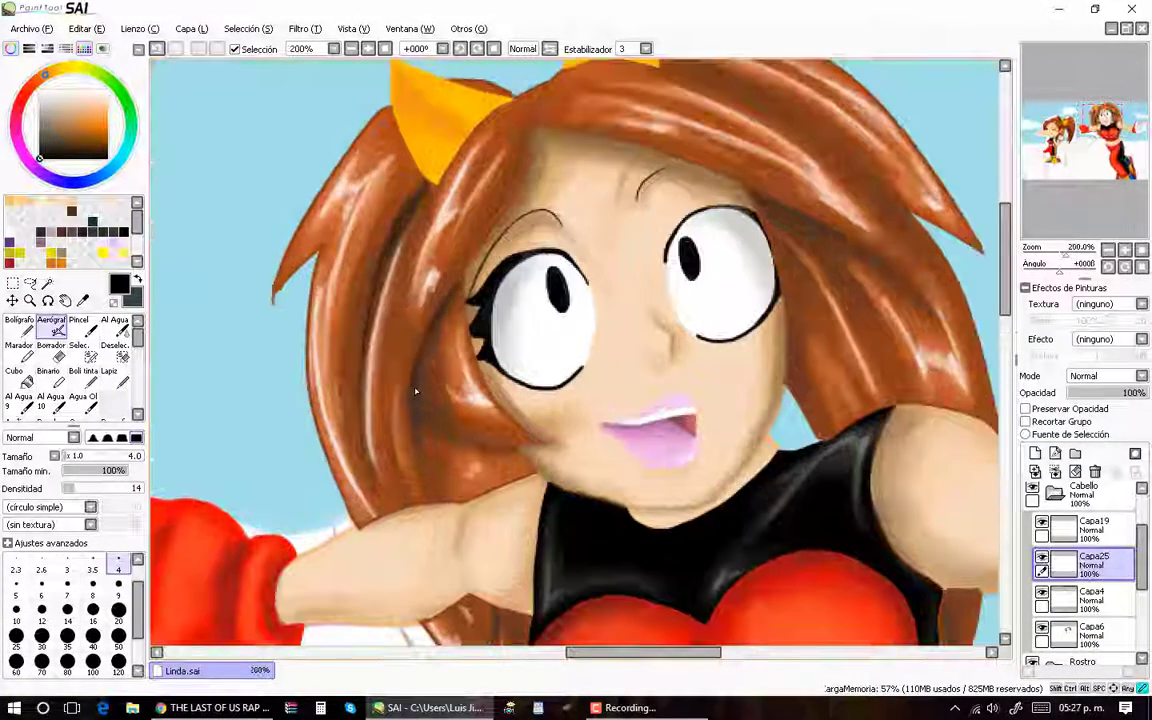
Step: Darken the hair locks beside the lashed eye in black on layer Capa25 at airbrush size 4, density 14
scroll(450, 425, up, 2)
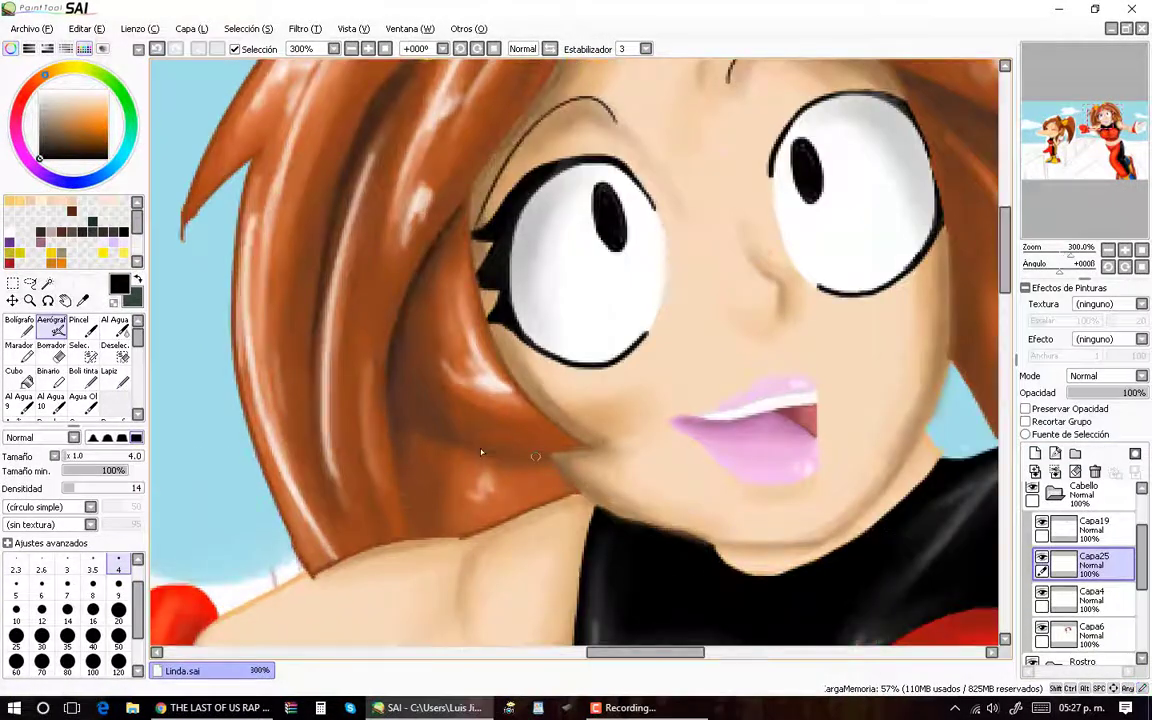
scroll(411, 428, down, 2)
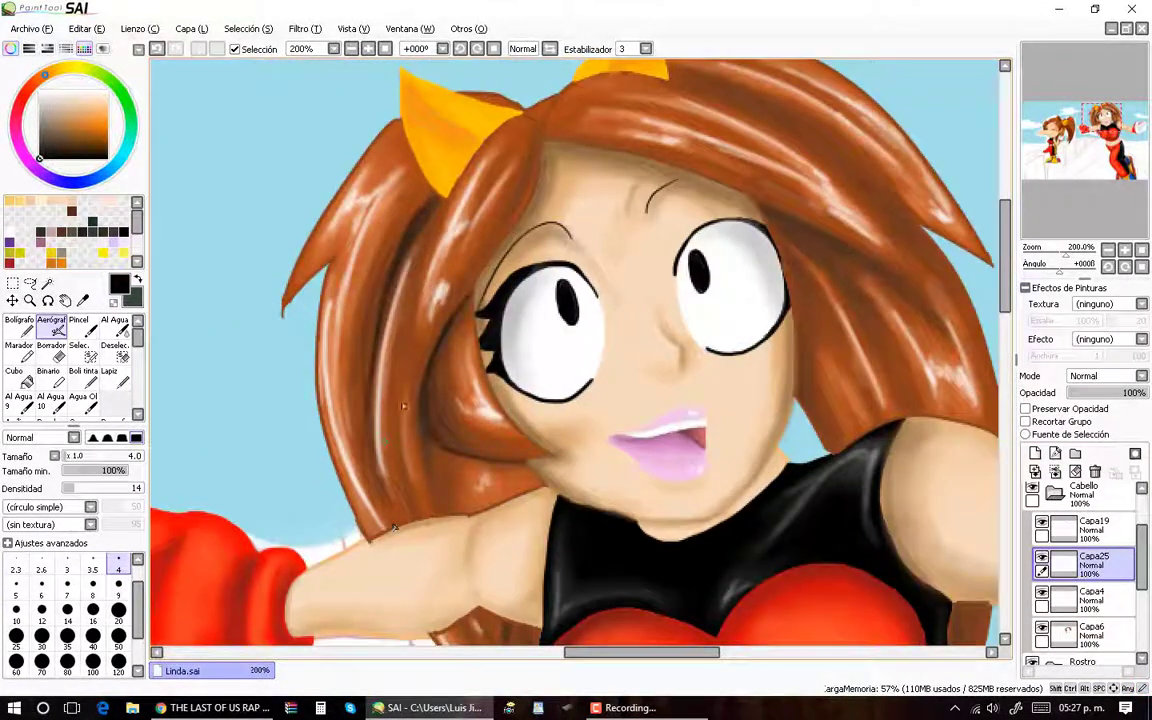
scroll(418, 410, up, 2)
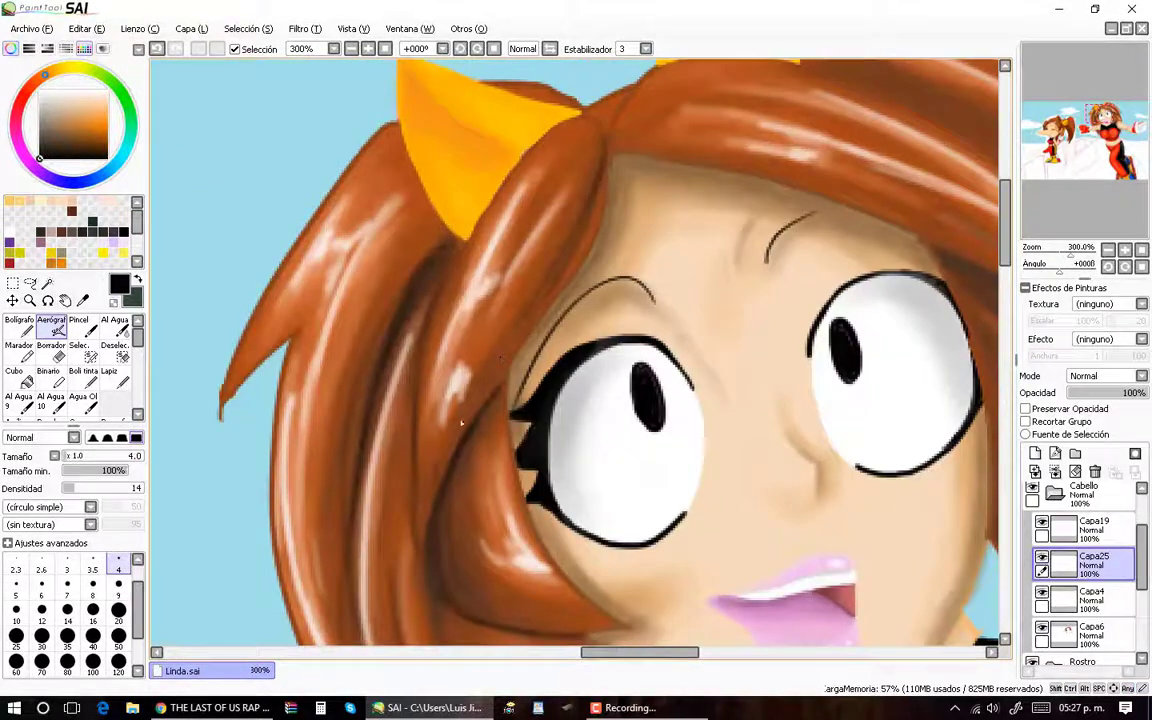
scroll(461, 424, down, 3)
scroll(450, 424, up, 4)
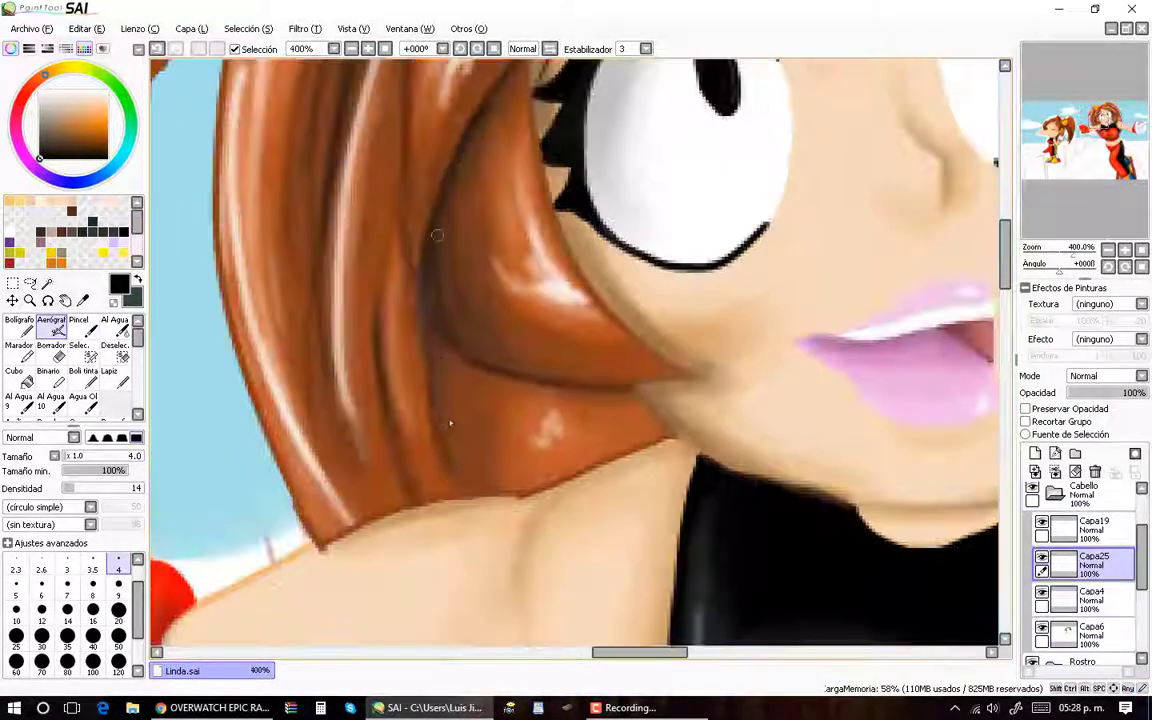
Step: Shade the hair behind the other eye in black at density 14, drawing fine strand lines at airbrush size 4
scroll(450, 220, down, 2)
scroll(408, 316, up, 1)
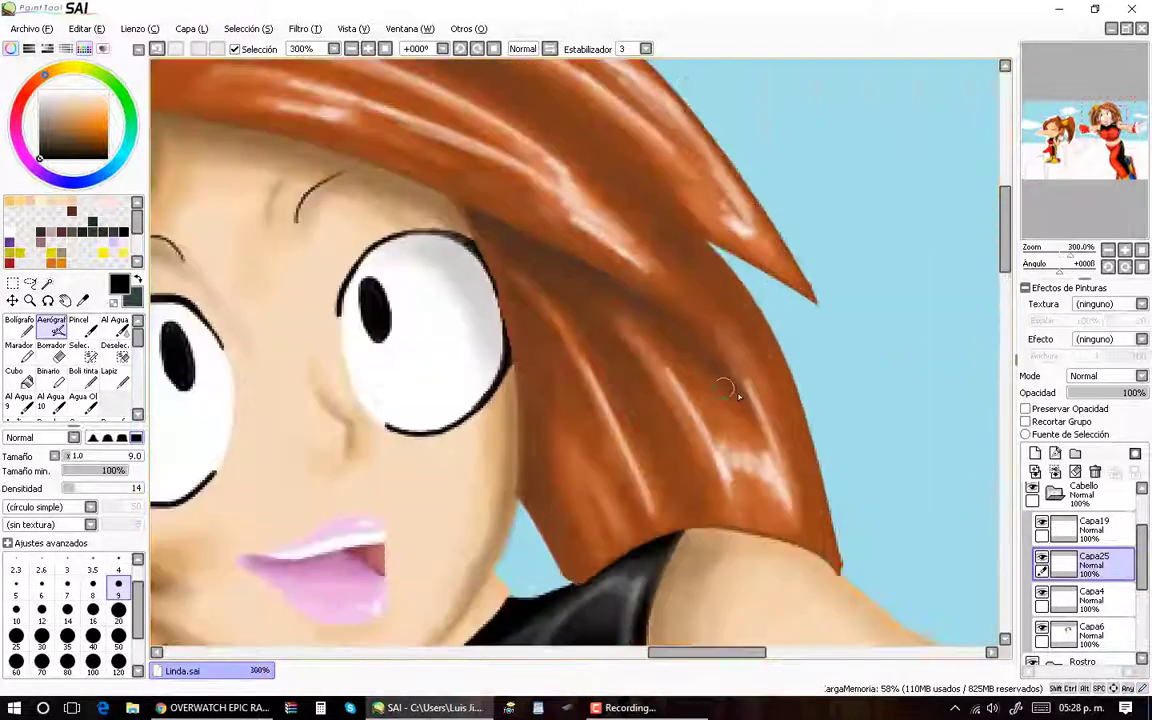
scroll(594, 244, up, 1)
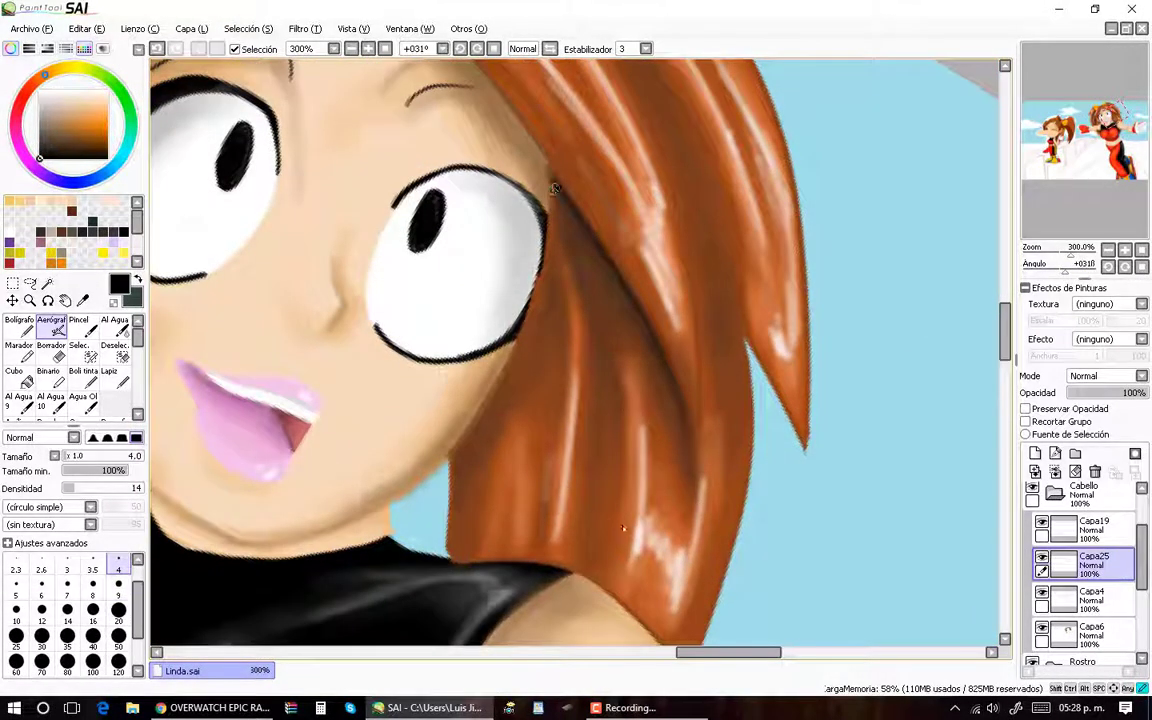
key(Home)
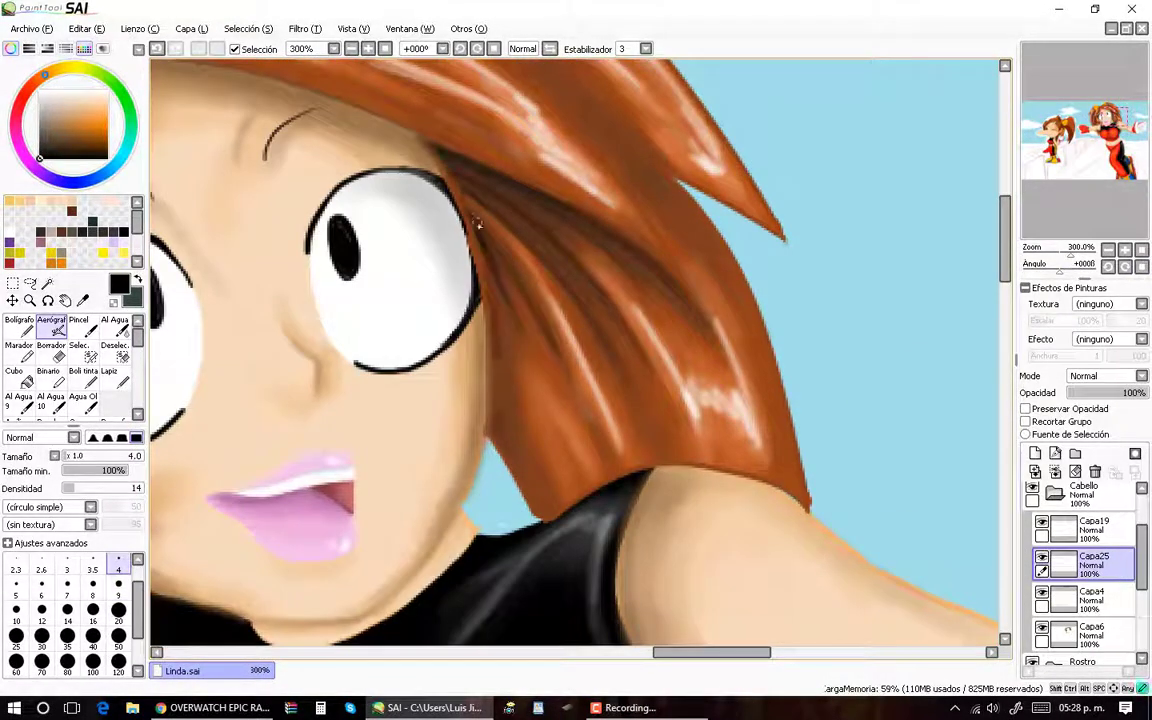
scroll(473, 180, down, 3)
scroll(538, 462, up, 3)
key(bracketleft)
key(bracketleft)
key(bracketleft)
key(bracketleft)
key(bracketleft)
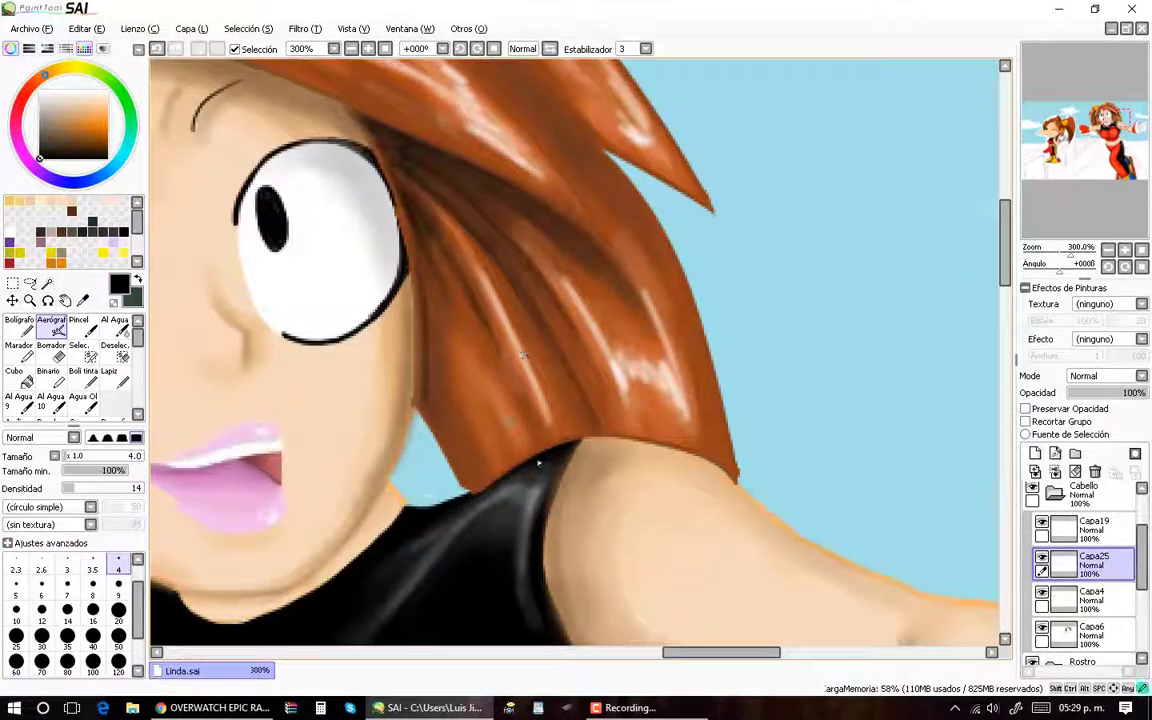
mouse_move(416, 393)
mouse_down()
mouse_move(419, 257)
mouse_move(455, 340)
mouse_up()
Step: Darken the hair lock curling around the cheek in black at airbrush size 9, density 14
key(bracketright)
key(bracketright)
key(bracketright)
key(bracketright)
key(bracketright)
scroll(452, 398, up, 1)
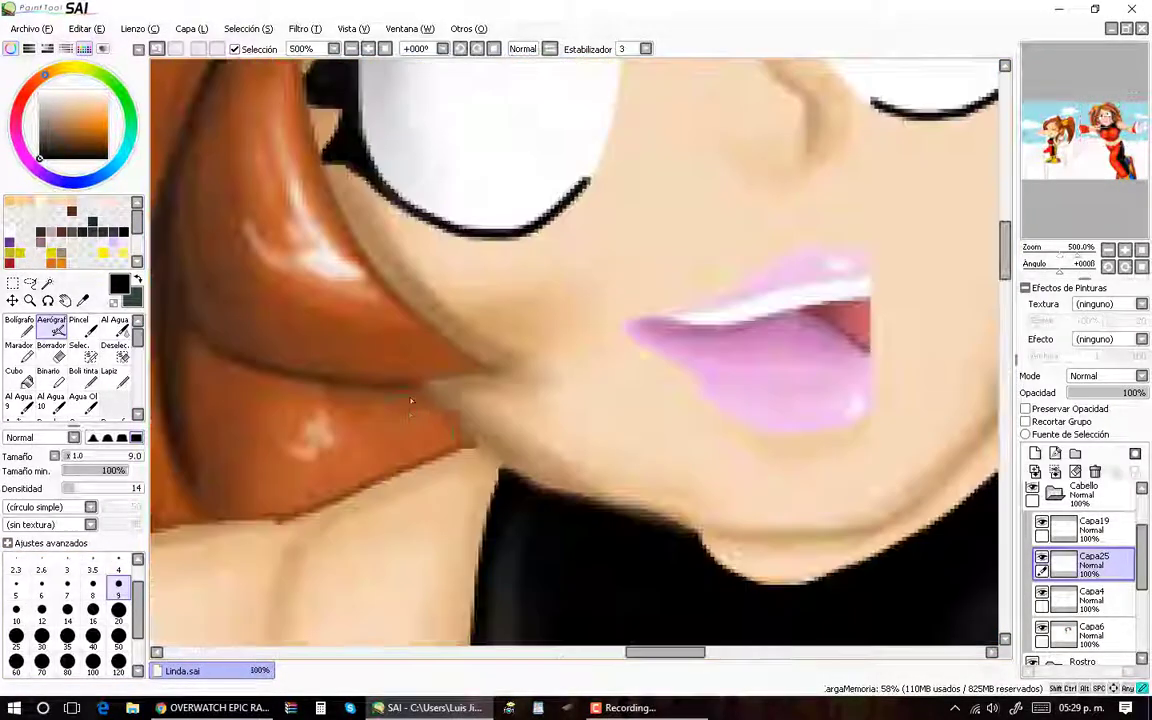
Step: Shade the hair strands hanging below the red-gloved arm in black at sizes 9 and 4, and erase the spill at size 9
scroll(450, 405, down, 3)
scroll(450, 405, up, 3)
drag(442, 500, 418, 325)
mouse_move(436, 465)
mouse_down()
mouse_move(325, 290)
mouse_move(352, 330)
mouse_up()
key(bracketleft)
key(bracketleft)
key(bracketleft)
key(bracketleft)
key(bracketleft)
scroll(448, 484, up, 1)
drag(425, 330, 450, 525)
key(e)
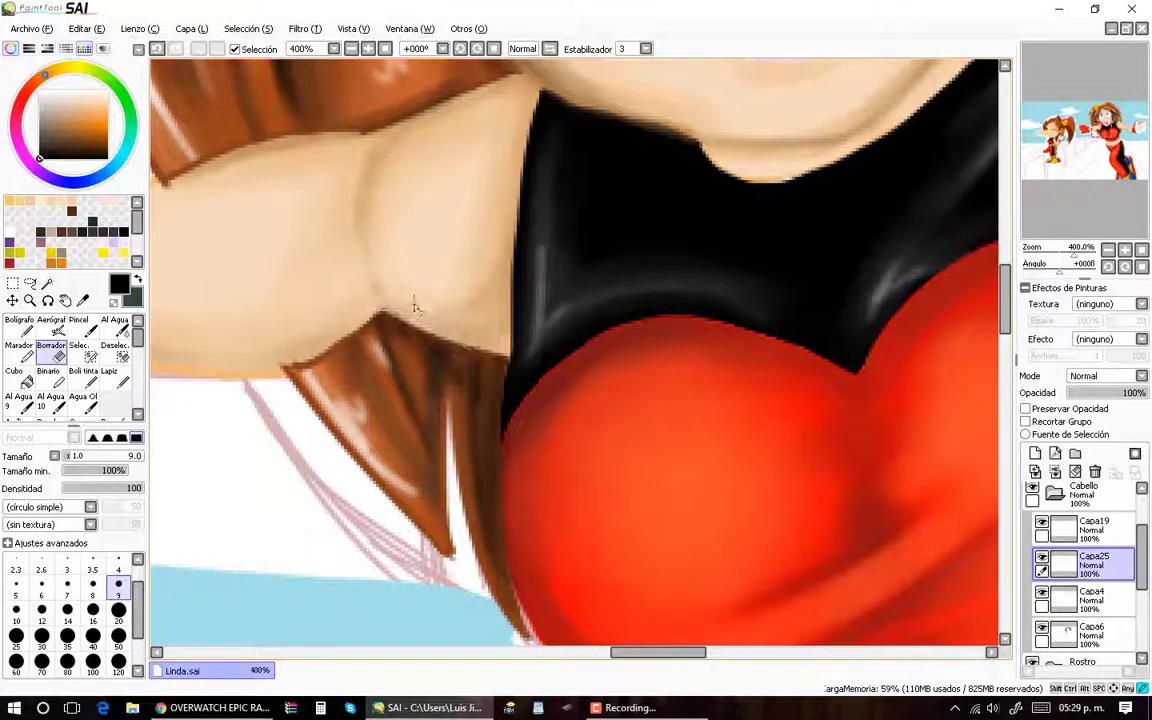
Step: Shade the small hair strand below the white-gloved arm in black at airbrush size 4, density 14
key(v)
scroll(590, 400, down, 3)
scroll(590, 400, up, 3)
mouse_move(640, 290)
mouse_down()
mouse_move(600, 400)
mouse_move(591, 475)
mouse_up()
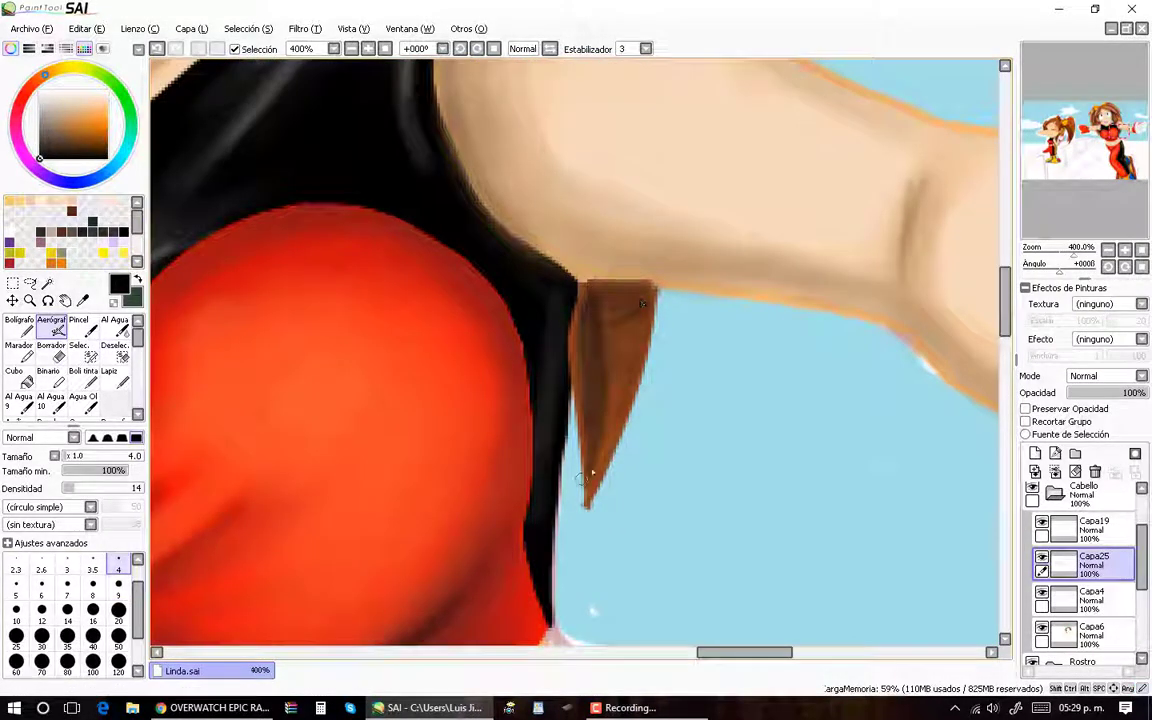
Step: Deepen the outer hair locks beside the sky with black at size 20, density 7, and fine lines at size 4, density 18
scroll(592, 474, down, 3)
scroll(530, 136, up, 2)
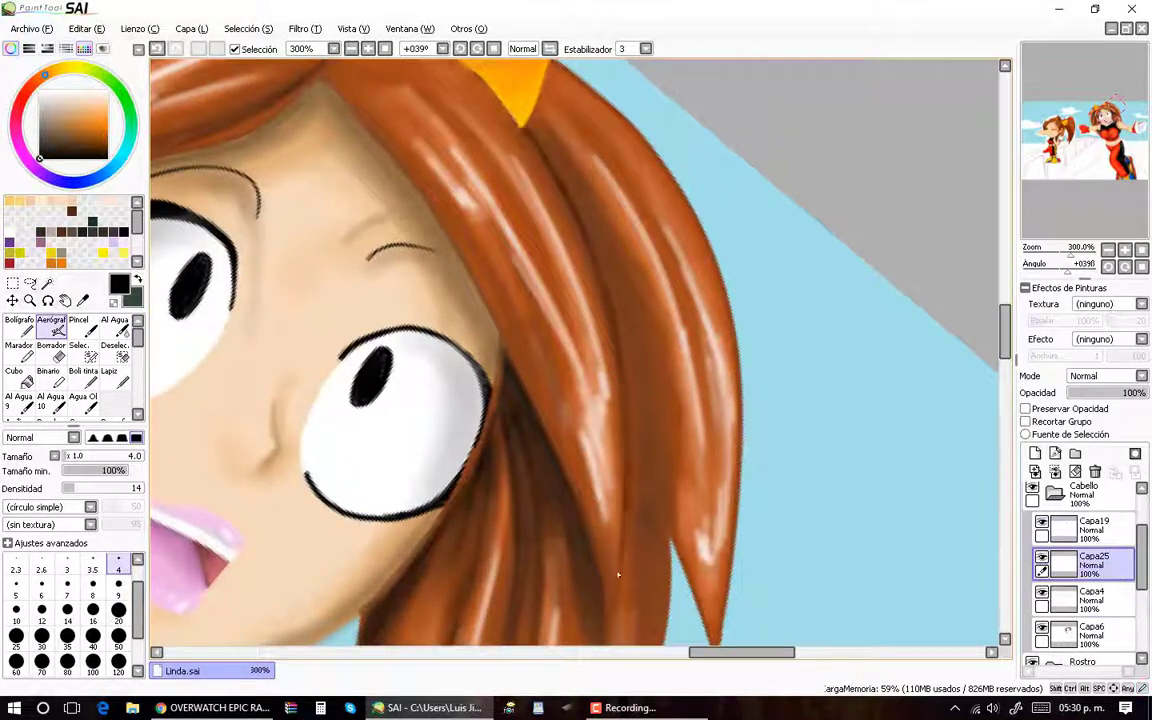
scroll(540, 148, down, 1)
click(118, 609)
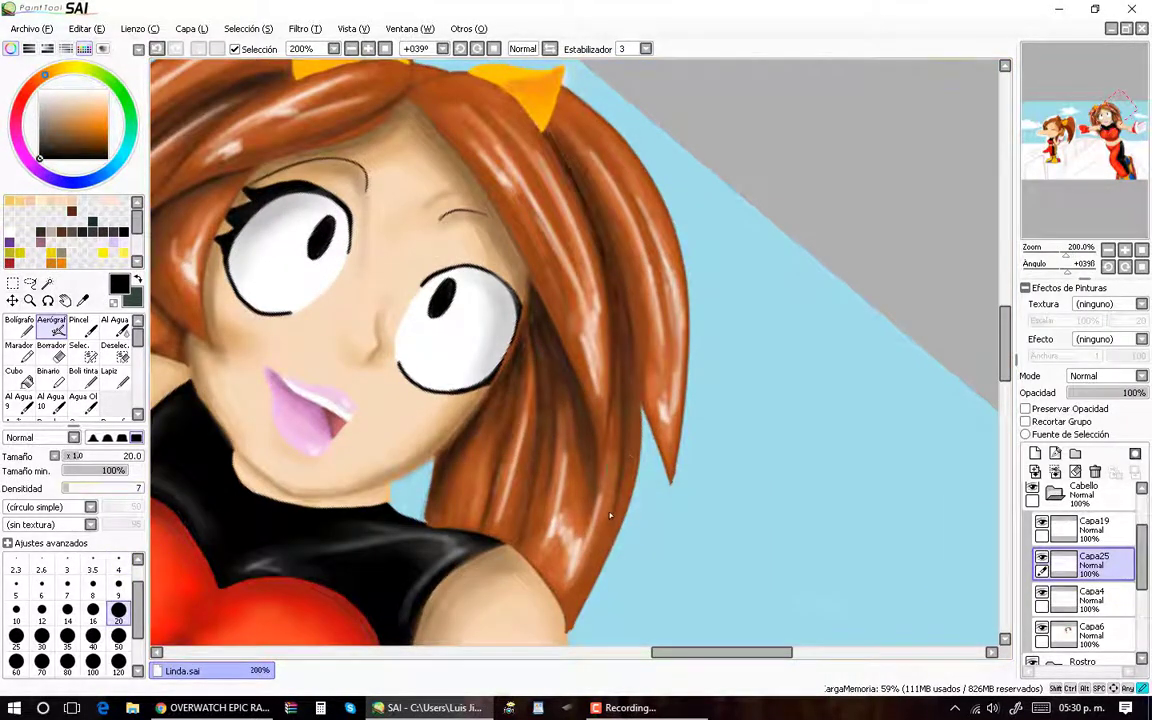
scroll(610, 515, up, 1)
click(118, 567)
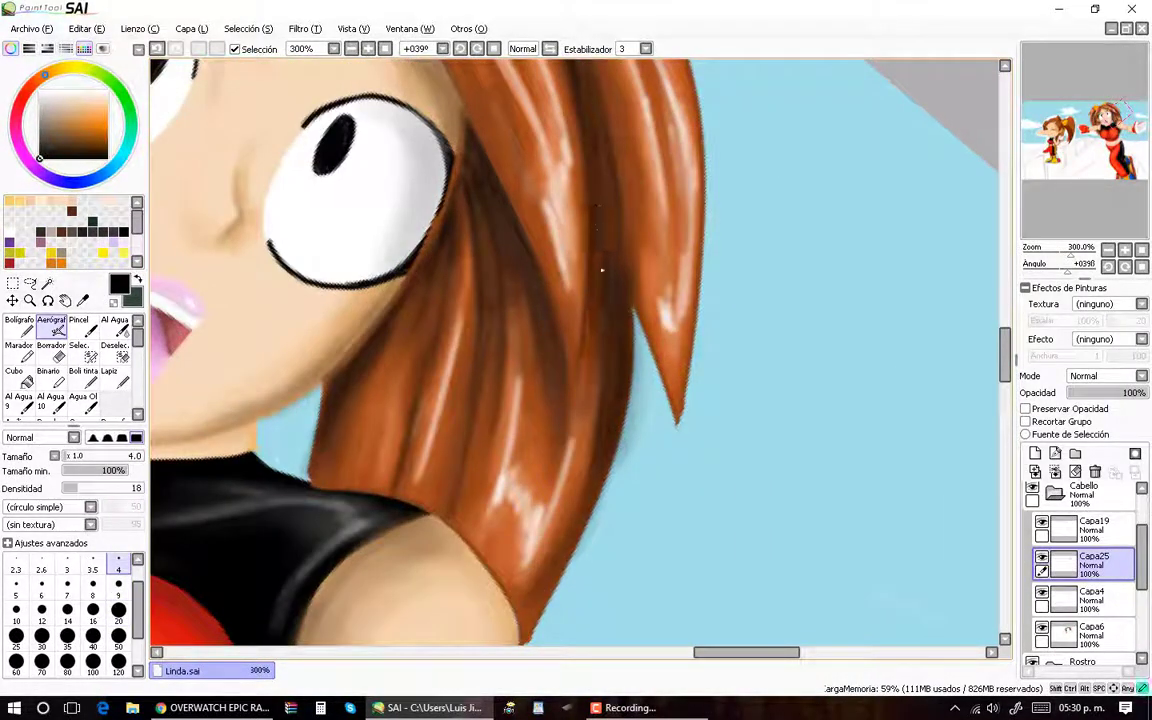
key(Delete)
scroll(601, 269, down, 2)
scroll(601, 269, up, 1)
Step: Shade the lower lip in lilac on layer Capa24 at density 18, using airbrush sizes 4 and 9
click(1068, 540)
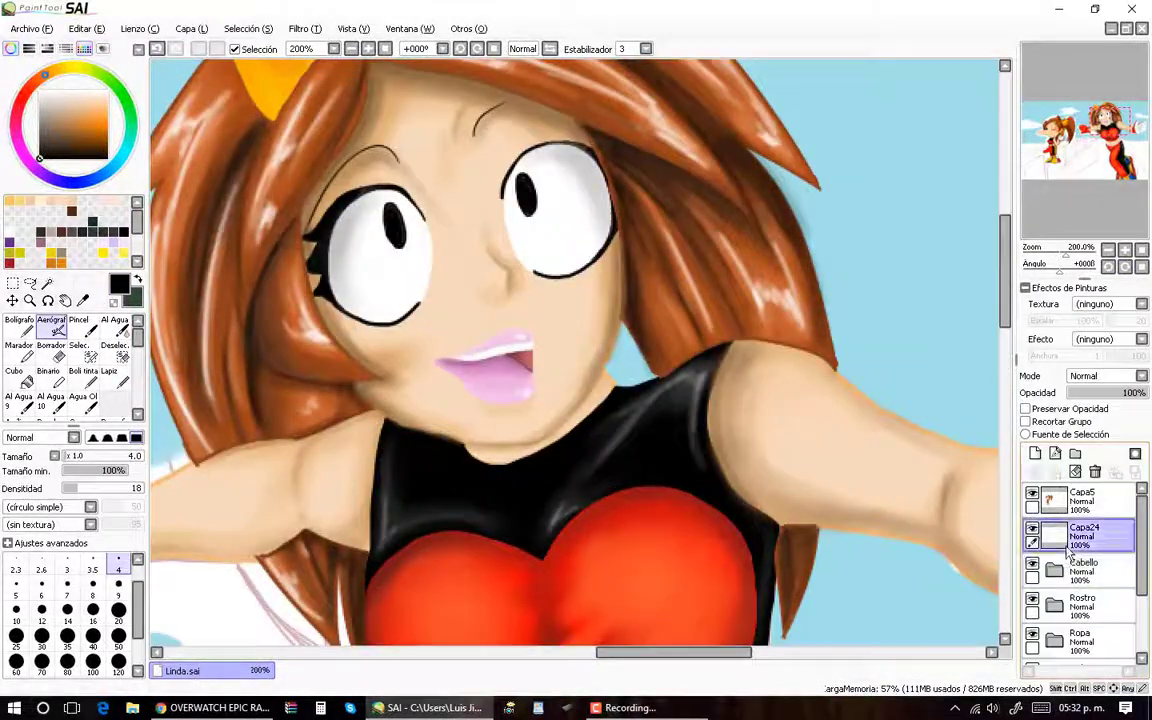
scroll(530, 392, up, 3)
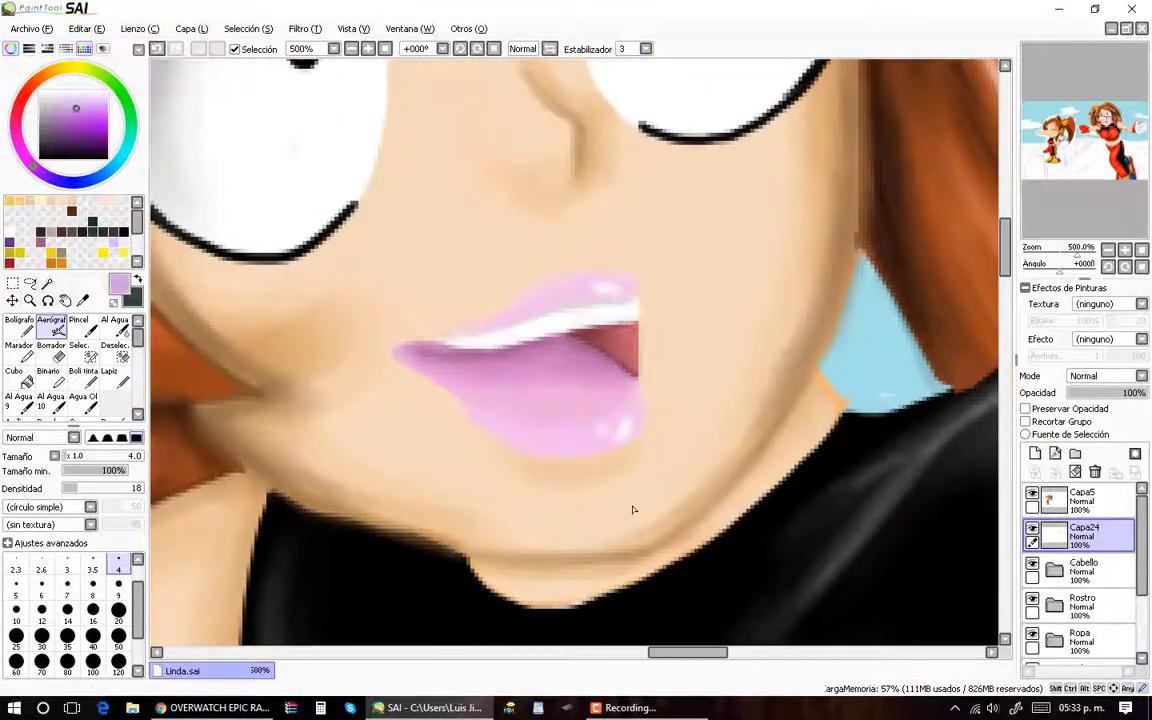
scroll(632, 510, up, 1)
key(bracketleft)
key(bracketleft)
key(bracketleft)
key(bracketleft)
key(bracketleft)
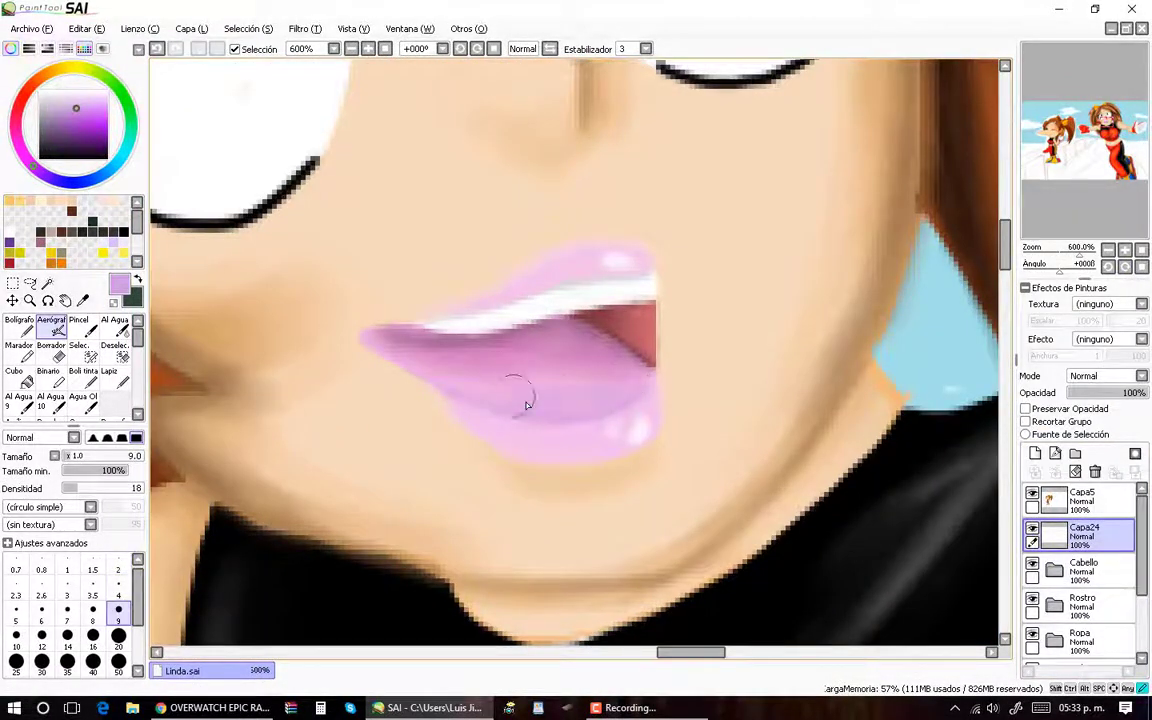
Step: Blend pink into the lower lip at airbrush size 4, density 25
scroll(527, 404, down, 2)
scroll(517, 386, up, 1)
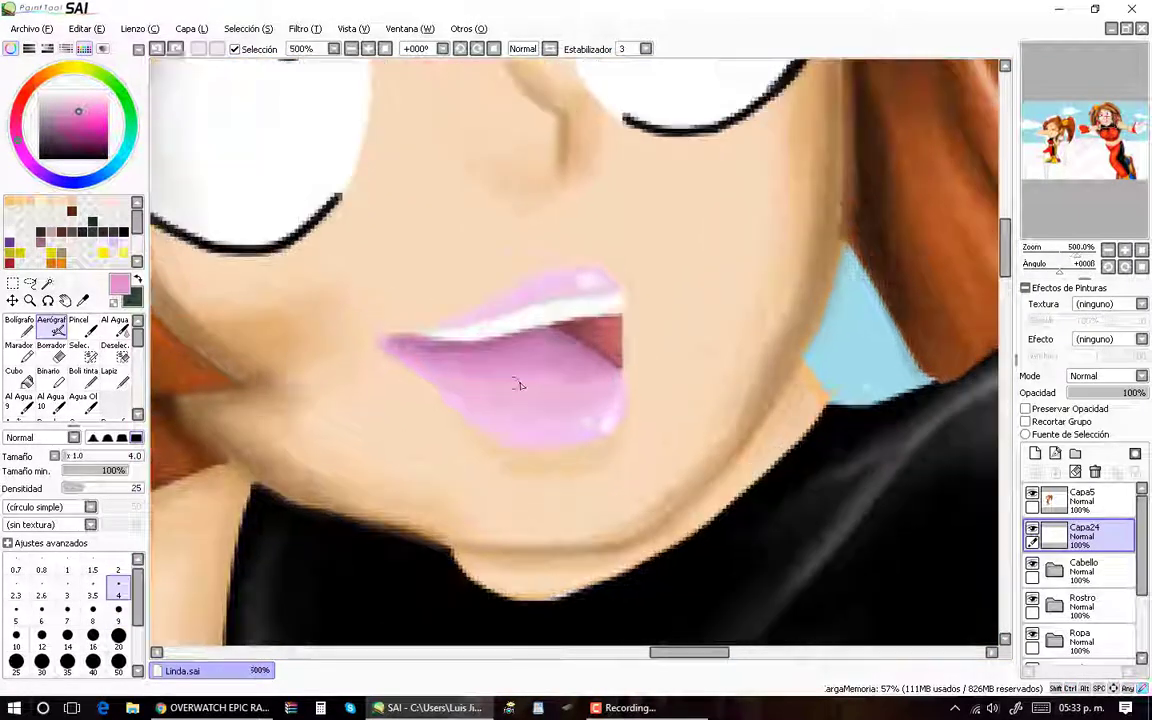
drag(530, 357, 415, 362)
scroll(533, 287, down, 4)
scroll(533, 287, down, 3)
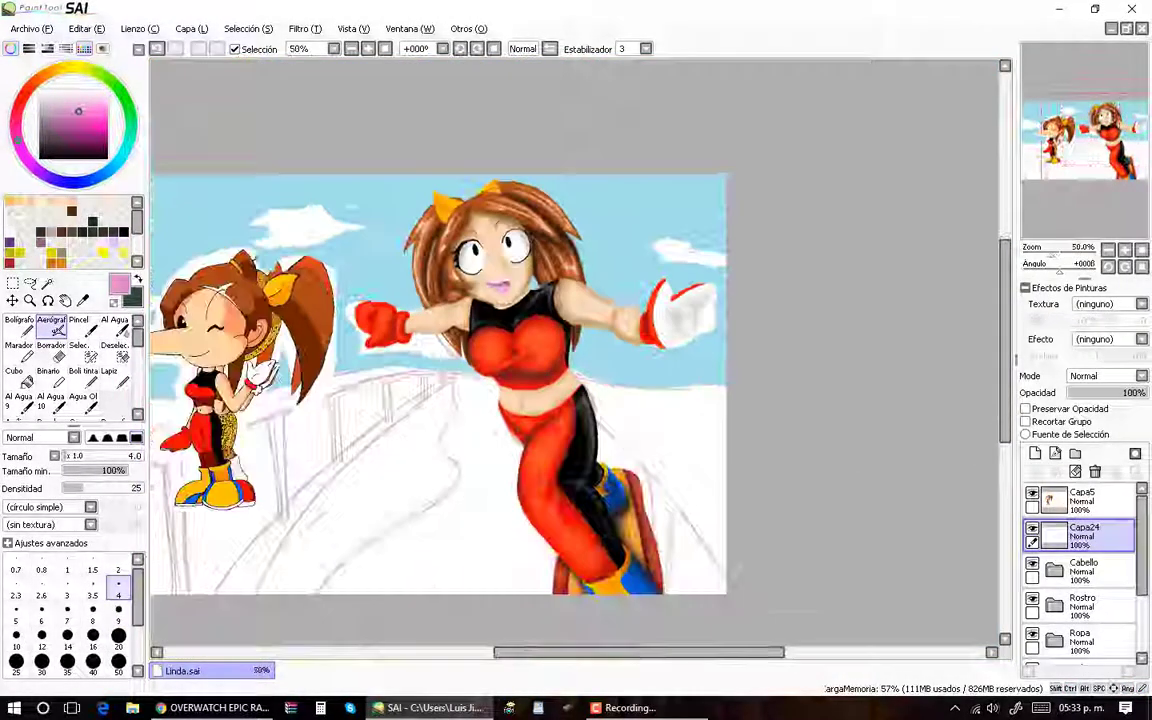
Step: Gather the Cabello, Rostro, Ropa and Piel folders inside one parent character folder
drag(1080, 647, 1085, 586)
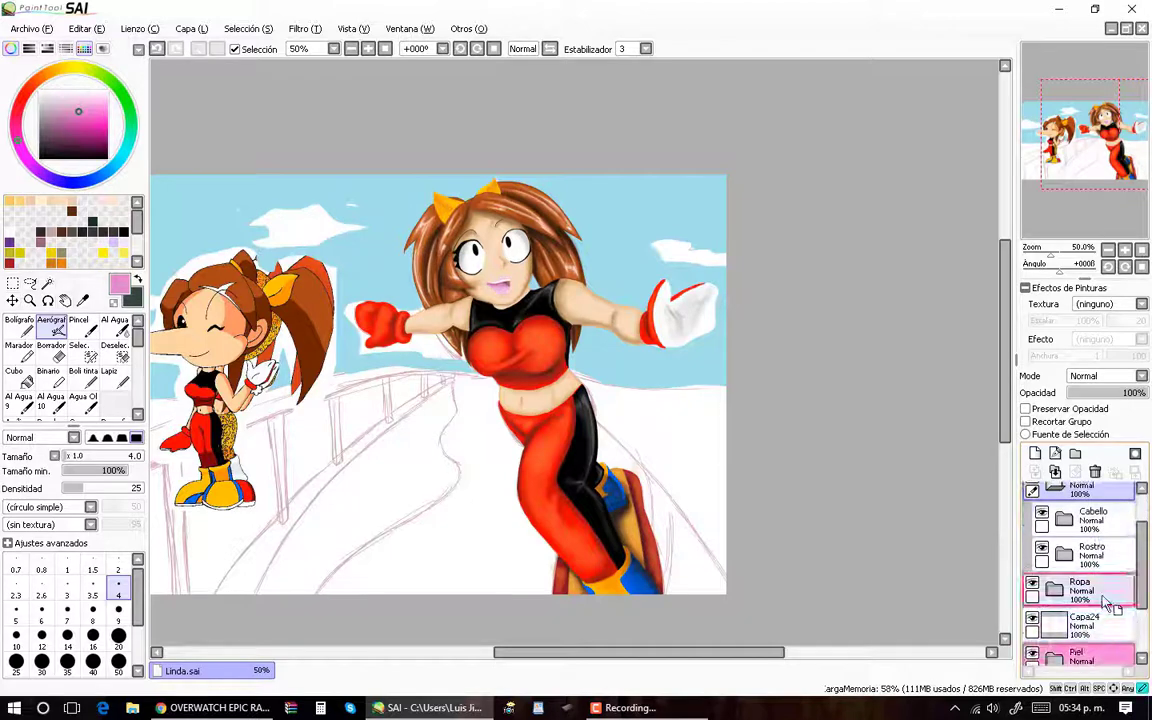
drag(1080, 655, 1080, 600)
click(1082, 604)
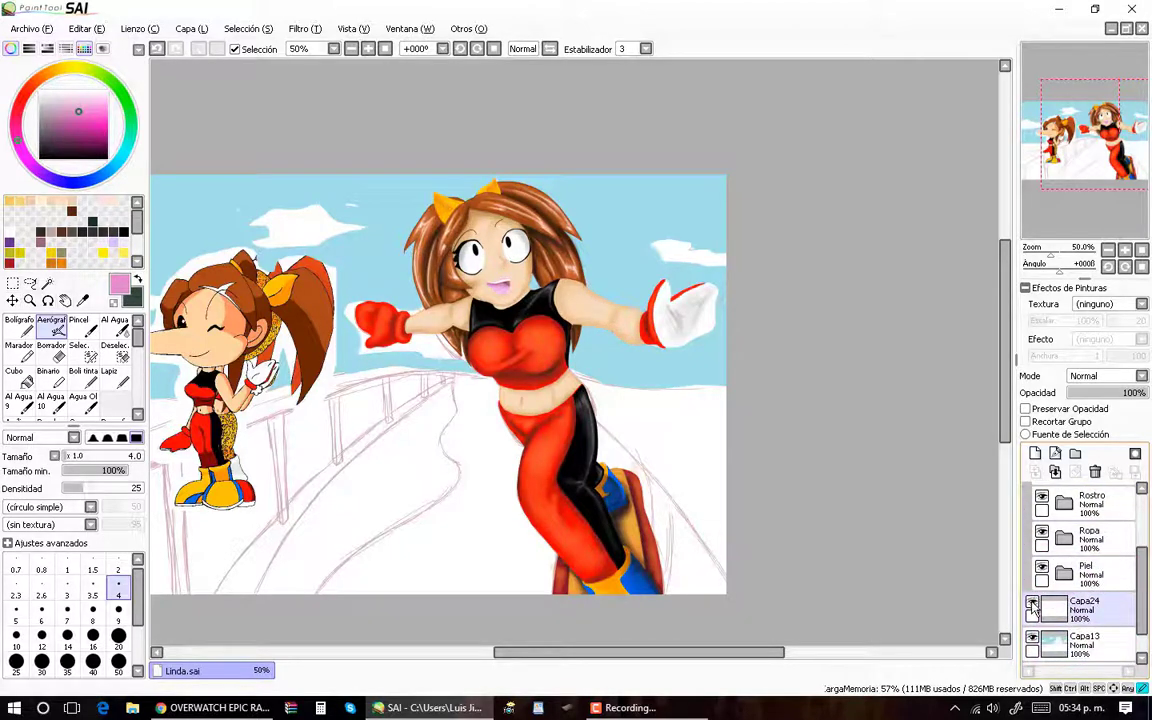
Step: Move the Fondo folder below the Personaje folder and name the layer inside it Barra
click(1085, 537)
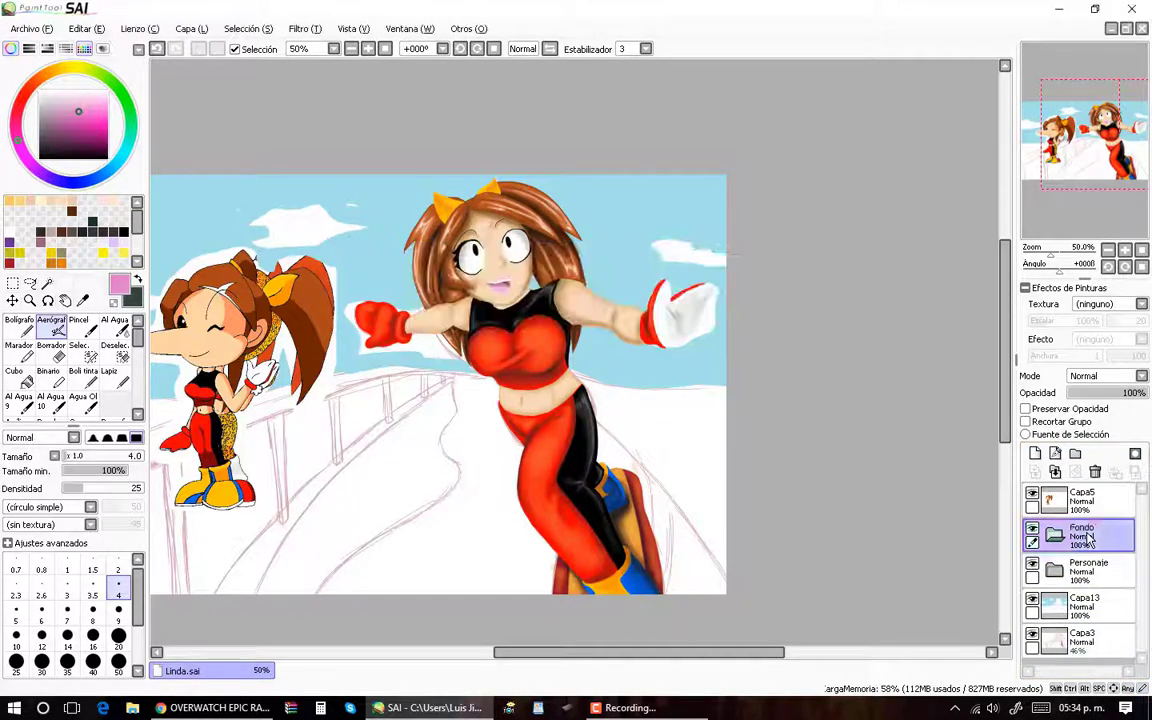
drag(1085, 537, 1085, 572)
double_click(1085, 604)
text(Barra)
key(Return)
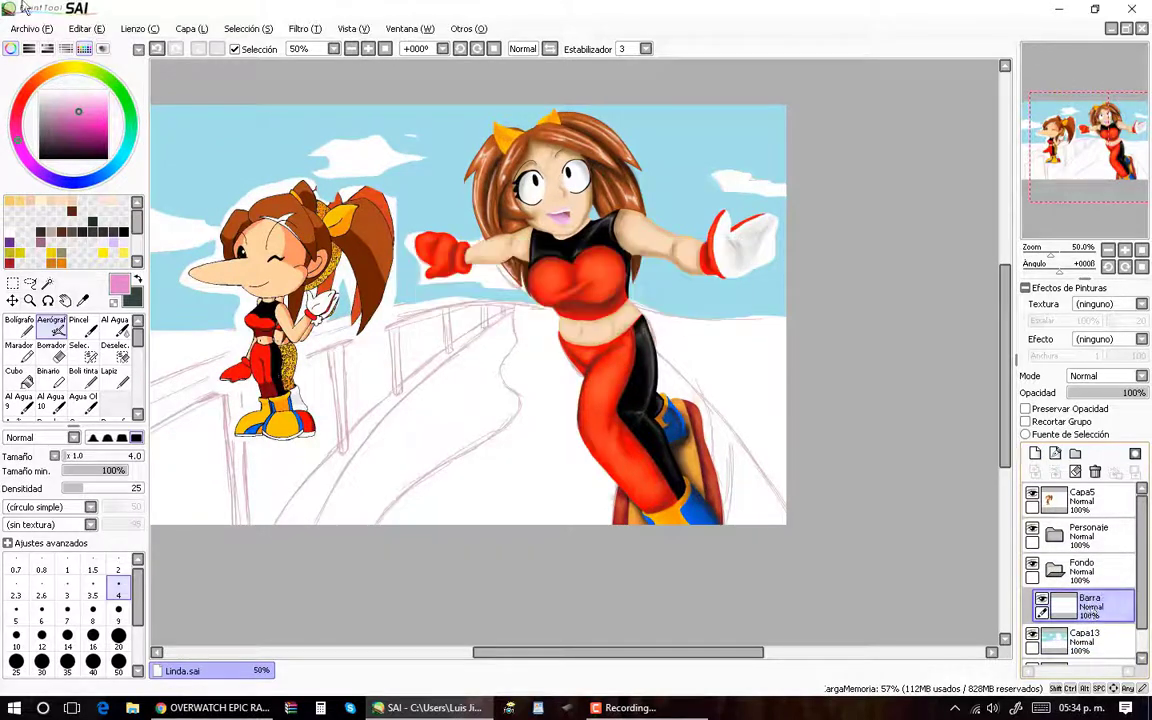
Step: Hide the Capa5 reference layer and outline the fence's top rail in brown with the Bolígrafo at sizes 20 and 9
key(n)
scroll(220, 309, up, 1)
click(1032, 492)
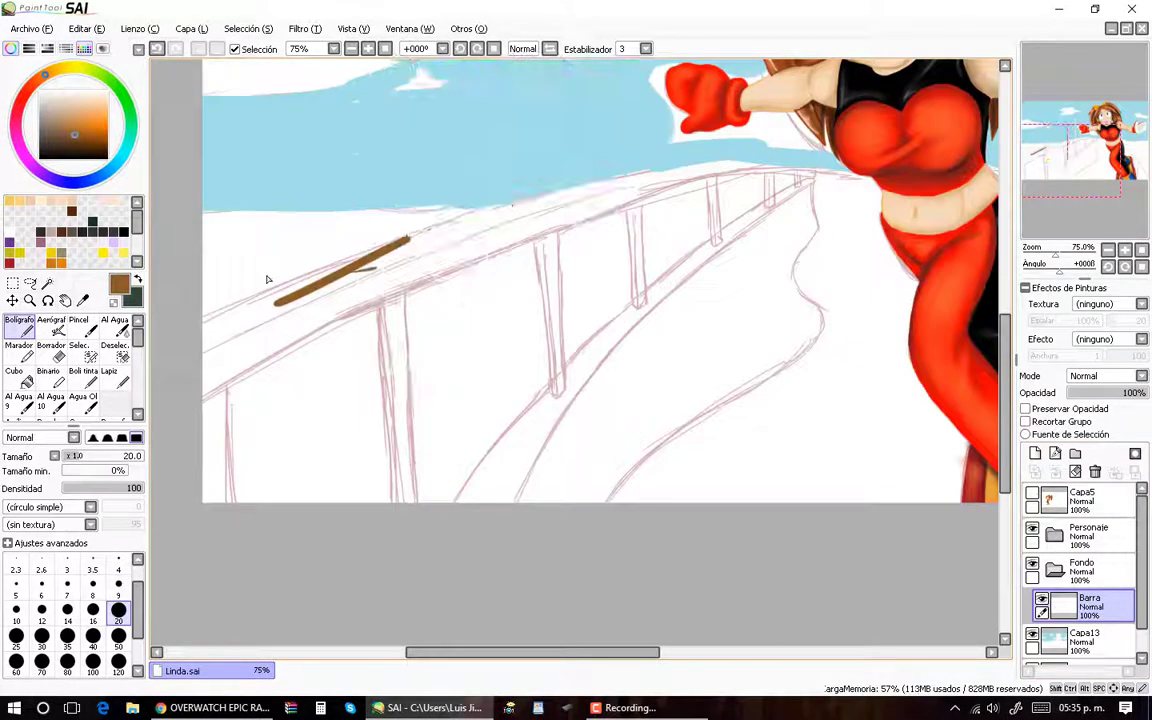
drag(205, 322, 425, 235)
mouse_move(770, 160)
mouse_down()
mouse_move(600, 178)
mouse_move(702, 175)
mouse_move(540, 195)
mouse_move(300, 290)
mouse_move(172, 481)
mouse_up()
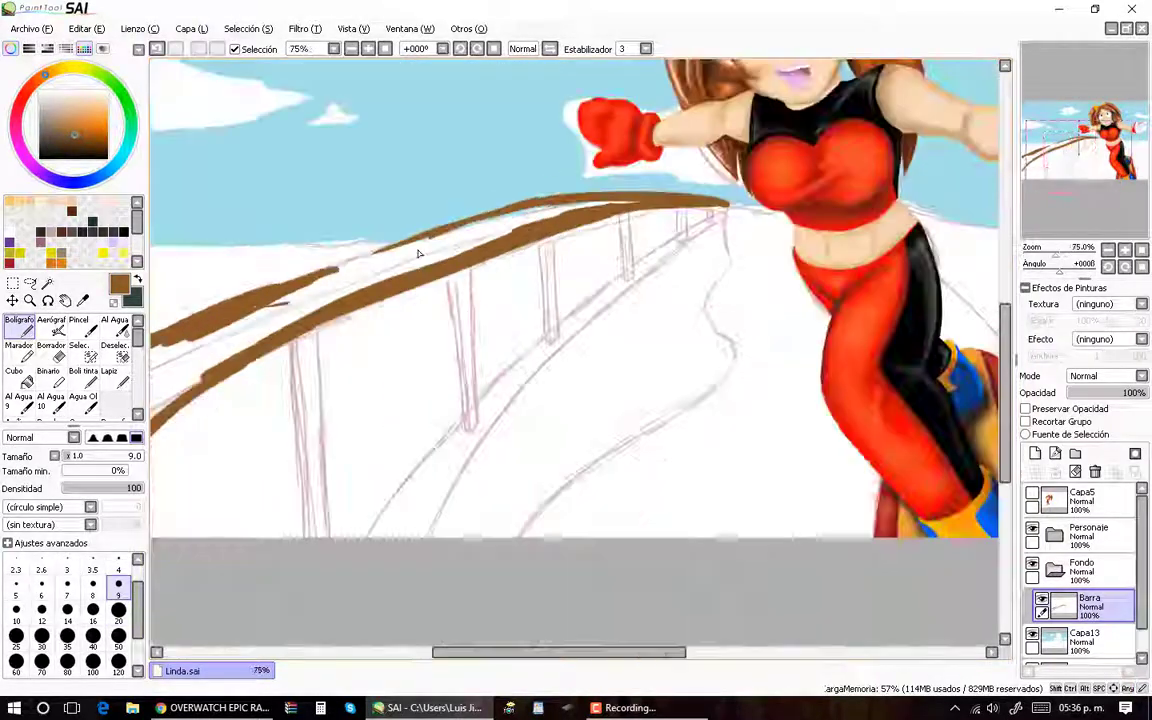
Step: Fill in the fence's thick top rail in brown at pen size 50 and paint the large foreground post
click(118, 636)
drag(640, 178, 440, 222)
mouse_move(800, 180)
mouse_down()
mouse_move(562, 207)
mouse_move(160, 398)
mouse_move(195, 462)
mouse_up()
drag(345, 280, 358, 462)
Step: Paint the remaining fence posts in brown at pen size 20, receding toward the far end of the rail
click(118, 609)
scroll(450, 312, up, 1)
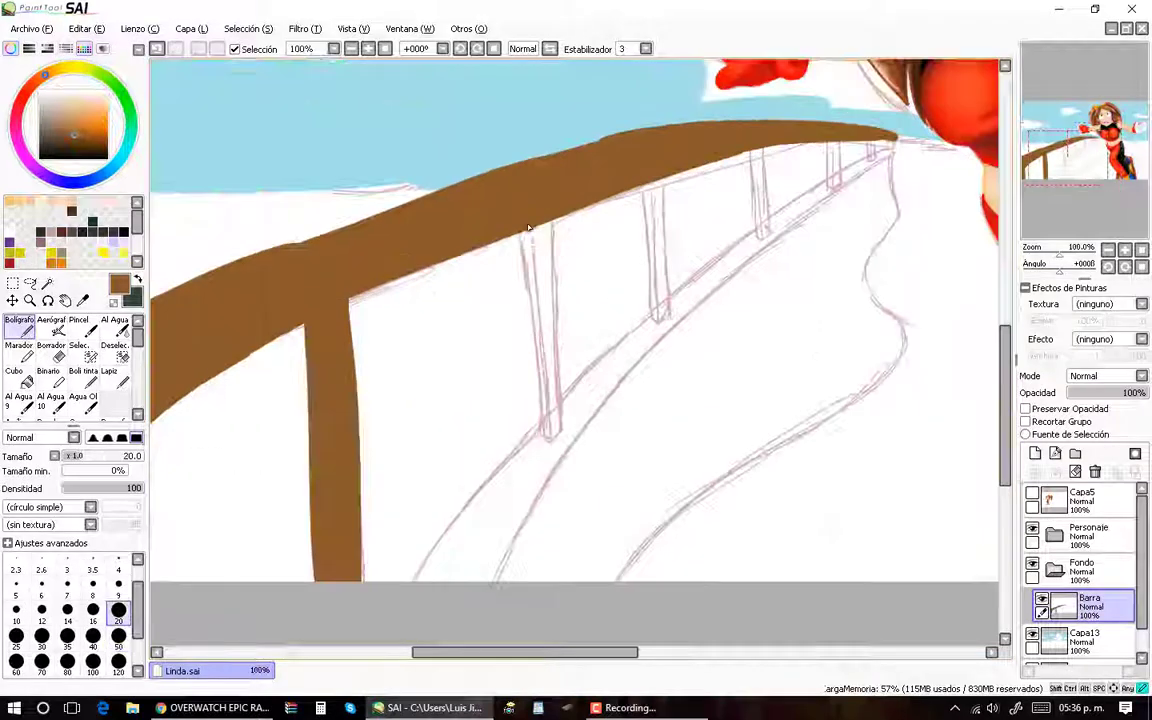
drag(522, 230, 547, 430)
drag(528, 274, 553, 346)
drag(656, 322, 456, 330)
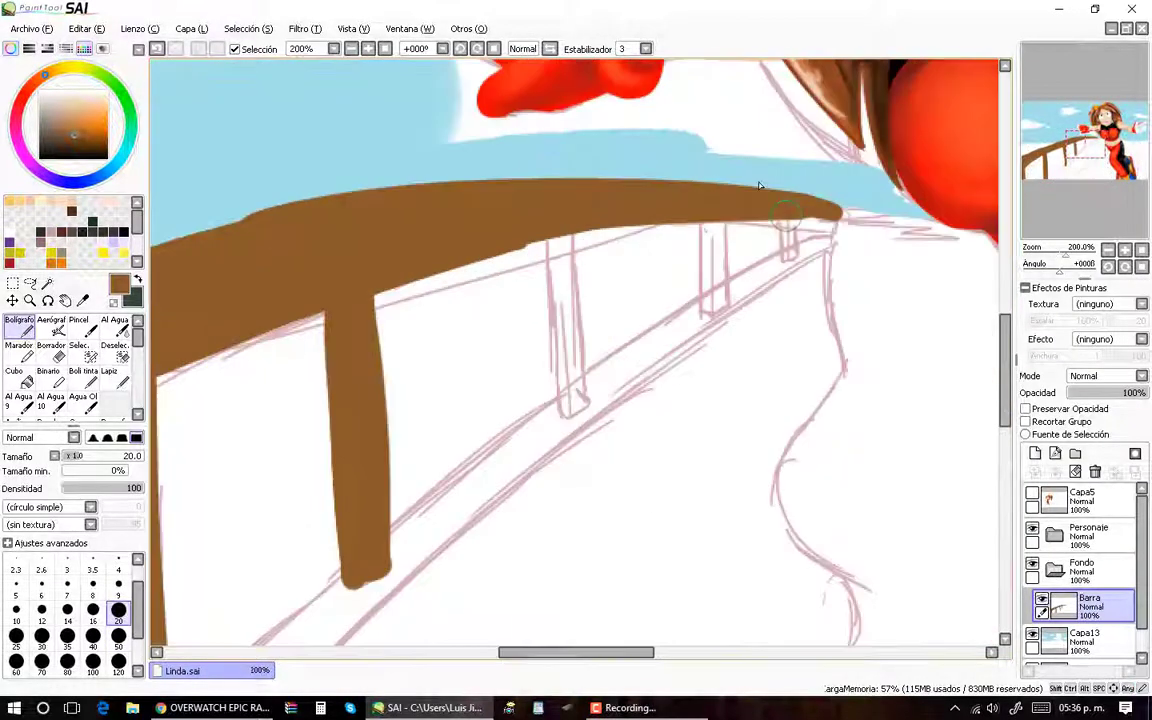
drag(640, 200, 650, 295)
drag(600, 250, 600, 370)
drag(669, 307, 590, 365)
Step: Paint the fence's lower rail in brown at size 20, widening it from the far end to the foreground
scroll(590, 365, down, 4)
scroll(590, 365, left, 3)
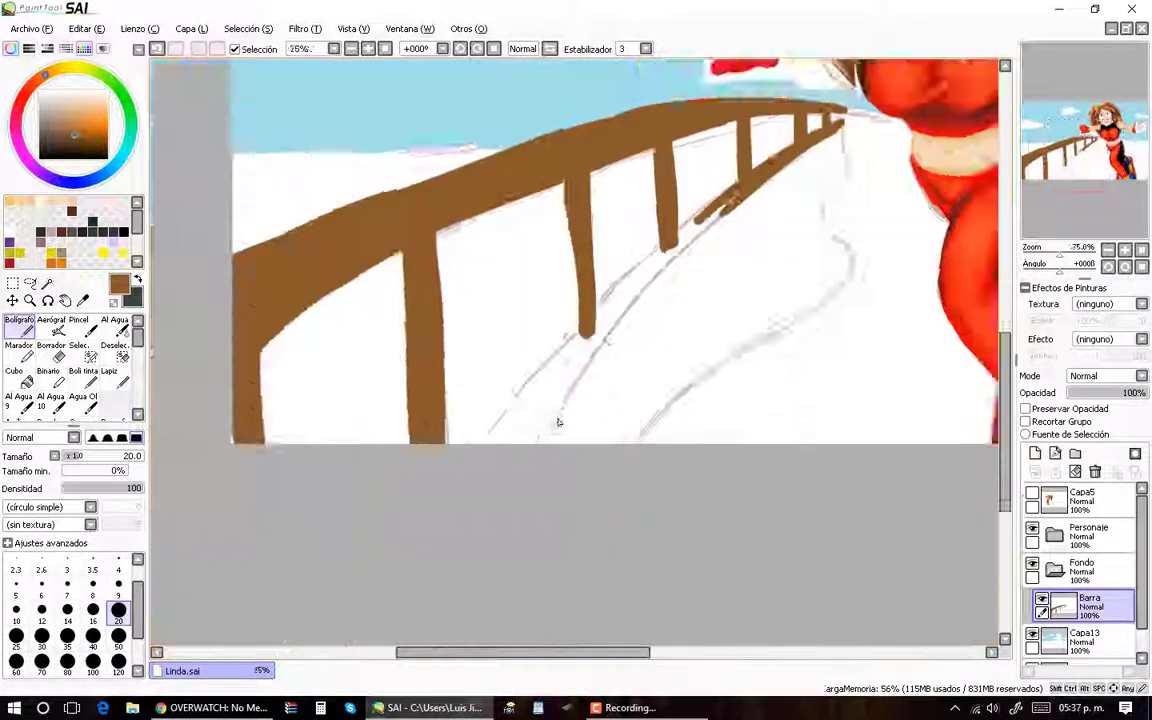
drag(652, 192, 430, 460)
drag(585, 230, 410, 505)
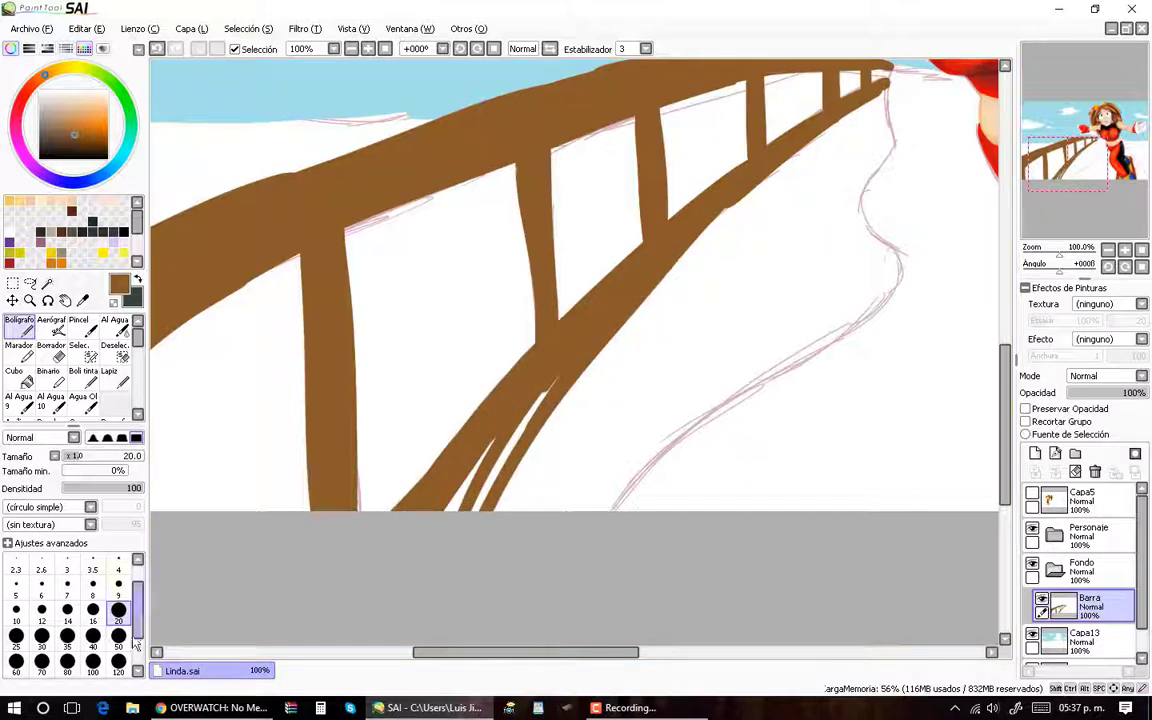
key(ctrl+minus)
key(ctrl+plus)
Step: On a new layer below Barra, shade the winding snow path edge beside the fence in soft blue at airbrush size 20, density 25
key(v)
click(72, 113)
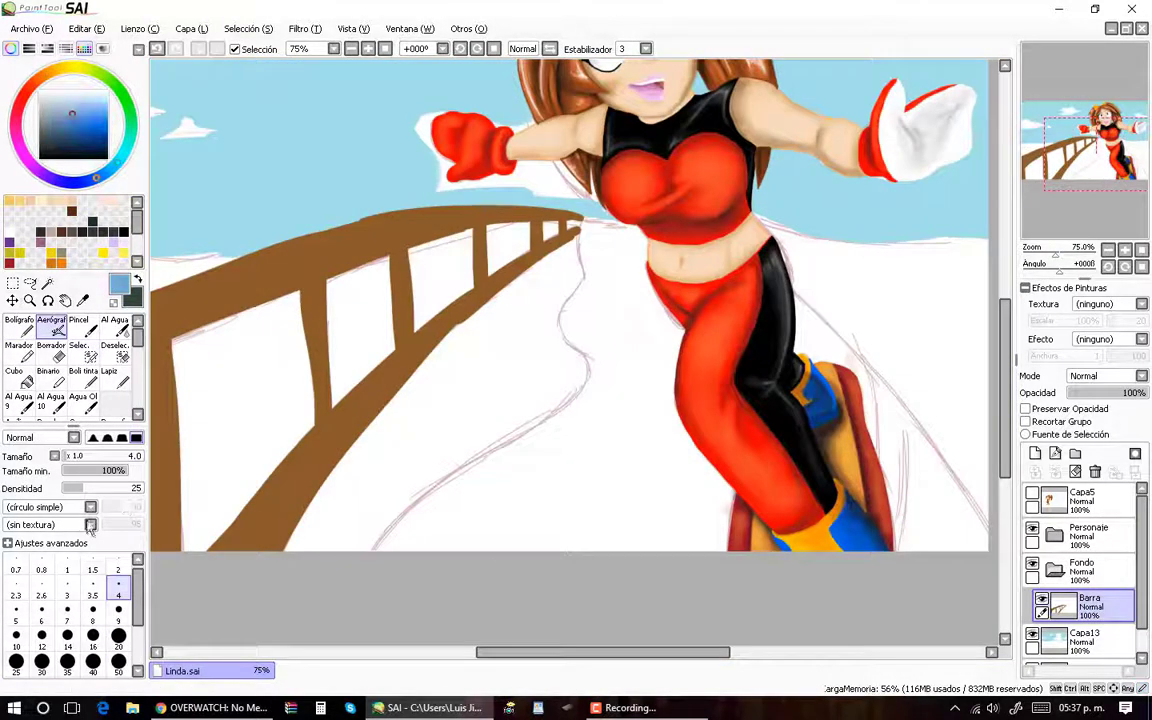
click(118, 608)
click(1035, 453)
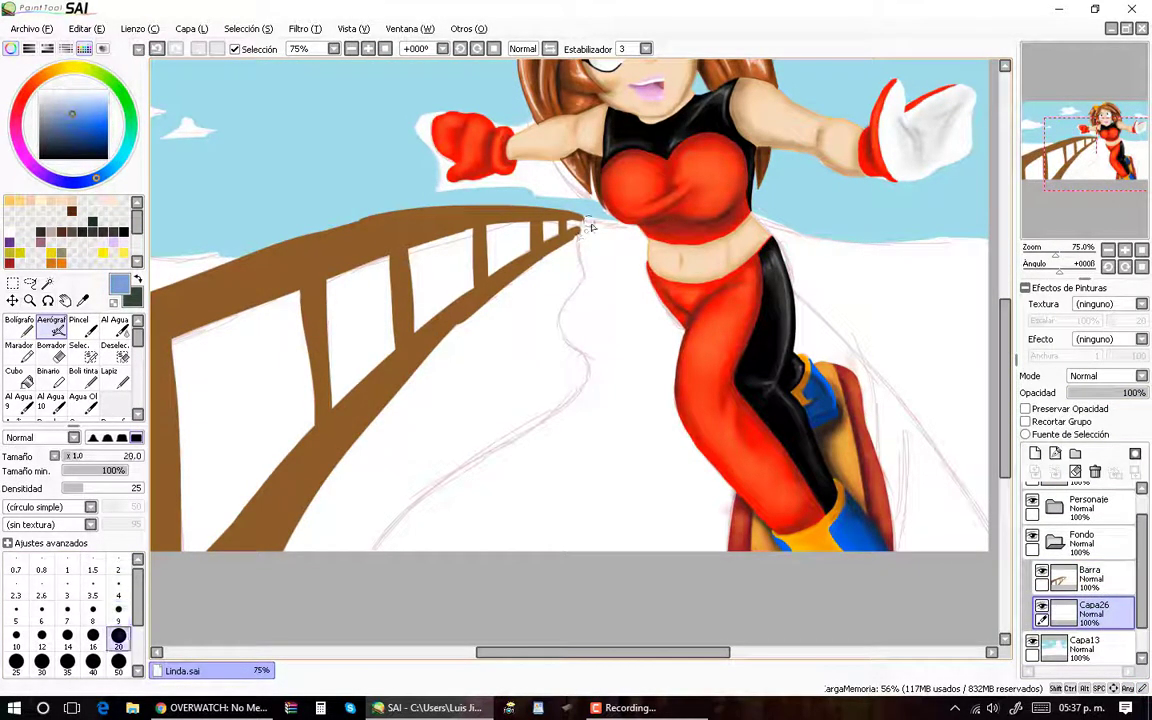
drag(446, 410, 340, 495)
key(ctrl+minus)
key(ctrl+plus)
drag(605, 240, 510, 350)
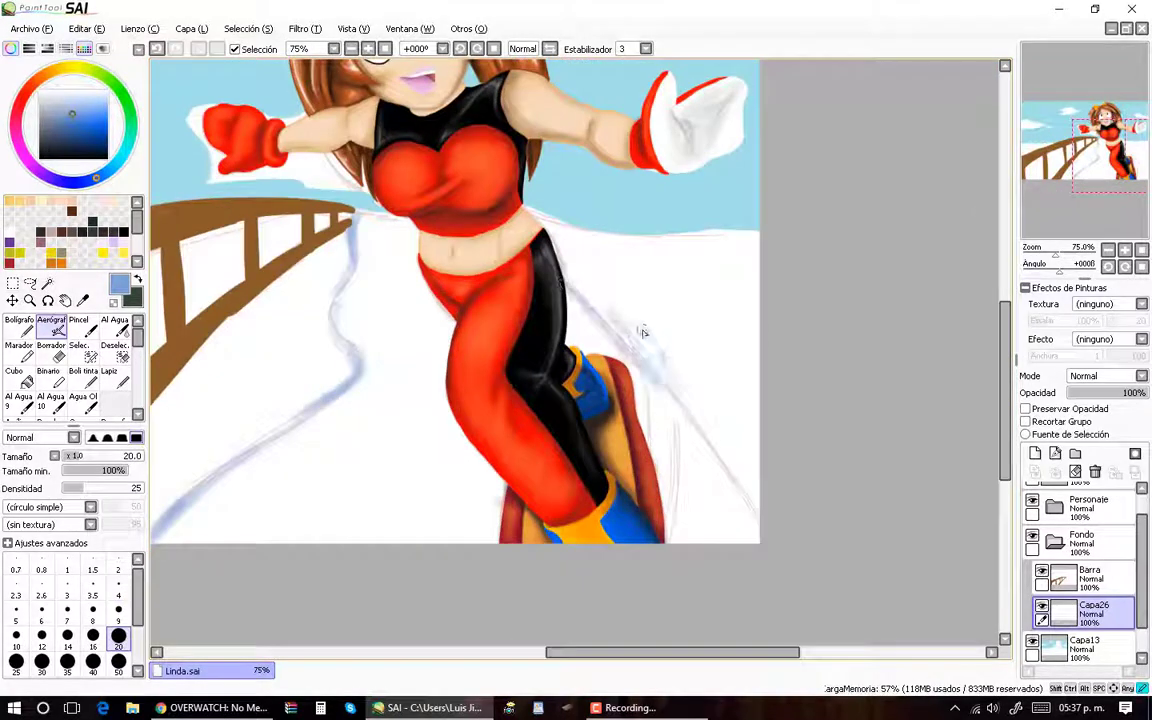
Step: Shade the snow slope edge beside the snowboard and the horizon line in soft blue at airbrush size 20
drag(610, 295, 650, 460)
key(ctrl+minus)
key(ctrl+plus)
drag(360, 300, 437, 310)
mouse_move(360, 276)
mouse_down()
mouse_move(232, 282)
mouse_move(180, 355)
mouse_up()
key(ctrl+minus)
key(ctrl+plus)
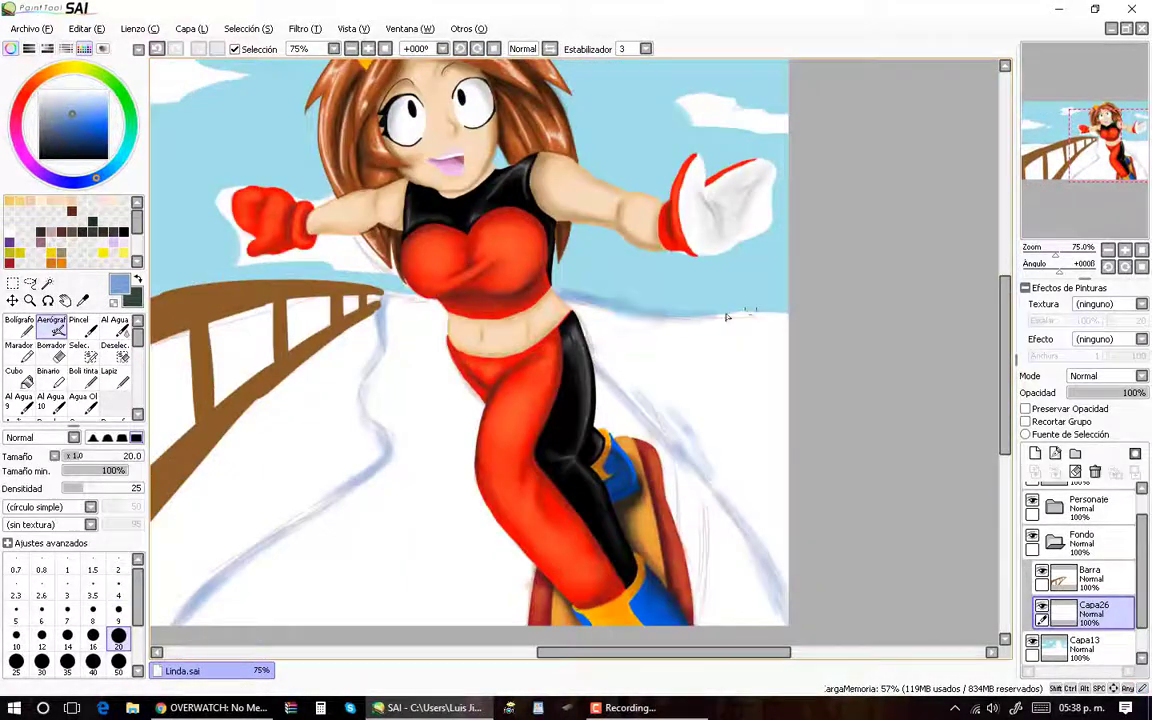
Step: Lower the opacity of layer Capa13 to 61% and rename the snow shading layer as Nieve
click(1085, 645)
scroll(1092, 600, down, 1)
double_click(1092, 585)
text(Nieve)
key(Return)
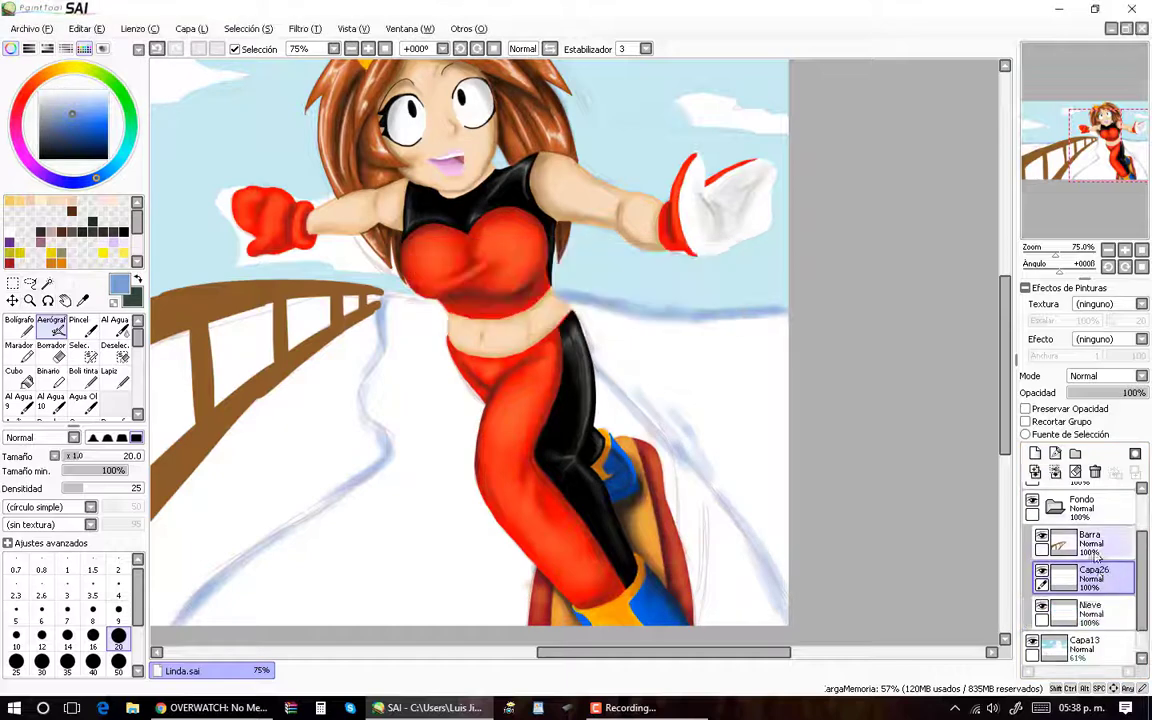
Step: Add a layer named Cielo below Nieve and hide the old sky layer Capa13
click(1035, 453)
key(ctrl+minus)
double_click(1095, 612)
text(Cielo)
key(Return)
scroll(1092, 600, down, 1)
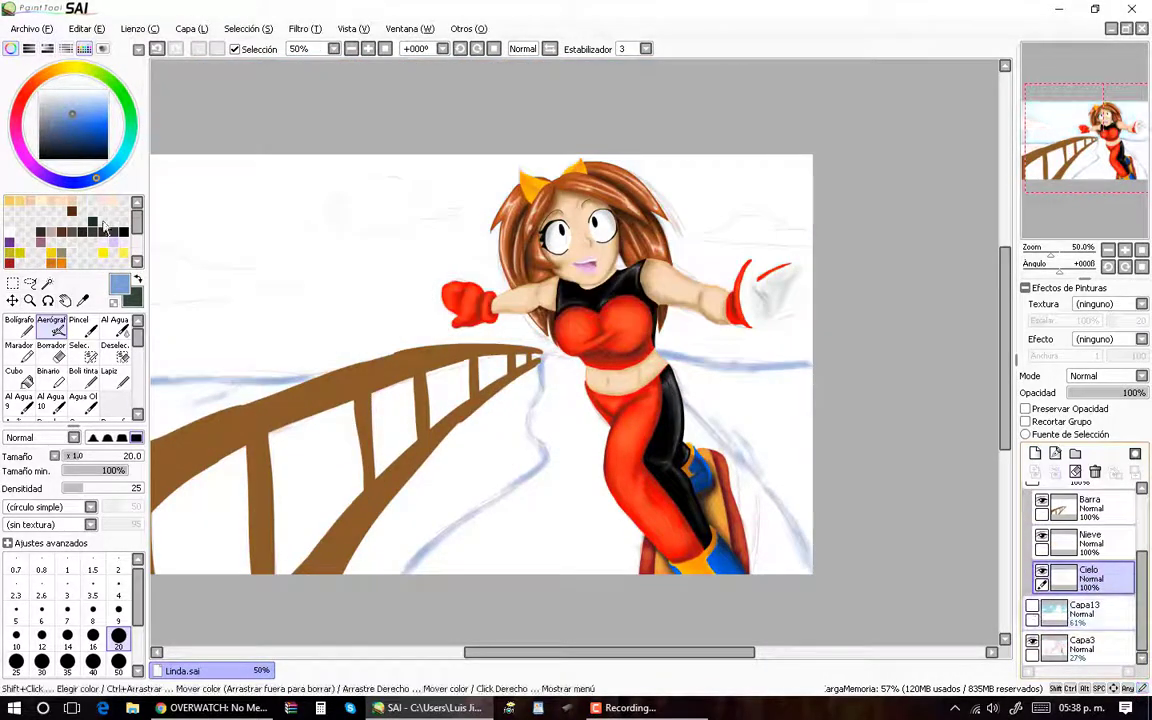
Step: Paint the whole sky flat light blue on the Cielo layer with the Bolígrafo, enlarging the brush to size 350
key(ctrl+minus)
key(n)
key(ctrl+plus)
mouse_move(300, 170)
mouse_down()
mouse_move(250, 330)
mouse_move(590, 290)
mouse_move(885, 340)
mouse_move(760, 300)
mouse_move(740, 180)
mouse_move(660, 150)
mouse_move(531, 256)
mouse_move(257, 275)
mouse_up()
key(bracketright)
key(bracketright)
key(bracketright)
key(bracketright)
key(bracketright)
drag(607, 539, 522, 399)
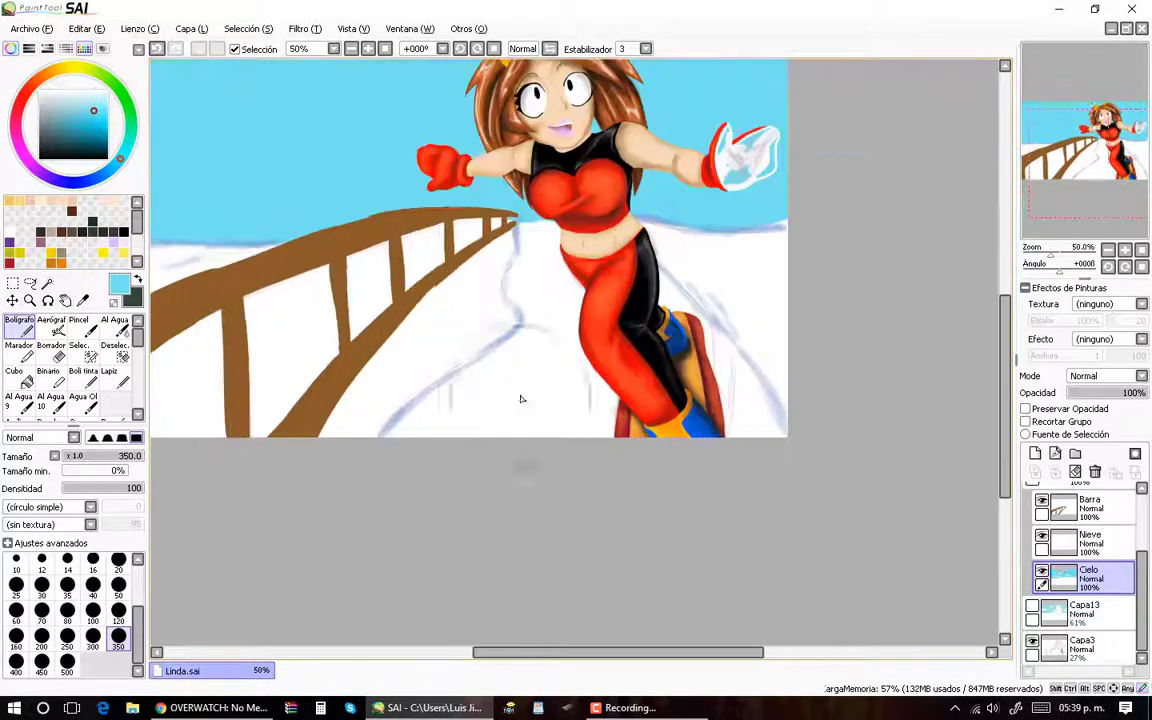
Step: On a new layer above Barra, add a dark brown shadow where the large post meets the rail, using the airbrush at size 9
click(1090, 508)
click(1035, 453)
alt+click(257, 290)
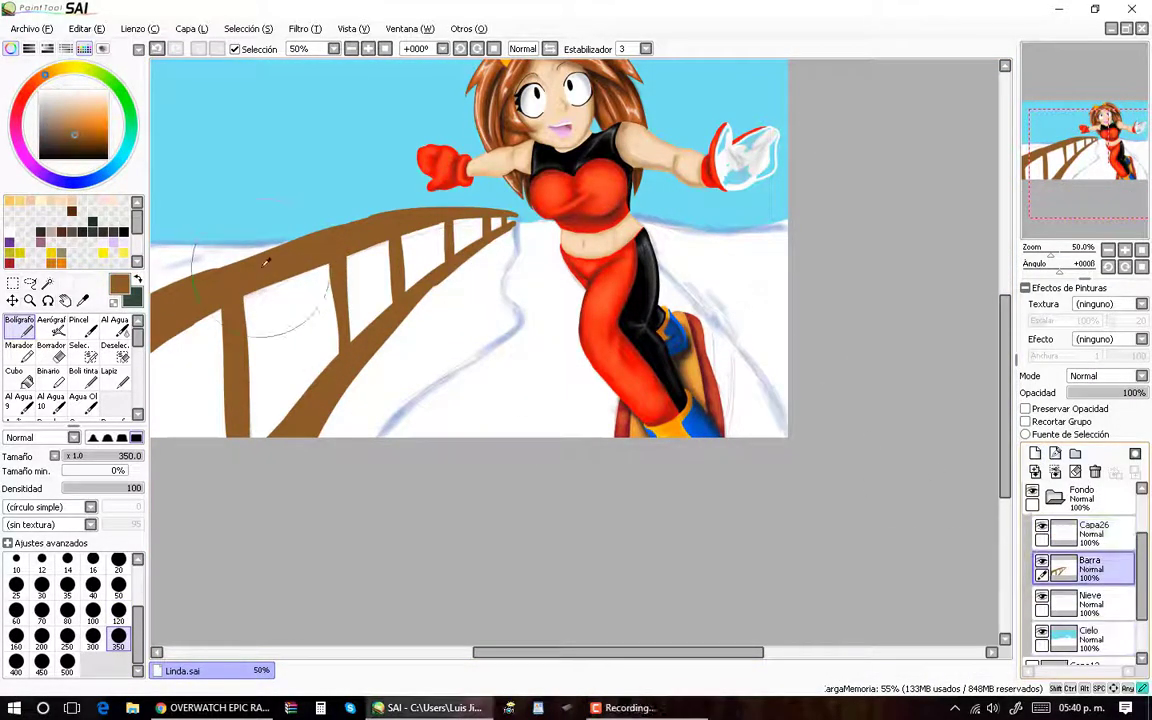
key(ctrl+plus)
key(v)
click(118, 634)
key(ctrl+plus)
key(ctrl+plus)
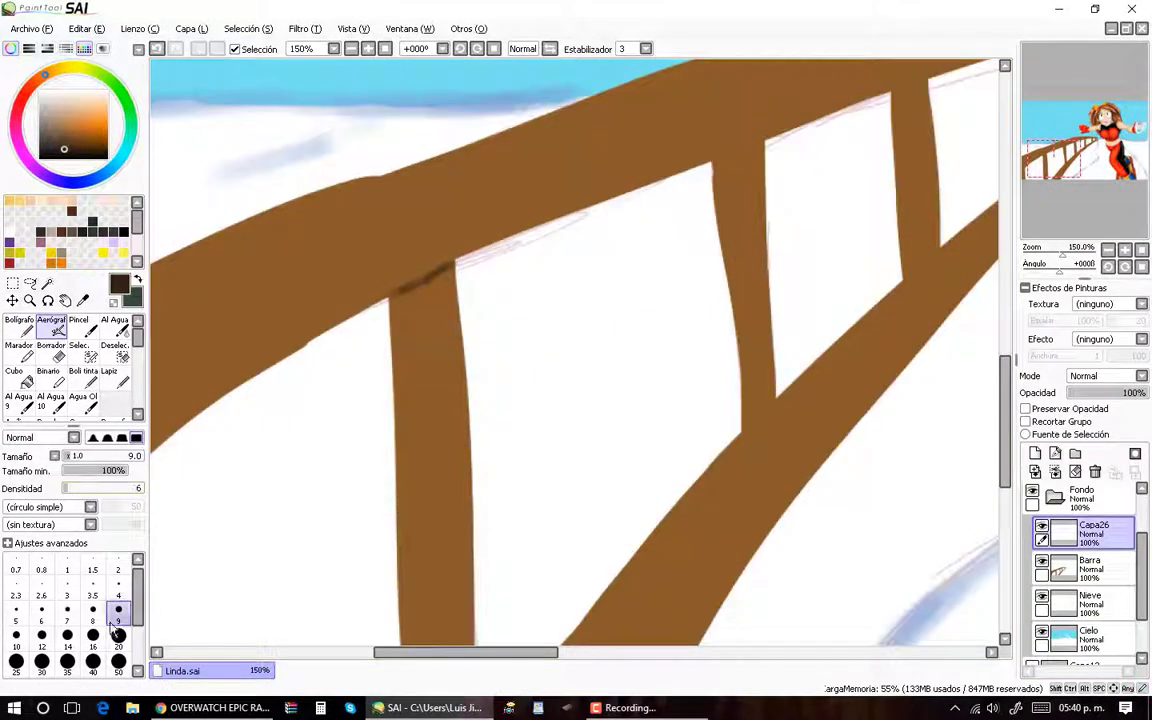
Step: Shade the large foreground post along its length in dark brown at airbrush size 20, density 6
click(67, 488)
key(ctrl+minus)
drag(420, 245, 430, 483)
key(ctrl+plus)
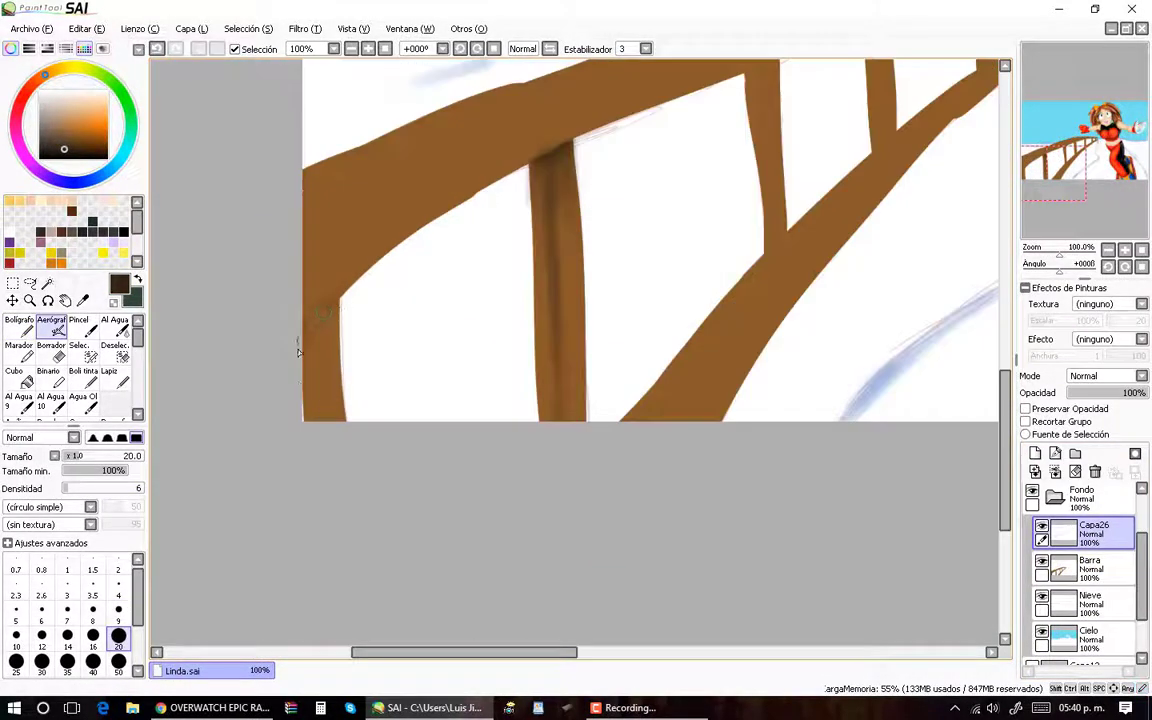
Step: Shade the tops and lengths of the receding fence posts in dark brown at airbrush size 9, density 12
click(118, 609)
click(70, 488)
key(ctrl+plus)
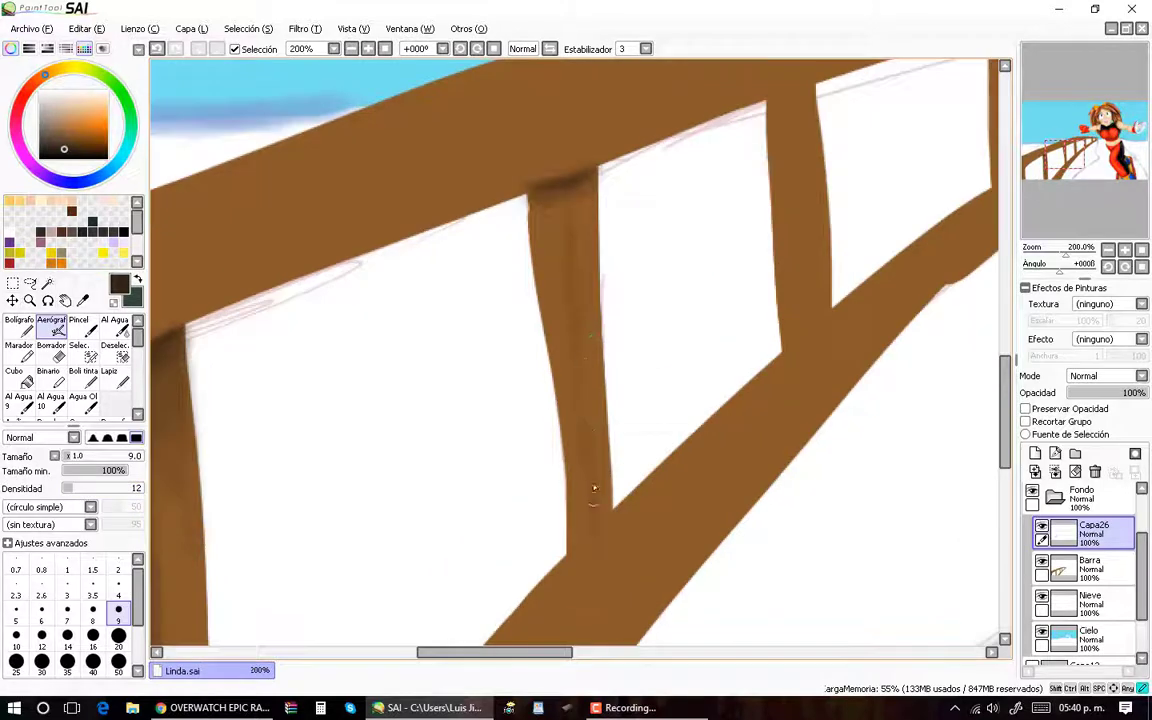
scroll(540, 520, down, 2)
scroll(482, 531, up, 2)
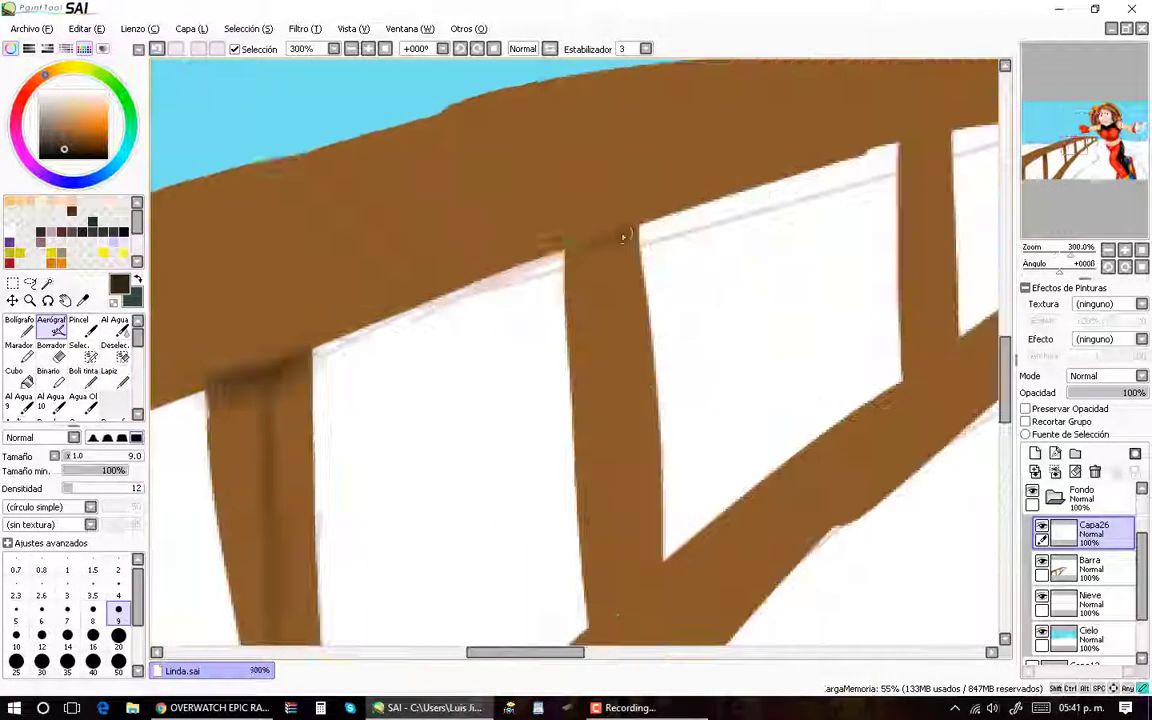
scroll(759, 378, up, 2)
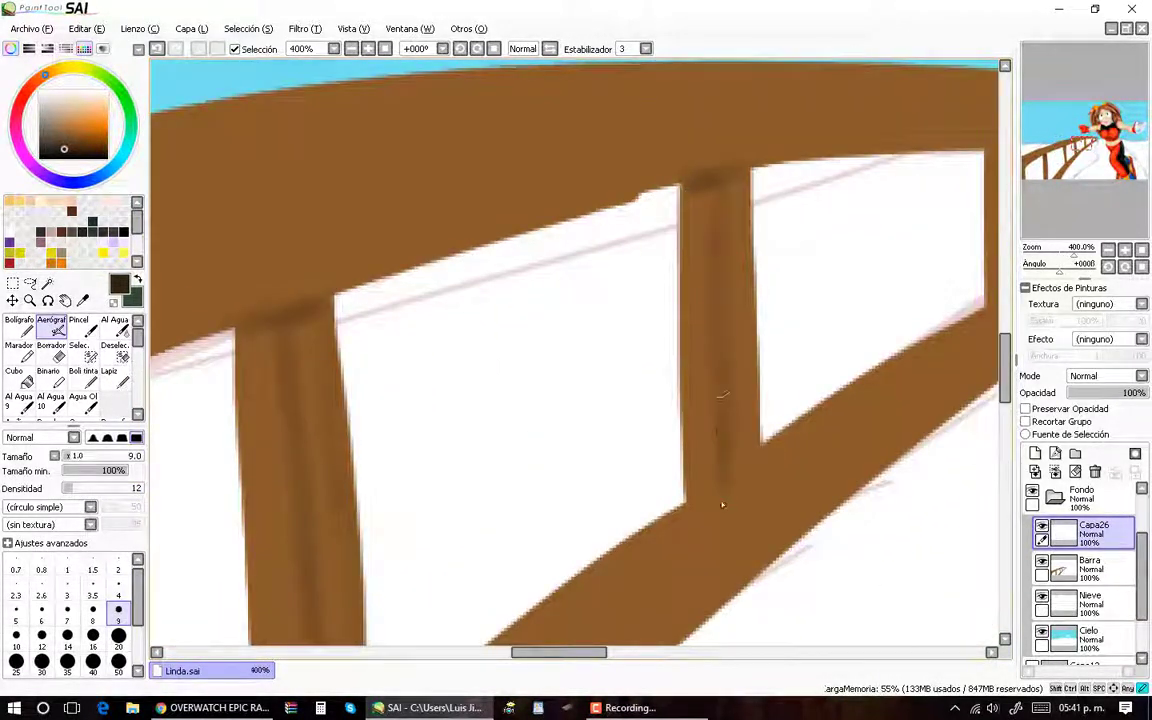
scroll(442, 514, down, 3)
Step: Draw dark wood-grain lines along the fence's top and lower rails at airbrush size 9, density 12
scroll(561, 270, up, 1)
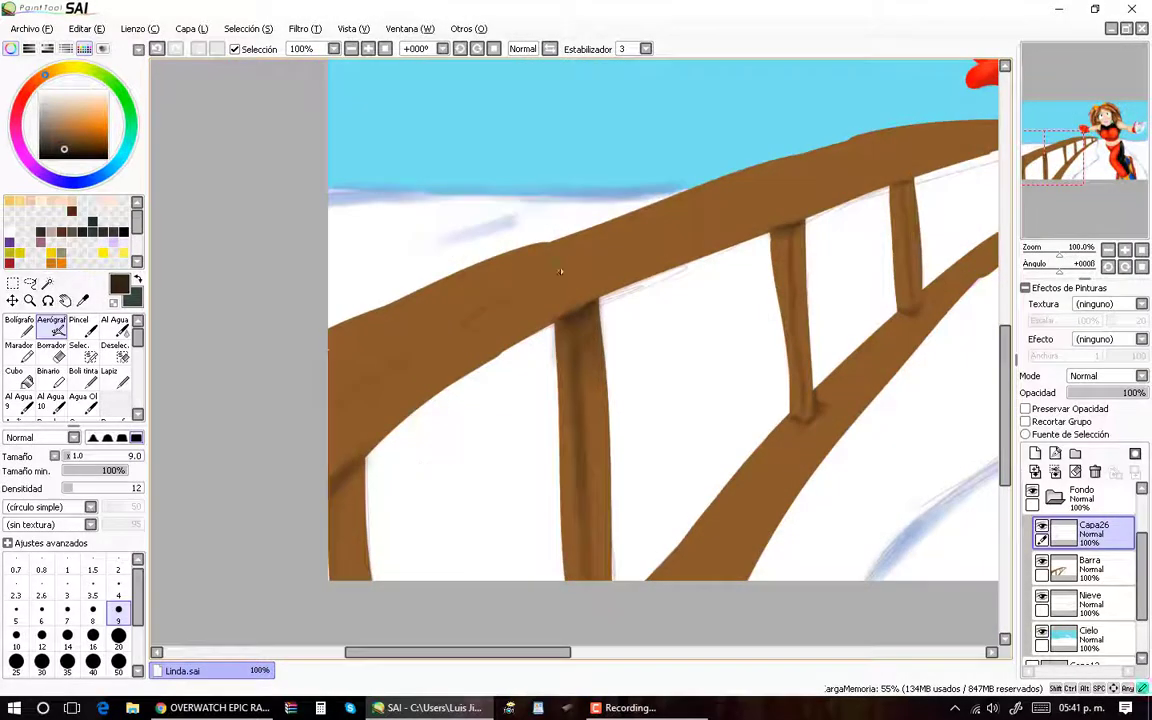
scroll(404, 360, down, 1)
scroll(771, 233, up, 2)
scroll(771, 233, down, 2)
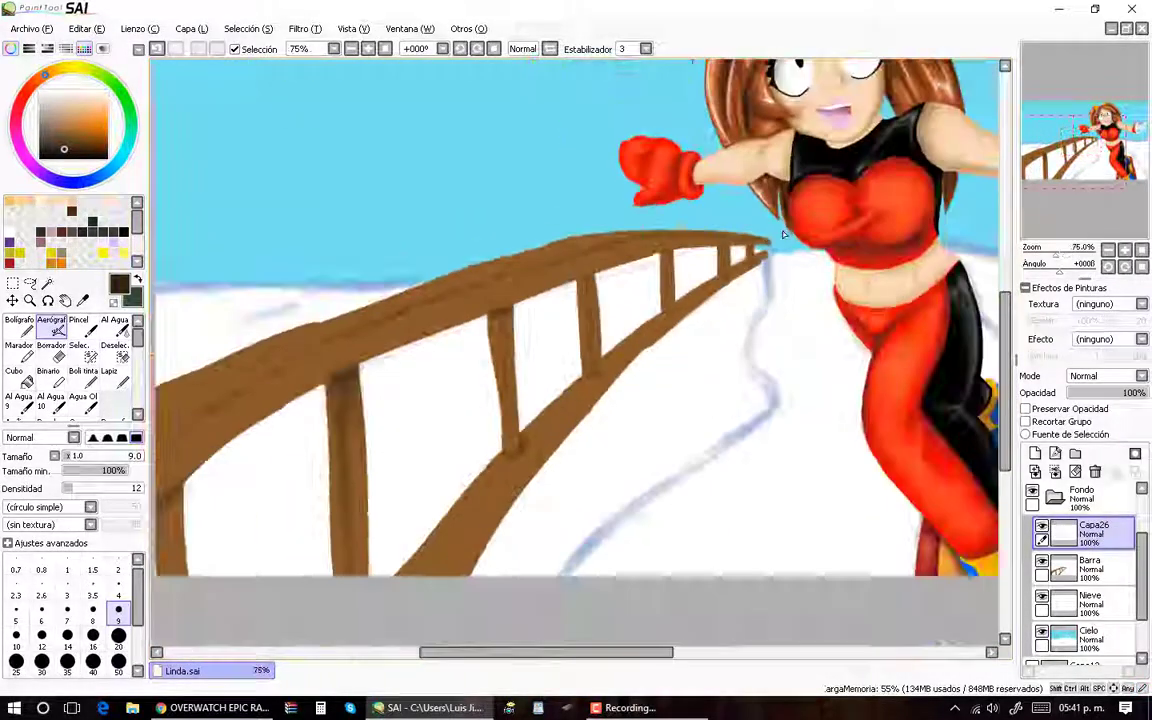
scroll(398, 511, up, 2)
scroll(517, 430, down, 1)
scroll(517, 430, down, 1)
scroll(450, 470, up, 2)
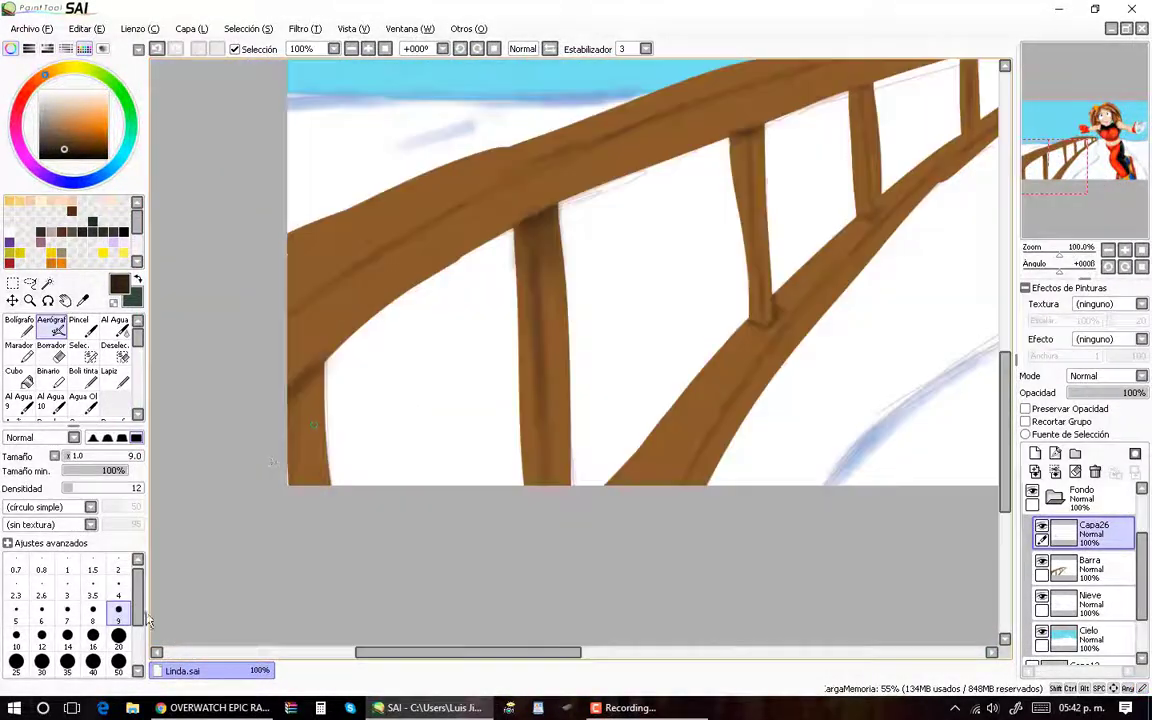
Step: Deepen the shadows on the fence posts and their joints with the lower rail at airbrush size 20, density 12
scroll(540, 300, down, 1)
scroll(584, 273, up, 1)
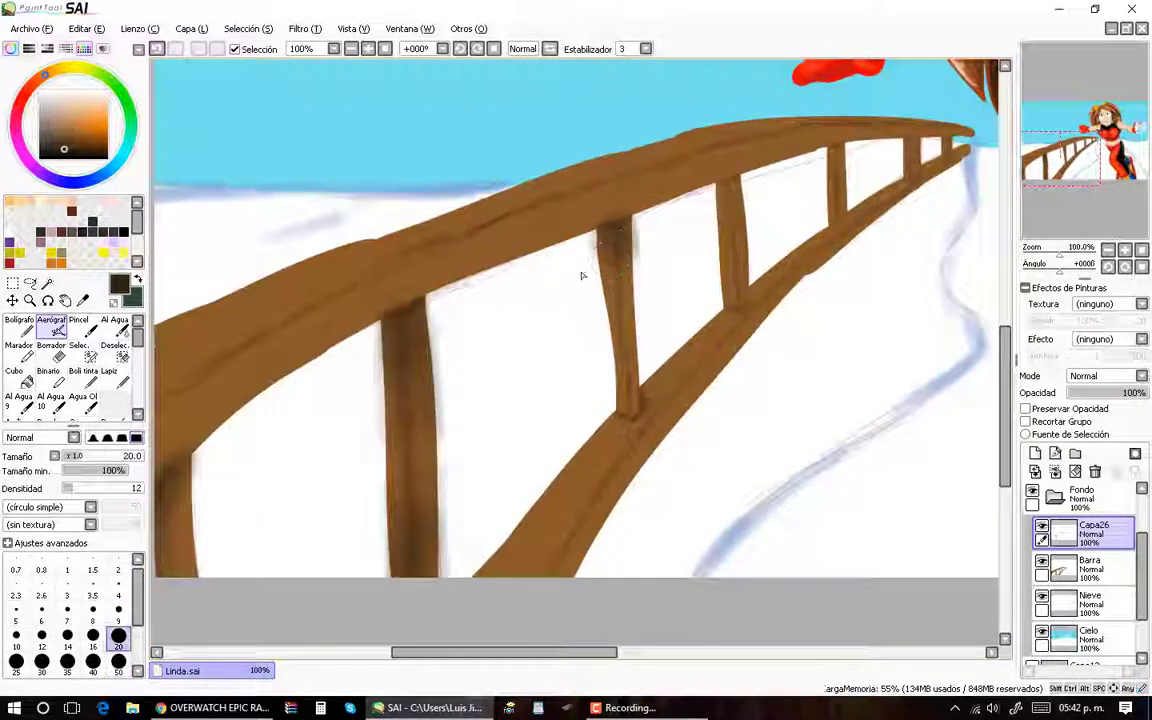
scroll(616, 462, up, 1)
scroll(615, 462, down, 1)
scroll(674, 404, up, 1)
mouse_move(674, 404)
mouse_down()
mouse_move(661, 411)
mouse_move(693, 369)
mouse_up()
scroll(693, 369, up, 1)
scroll(693, 369, down, 1)
scroll(638, 471, up, 1)
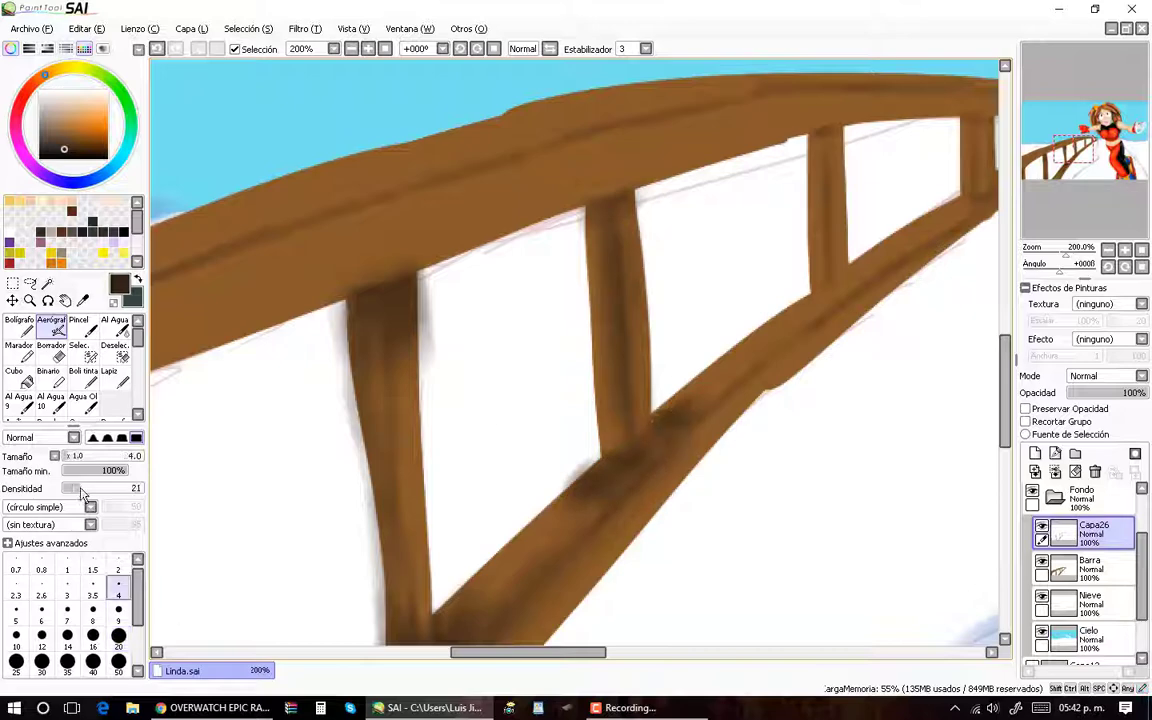
Step: Add darker grain to the middle posts at airbrush size 4 and along the lower rail at size 9, density 21
scroll(640, 433, up, 1)
scroll(640, 433, down, 1)
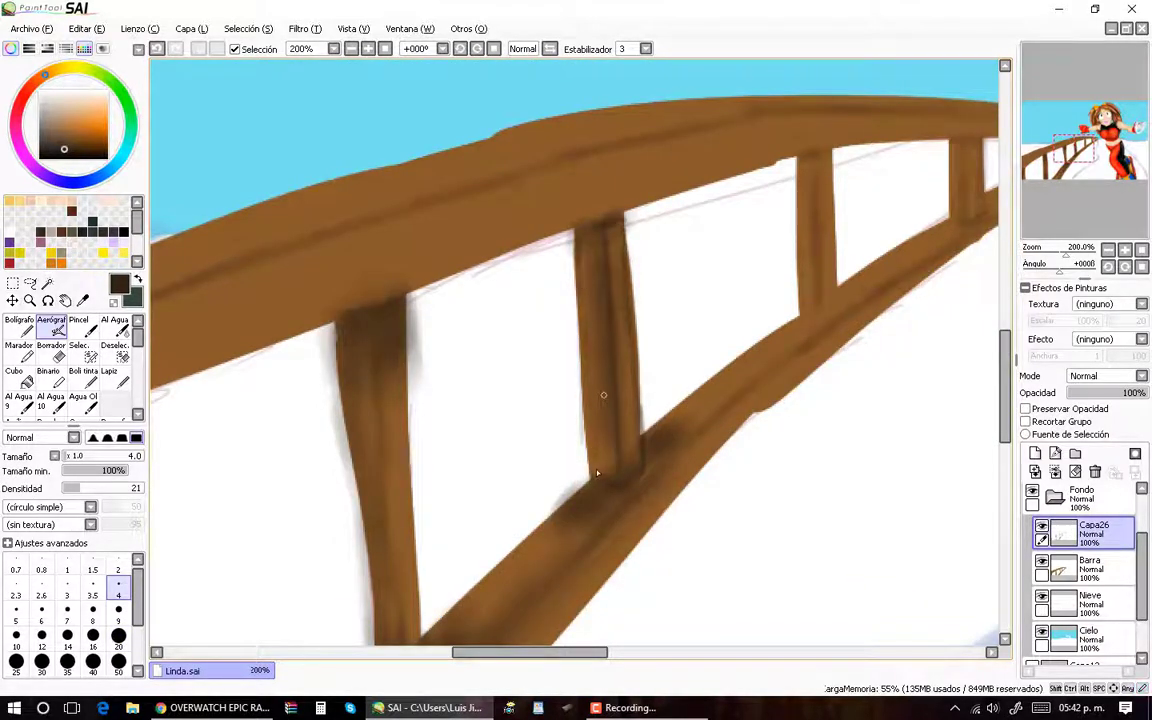
scroll(597, 473, up, 1)
click(118, 609)
scroll(746, 342, down, 1)
scroll(730, 335, down, 1)
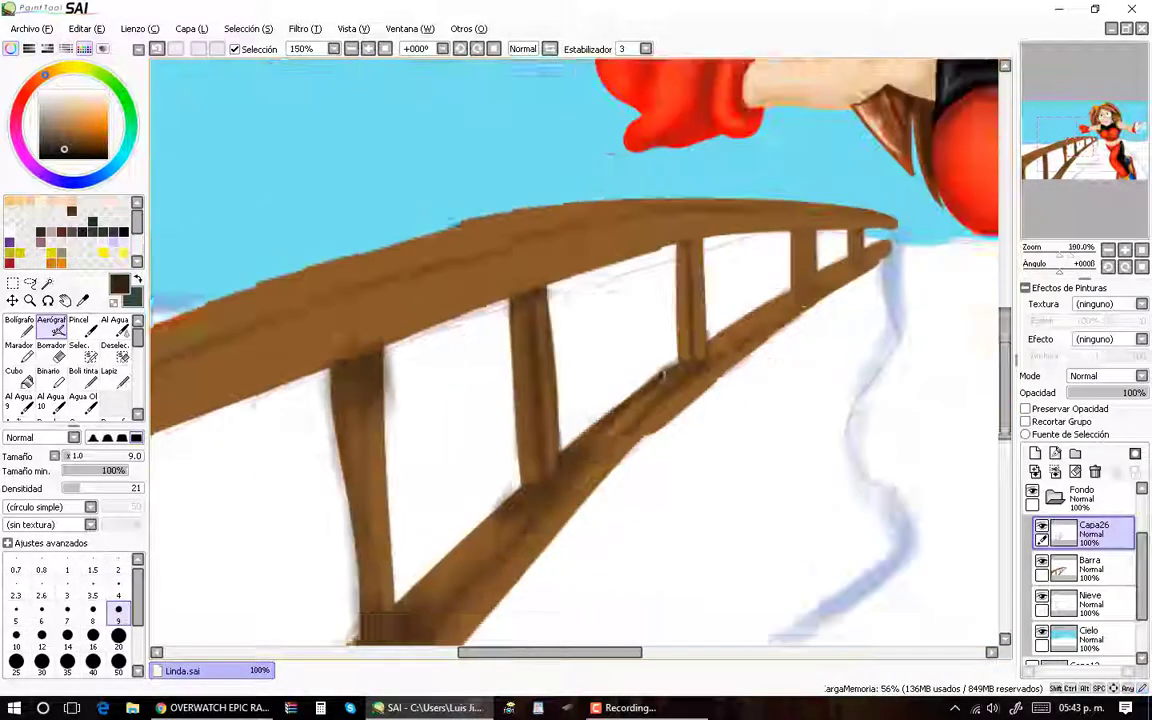
scroll(717, 328, up, 1)
drag(660, 300, 735, 262)
scroll(720, 265, down, 2)
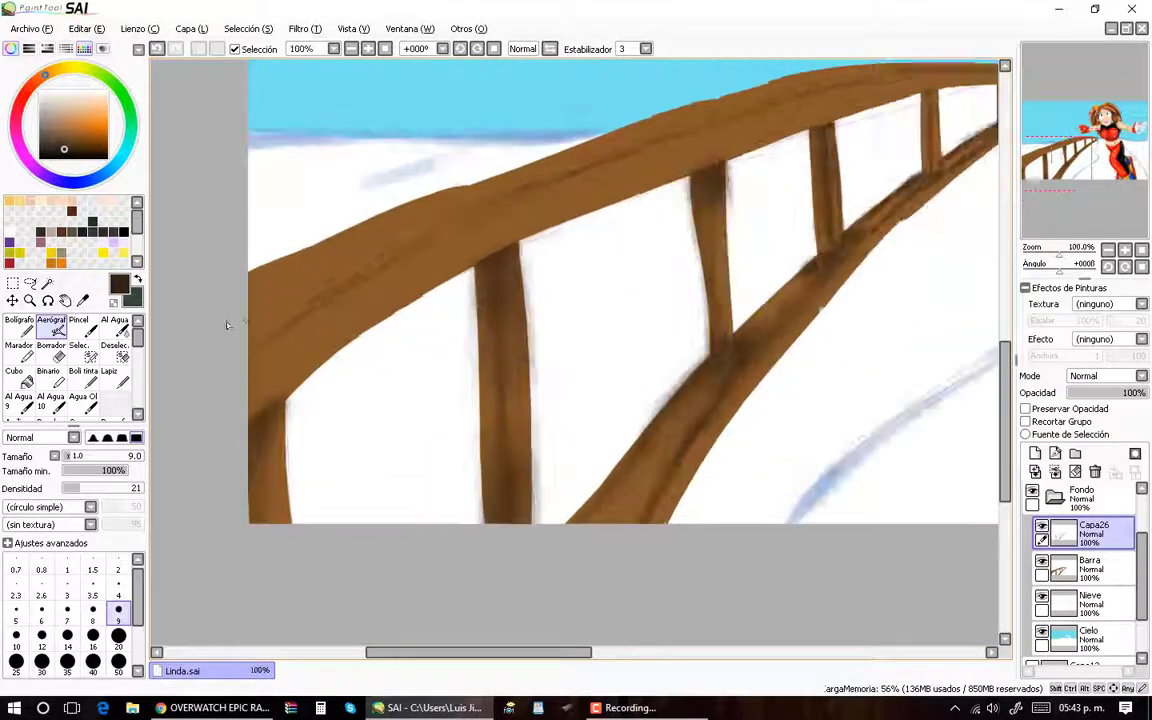
Step: Darken the grain streaks along the fence's top rail at airbrush size 20, density 21
click(118, 635)
drag(320, 270, 440, 200)
drag(240, 330, 430, 220)
scroll(501, 252, down, 2)
drag(540, 200, 430, 225)
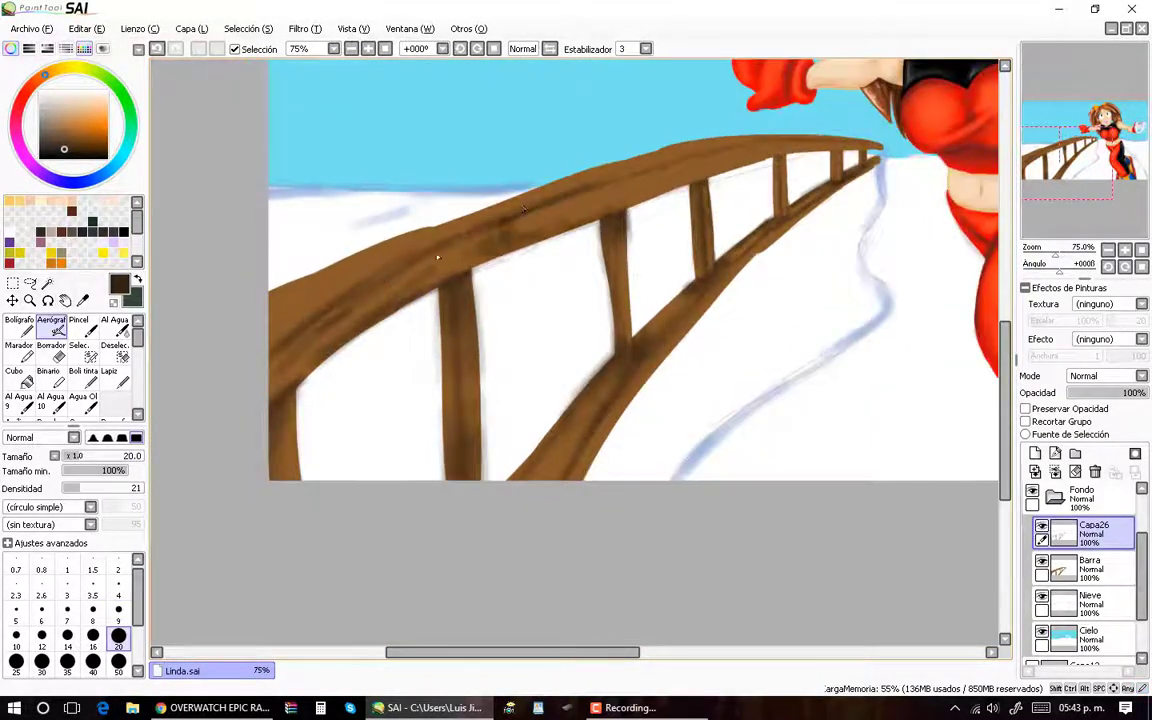
key(e)
scroll(492, 262, up, 1)
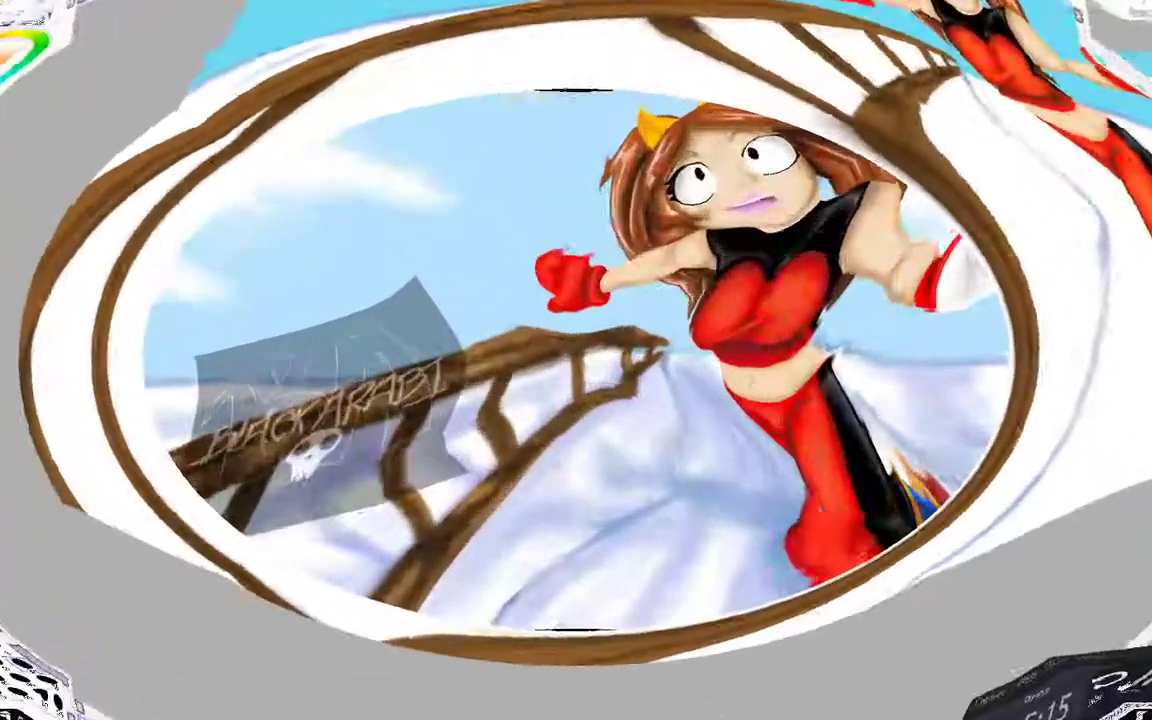